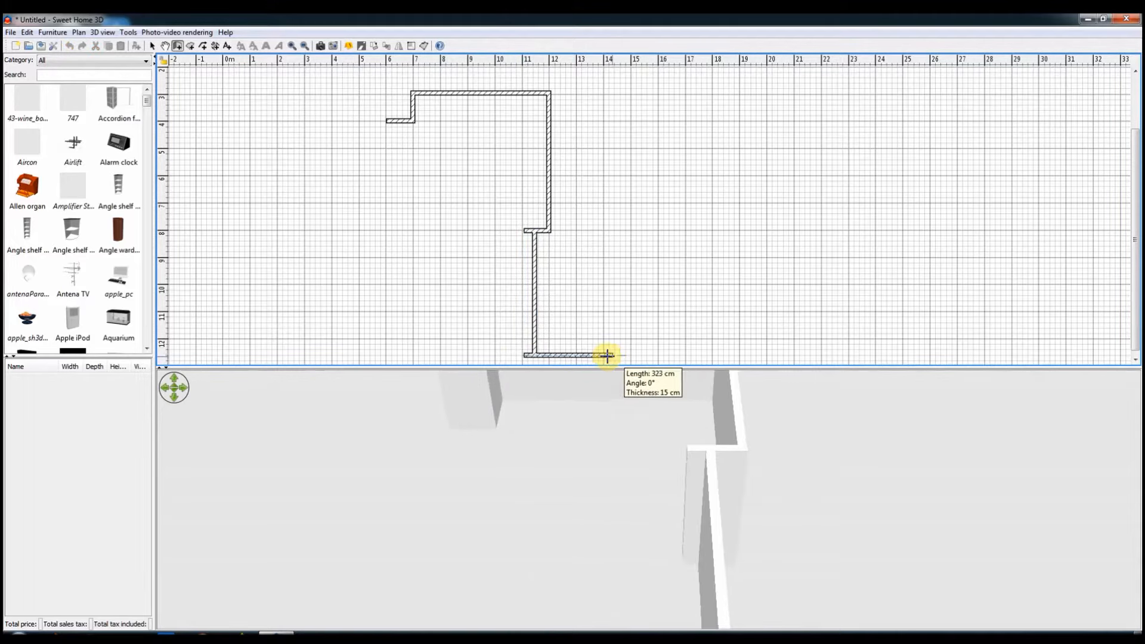
Step: Finish the narrow section's bottom wall at about 3 m long, and enclose its right side with an L-shaped wall from the upper junction
double_click(603, 356)
right_click(604, 356)
left_click(589, 354)
left_click(548, 231)
left_click(590, 231)
double_click(589, 355)
right_click(589, 355)
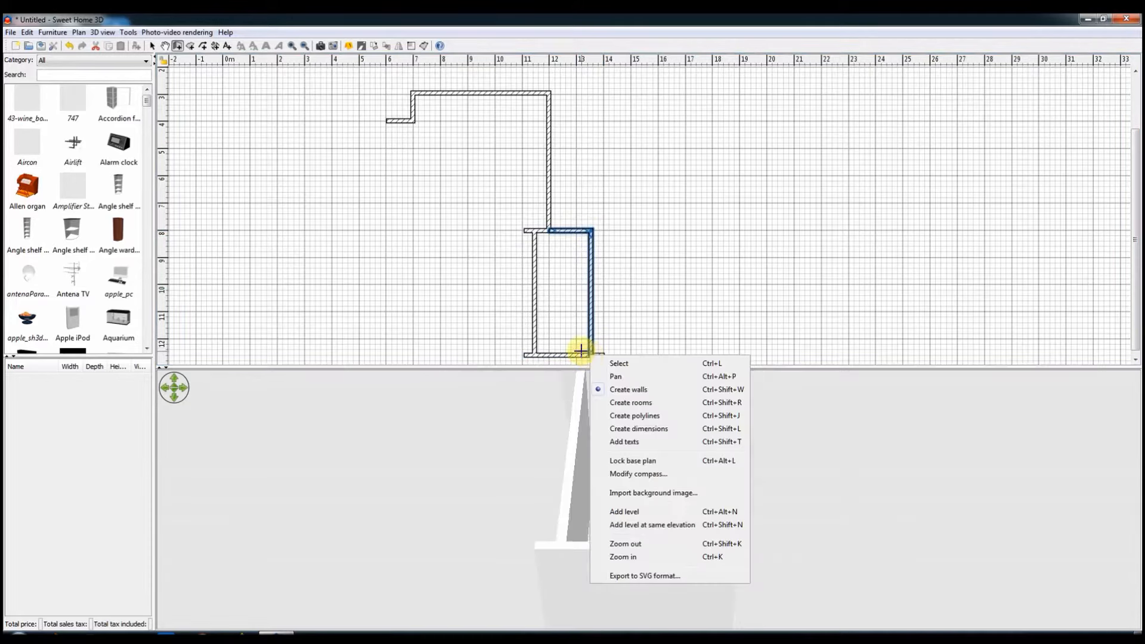
Step: Add a short wall stub extending right from the narrow enclosure's upper-right corner, in line with the bottom wall's end
left_click(590, 231)
left_click(590, 231)
double_click(603, 231)
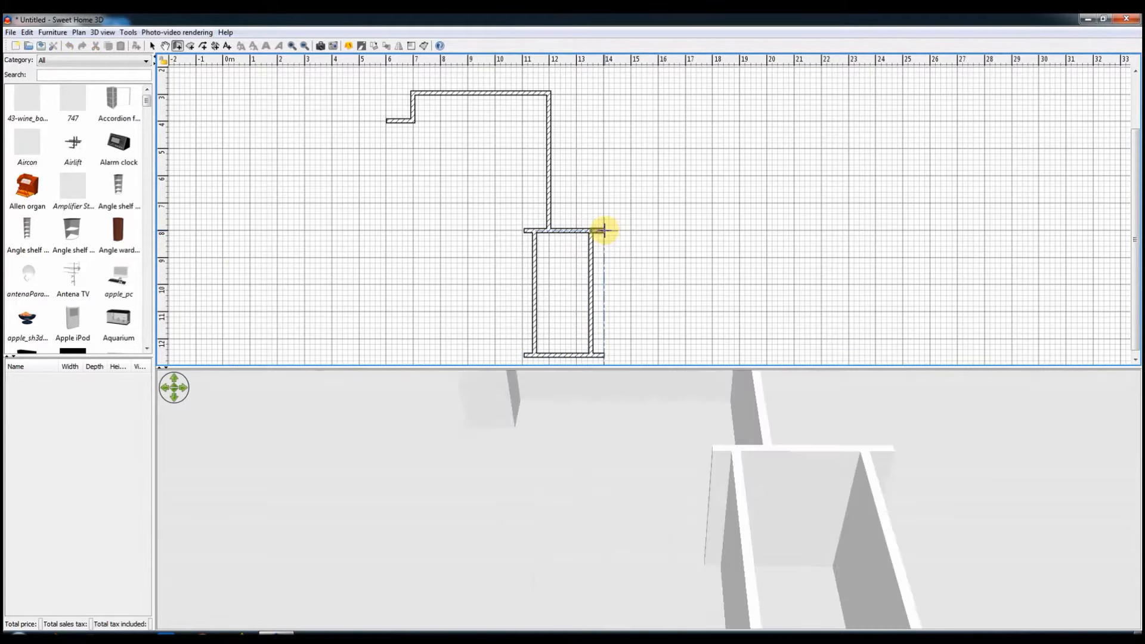
right_click(604, 230)
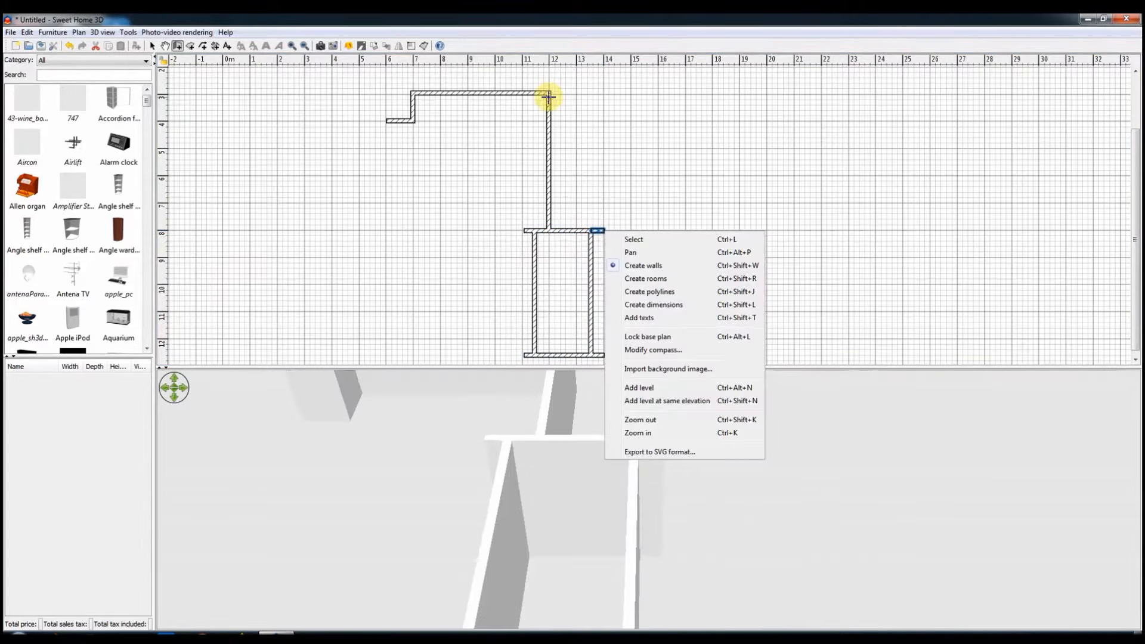
left_click_drag(471, 455, 583, 261)
left_click(530, 274)
left_click_drag(476, 287, 691, 359)
left_click(624, 277)
left_click_drag(519, 226, 580, 278)
left_click(654, 330)
left_click(69, 46)
Step: Set the height of the enclosure's two side walls and its bottom wall to 60 cm
left_click_drag(517, 236, 612, 350)
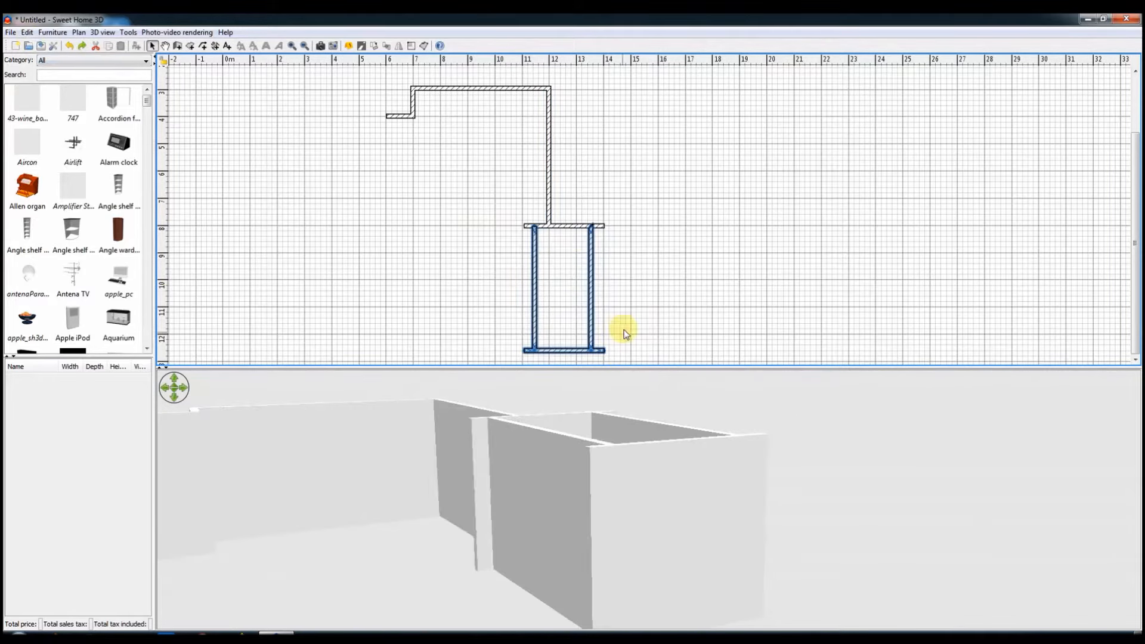
right_click(625, 334)
left_click(659, 525)
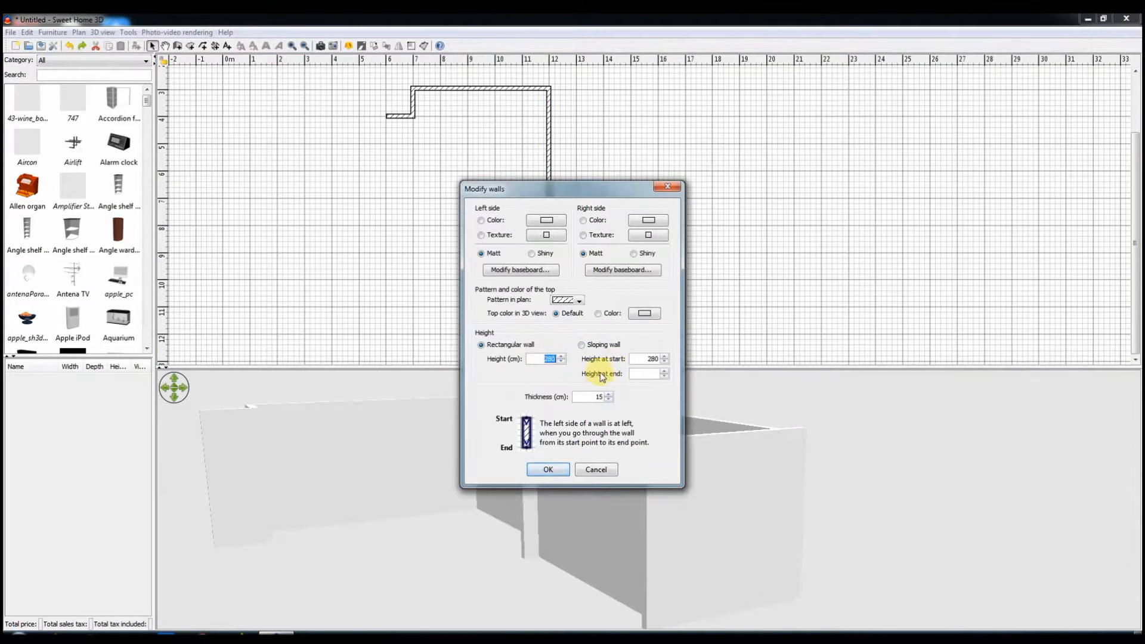
type("60")
key("Return")
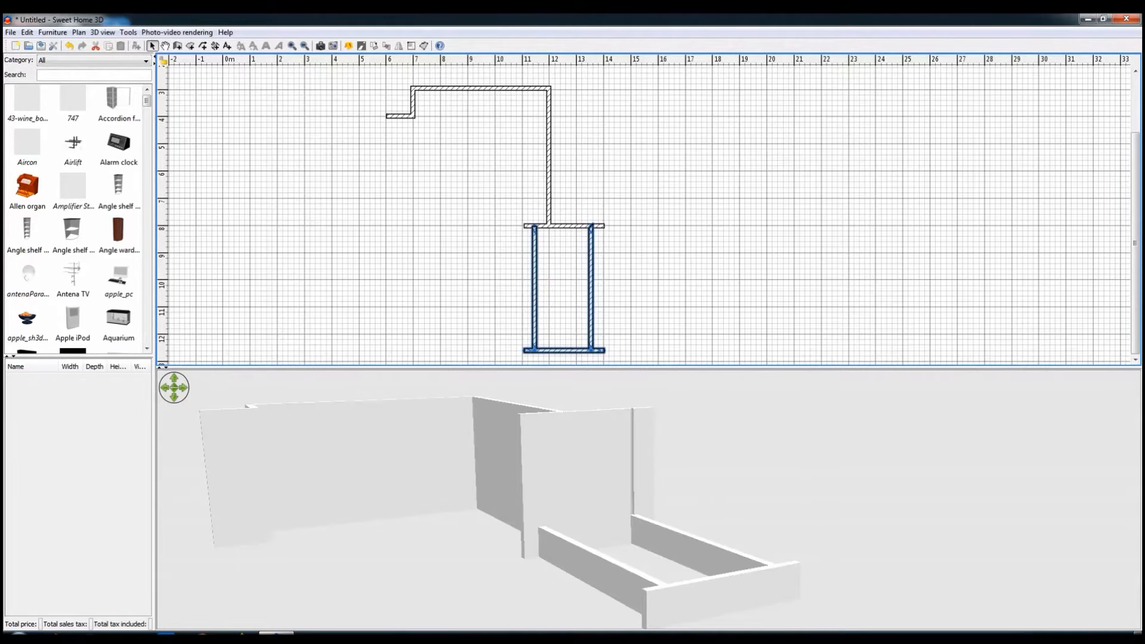
Step: Shift the long vertical wall and the attached narrow enclosure slightly down in the plan
left_click_drag(660, 497, 353, 316)
left_click_drag(519, 214, 592, 300, "shift")
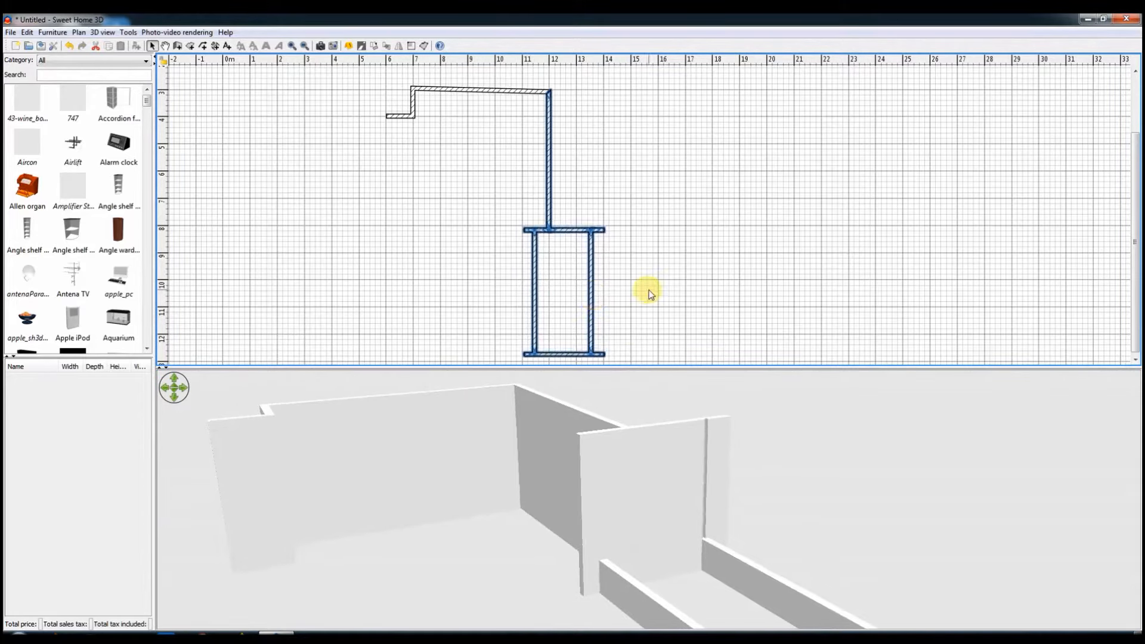
left_click(649, 292)
Step: Cut the enclosure's right side wall and paste it back in place, and level the sloping top wall by its right end
key("ctrl+x")
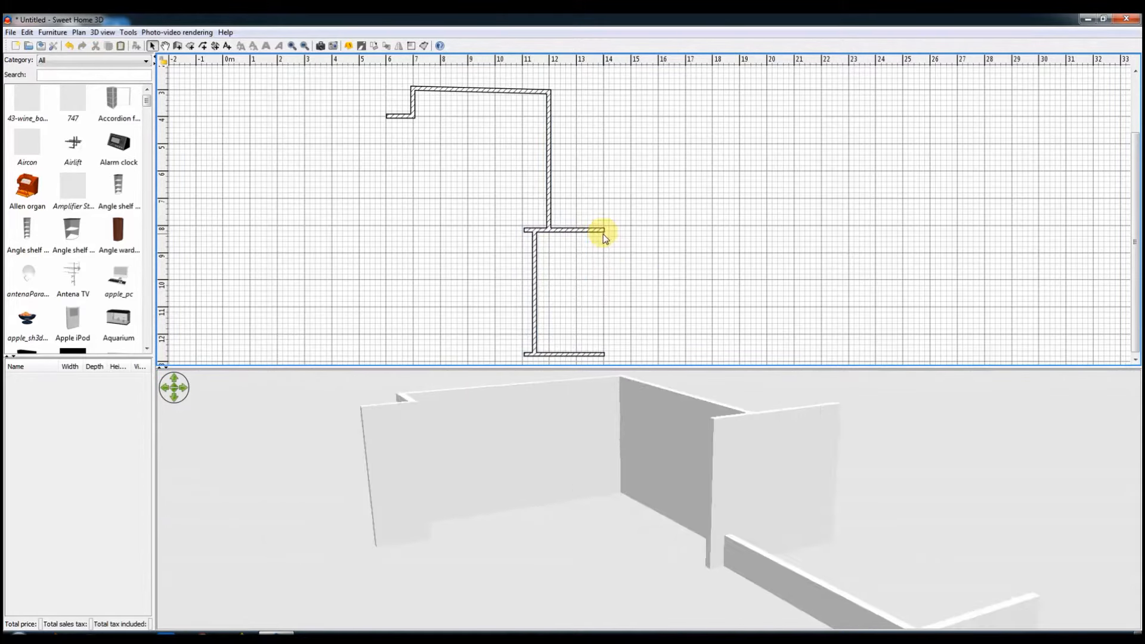
key("ctrl+v")
left_click(549, 90)
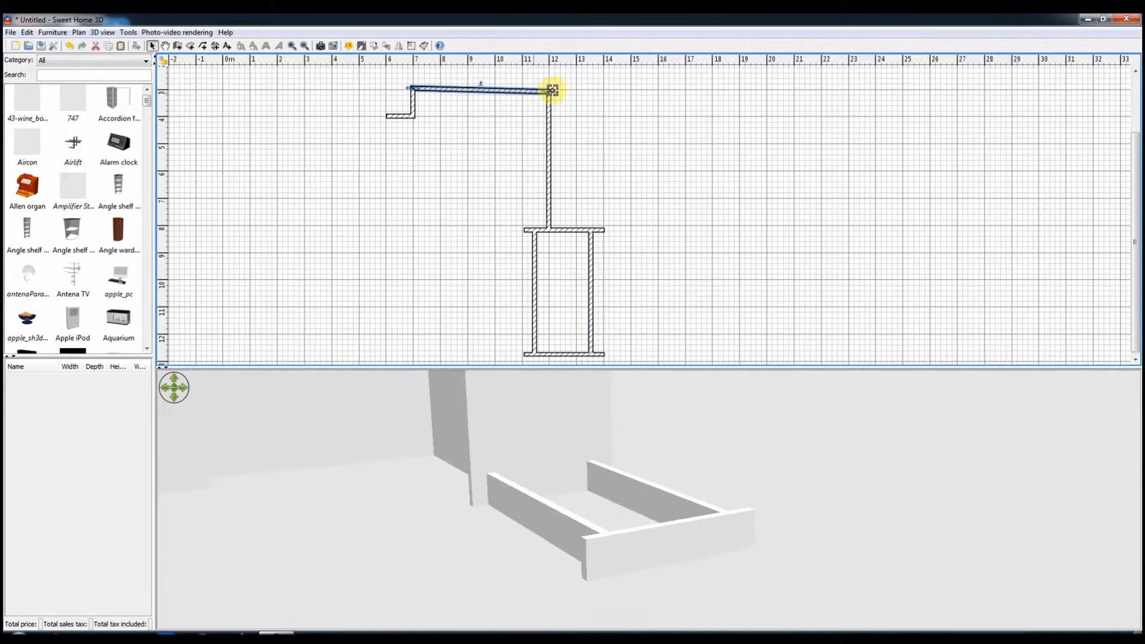
left_click(507, 493)
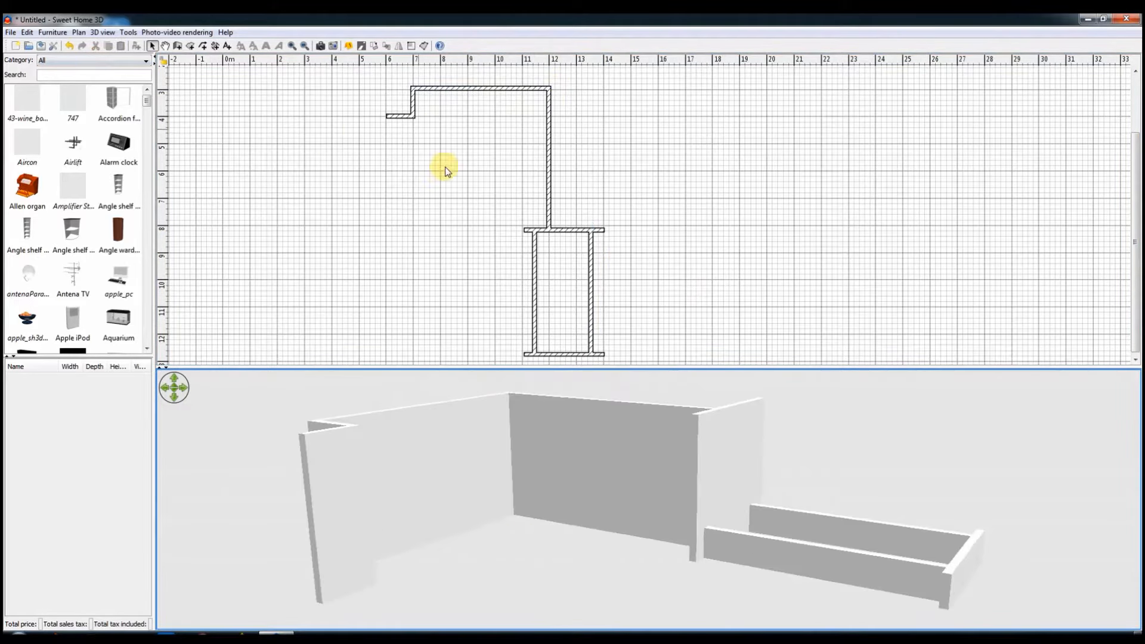
Step: Create a rectangular room of about 276 m² around all the walls
scroll(485, 304, "down", 2, "ctrl")
left_click(239, 74)
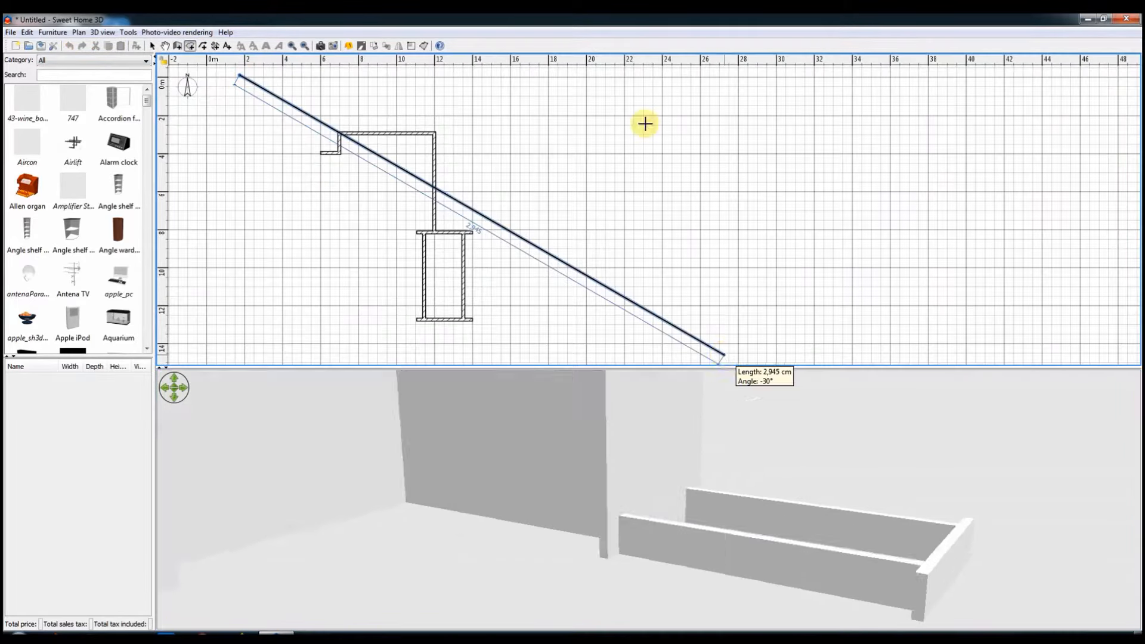
left_click(592, 75)
left_click(593, 356)
double_click(239, 356)
Step: Apply a reddish-brown wood plank texture to the room's floor
left_click(152, 47)
double_click(315, 210)
left_click(462, 353)
left_click(628, 440)
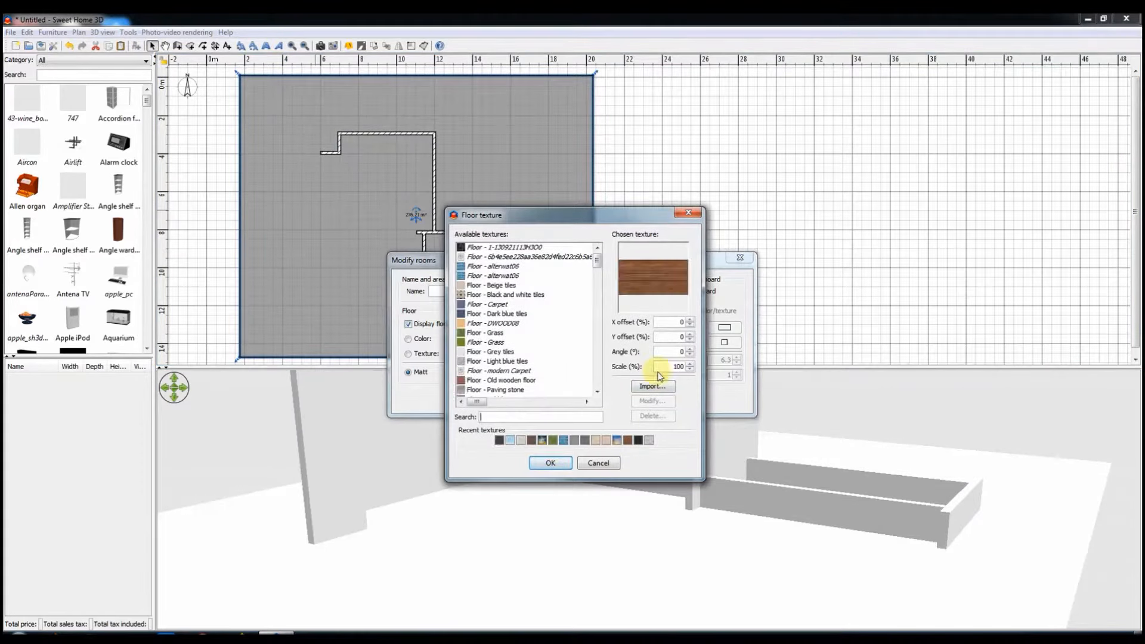
left_click(550, 463)
left_click(650, 401)
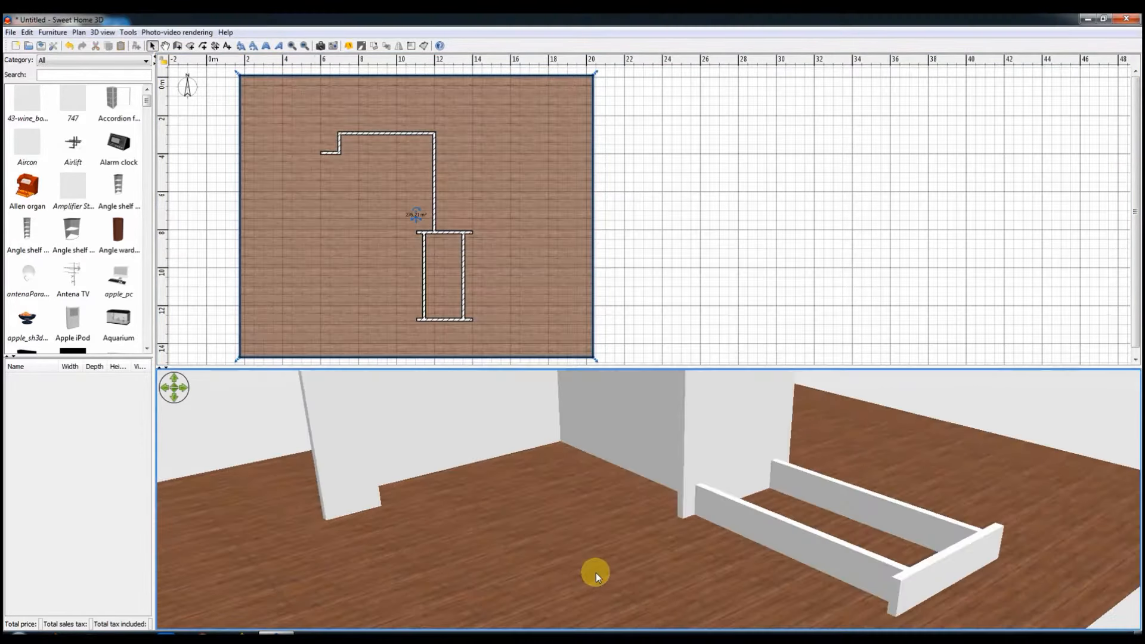
Step: Filter the furniture catalog to the Kitchen category and search for "fri"
left_click(71, 60)
left_click(65, 112)
scroll(72, 239, "down", 3)
scroll(120, 232, "down", 10)
left_click(87, 74)
type("fri")
Step: Place the Refridgerator in the upper-right wall corner and resize it proportionally to 180 cm high
left_click_drag(121, 146, 426, 155)
left_click_drag(479, 502, 642, 484)
double_click(427, 154)
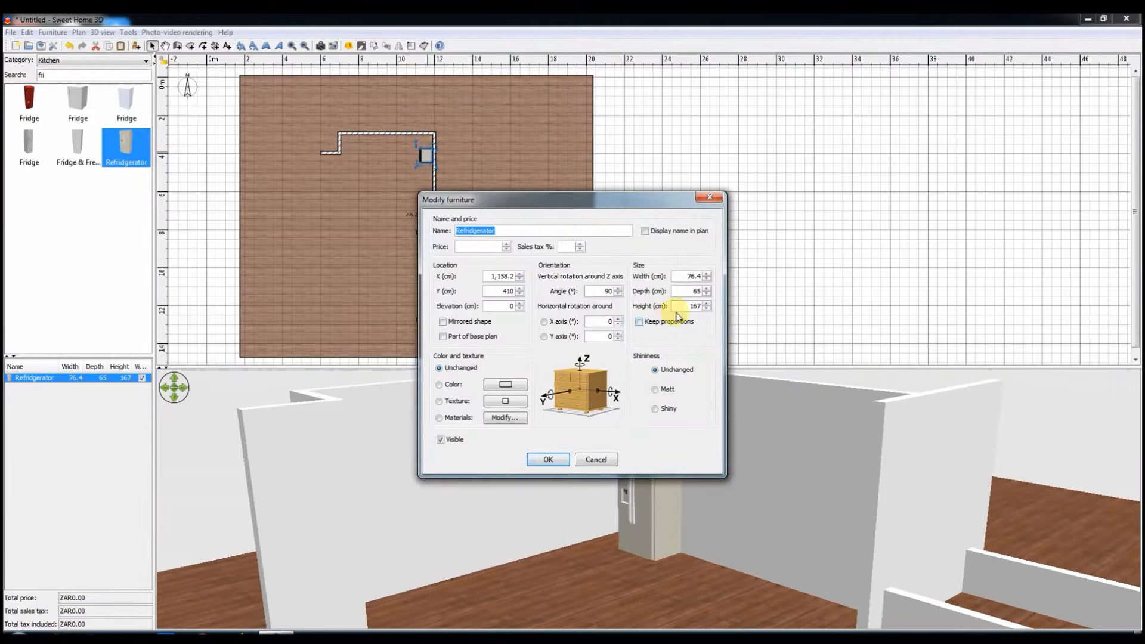
left_click(596, 459)
double_click(427, 156)
key("Return")
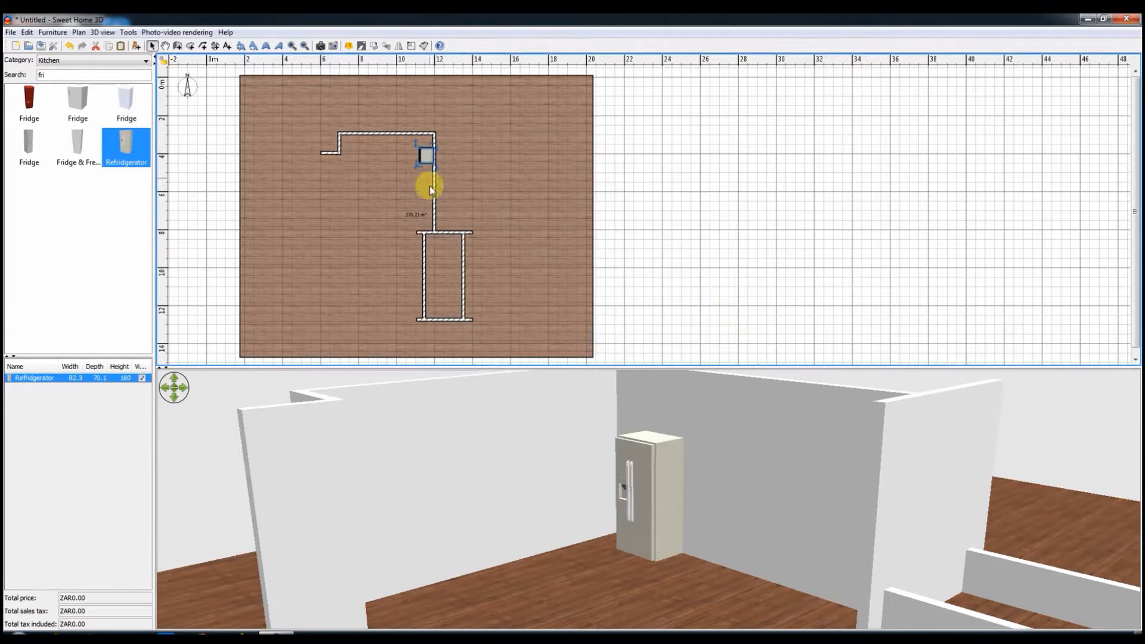
left_click_drag(434, 155, 424, 143)
Step: Try out a Fridge and a Fridge & Freezer model near the refrigerator and delete both
left_click_drag(29, 145, 423, 189)
left_click_drag(78, 144, 409, 193)
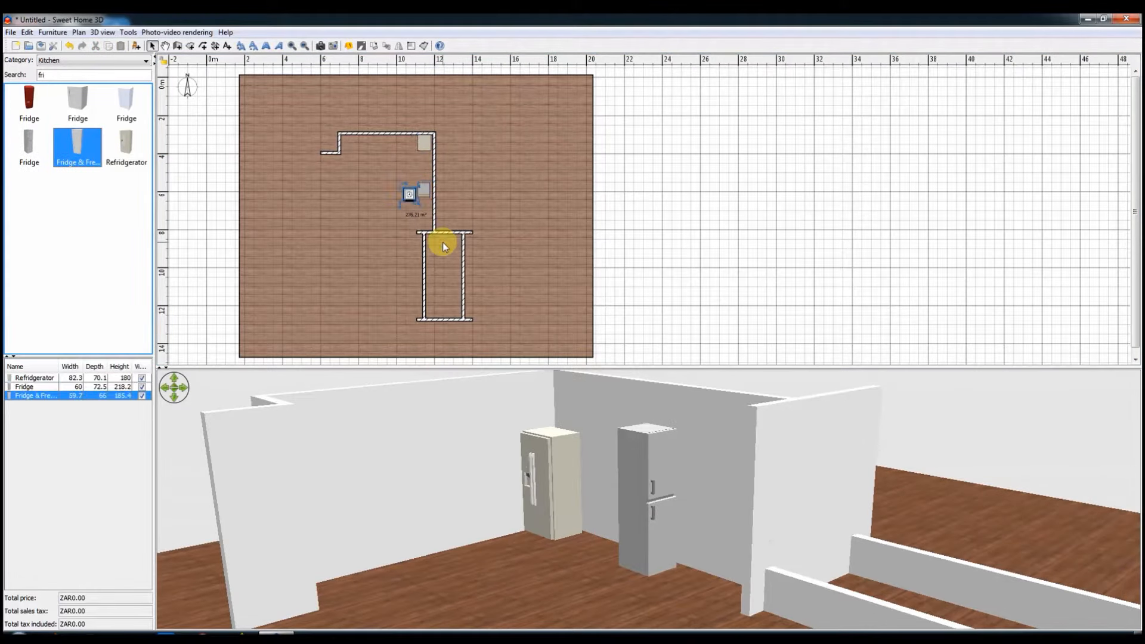
left_click(410, 194)
key("Delete")
double_click(424, 191)
left_click(716, 195)
key("Delete")
Step: Enlarge the refrigerator to 215 cm high and 100 cm wide
double_click(424, 143)
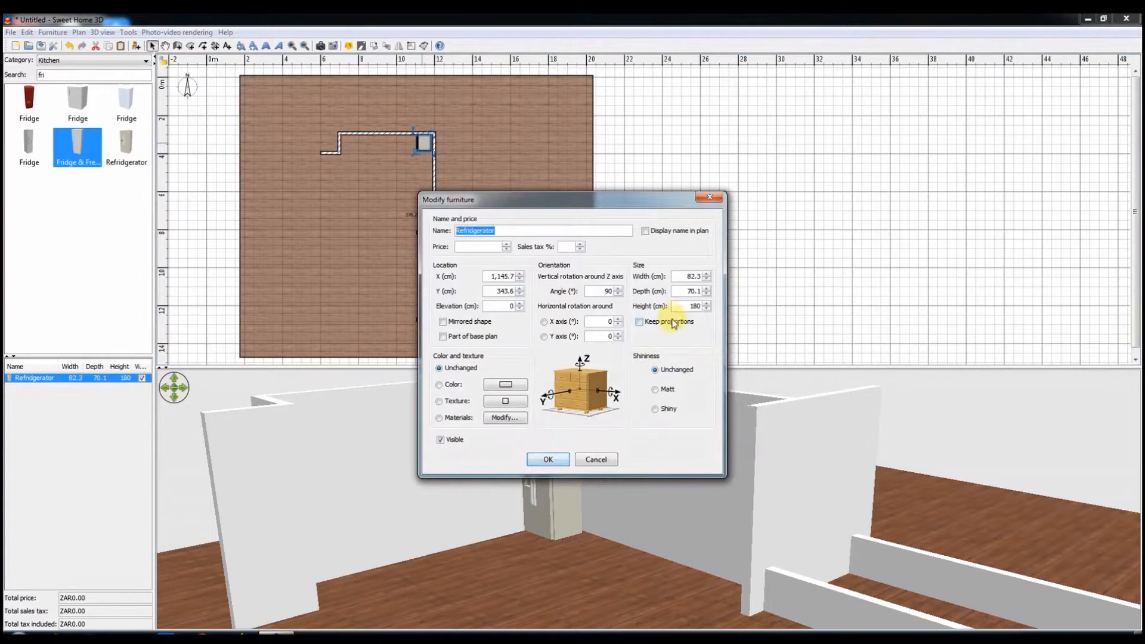
left_click(547, 459)
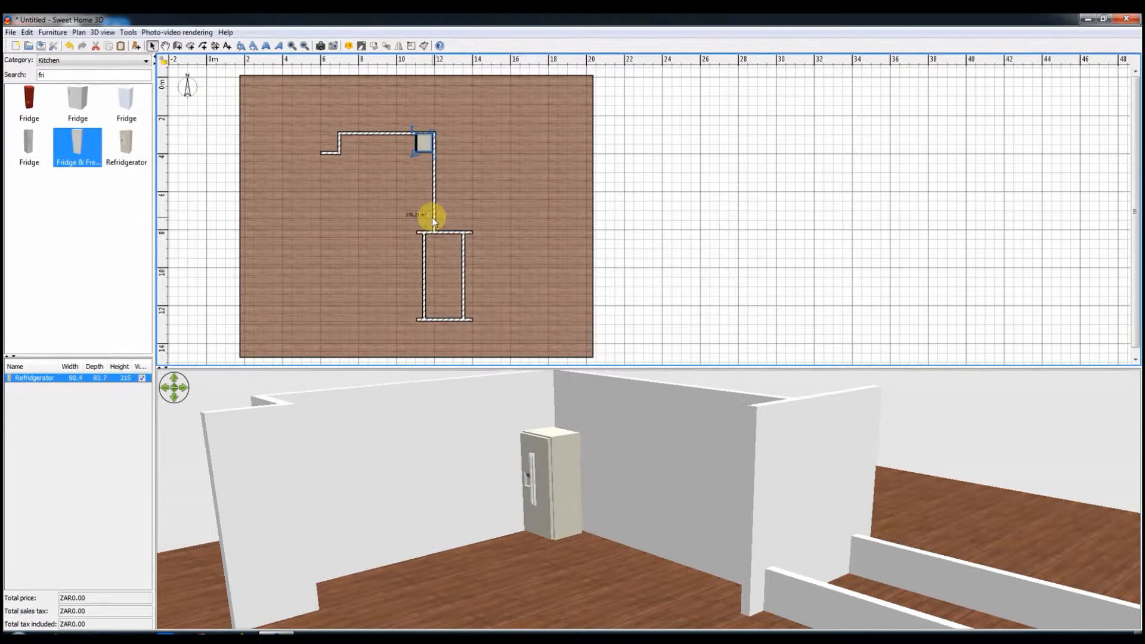
double_click(424, 146)
type("100")
key("Return")
left_click(627, 538)
left_click_drag(628, 535, 613, 507)
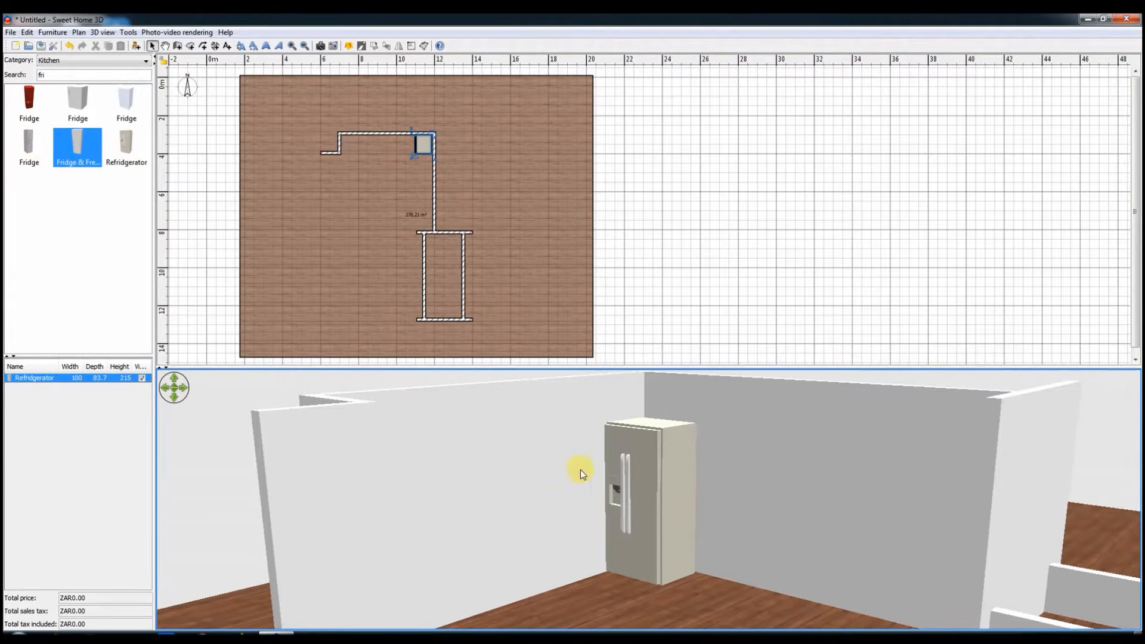
Step: Clear the catalog search and line the wall below the refrigerator with three Gray cabinets and one gray sink cabinet
scroll(809, 505, "down", 4)
left_click_drag(69, 76, 19, 73)
key("BackSpace")
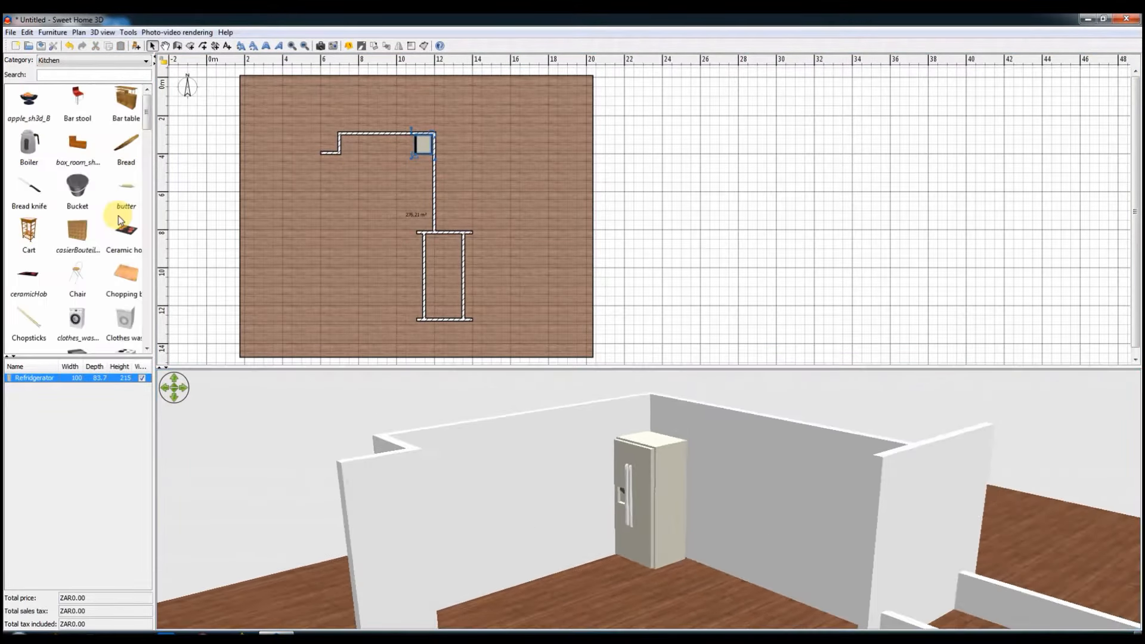
scroll(121, 221, "down", 3)
scroll(118, 222, "down", 3)
left_click_drag(73, 279, 419, 233)
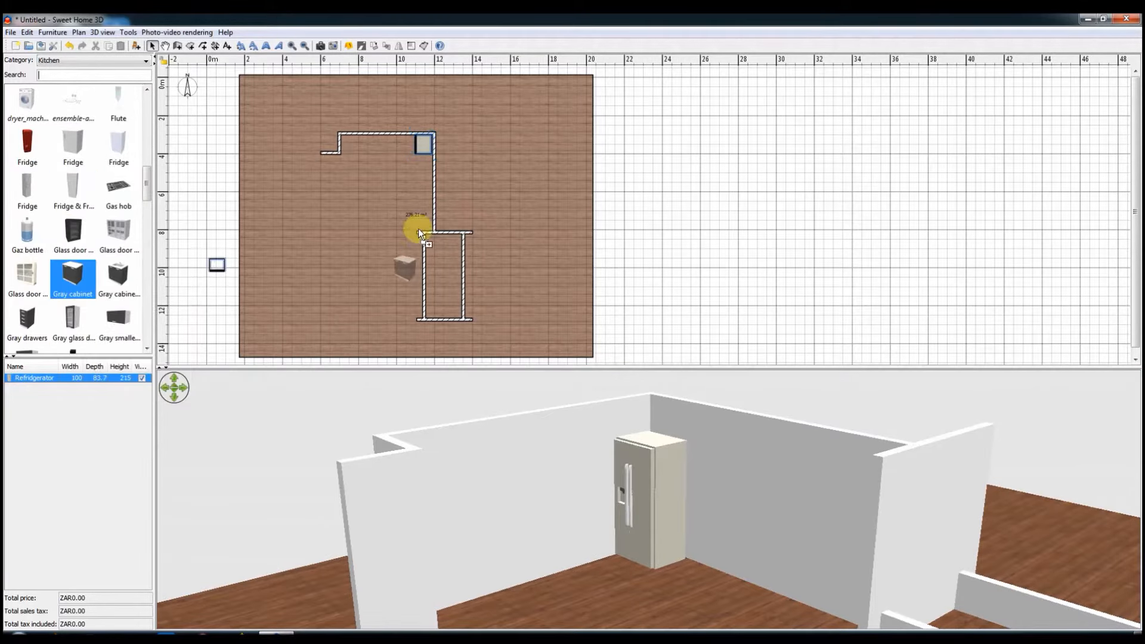
left_click_drag(425, 158, 426, 162)
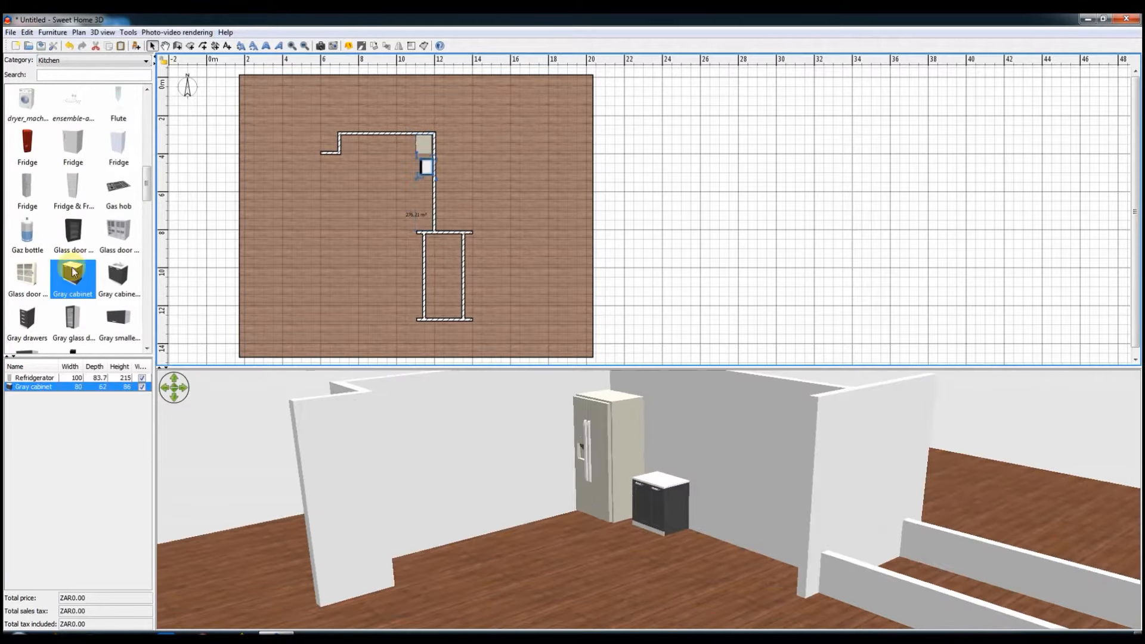
left_click_drag(120, 273, 423, 188)
left_click_drag(73, 279, 424, 210)
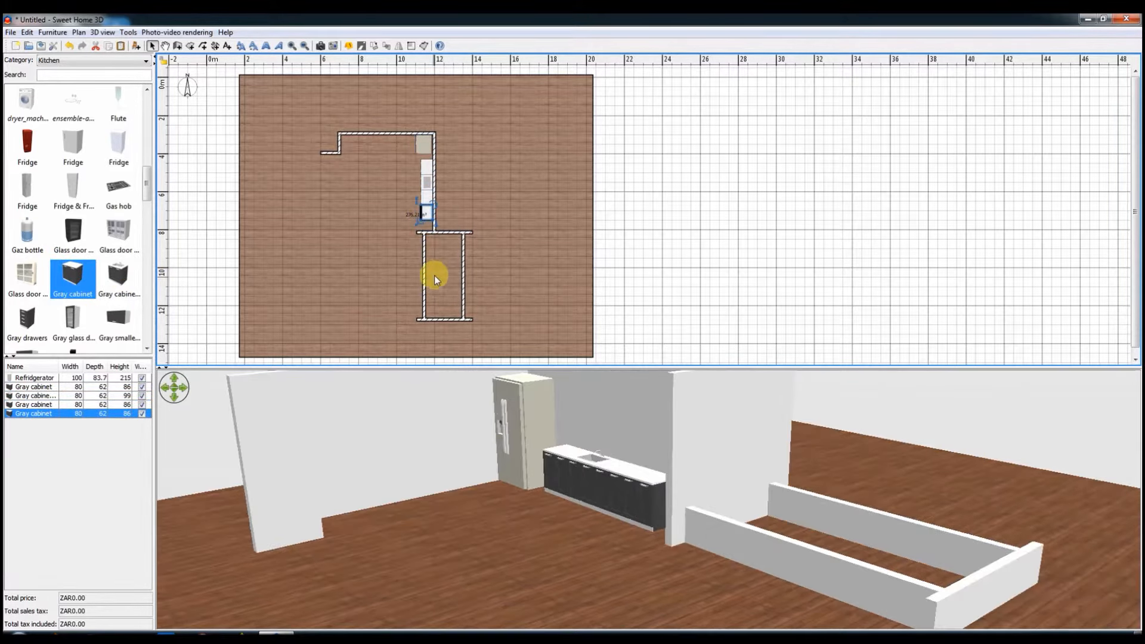
Step: Adjust the refrigerator's position so it sits snugly in the upper-right wall corner
scroll(434, 265, "up", 5, "ctrl")
left_click_drag(495, 119, 479, 108)
left_click_drag(494, 125, 494, 121)
Step: Draw a short divider wall between the refrigerator and the first cabinet, and enlarge the 3D view area
left_click(178, 46)
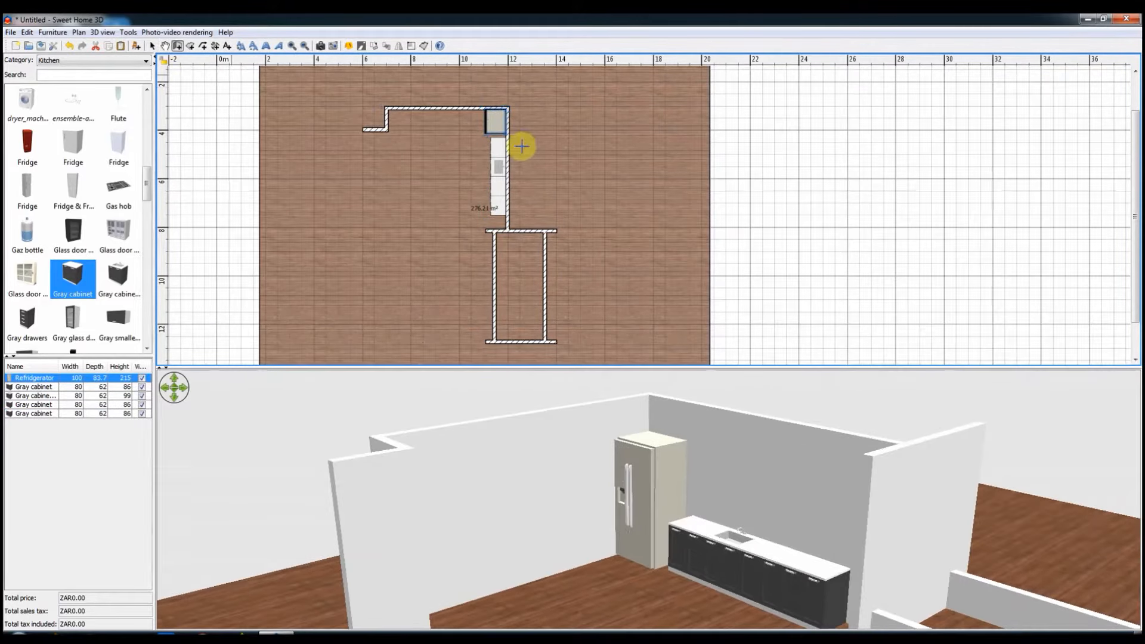
left_click(487, 136)
right_click(507, 135)
left_click(39, 50)
left_click_drag(555, 367, 524, 272)
left_click(633, 549)
left_click_drag(633, 548, 508, 247)
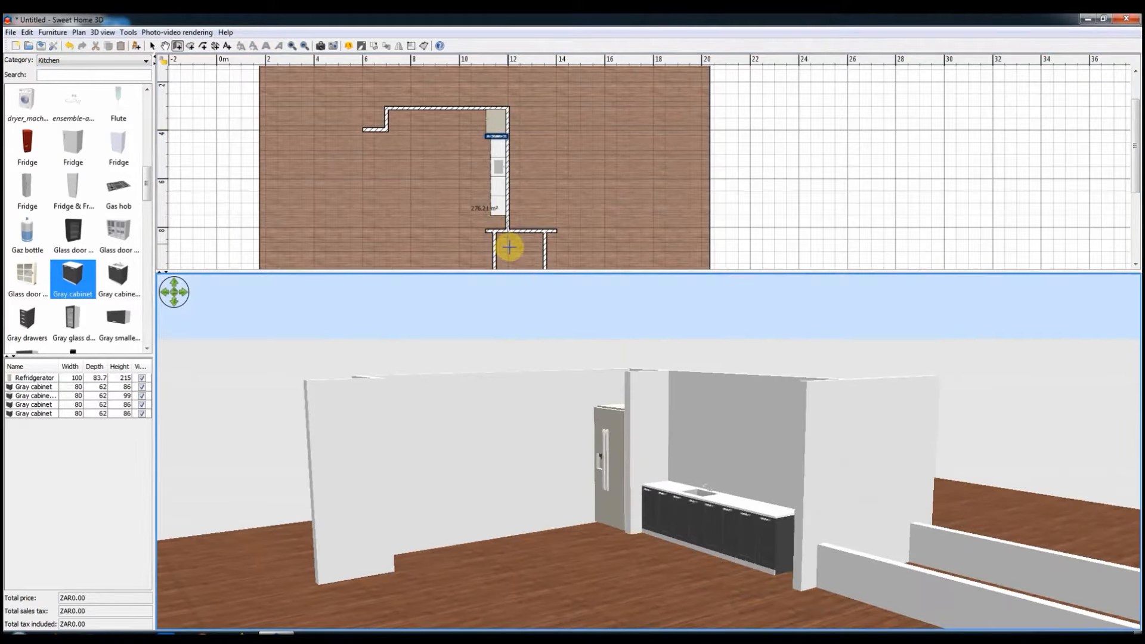
Step: Delete the left sections of the horizontal wall between the kitchen cabinets and the low enclosure
left_click(503, 234)
key("Delete")
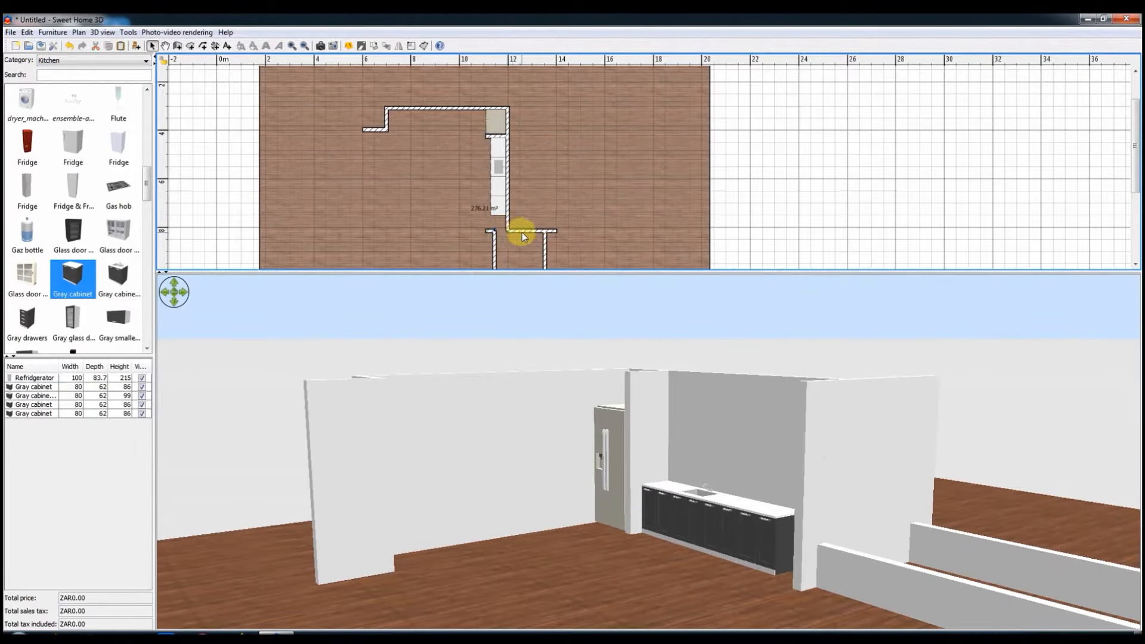
left_click(521, 231)
left_click(488, 231)
key("Delete")
Step: Extend the remaining horizontal wall section left to the cabinet fronts and nudge it up against the last cabinet
left_click(516, 230)
left_click_drag(507, 230, 490, 231)
key("Up")
key("Up")
key("Up")
key("Up")
key("Up")
key("Up")
key("Up")
key("Up")
key("Up")
key("Up")
key("Up")
key("Up")
key("Up")
key("Up")
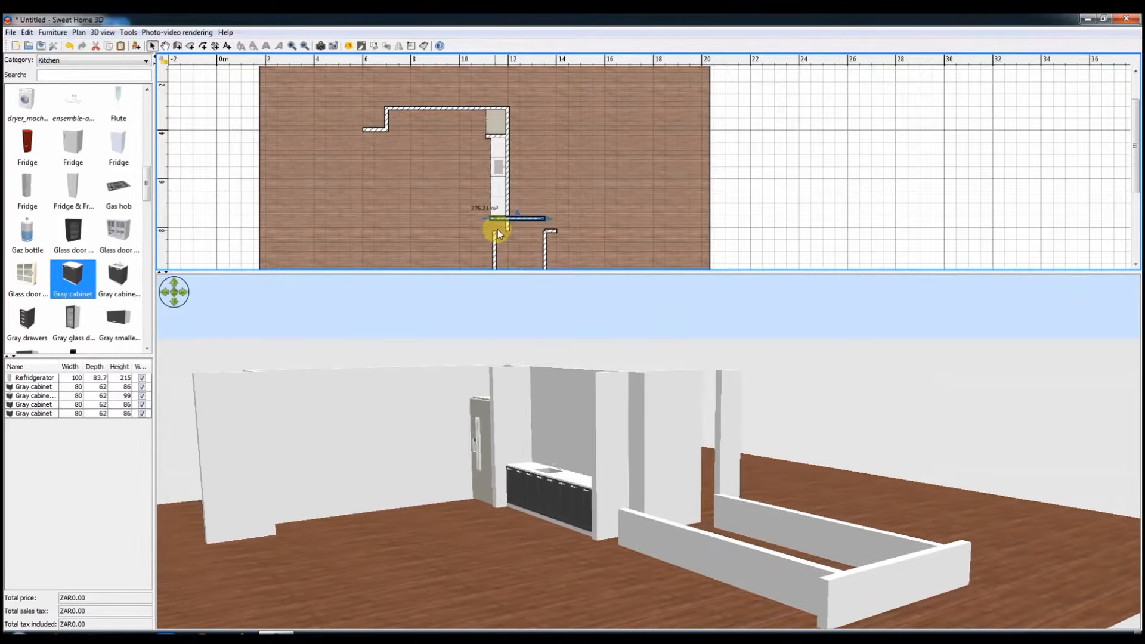
Step: Set the height of the horizontal wall beside the last cabinet to 100 cm
double_click(517, 219)
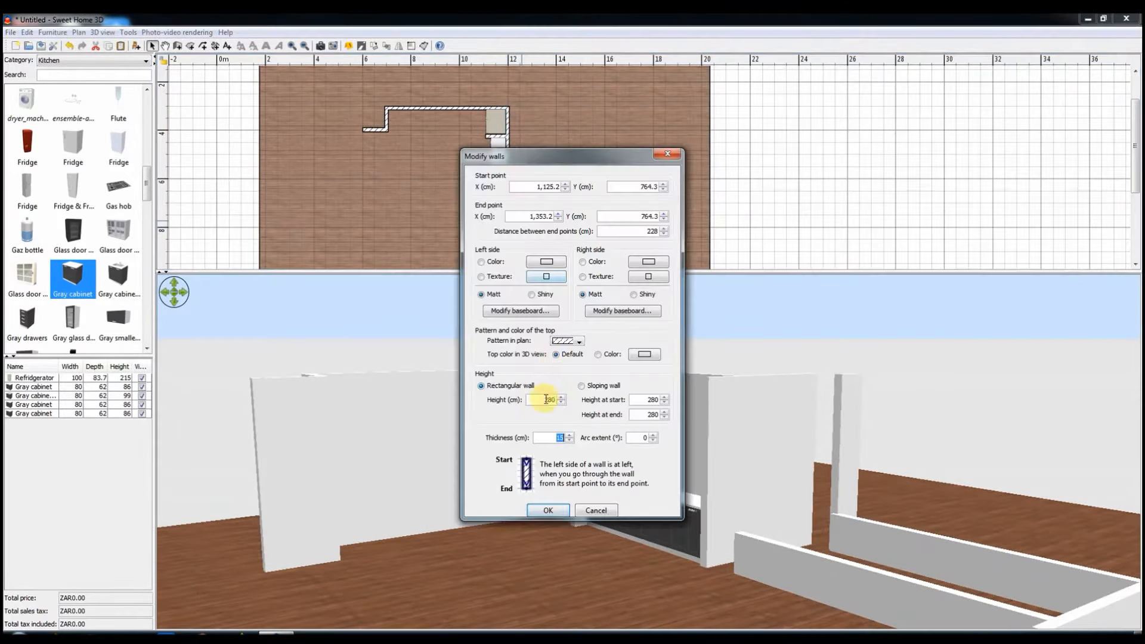
type("100")
key("Return")
Step: Extend the enclosure's side walls up to the 100 cm wall and delete the leftover stub at the right
left_click_drag(493, 230, 546, 219)
left_click(555, 231)
key("Delete")
Step: Nudge the enclosure's right side wall slightly to the left
left_click(545, 239)
scroll(566, 232, "down", 5)
key("Left")
key("Left")
key("Left")
key("Left")
key("Left")
key("Left")
key("Left")
key("Left")
key("Left")
key("Left")
key("Left")
key("Left")
left_click_drag(554, 452, 760, 225)
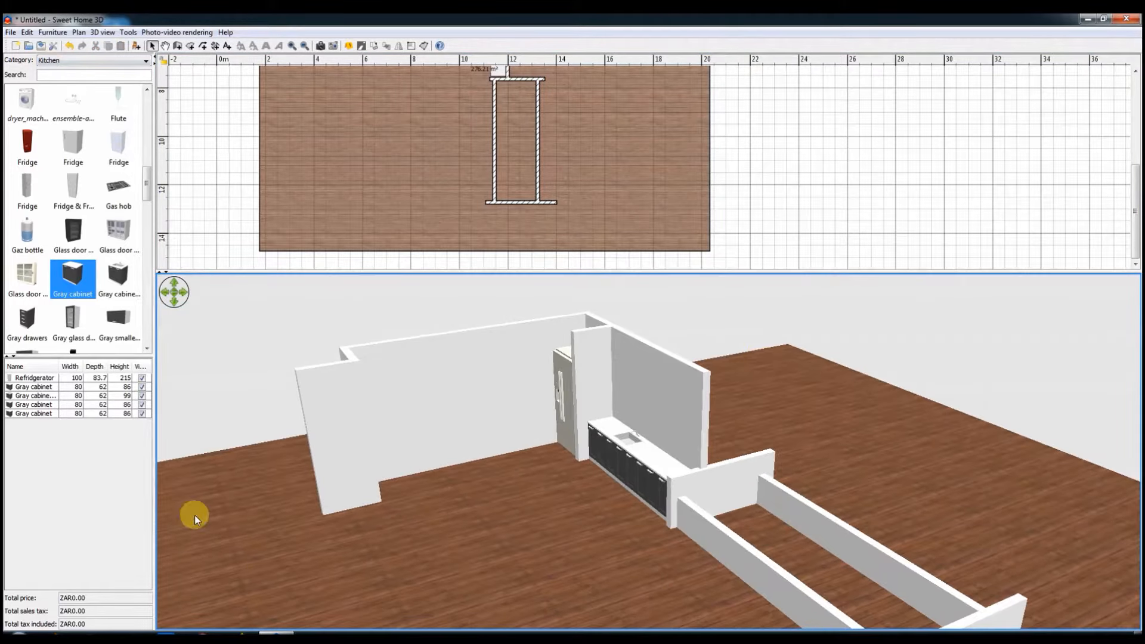
left_click(1038, 637)
left_click_drag(729, 577, 805, 564)
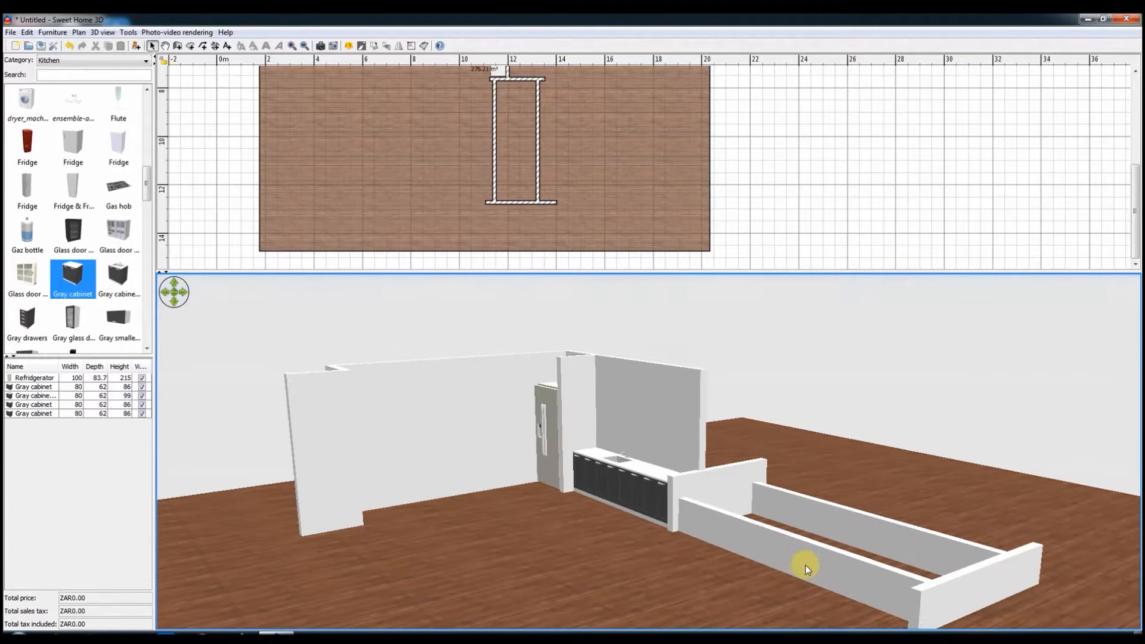
left_click(1038, 636)
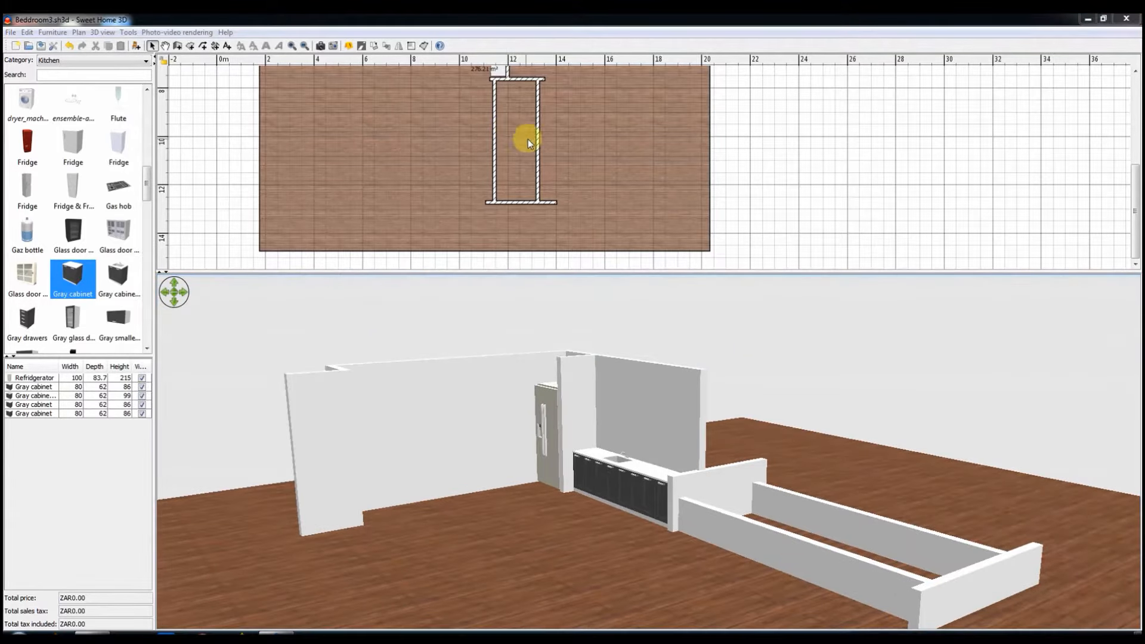
Step: Delete the lowest Gray cabinet in the row, next to the 100 cm wall
scroll(603, 184, "up", 2)
scroll(561, 203, "up", 4, "ctrl")
scroll(561, 203, "up", 1, "ctrl")
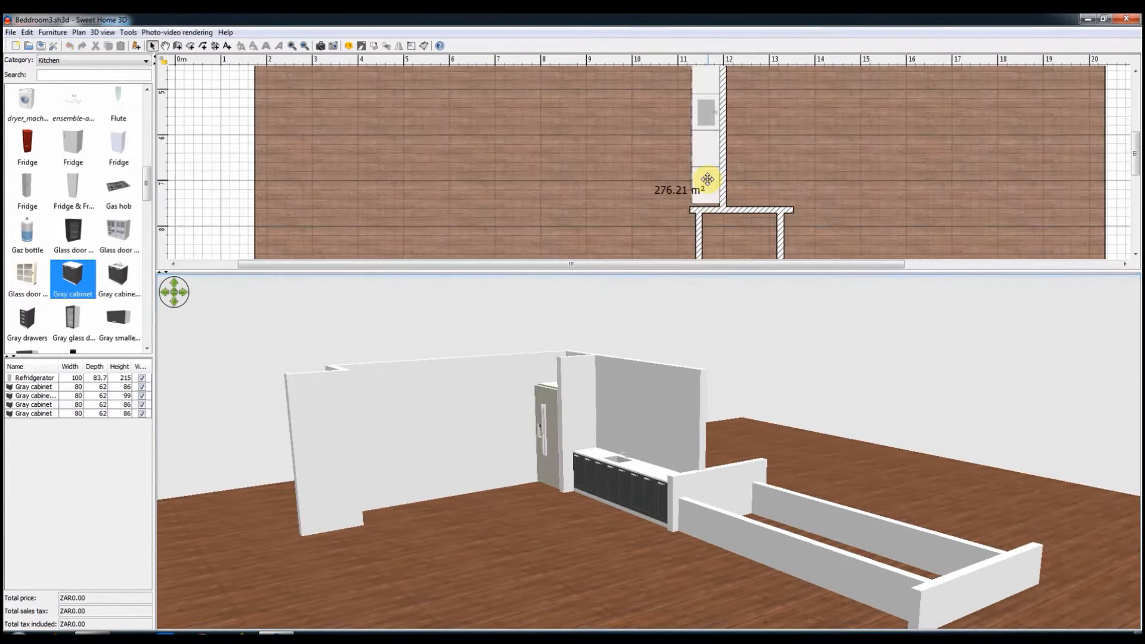
left_click(707, 179)
key("Delete")
left_click(739, 209)
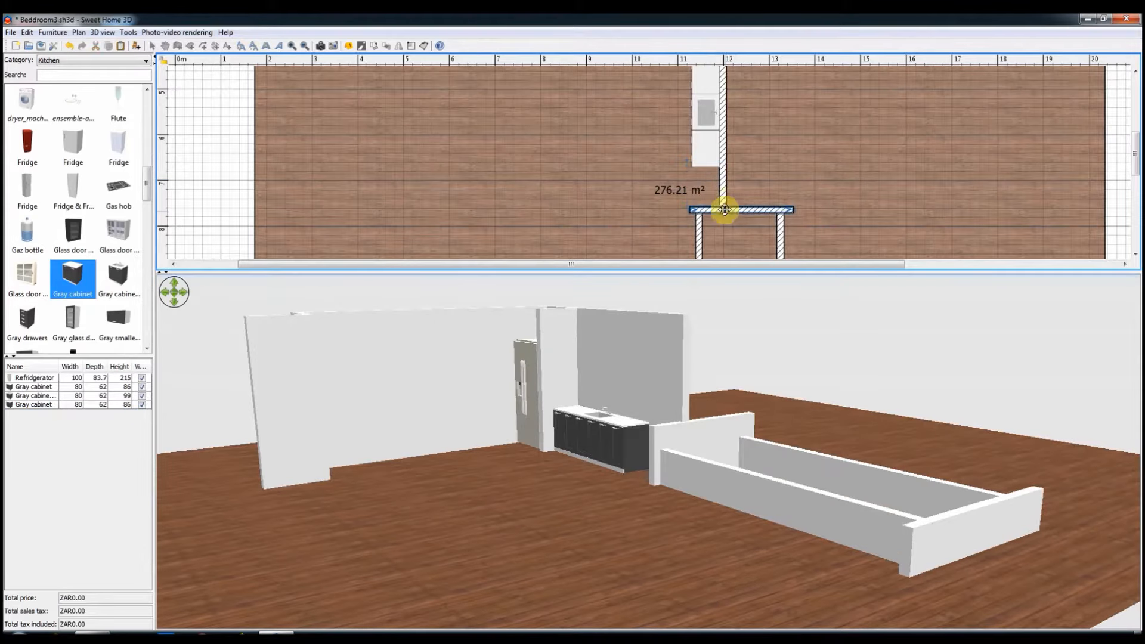
left_click(721, 194, "shift")
right_click(722, 194)
left_click(793, 489)
key("ctrl+z")
Step: Move the 100 cm wall up in the plan until it meets the end of the shortened cabinet row
key("Up")
key("Up")
key("Up")
key("Up")
key("Up")
key("Up")
key("Up")
key("Up")
key("Up")
key("Up")
key("Up")
key("Up")
key("Up")
key("Up")
key("Up")
key("Up")
key("Up")
key("Up")
key("Up")
key("Up")
key("Up")
key("Up")
key("Up")
key("Up")
key("Up")
key("Up")
key("Up")
key("Up")
key("Up")
key("Up")
key("Up")
key("Up")
key("Up")
key("Up")
key("Up")
key("Up")
key("Up")
key("Up")
key("Up")
key("Up")
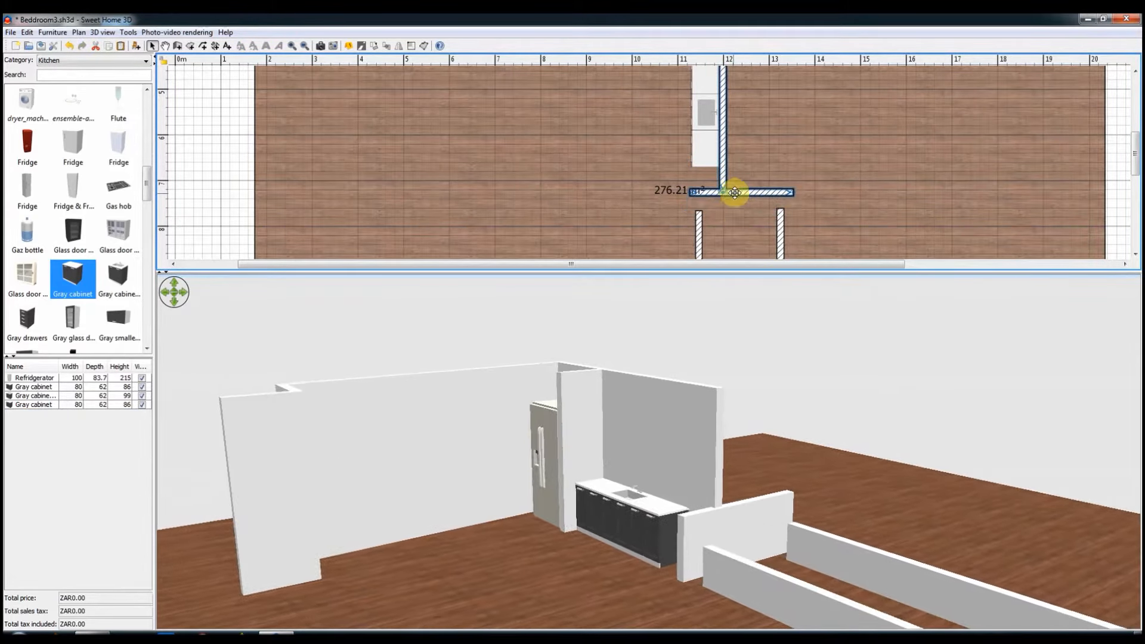
left_click(692, 171)
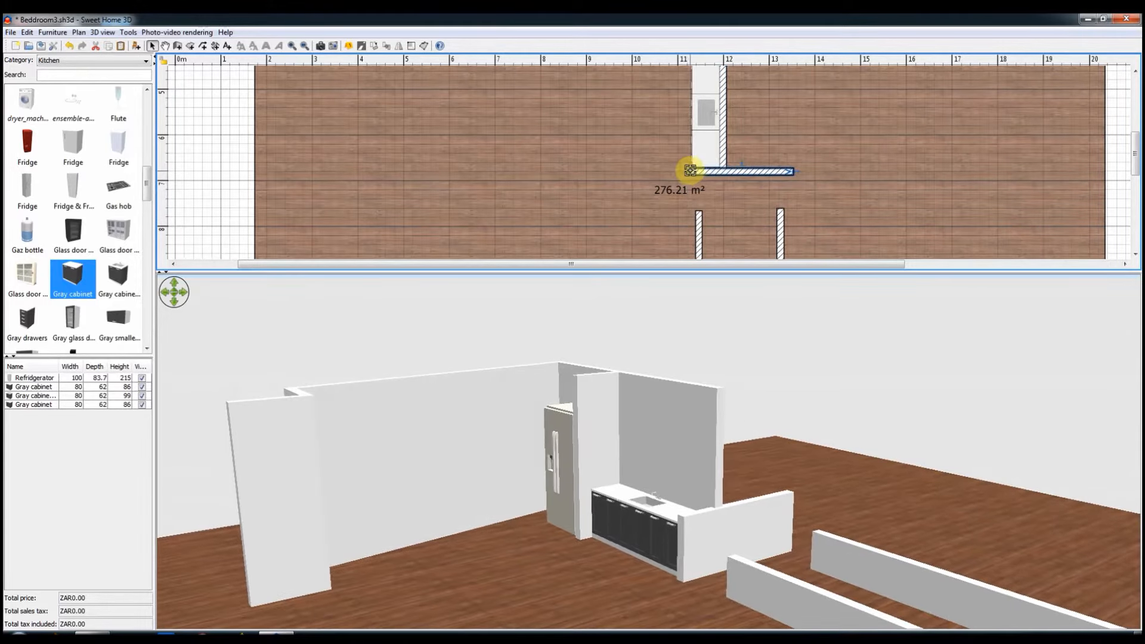
Step: Shorten the 100 cm wall to 220 cm so its end aligns with the cabinet front, and check the cabinet's and wall's settings
left_click_drag(690, 172, 694, 172)
double_click(702, 168)
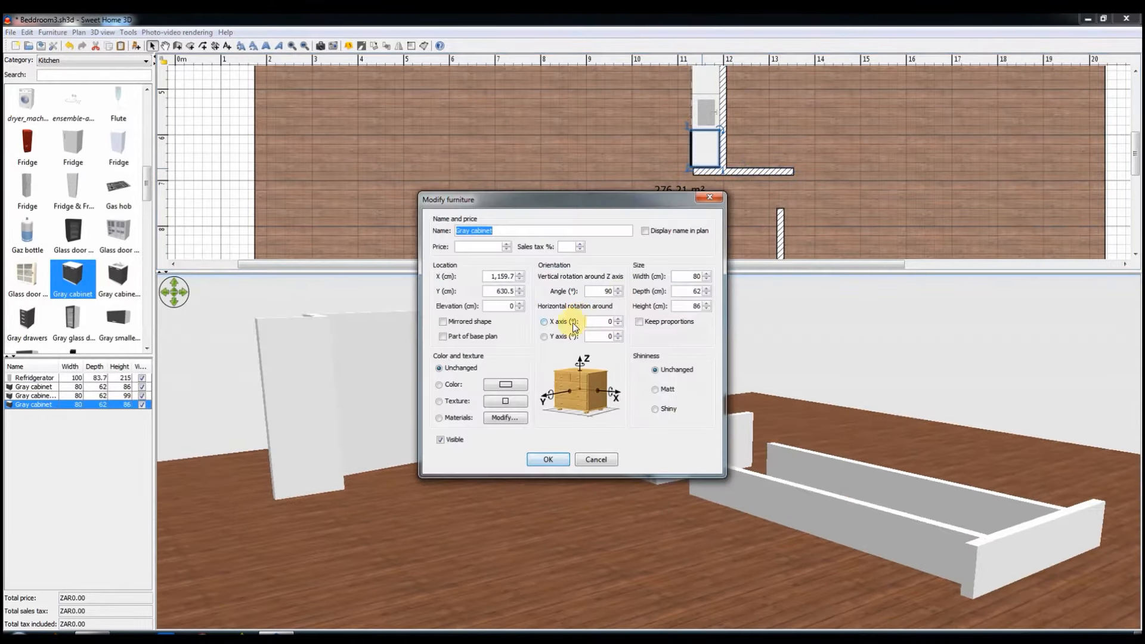
left_click(596, 459)
double_click(733, 172)
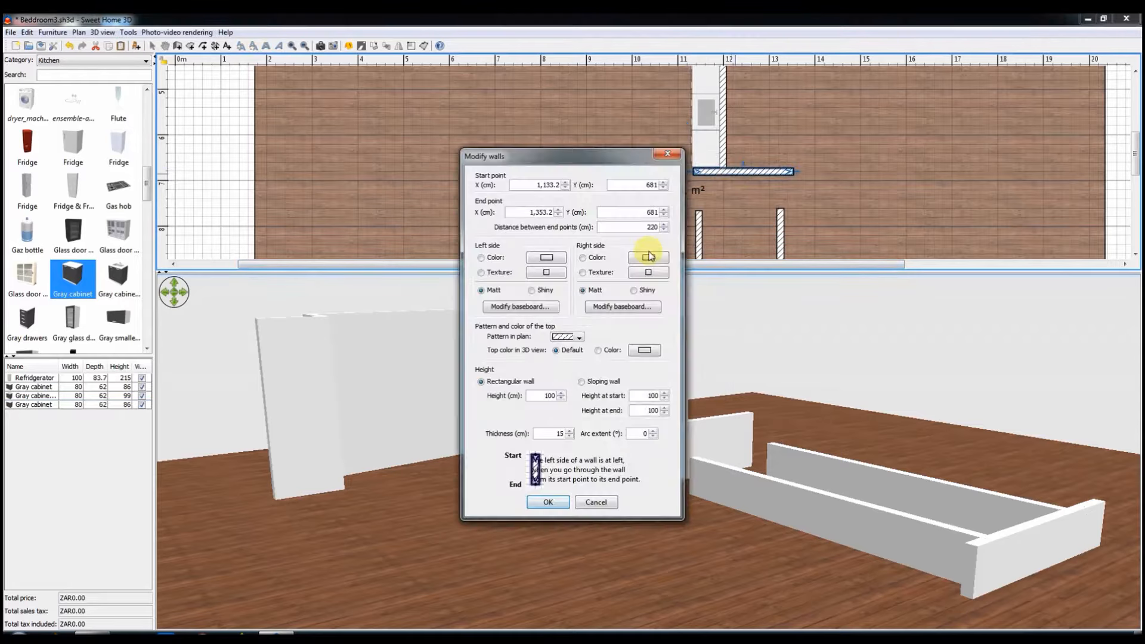
left_click(591, 509)
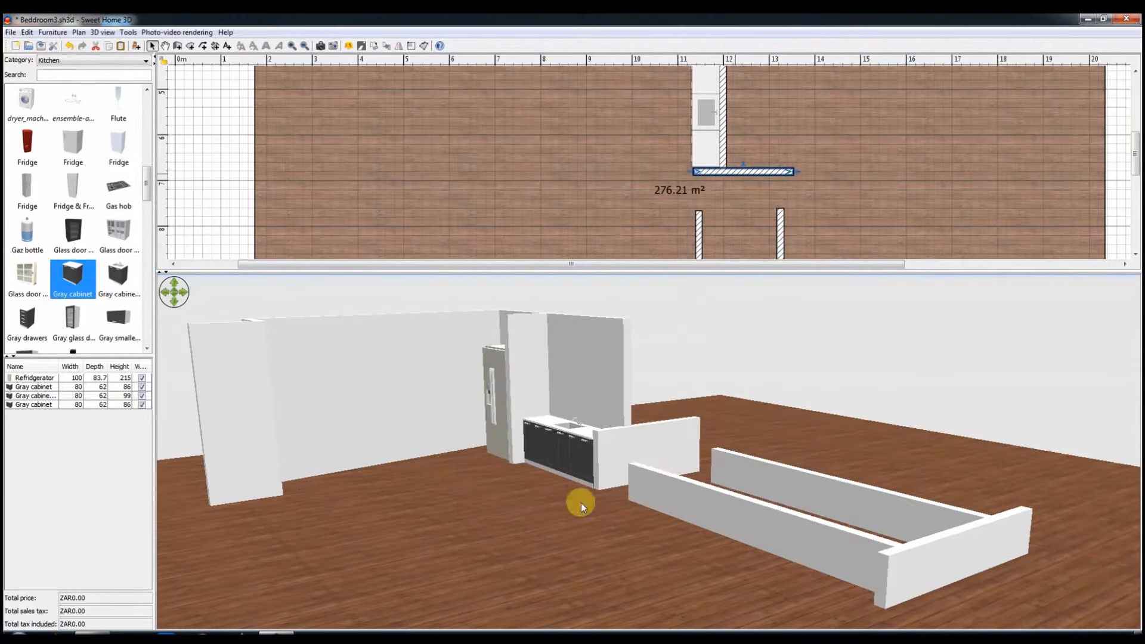
double_click(722, 172)
left_click(596, 506)
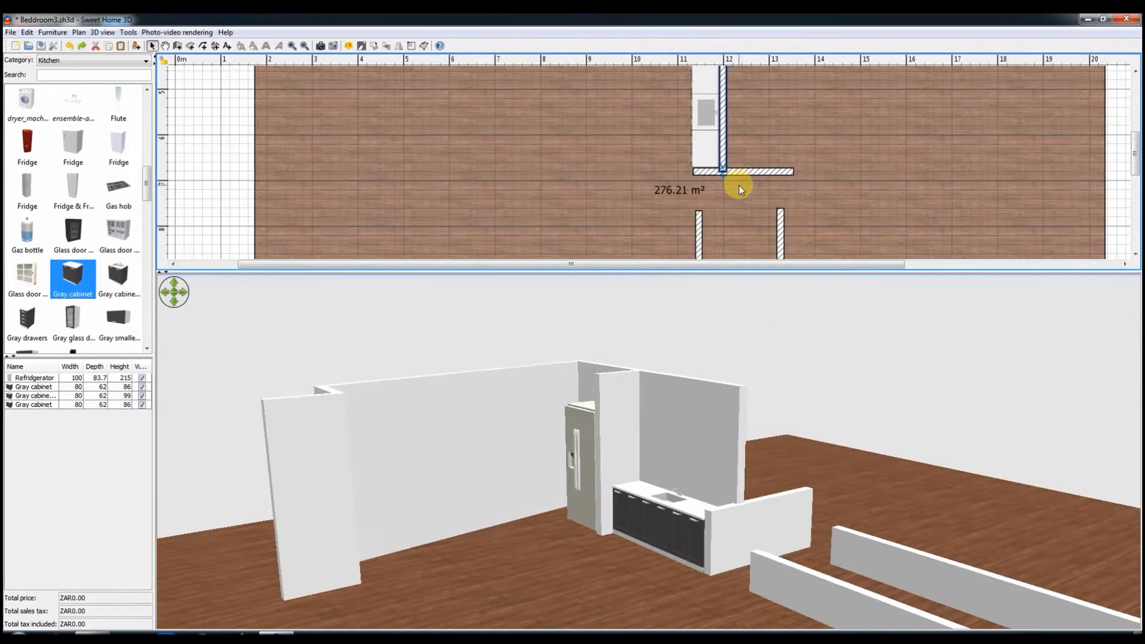
double_click(752, 171)
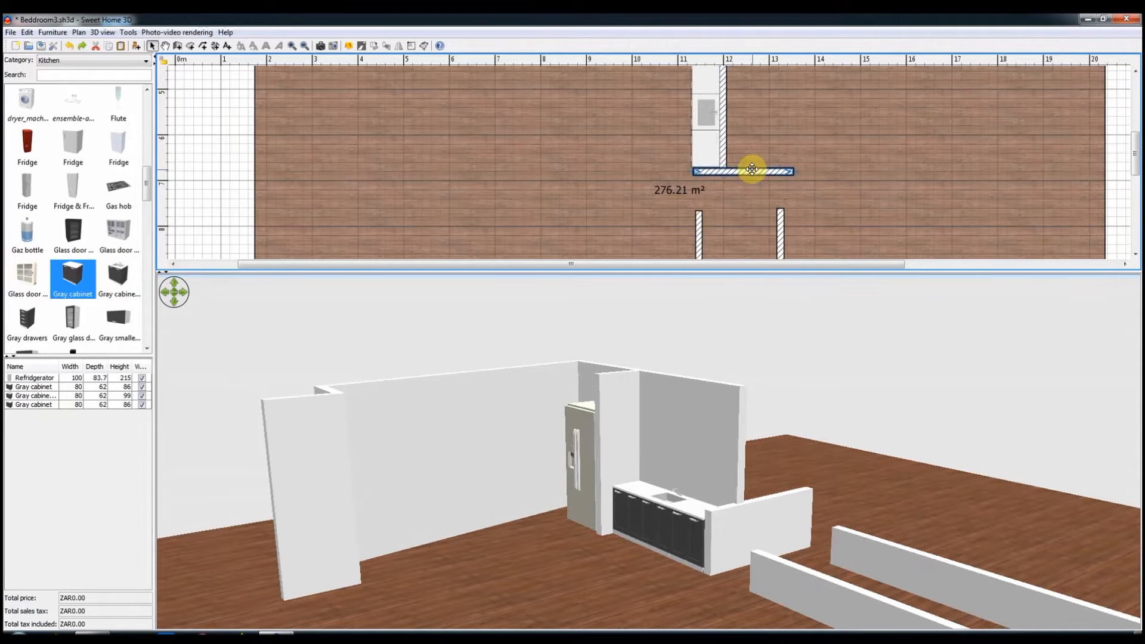
key("Return")
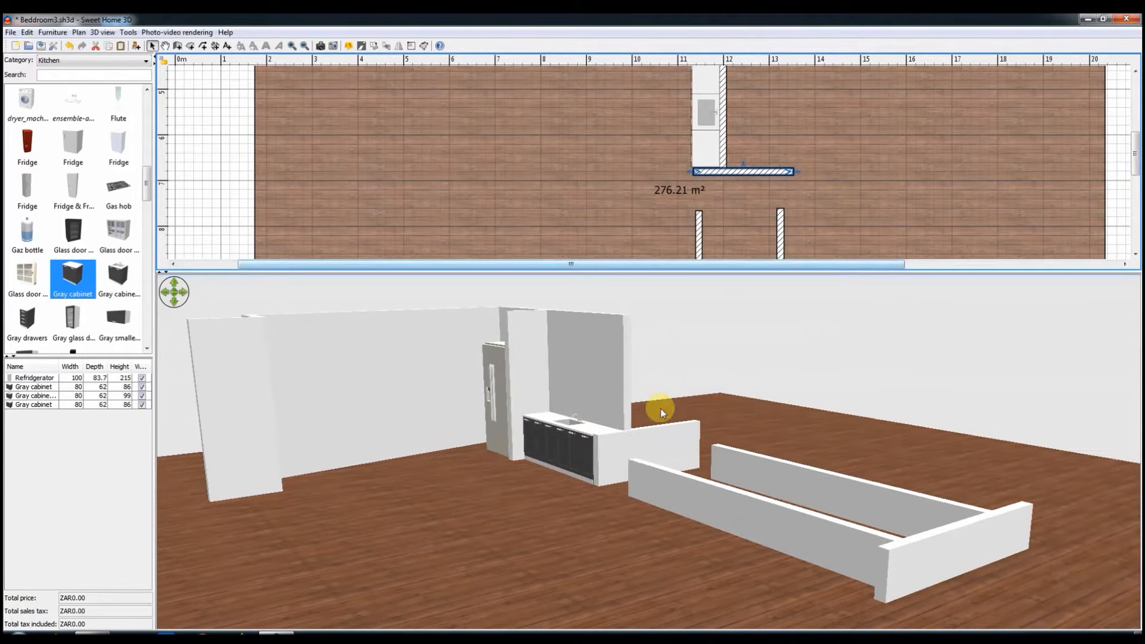
Step: Set the length of the low enclosure's left side wall to 450 cm and move it up against the 100 cm wall
scroll(754, 211, "down", 5)
left_click(699, 193)
double_click(699, 194)
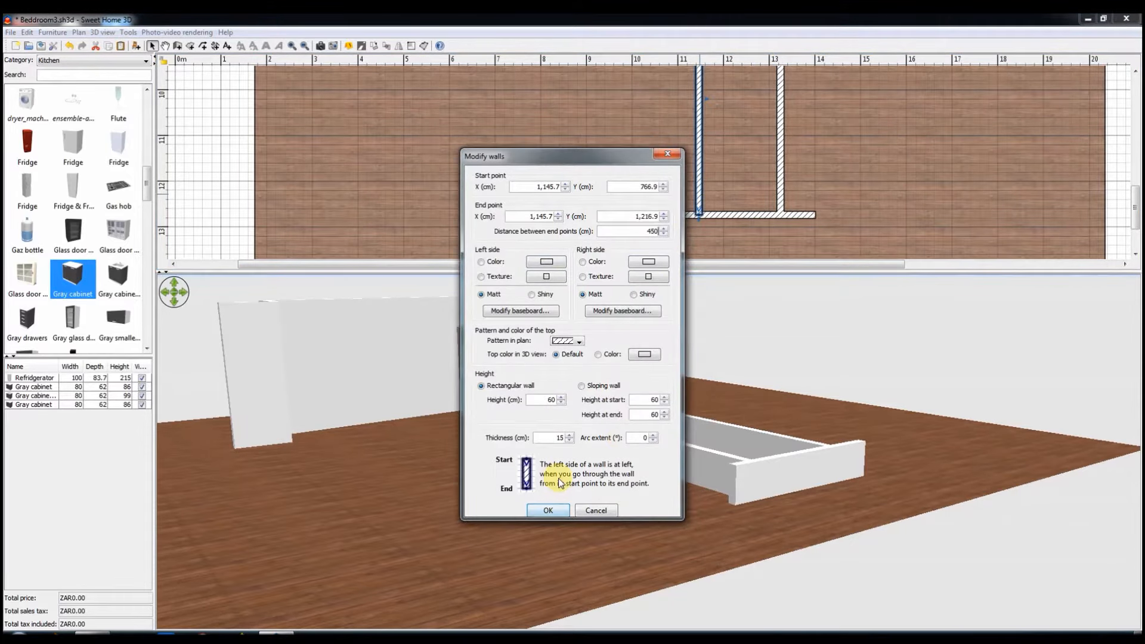
key("Return")
scroll(740, 189, "up", 5)
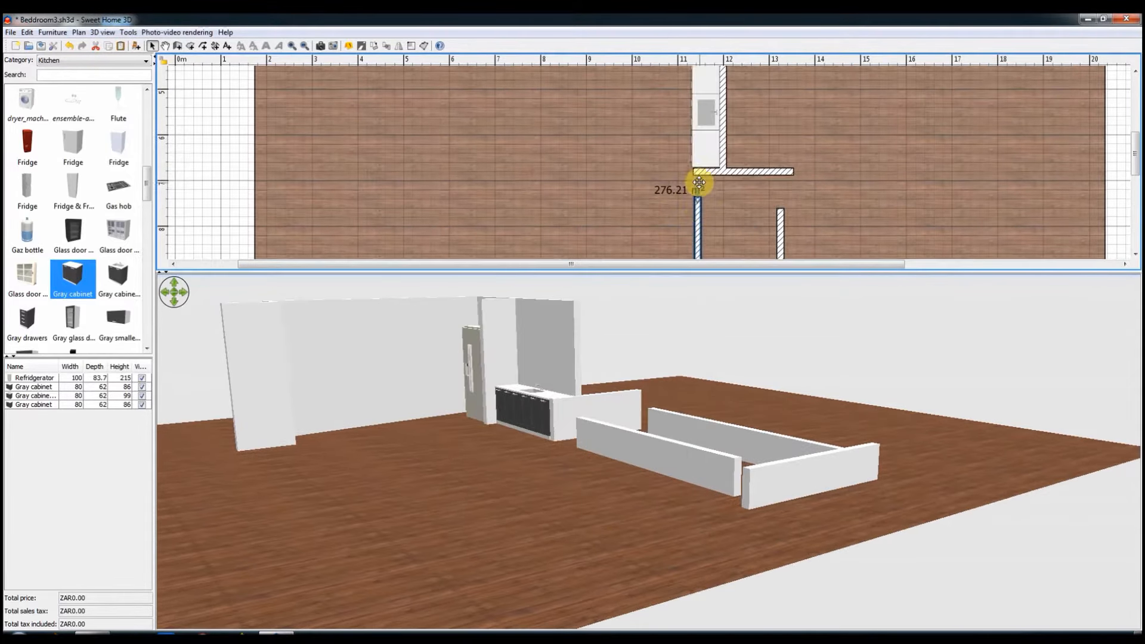
left_click_drag(702, 207, 712, 185)
Step: Delete the low enclosure's right side wall
scroll(779, 211, "down", 3)
left_click(779, 211)
key("Delete")
scroll(779, 212, "down", 4)
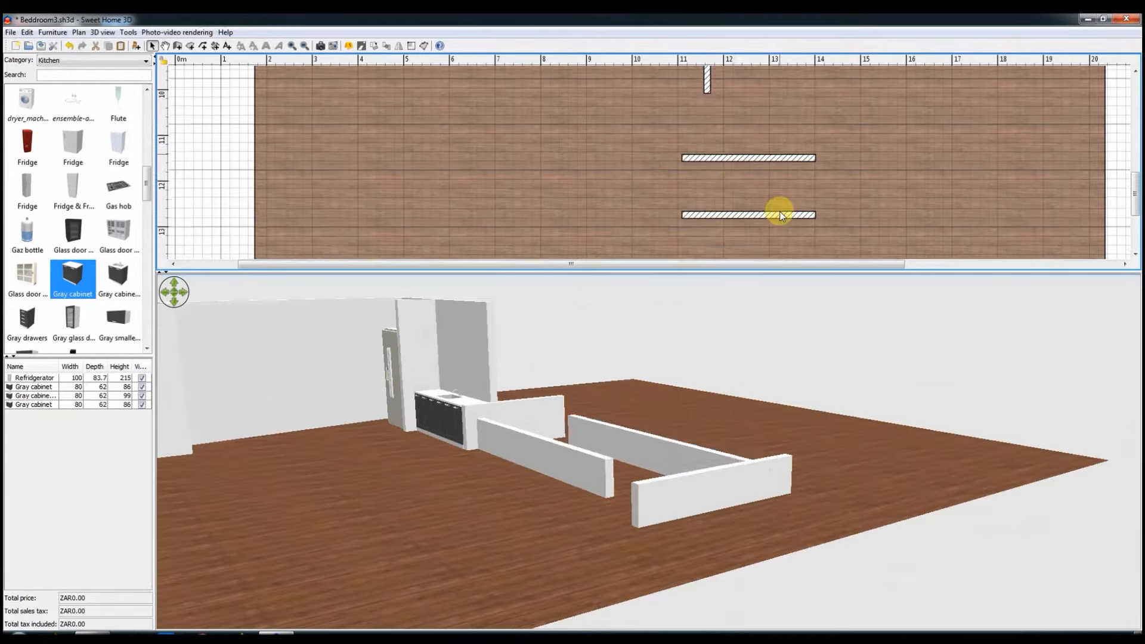
Step: Move the enclosure's end wall up to the shortened side wall and trim off its overhanging ends
scroll(745, 209, "up", 1)
left_click_drag(741, 192, 710, 130)
left_click(807, 171)
key("Delete")
left_click(685, 184)
key("Delete")
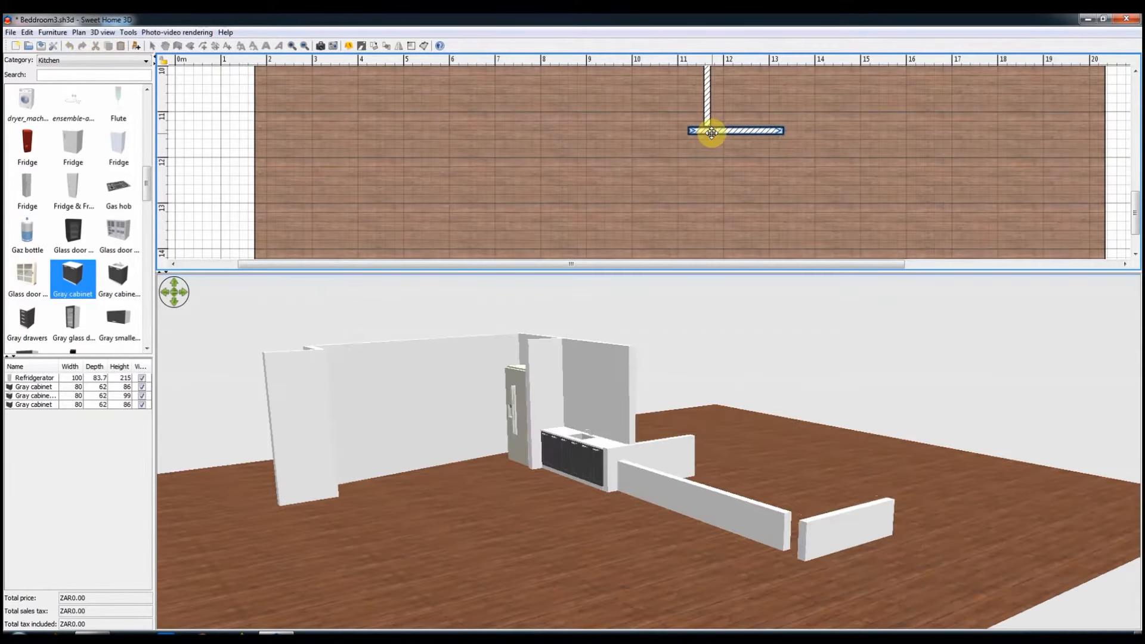
left_click_drag(710, 131, 713, 130)
Step: Duplicate the enclosure's remaining side wall and place the copy parallel to it as the right side wall
scroll(732, 126, "up", 2)
left_click(708, 159)
key("ctrl+c")
key("ctrl+v")
left_click_drag(717, 177, 781, 208)
Step: Select the enclosure's three walls together and apply a shared height of 60 cm
scroll(782, 207, "up", 2)
left_click(708, 187, "shift")
scroll(708, 187, "down", 2)
left_click(729, 131, "shift")
right_click(731, 131)
left_click(802, 411)
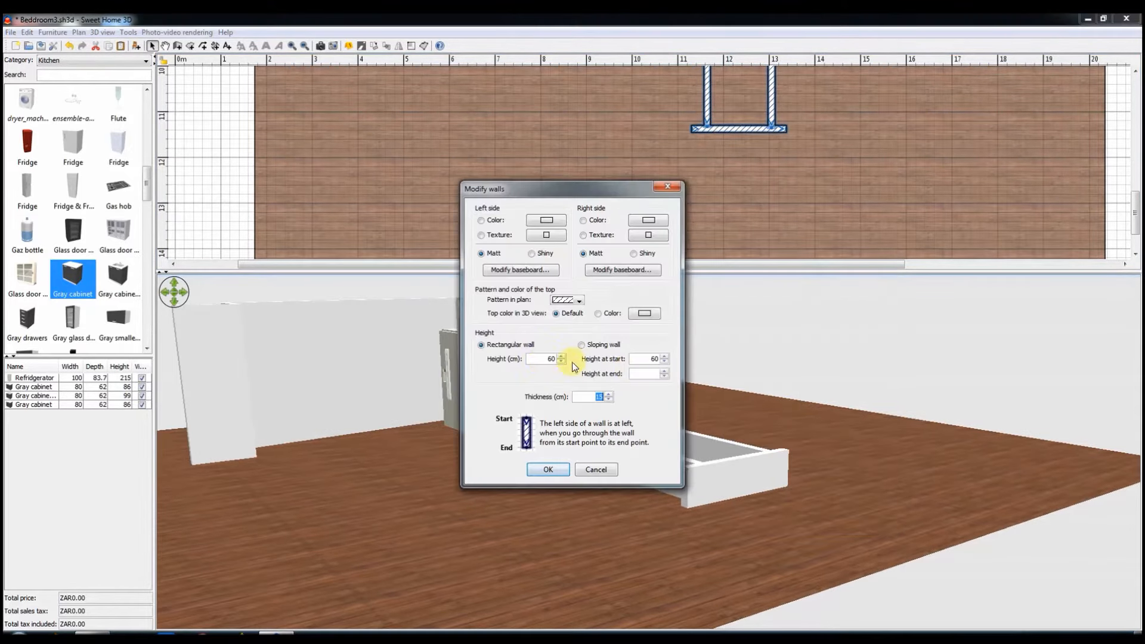
left_click(548, 469)
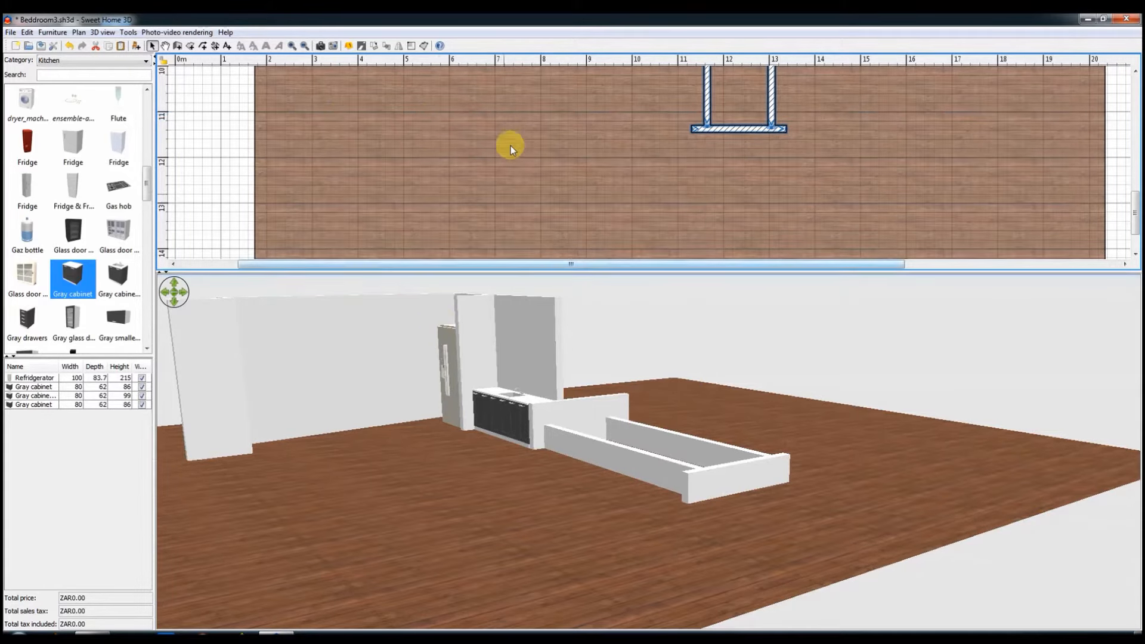
Step: Move the short side wall and its end stub inward at the left end of the full-height back wall
scroll(510, 146, "up", 5)
left_click(492, 166)
left_click_drag(493, 166, 518, 119)
left_click_drag(459, 187, 501, 147)
Step: Insert a Double small window with sill from the Doors and windows category into the left part of the back wall
left_click(78, 60)
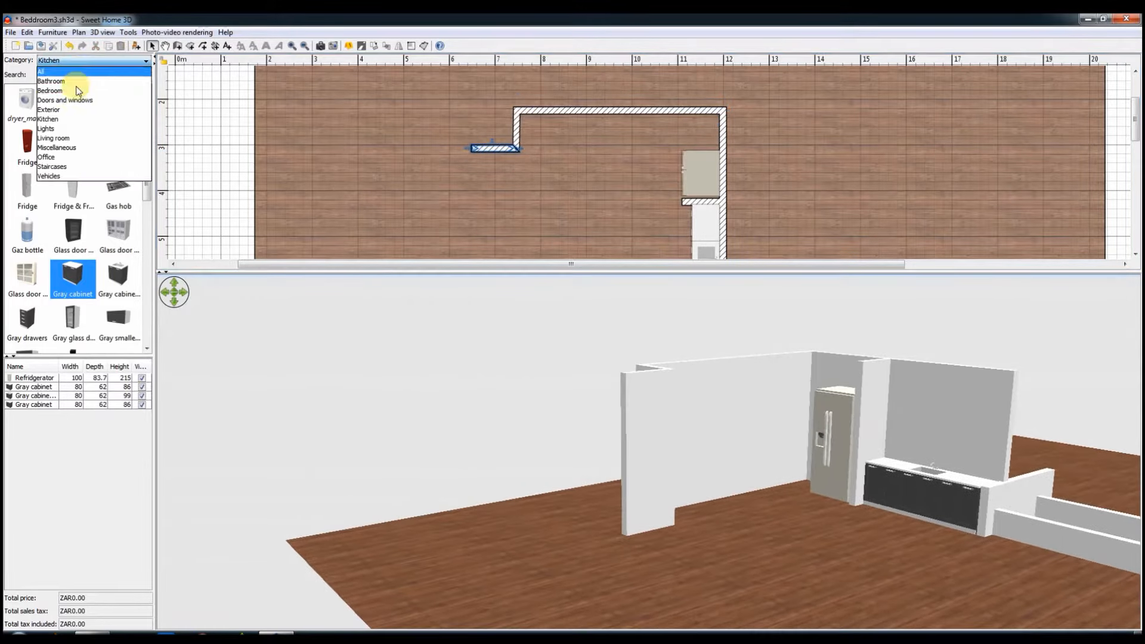
left_click(77, 88)
scroll(99, 261, "up", 3)
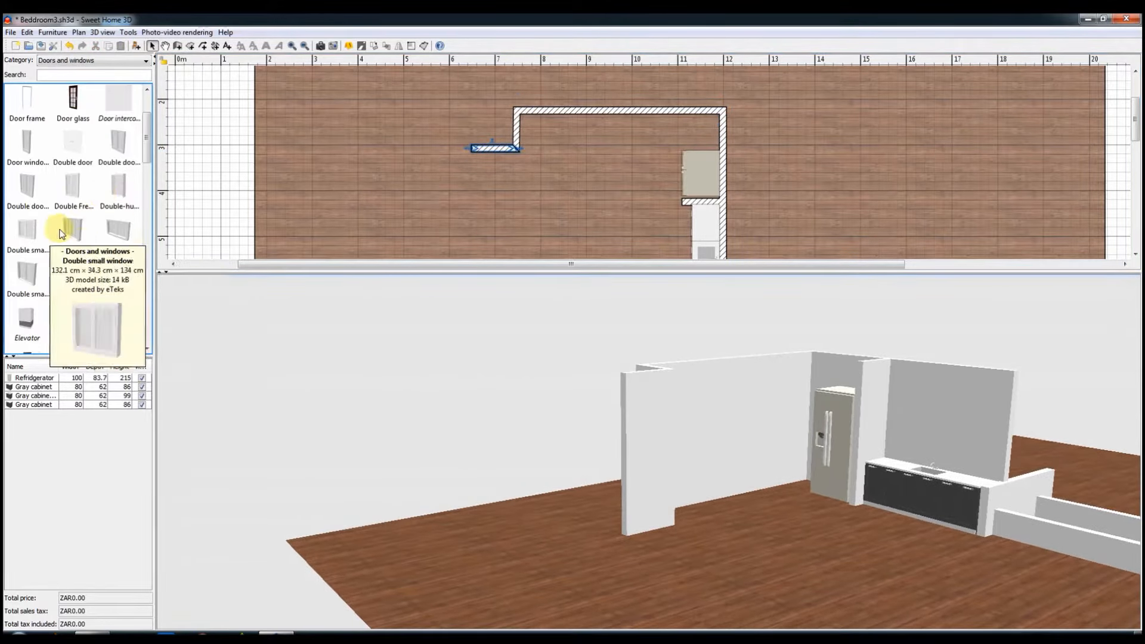
left_click_drag(38, 278, 542, 108)
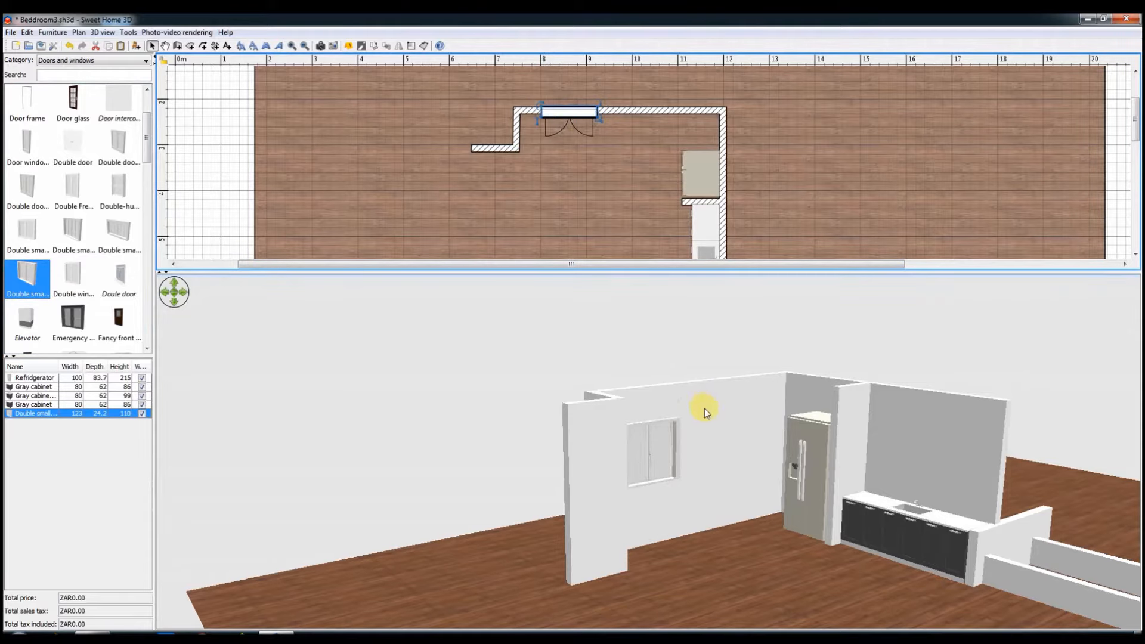
left_click_drag(580, 113, 582, 114)
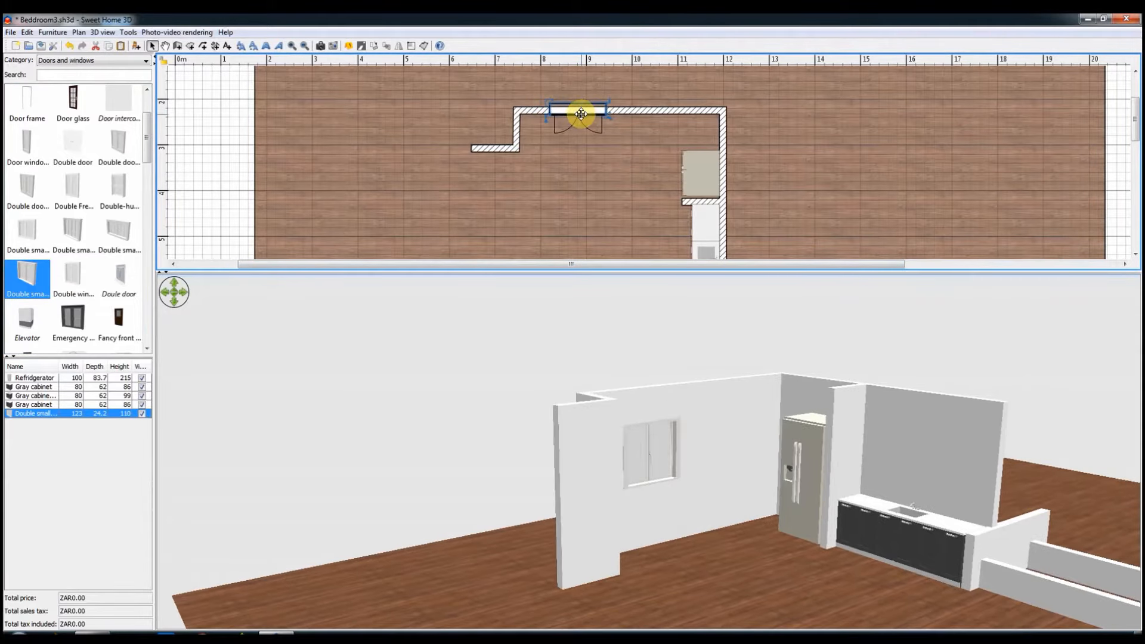
Step: Widen the back wall window to 284 cm and set its height to 180 cm
double_click(589, 113)
double_click(661, 299)
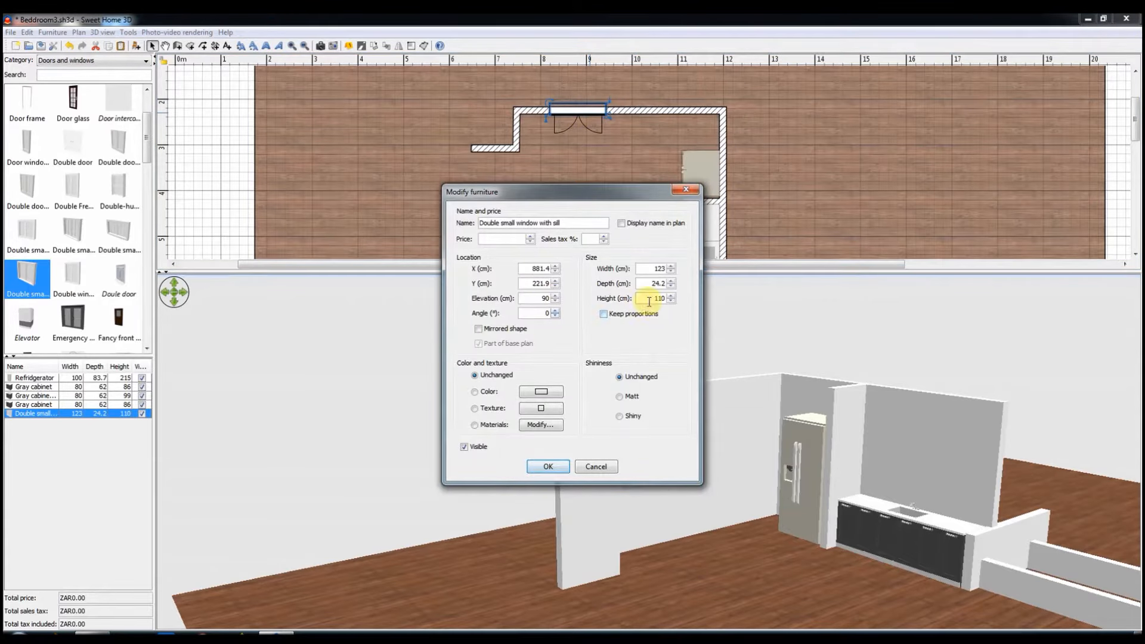
left_click(553, 468)
left_click_drag(606, 118, 681, 113)
double_click(630, 112)
double_click(659, 298)
type("1")
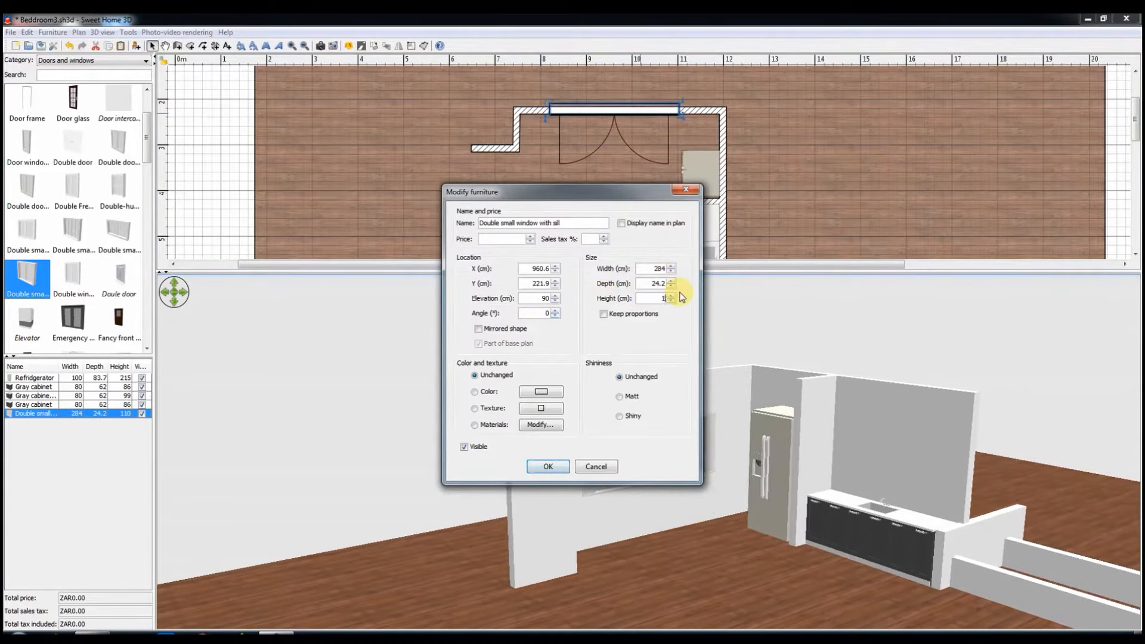
type("80")
left_click(547, 466)
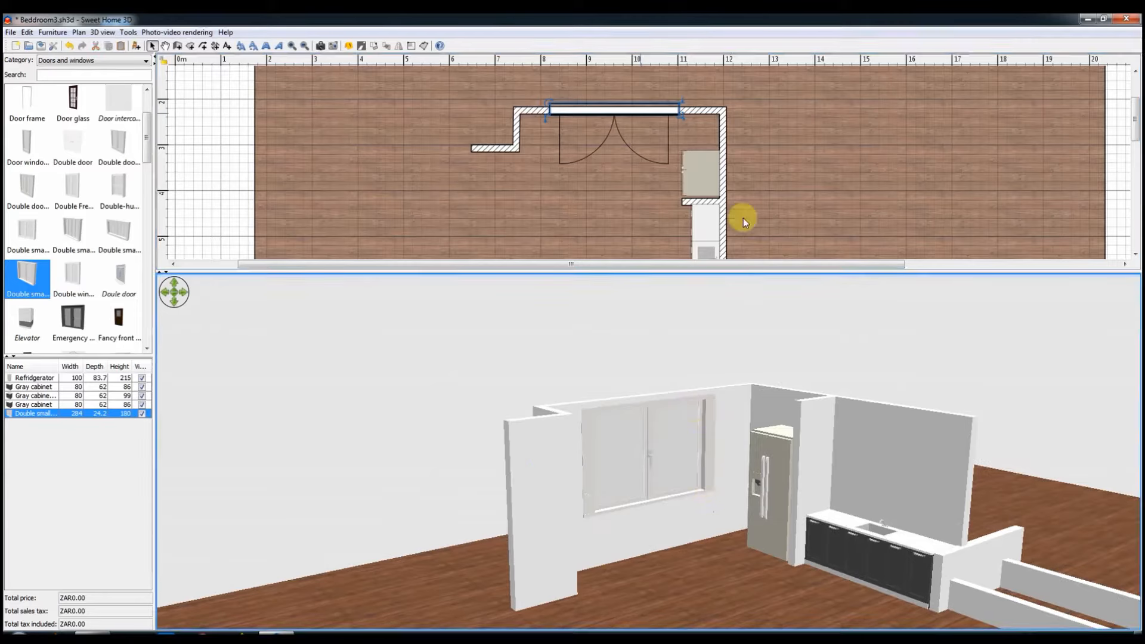
Step: Increase the refrigerator's height to 240 cm
left_click(693, 174)
left_click_drag(681, 144, 683, 137)
left_click(612, 113)
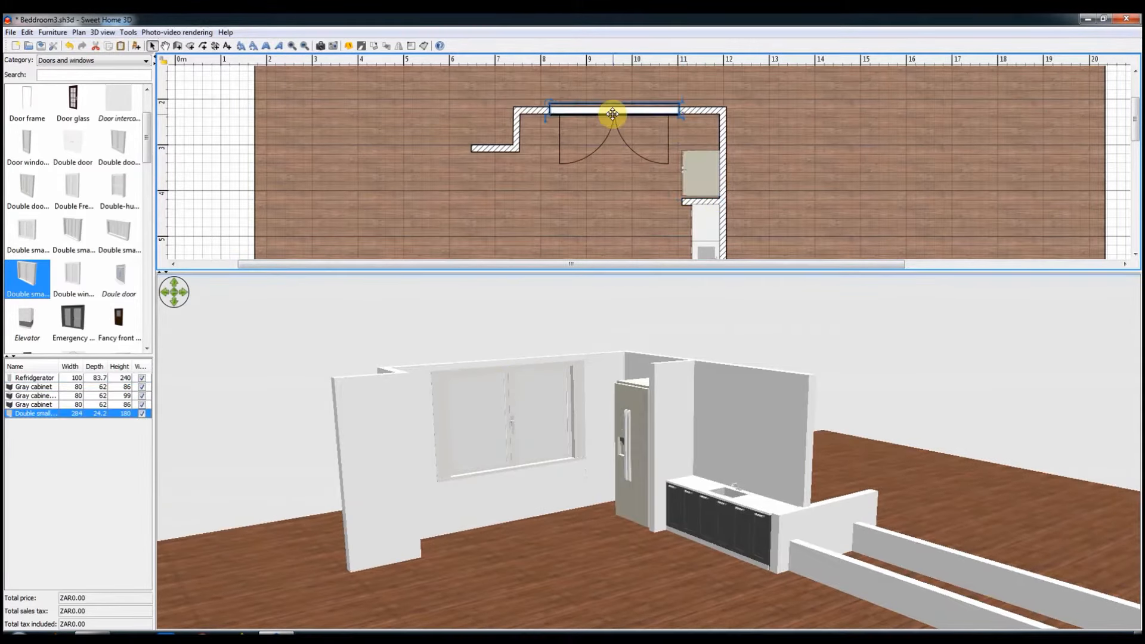
Step: Place a Gray glass door cabinet from the Kitchen category in the corner between the back wall and the refrigerator
left_click(90, 60)
left_click(66, 112)
scroll(75, 253, "down", 10)
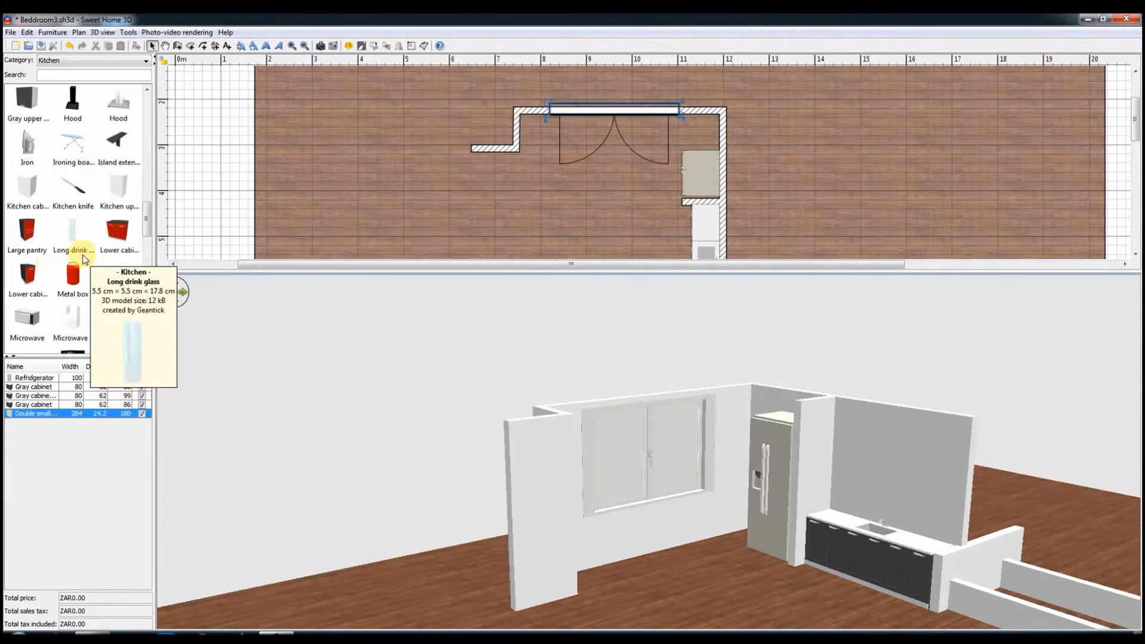
left_click_drag(154, 260, 154, 197)
left_click_drag(702, 127, 709, 132)
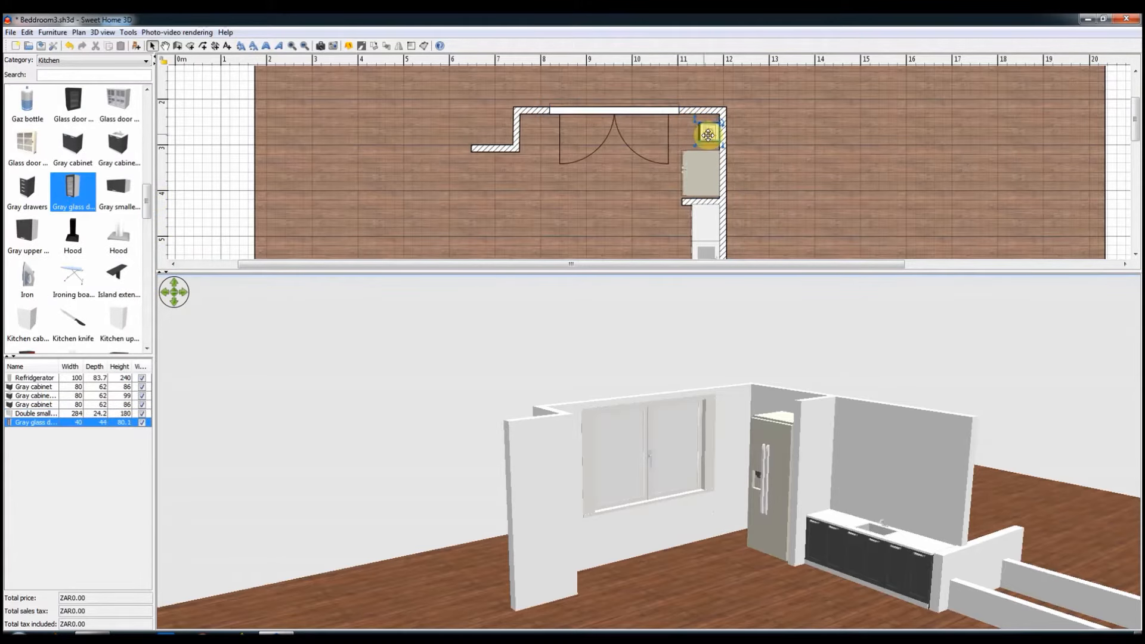
Step: Set the Gray glass door cabinet's height to 240 cm and enlarge it to 89 by 82 cm to fill the corner
double_click(708, 132)
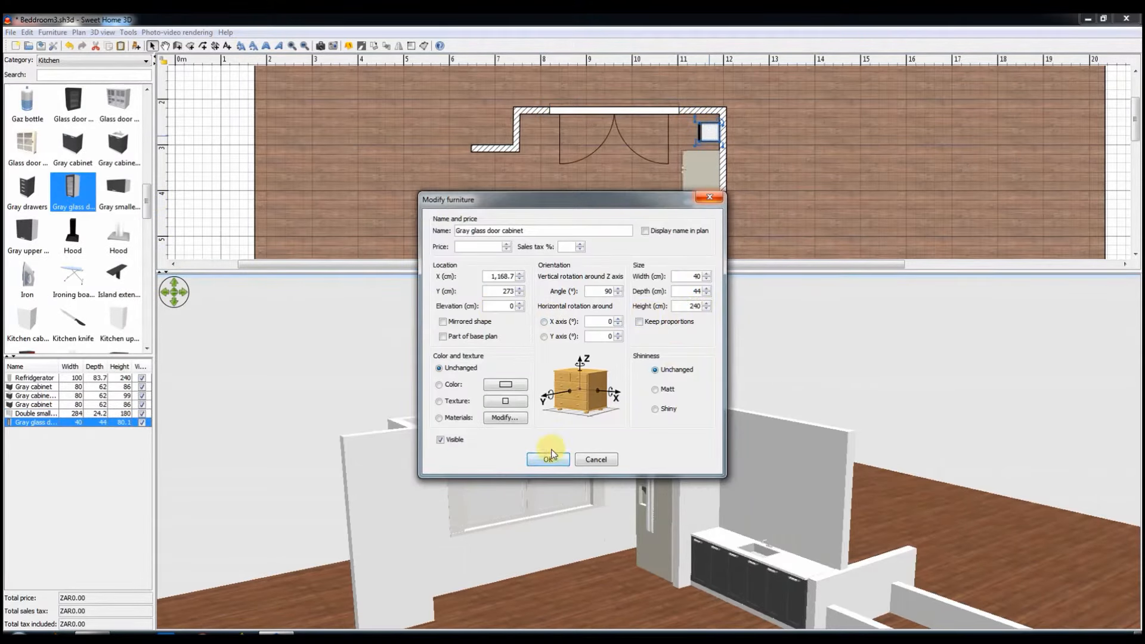
left_click(556, 457)
left_click_drag(707, 138, 681, 156)
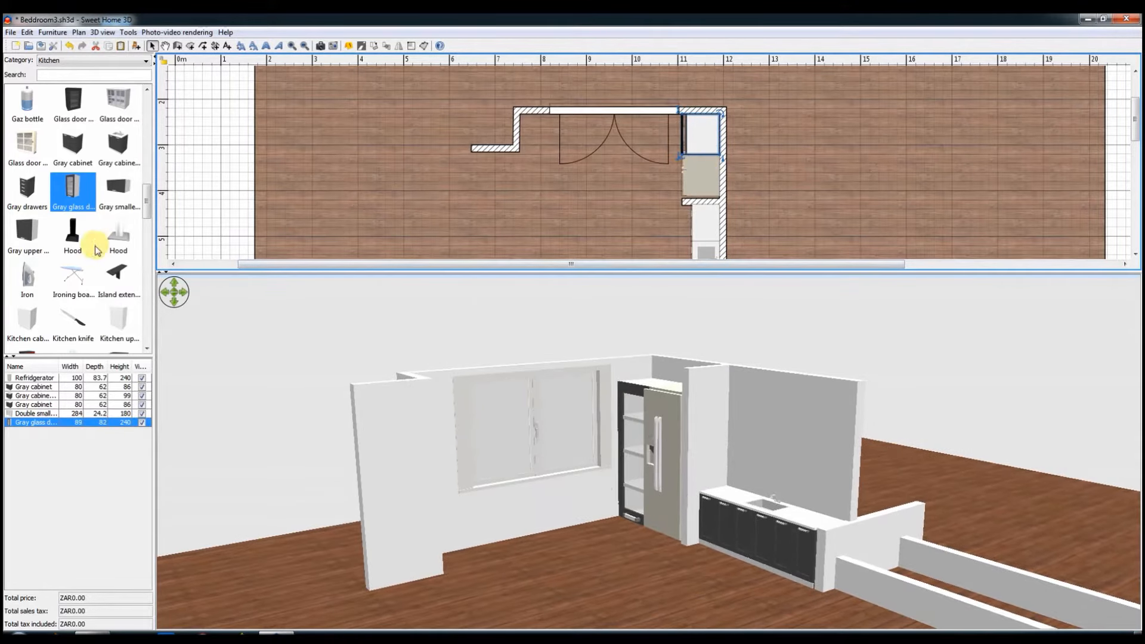
Step: Add a Glass door cabinet to the plan and delete the Gray glass door cabinet from the corner
scroll(95, 245, "up", 3)
left_click(85, 238)
double_click(703, 132)
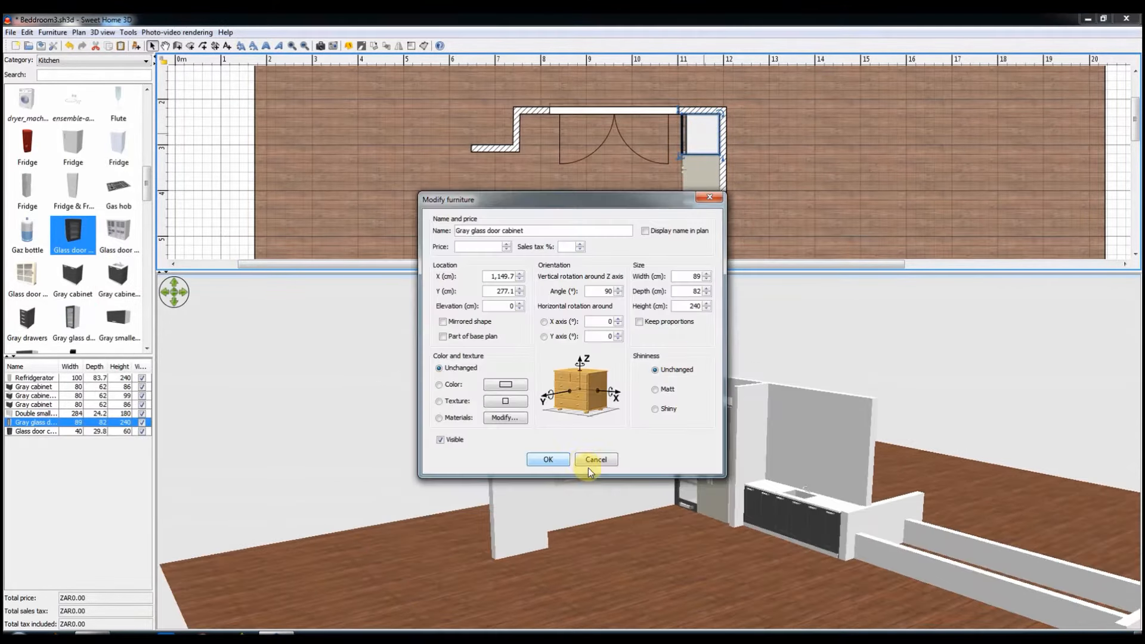
left_click(589, 456)
key("Delete")
Step: Resize the Glass door cabinet to 89 x 82 x 240 cm, turn it like the refrigerator and move it into the corner
left_click(571, 220)
double_click(571, 220)
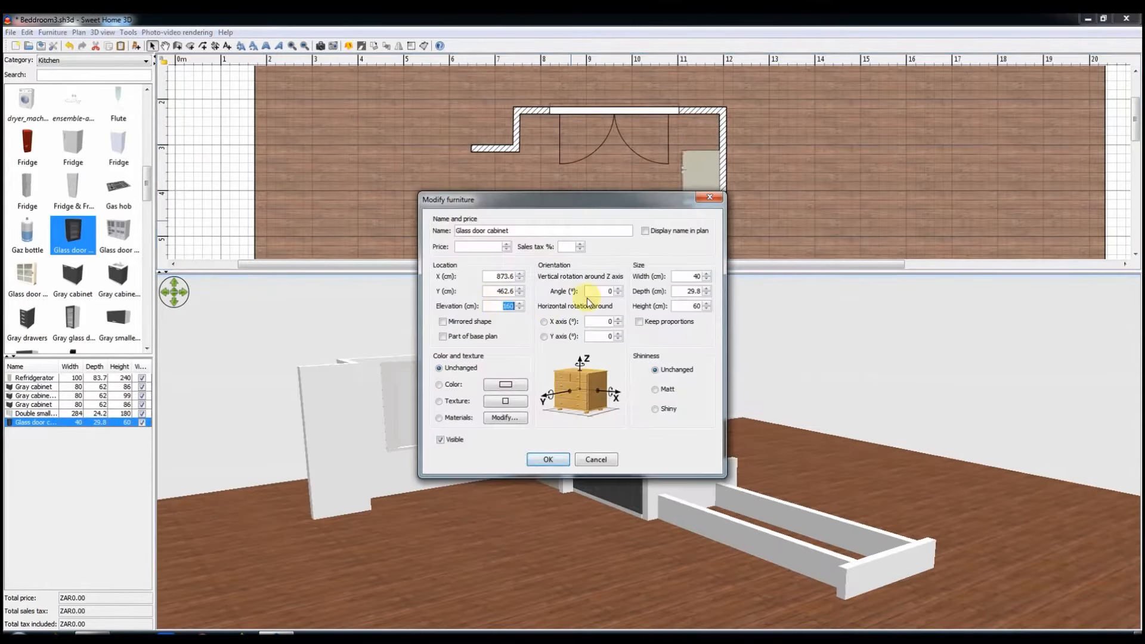
left_click_drag(691, 276, 714, 278)
type("240")
key("Return")
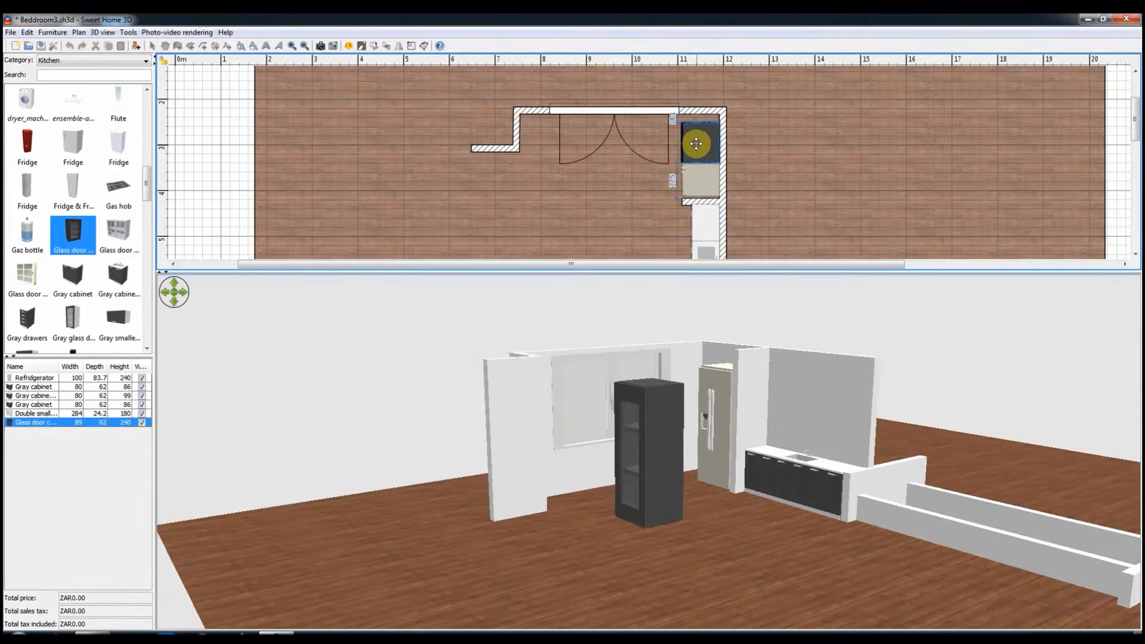
left_click_drag(696, 144, 696, 136)
left_click(699, 177)
scroll(70, 325, "down", 3)
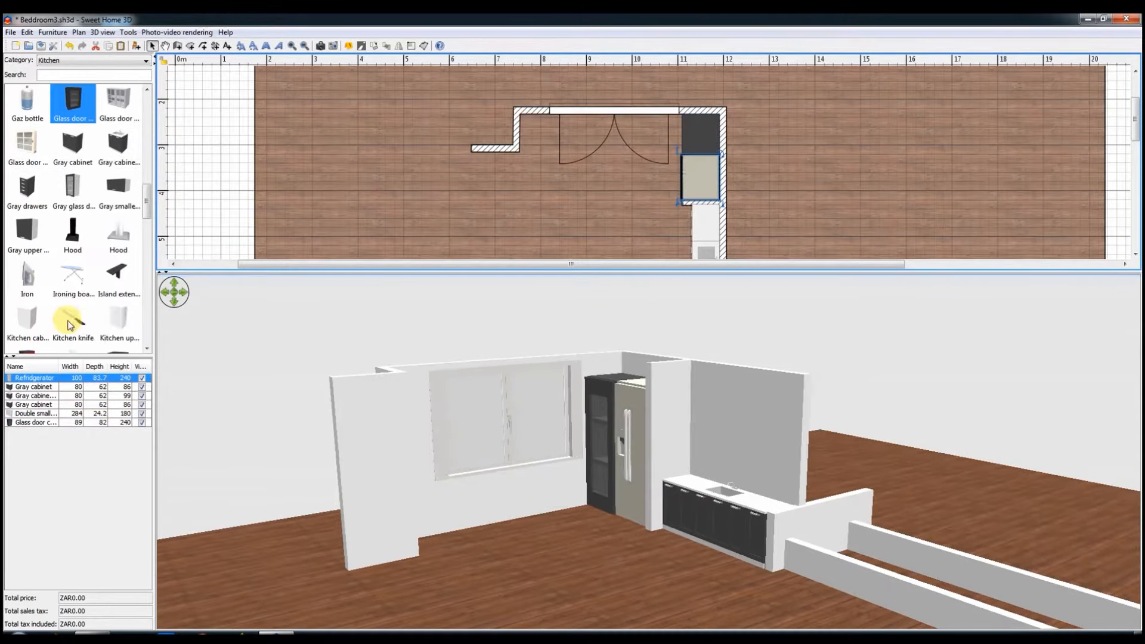
scroll(60, 300, "down", 3)
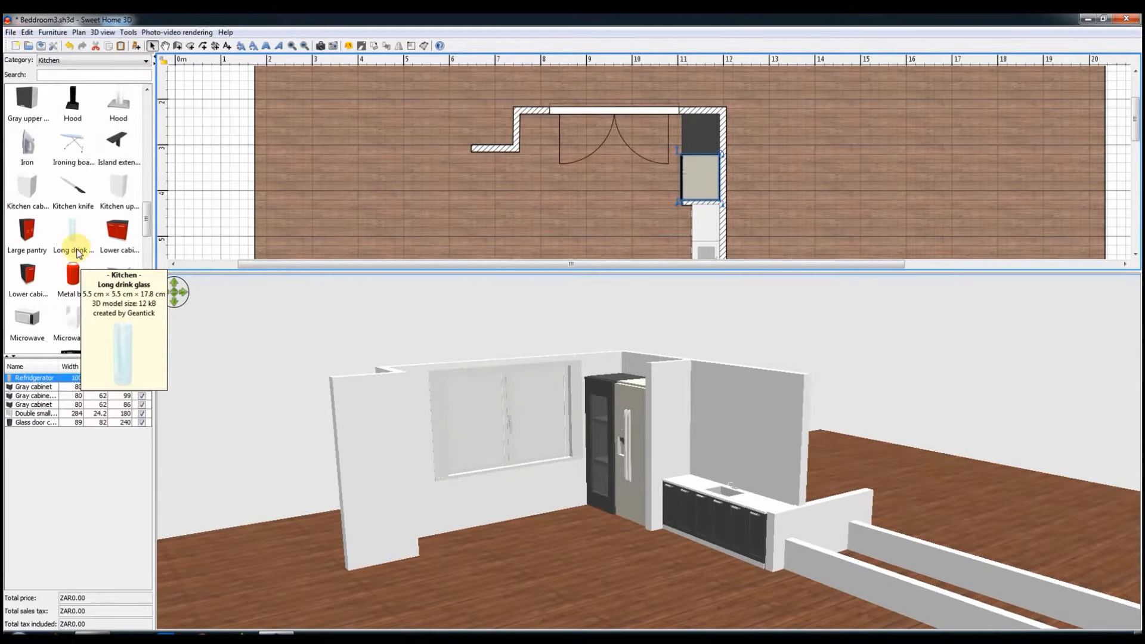
scroll(76, 226, "up", 10)
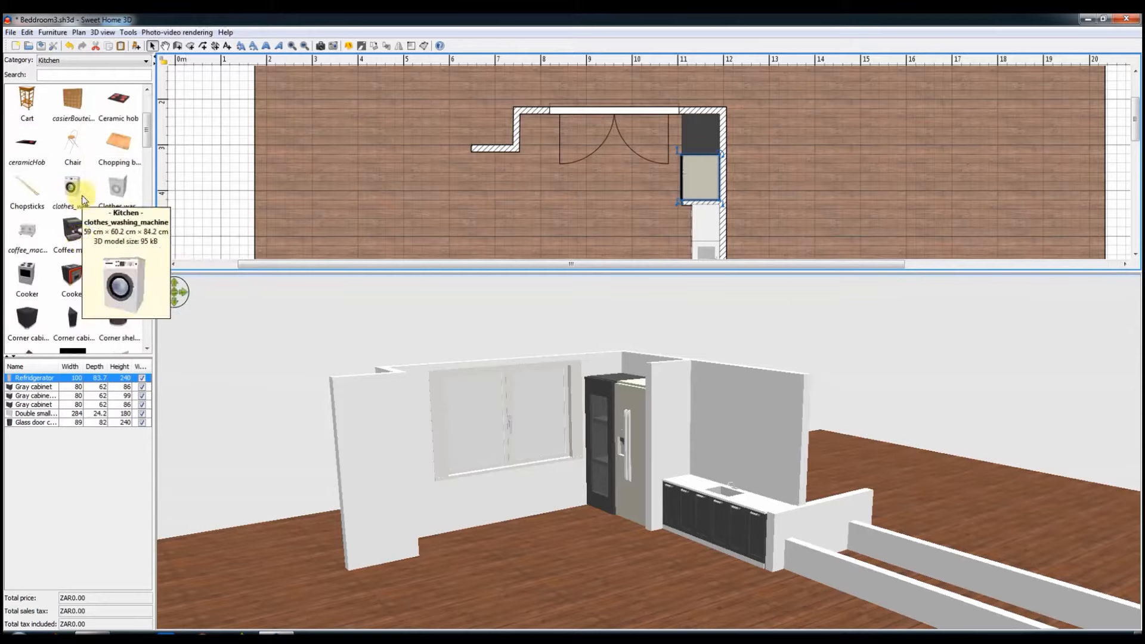
scroll(142, 167, "down", 1)
Step: Try changing the color of the refrigerator's first model material
double_click(695, 170)
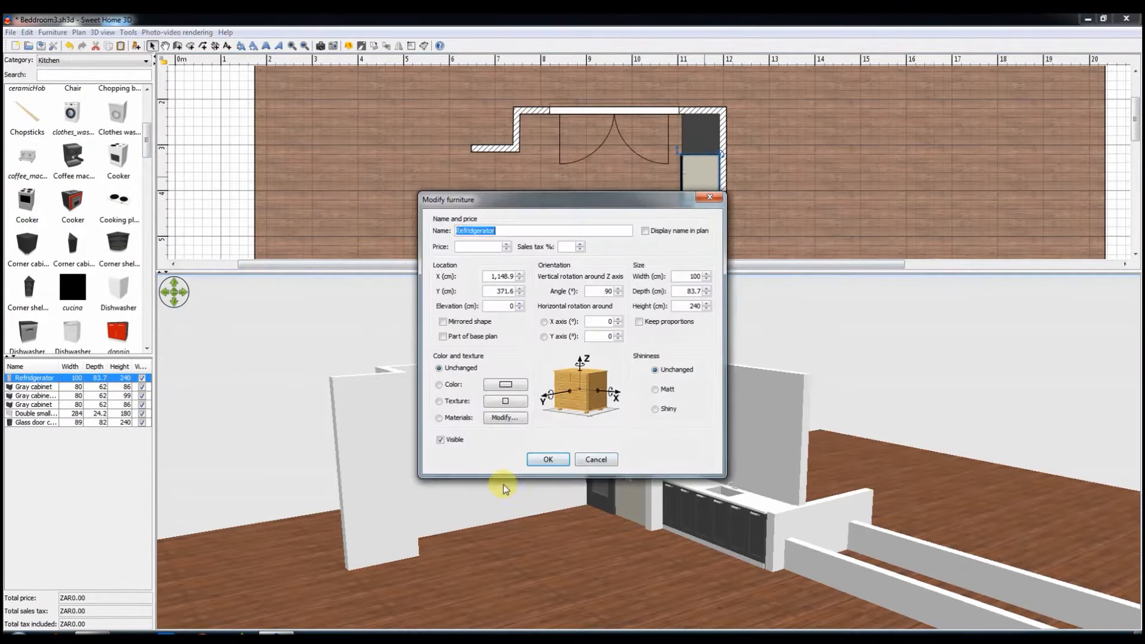
left_click(505, 417)
left_click(700, 317)
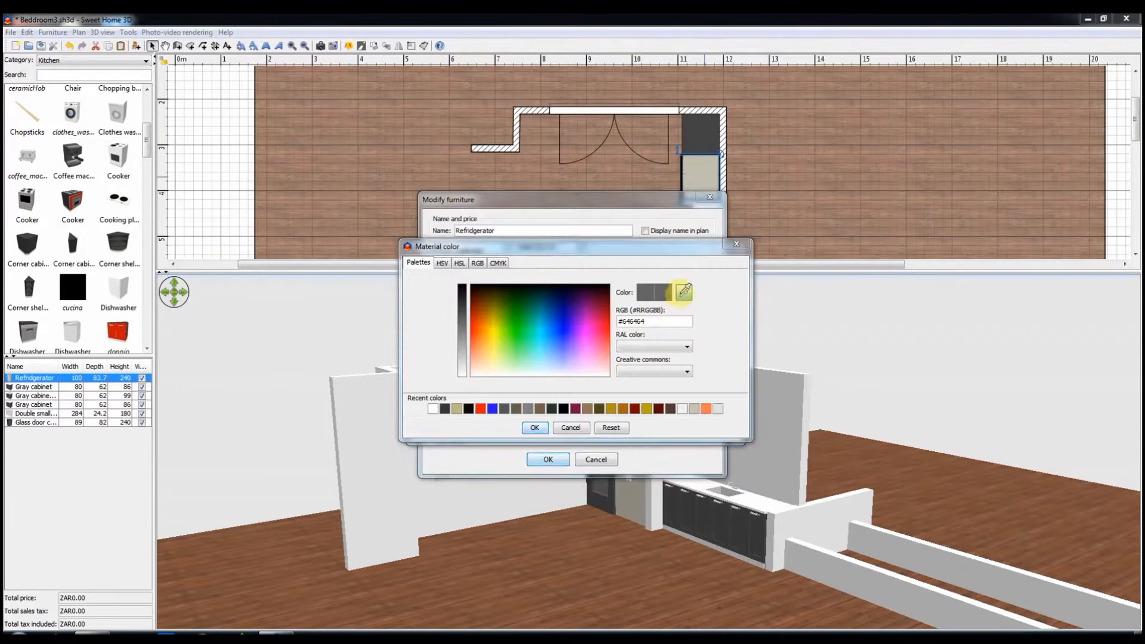
left_click(538, 428)
left_click(552, 427)
Step: Recolor the refrigerator's offwhite material with the dark gray sampled from the Glass door cabinet, and save the file
left_click(506, 417)
left_click(576, 301)
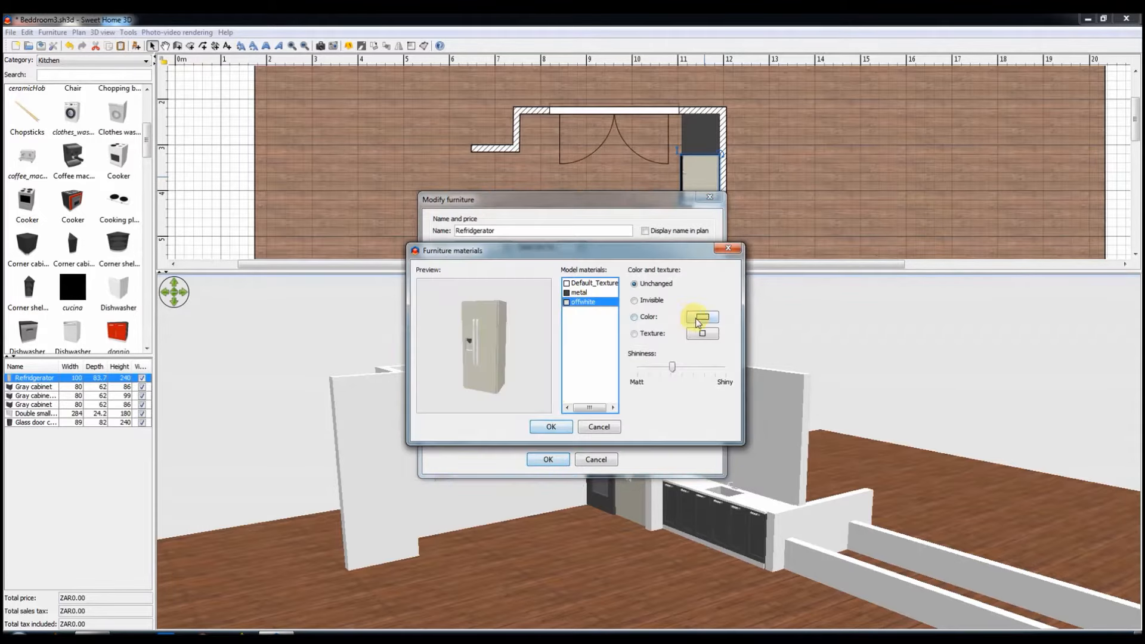
left_click(699, 316)
left_click(684, 292)
left_click(690, 142)
left_click(536, 428)
left_click(548, 428)
left_click(548, 460)
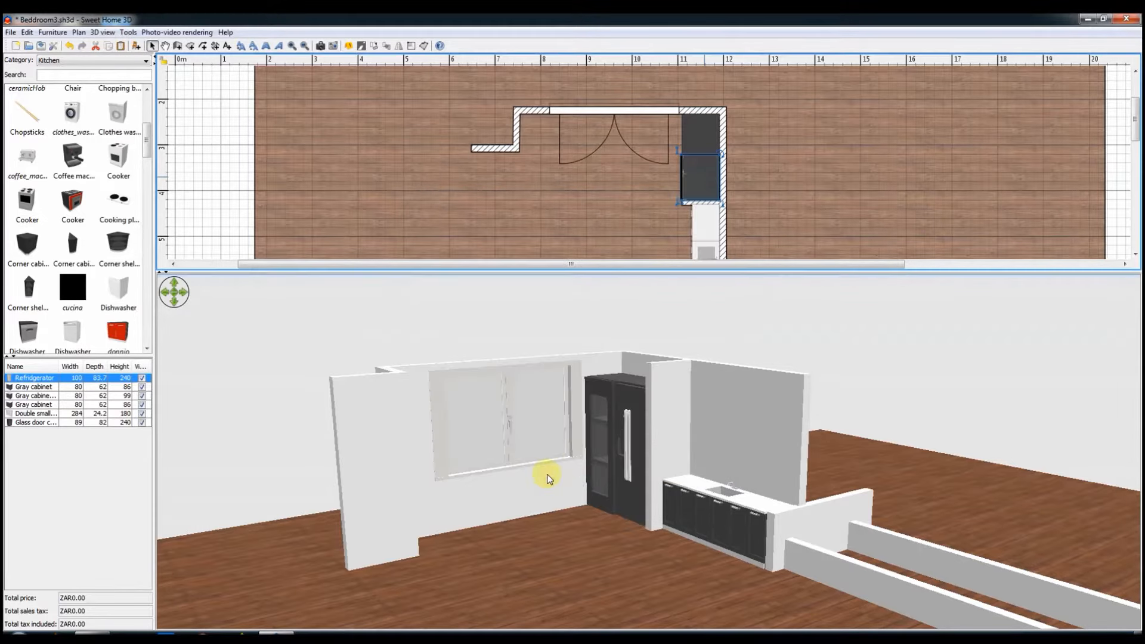
scroll(531, 185, "down", 2)
key("ctrl+s")
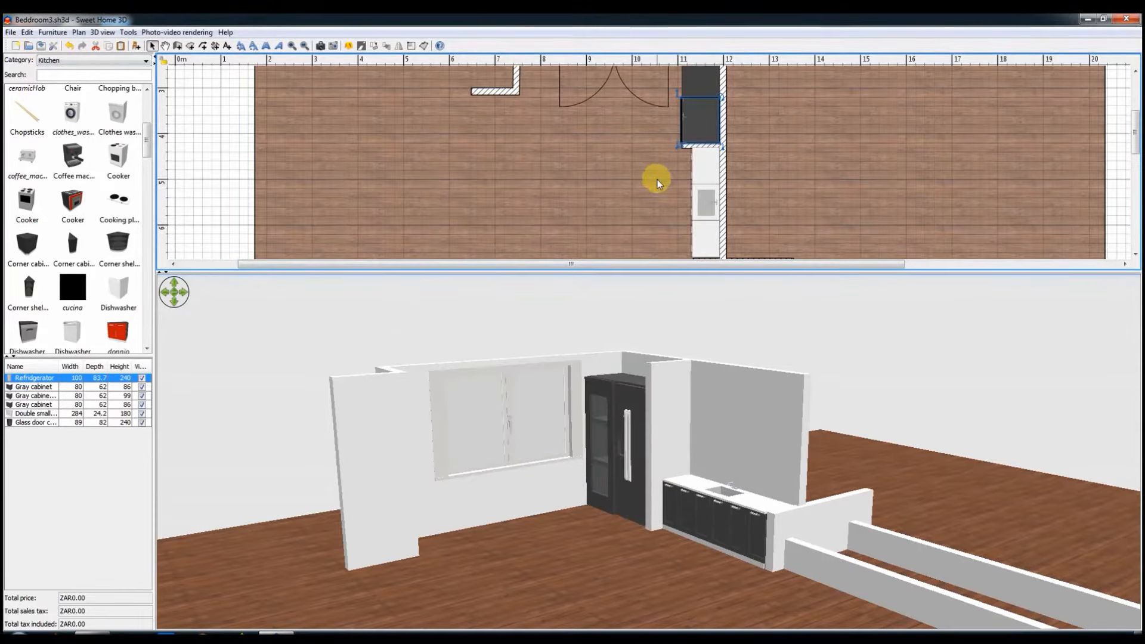
Step: Add three Gray smaller upper cabinets side by side on the wall above the kitchen counter
scroll(69, 320, "down", 5)
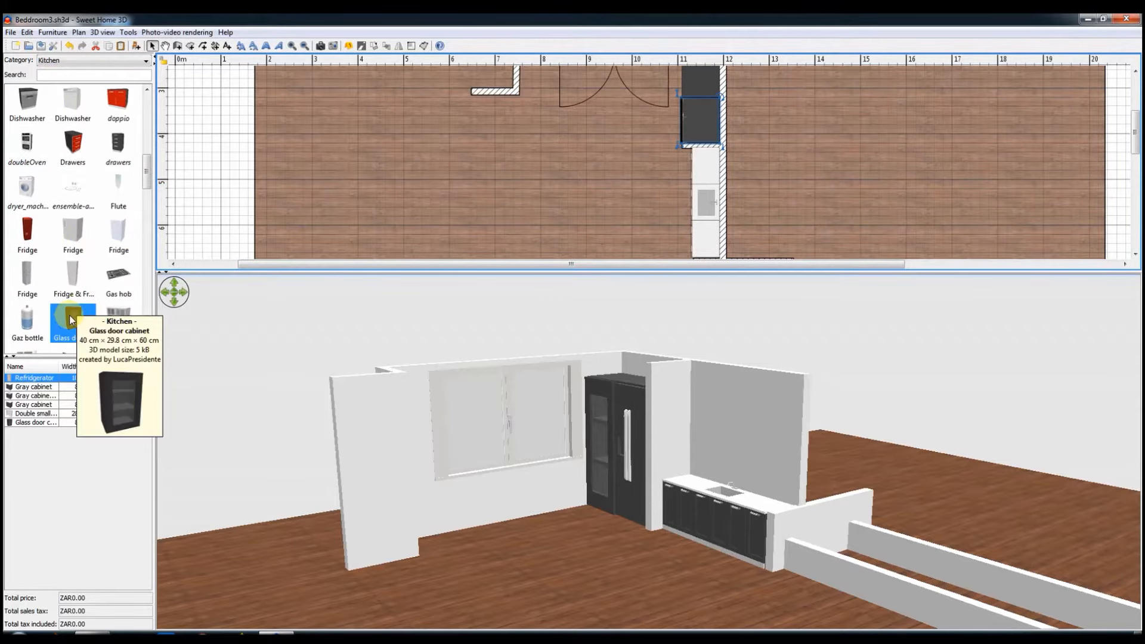
scroll(71, 298, "down", 6)
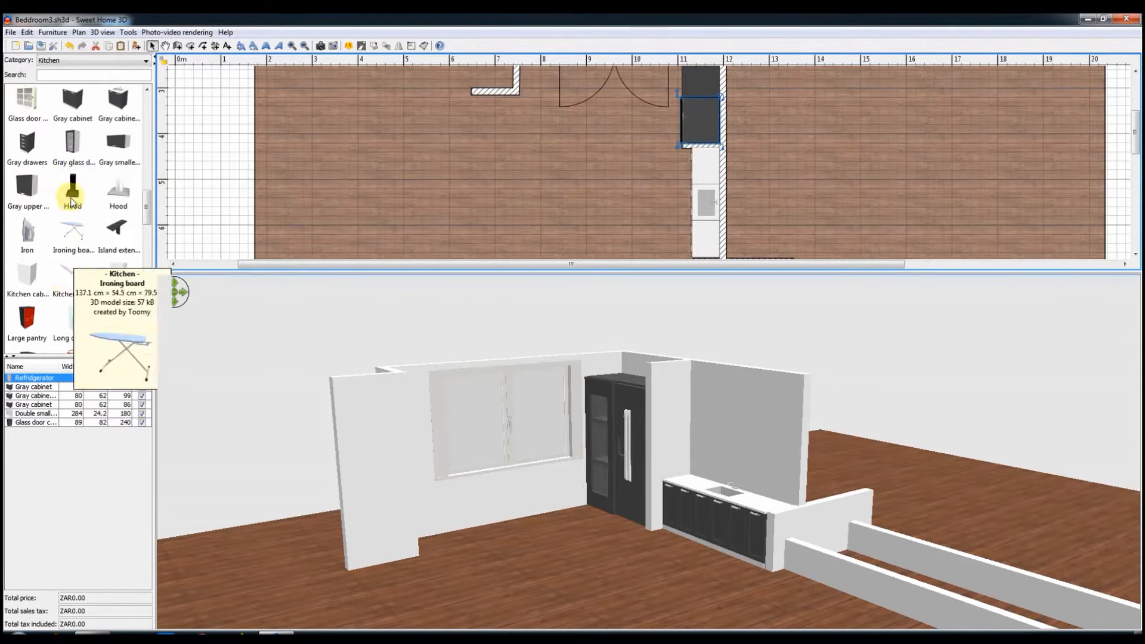
left_click_drag(119, 143, 707, 166)
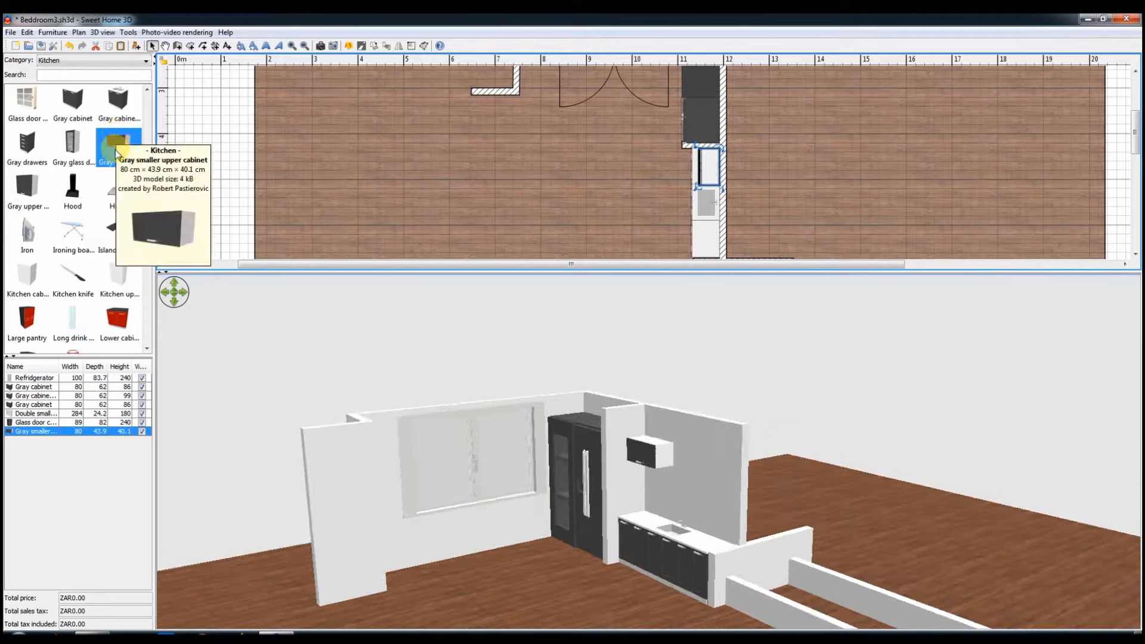
left_click_drag(131, 167, 708, 197)
left_click_drag(114, 146, 710, 238)
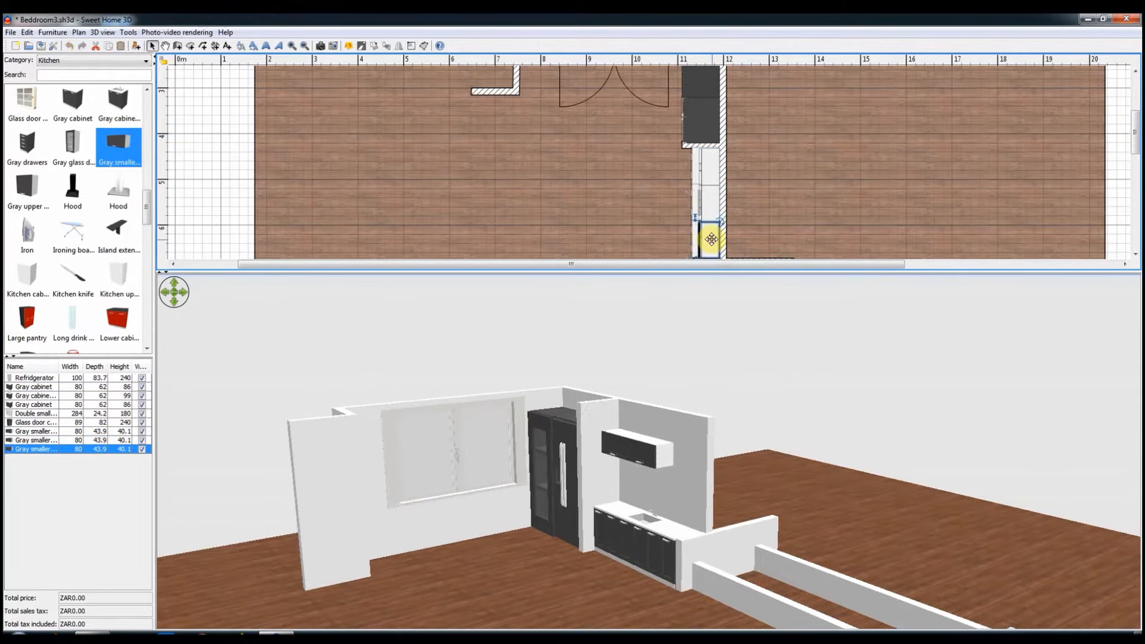
Step: Try a height of 100 cm for all three Gray smaller upper cabinets, and delete them
double_click(710, 239)
left_click(590, 463)
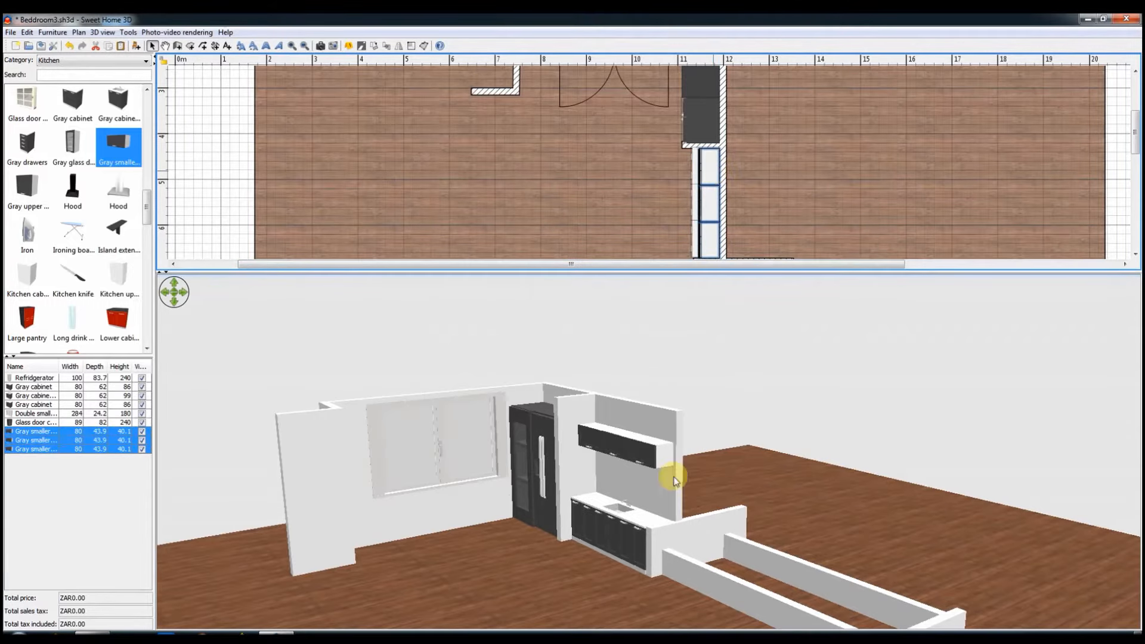
left_click_drag(675, 481, 681, 485)
key("ctrl+e")
type("100")
left_click(547, 459)
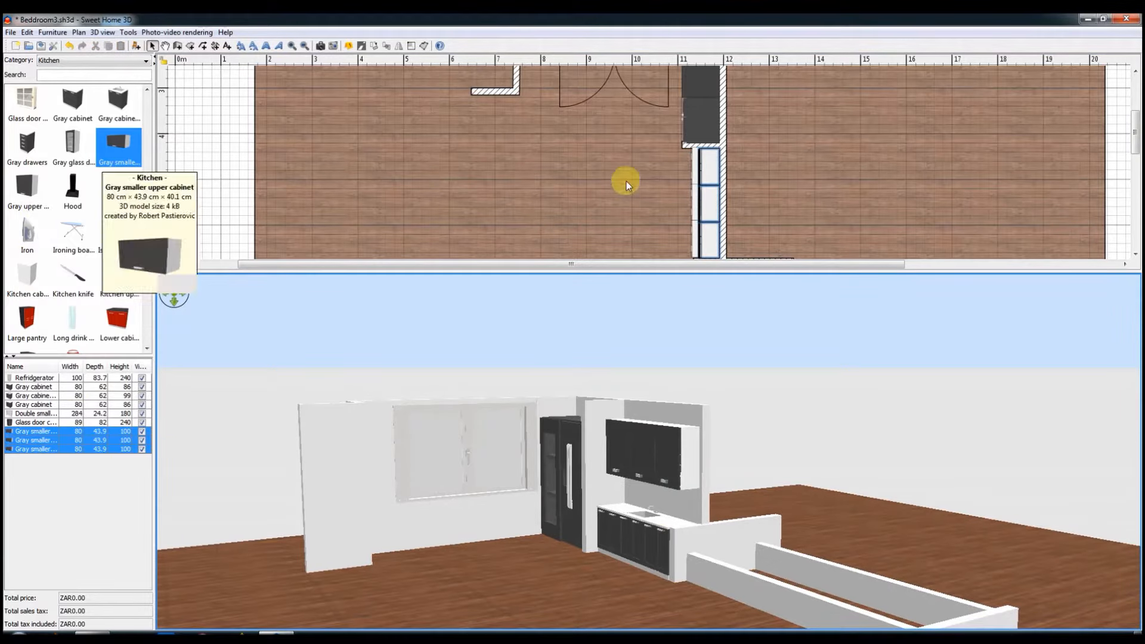
key("Delete")
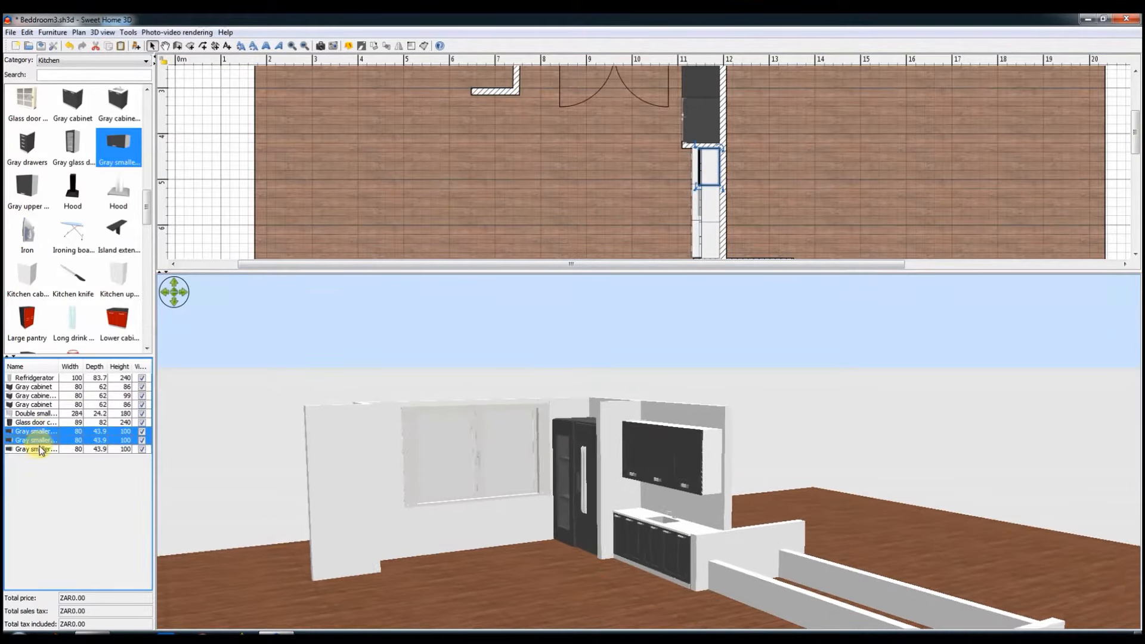
Step: Add a Gray upper cabinet on the wall above the counter, beside the partition, and raise it with a height of 100 cm
mouse_move(27, 190)
left_mouse_down()
mouse_move(690, 148)
mouse_move(620, 192)
mouse_move(20, 192)
left_mouse_up()
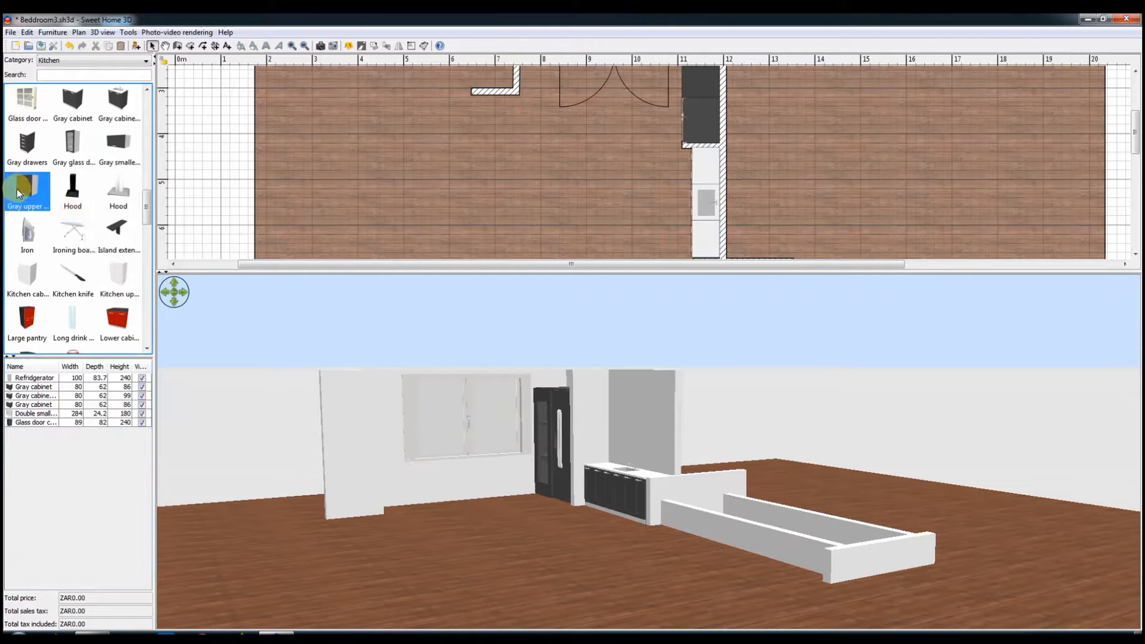
mouse_move(701, 160)
left_mouse_down()
mouse_move(706, 149)
mouse_move(712, 163)
left_mouse_up()
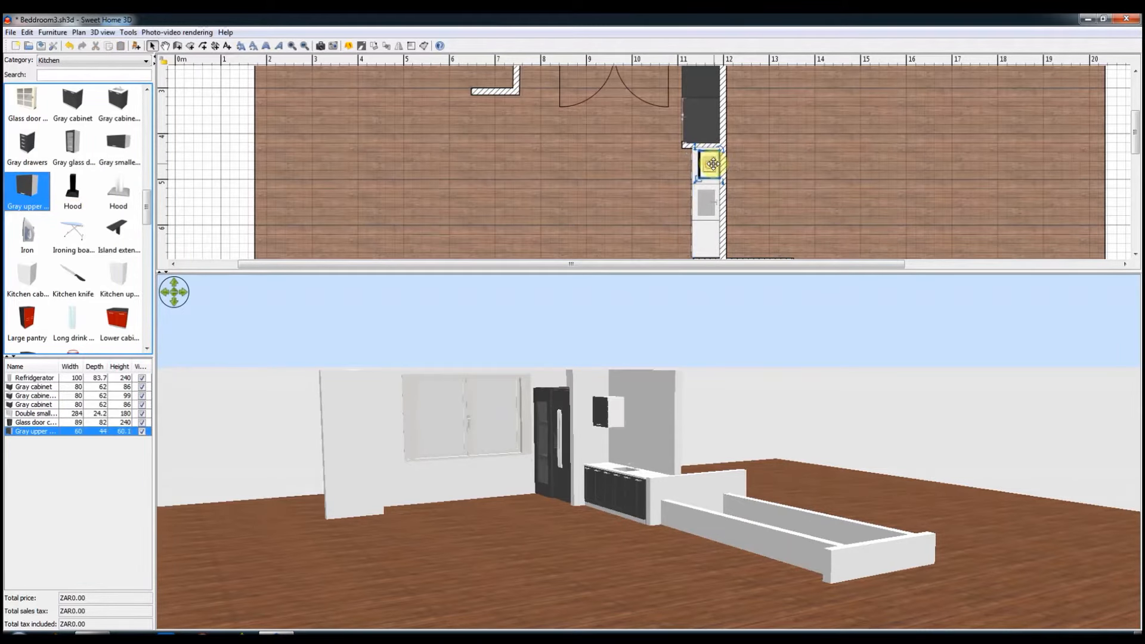
double_click(714, 166)
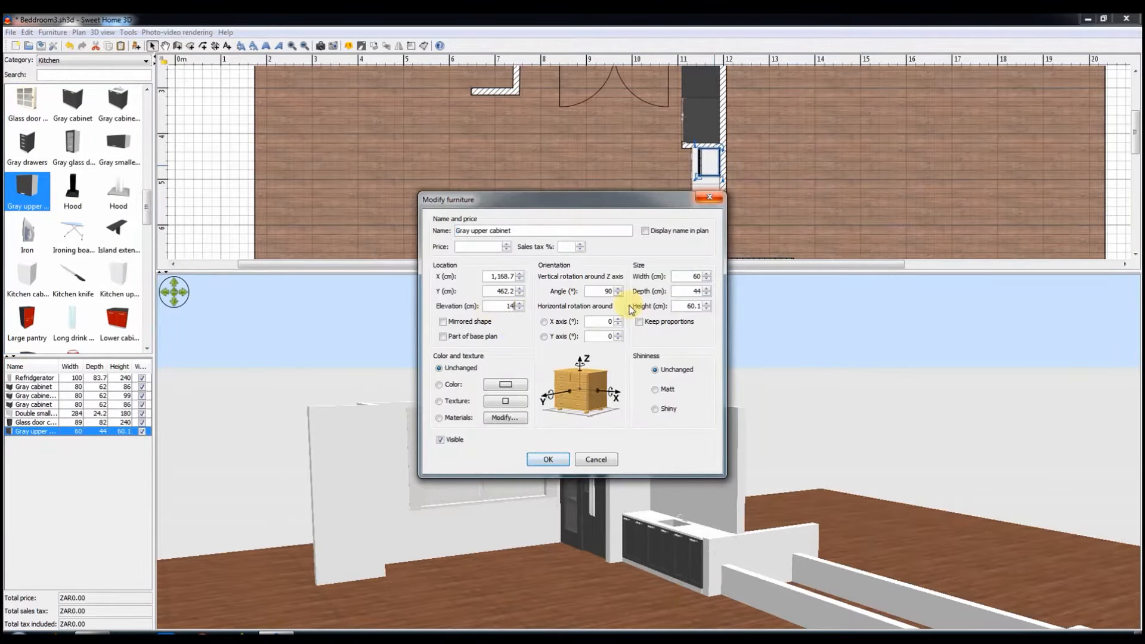
type("100")
left_click(546, 458)
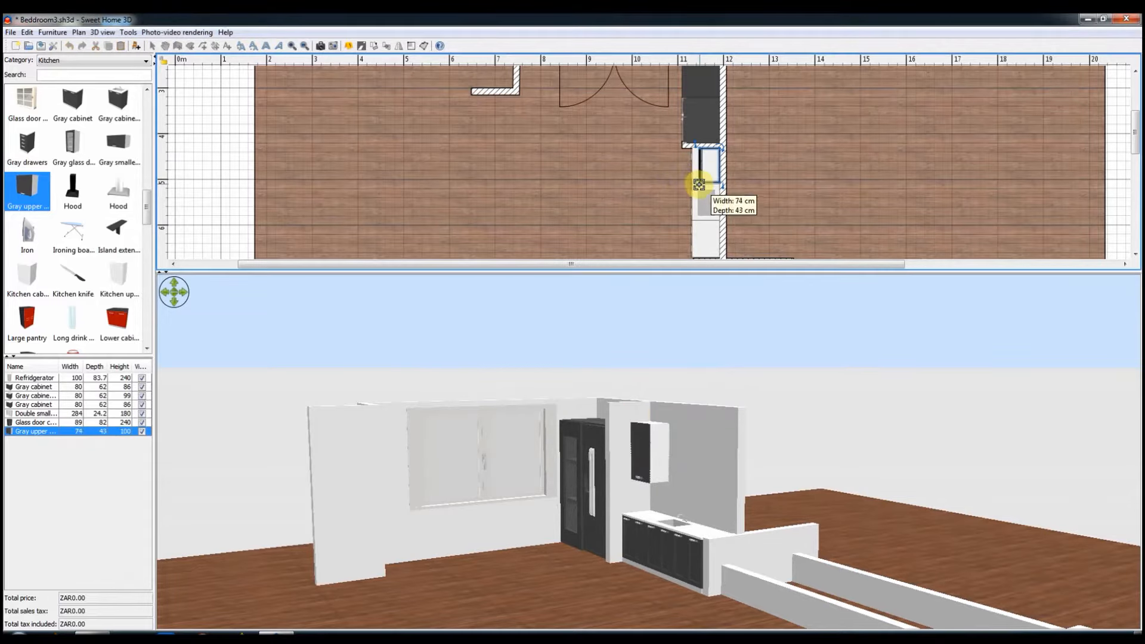
Step: Resize the Gray upper cabinet to 77 x 43 cm and line up two copies beside it along the kitchen wall
left_click_drag(709, 192, 713, 195)
key("ctrl+c")
key("ctrl+v")
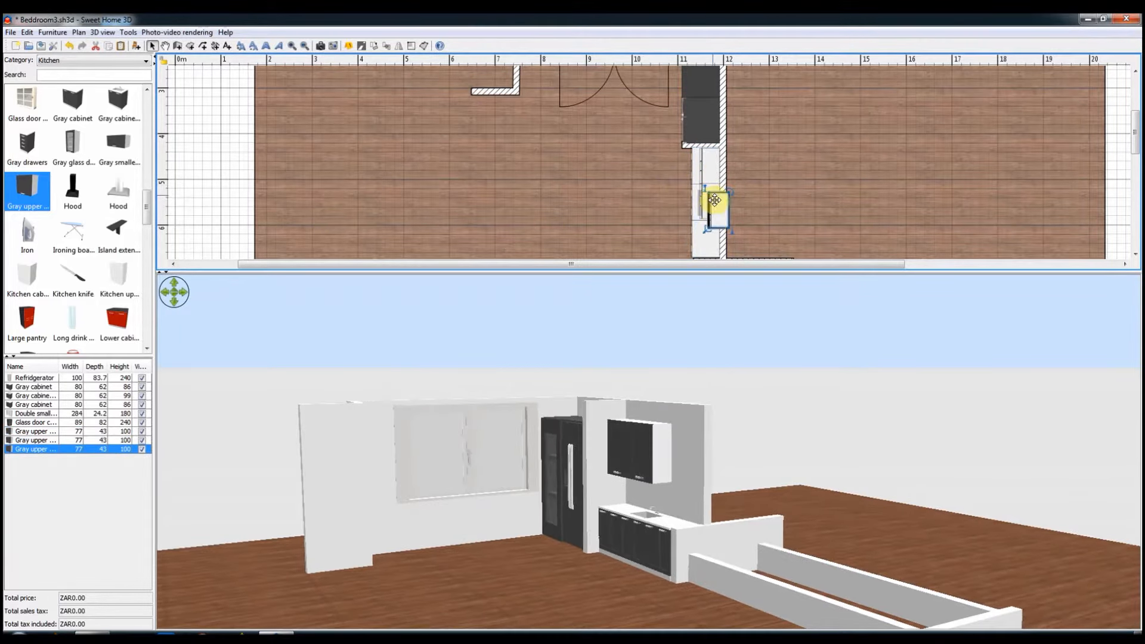
left_click_drag(711, 235, 711, 231)
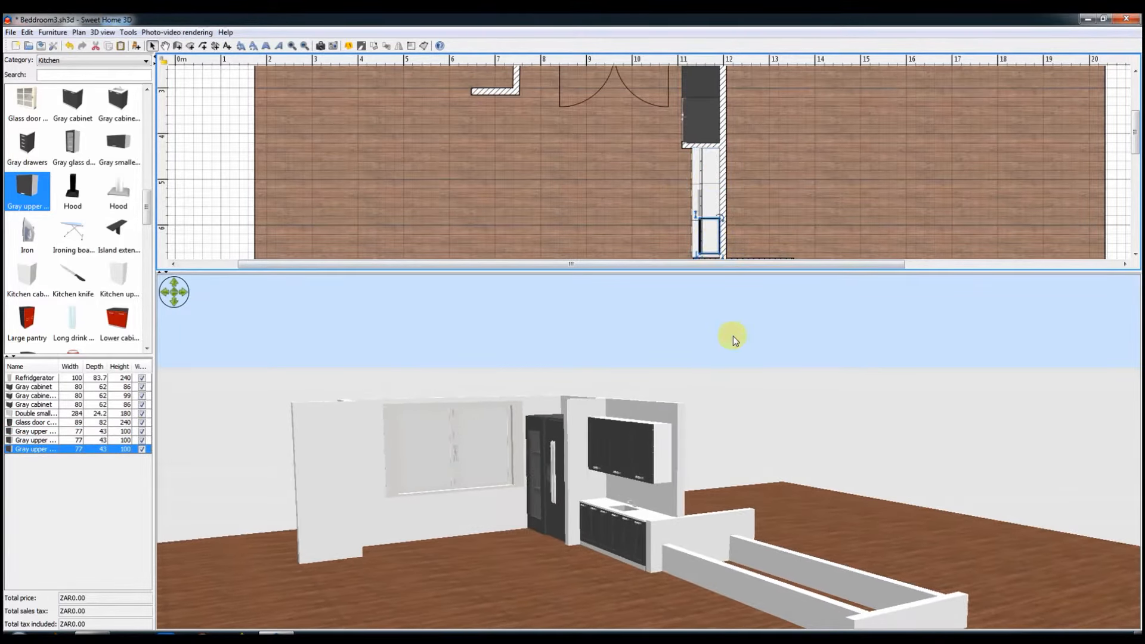
Step: Split the low wall at the end of the counter and delete the segment between the kitchen wall and the second long low wall
scroll(761, 200, "down", 2)
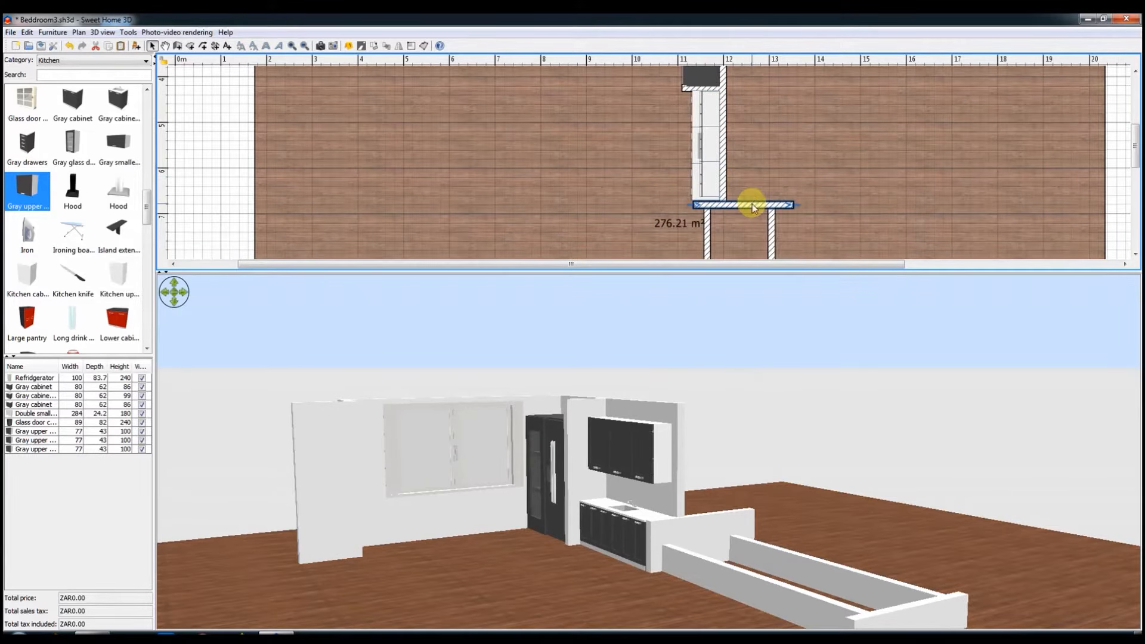
right_click(753, 208)
left_click(792, 497)
mouse_move(743, 206)
left_mouse_down()
mouse_move(722, 205)
mouse_move(768, 207)
mouse_move(725, 207)
left_mouse_up()
right_click(734, 205)
left_click(786, 500)
key("Delete")
left_click(719, 206)
left_click(203, 192)
Step: Extend the remaining wall stub beyond the second long low wall to 292 cm and set its height to 45 cm
left_click_drag(731, 478, 726, 465)
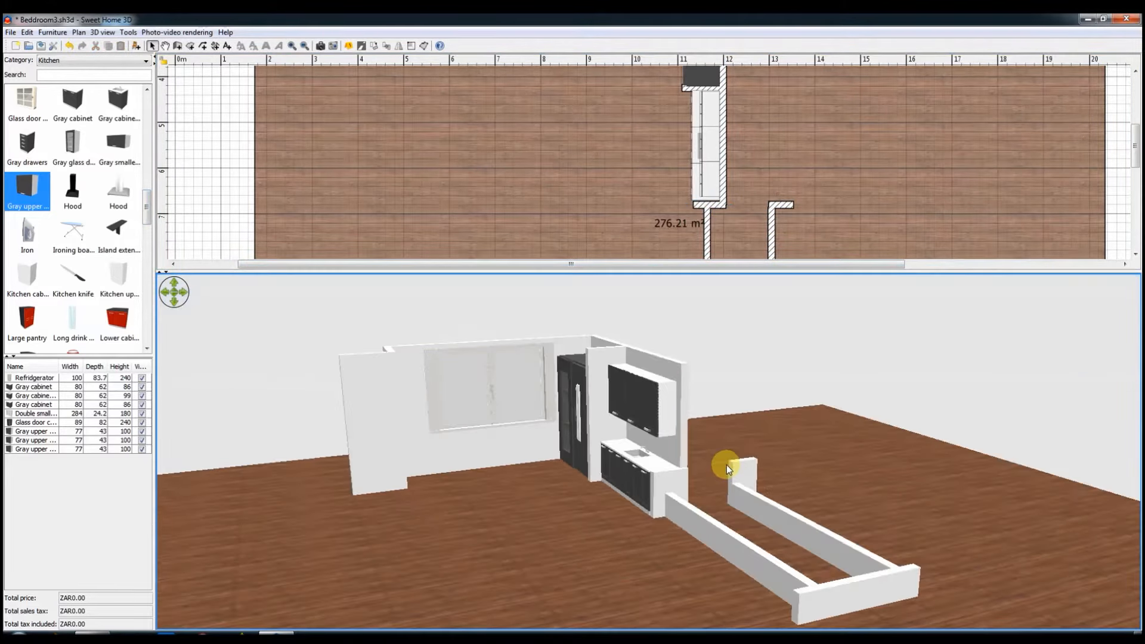
left_click(782, 206)
left_click_drag(792, 205, 1022, 203)
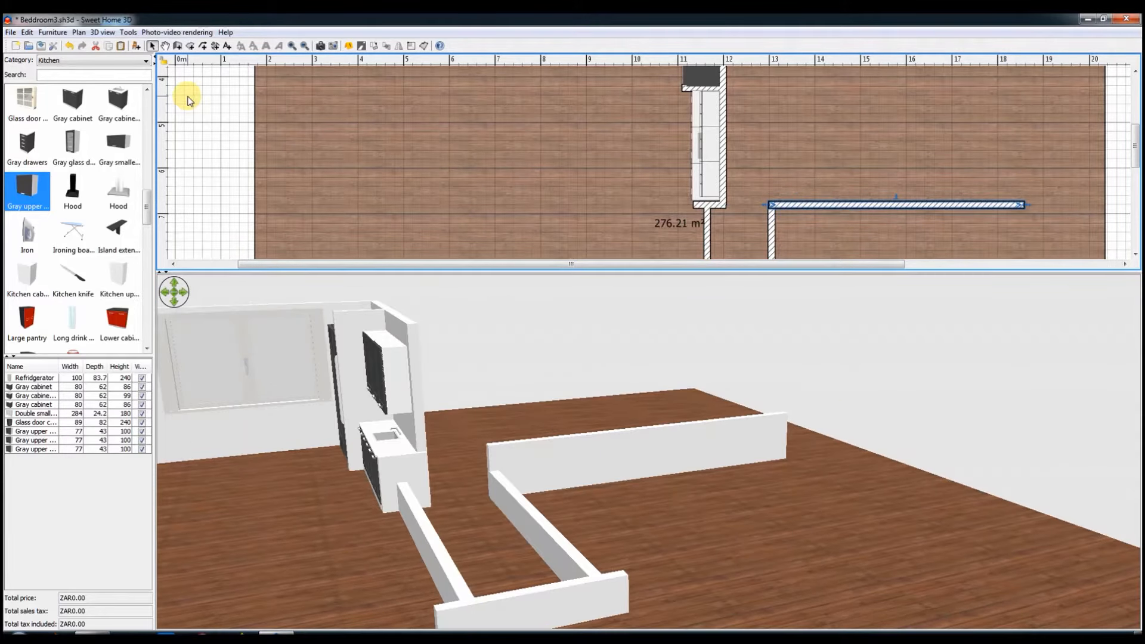
left_click_drag(1023, 205, 900, 203)
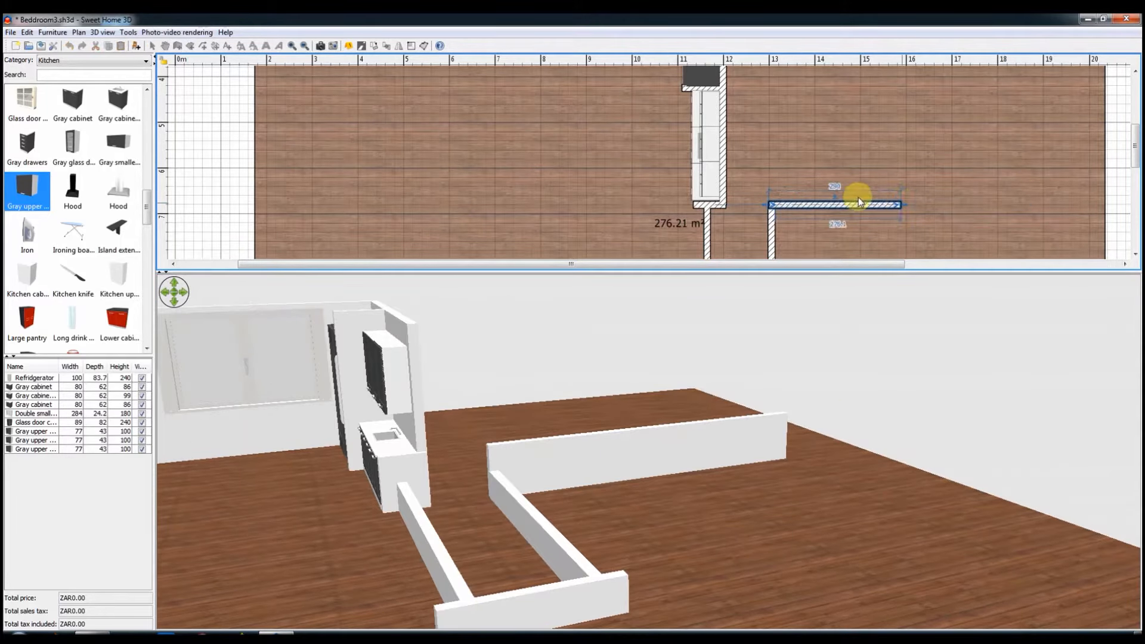
double_click(810, 205)
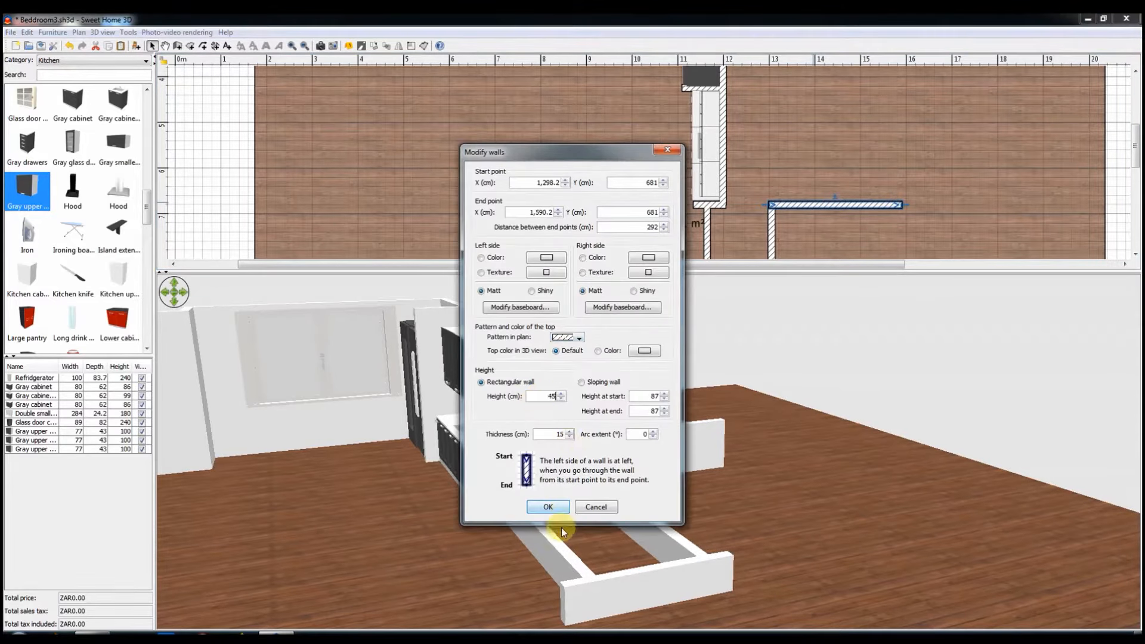
left_click(548, 507)
Step: Set the height of the two long parallel low walls to 35 cm
scroll(624, 528, "up", 5)
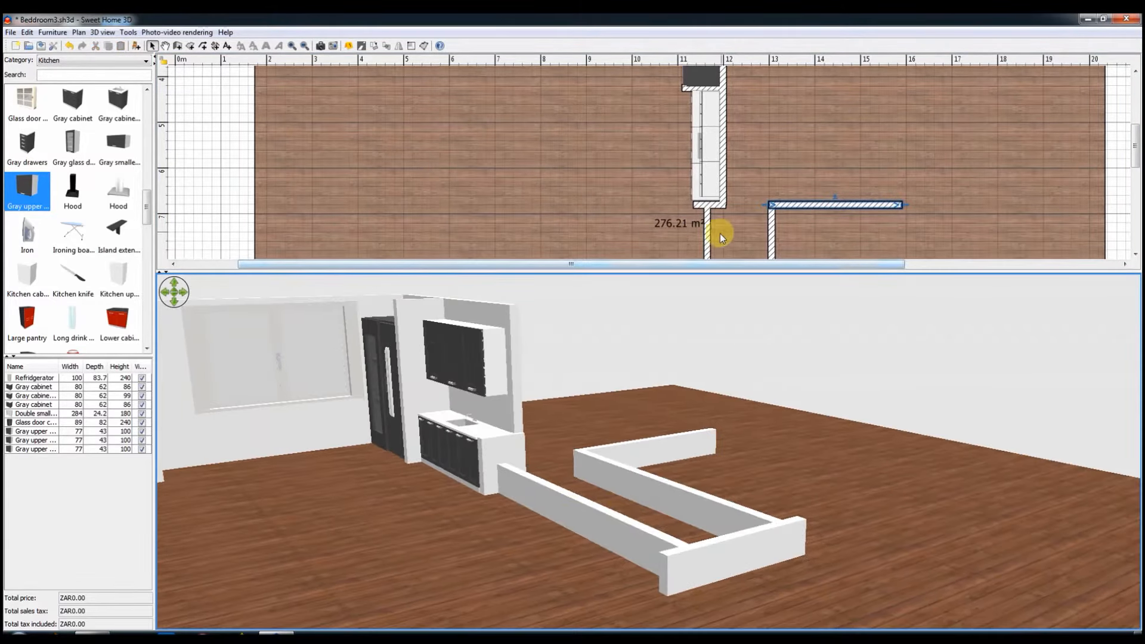
left_click(706, 237)
scroll(706, 237, "down", 2)
left_click(771, 213, "shift")
right_click(770, 214)
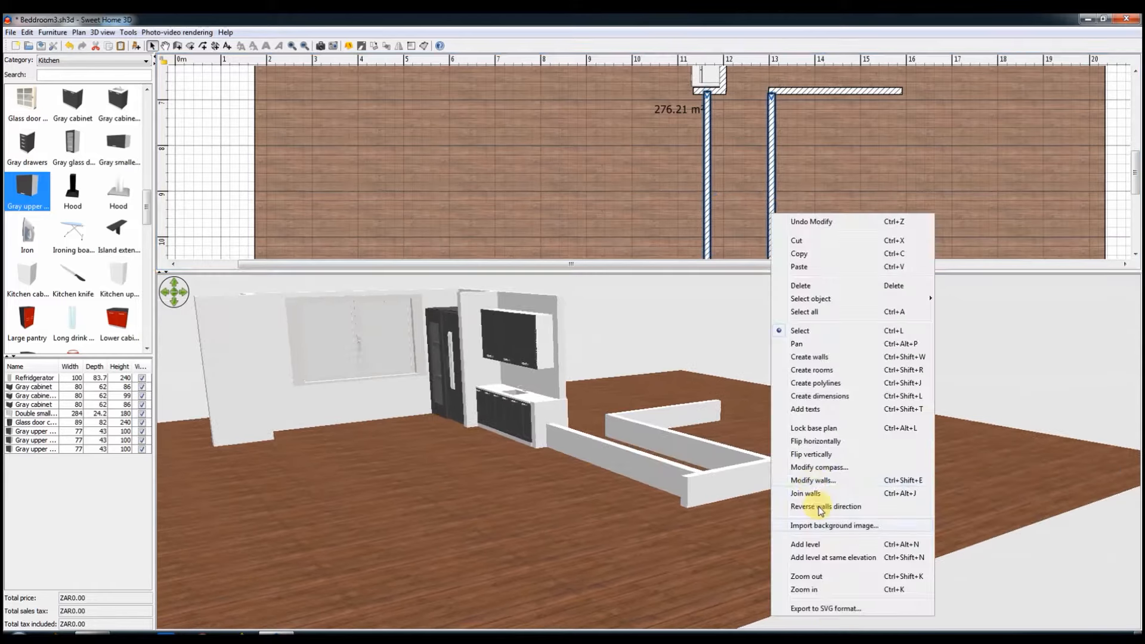
left_click(802, 483)
type("35")
left_click(556, 472)
Step: Search all furniture categories for "bo" and place a Box against the first long low wall at an elevation of 35 cm
left_click(66, 60)
left_click(64, 70)
left_click(64, 74)
type("bo")
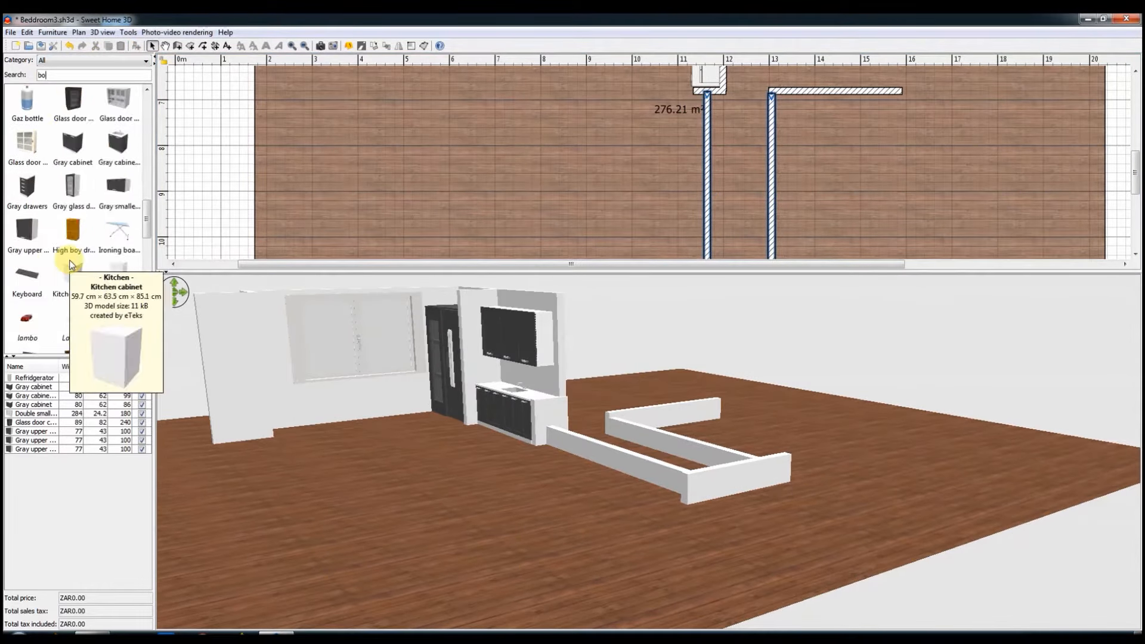
scroll(69, 259, "down", 5)
left_click_drag(73, 146, 706, 113)
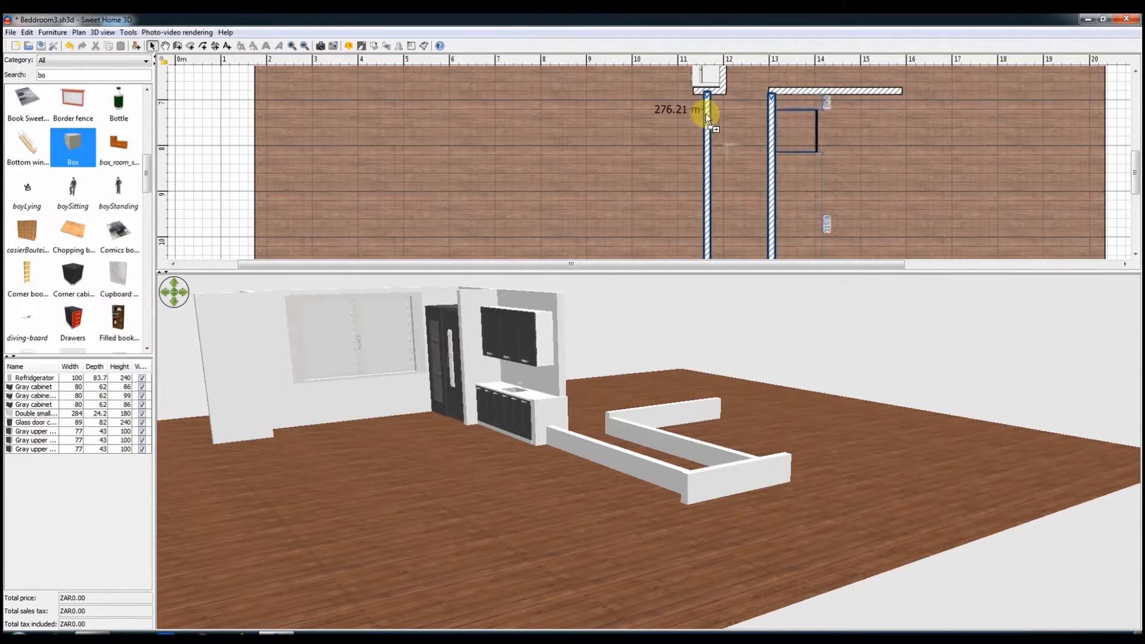
double_click(692, 133)
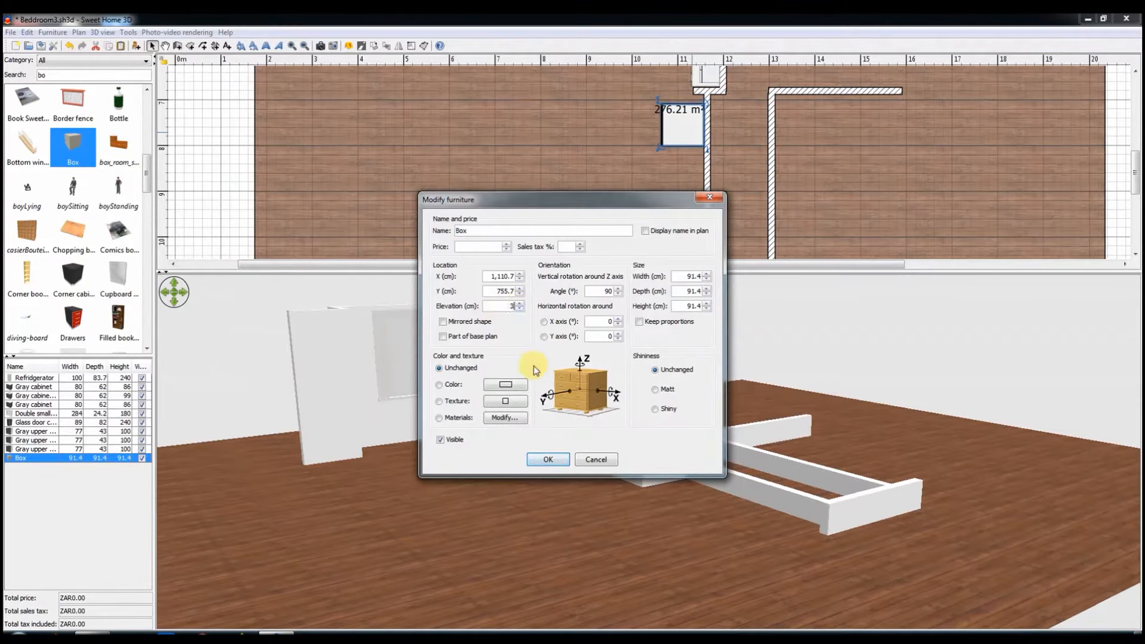
left_click(547, 460)
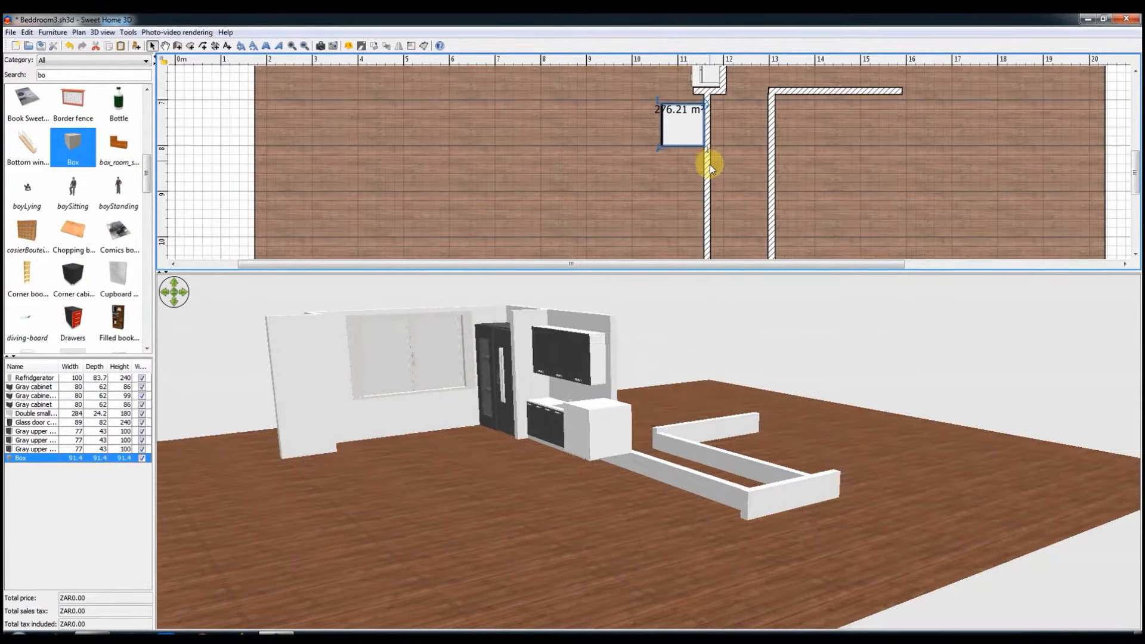
Step: Apply a dark brown wood texture to the box
right_click(771, 174)
left_click(769, 485)
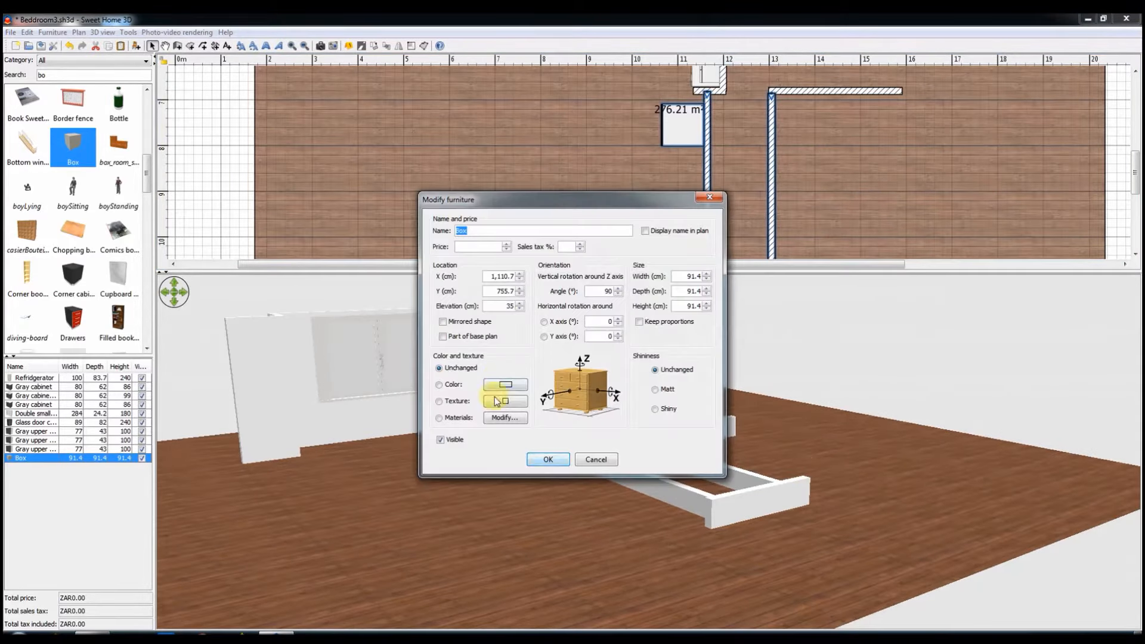
left_click(512, 405)
scroll(501, 352, "down", 2)
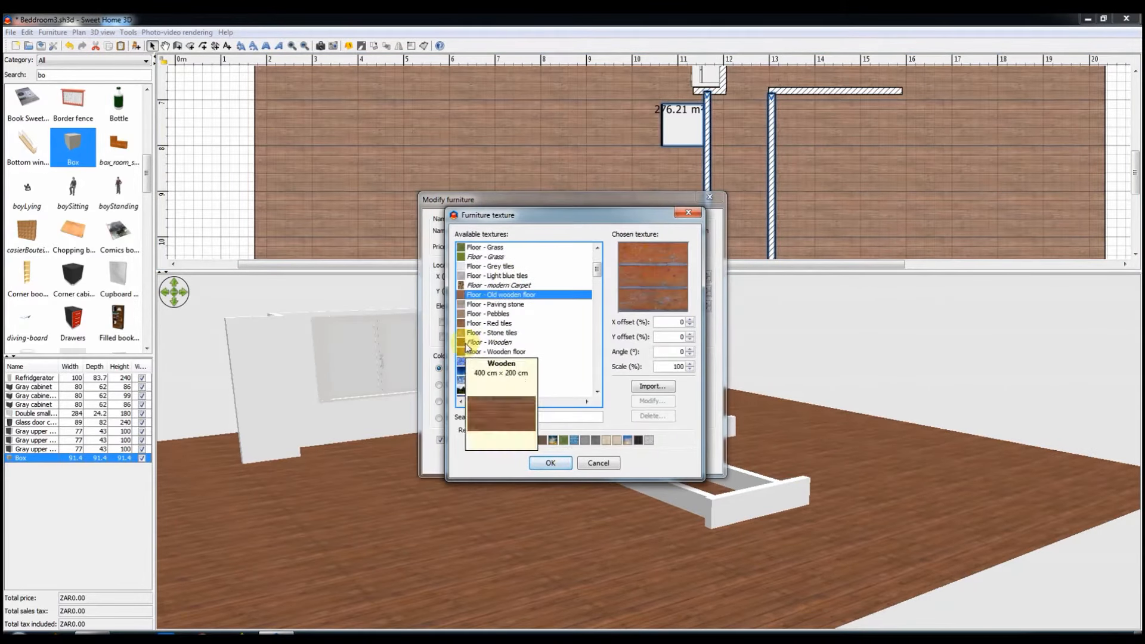
scroll(496, 353, "down", 6)
left_click(475, 294)
scroll(487, 359, "down", 10)
left_click(474, 324)
scroll(479, 357, "down", 5)
left_click(482, 323)
left_click(557, 465)
left_click(547, 459)
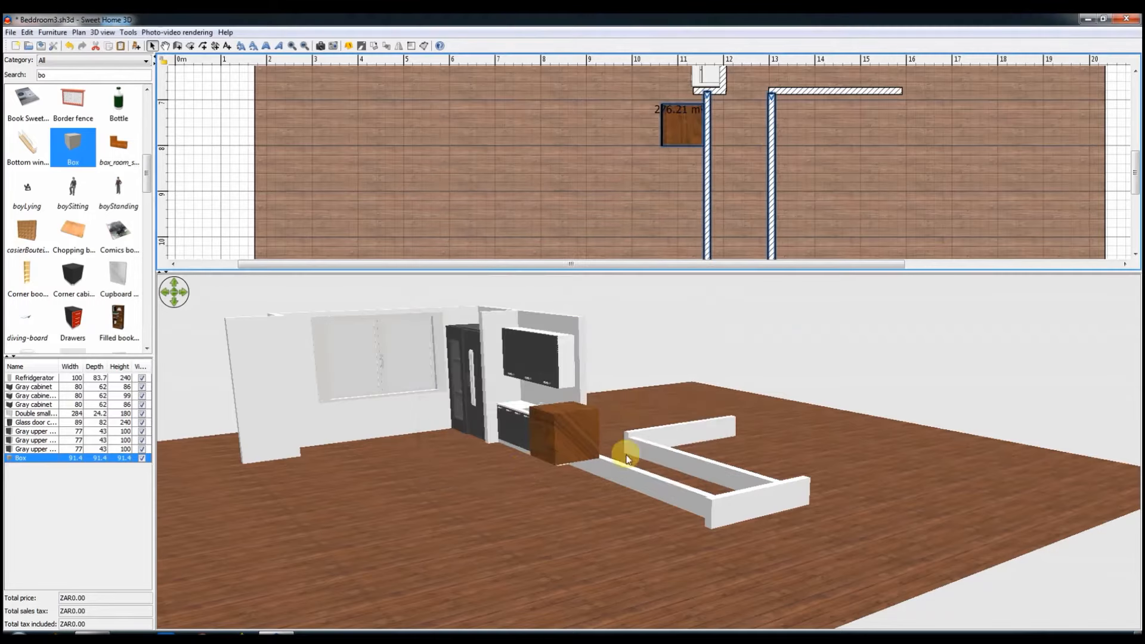
Step: Apply the same dark wood texture to both sides of the two long low walls
right_click(707, 203)
left_click(757, 503)
left_click(543, 240)
left_click(499, 441)
left_click(550, 464)
left_click(637, 240)
left_click(550, 463)
left_click(548, 473)
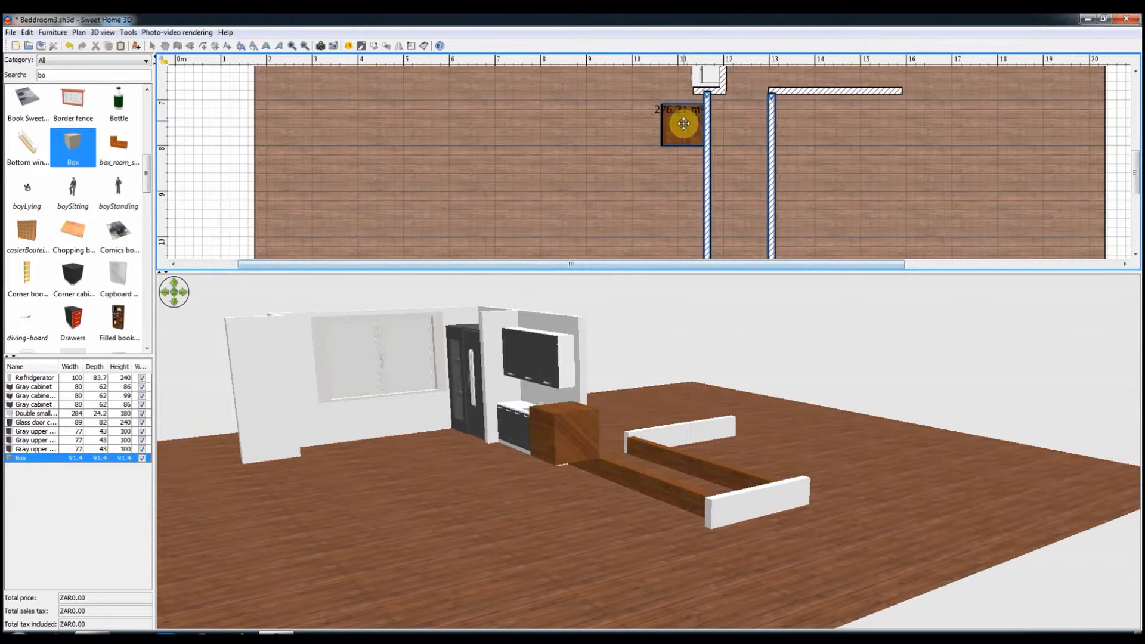
Step: Move the box over the first long low wall and stretch it along the wall to 456 x 75 cm
left_click_drag(720, 158, 700, 148)
key("Right")
key("Right")
key("Right")
key("Right")
key("Right")
key("Right")
key("Right")
key("Right")
key("Right")
key("Right")
key("Right")
key("Right")
key("Right")
key("Right")
key("Right")
key("Right")
key("Right")
key("Right")
key("Right")
key("Right")
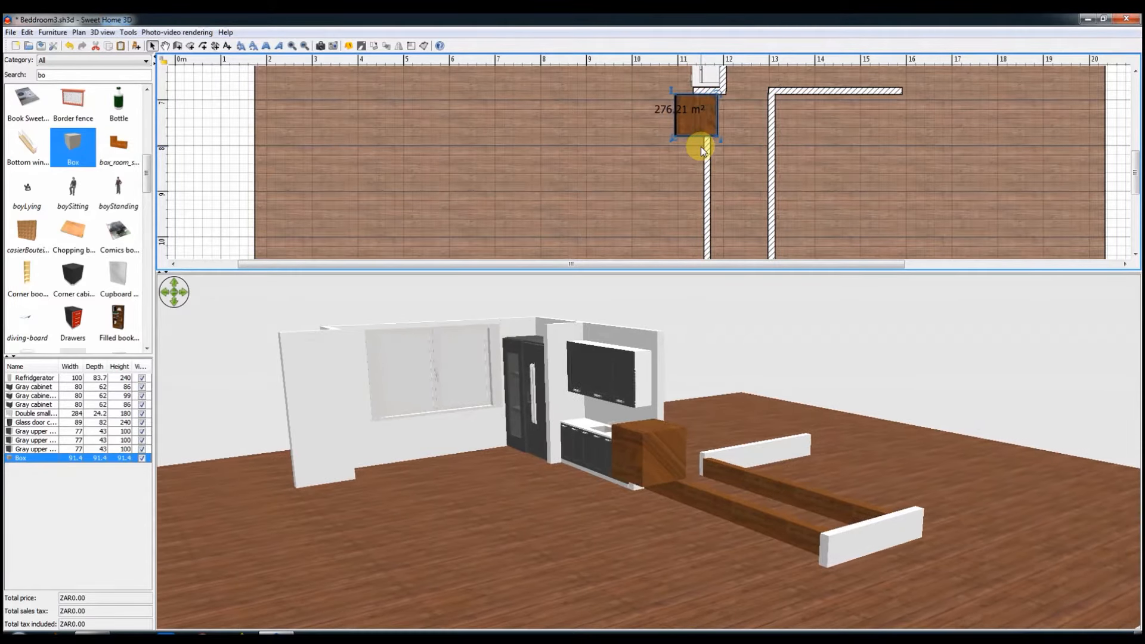
key("Right")
key("Right")
key("Right")
key("Right")
key("Right")
key("Right")
key("Right")
key("Right")
key("Right")
key("Right")
key("Right")
key("Right")
key("Right")
key("Right")
key("Right")
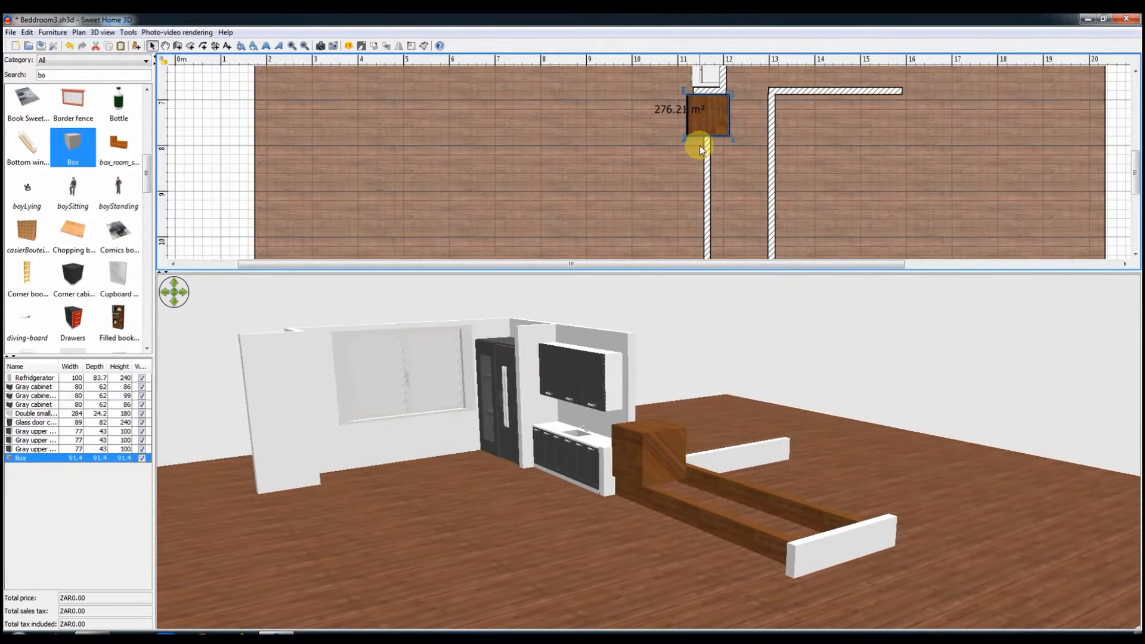
left_click_drag(711, 273, 713, 334)
left_click_drag(683, 139, 690, 302)
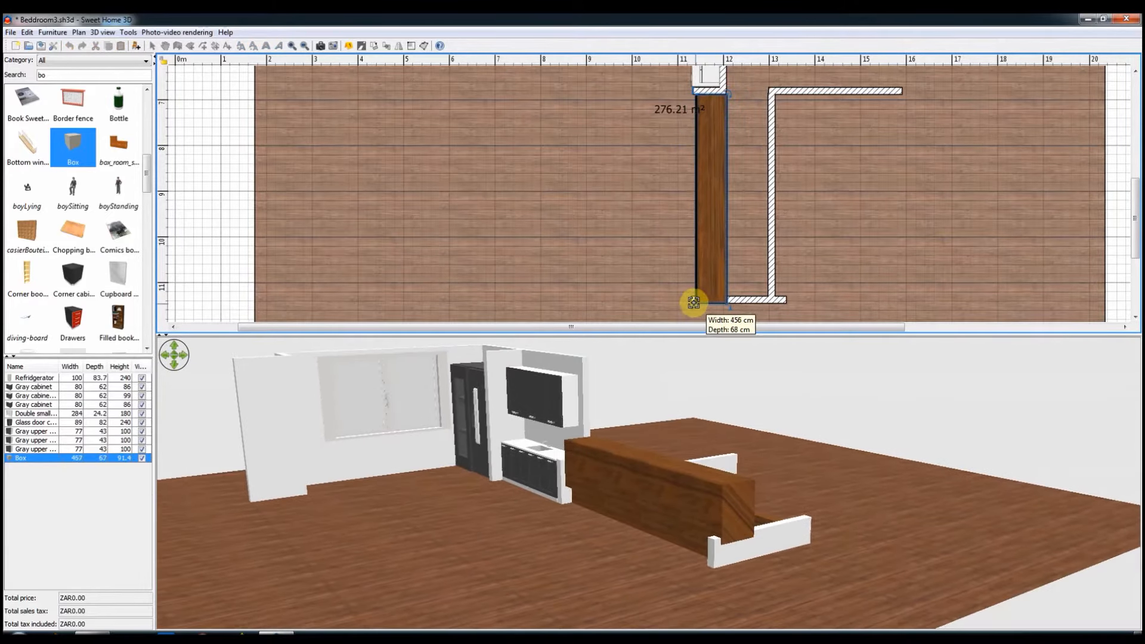
Step: Set the box's height to 10 cm and place a copy of it over the second long low wall
double_click(718, 267)
type("10")
left_click(559, 456)
key("ctrl+v")
left_click_drag(726, 276, 791, 279)
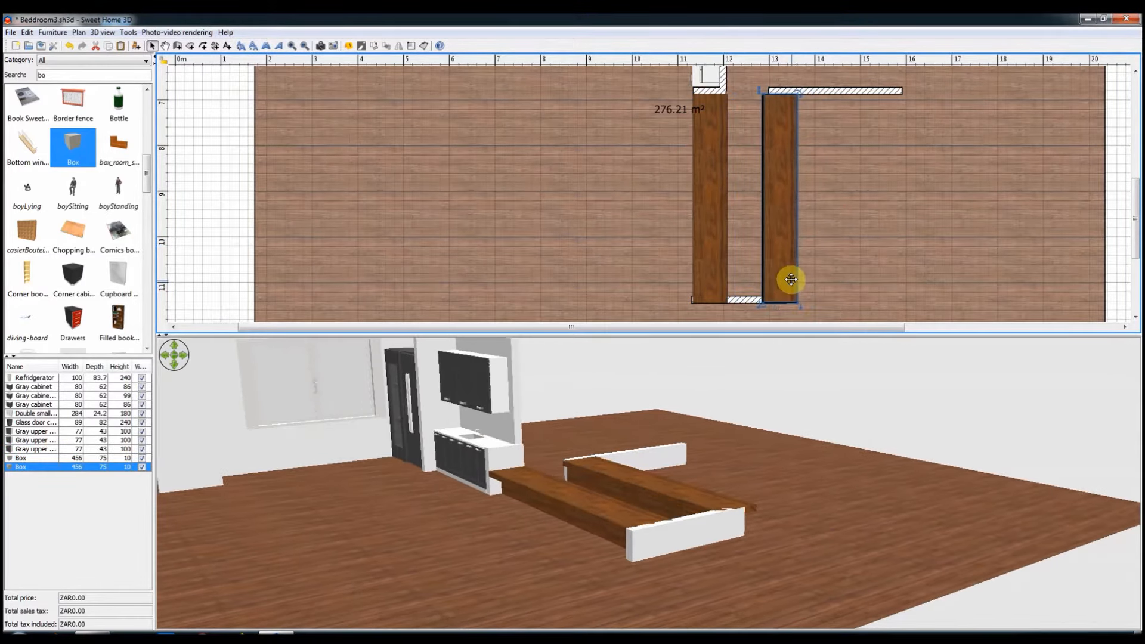
Step: Modify the texture of both long boxes on the low walls together
scroll(789, 279, "down", 2)
left_click(708, 207)
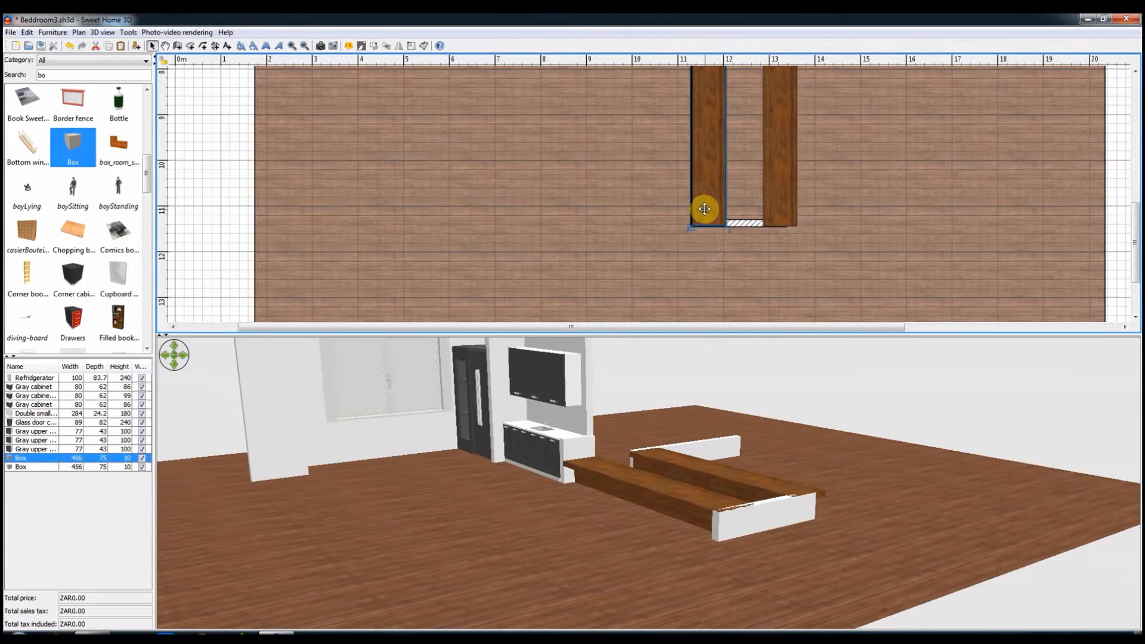
left_click(792, 197, "shift")
right_click(716, 206)
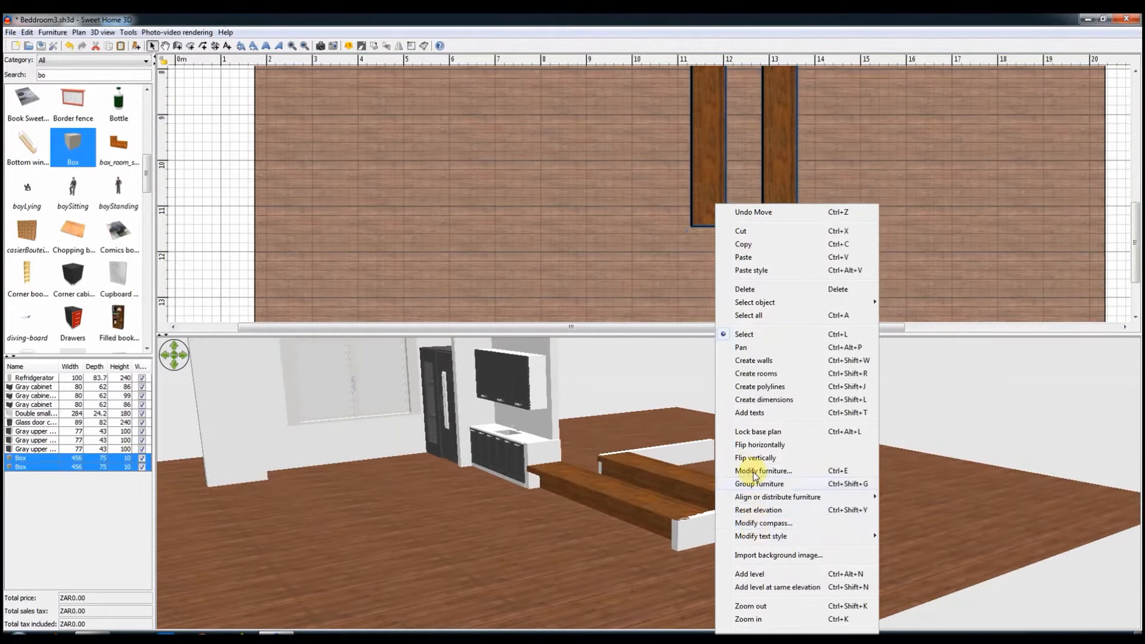
left_click(758, 468)
left_click(510, 402)
left_click(550, 463)
left_click(557, 458)
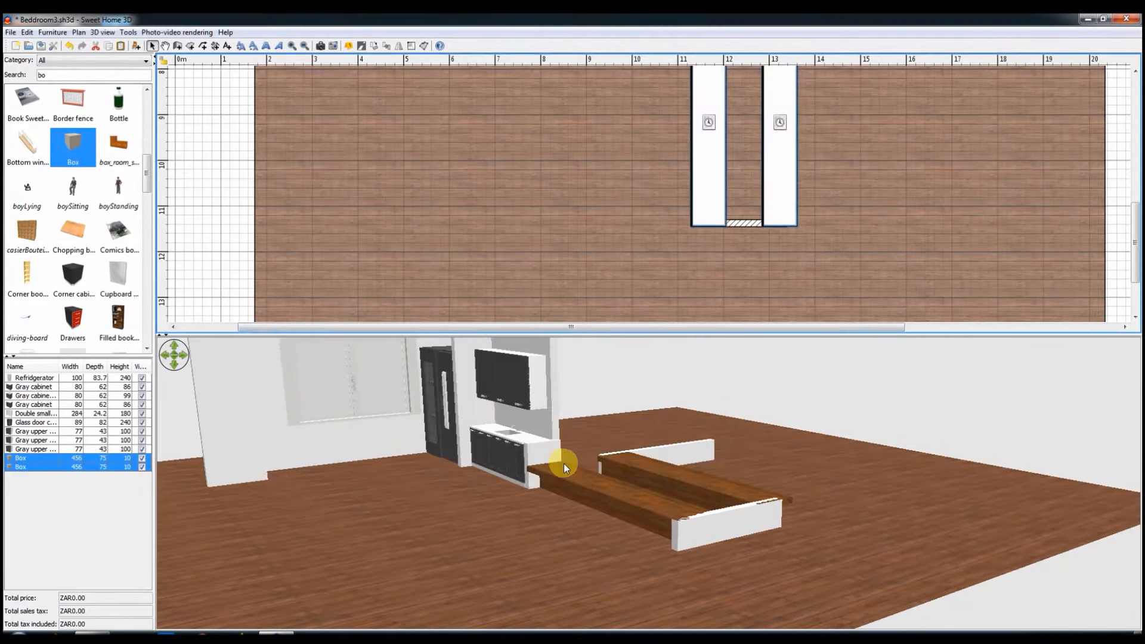
Step: Replace the texture of the two long boxes on the low walls with the dark grey concrete texture
right_click(706, 209)
mouse_move(745, 500)
left_click(743, 476)
left_click(671, 406)
left_click(548, 460)
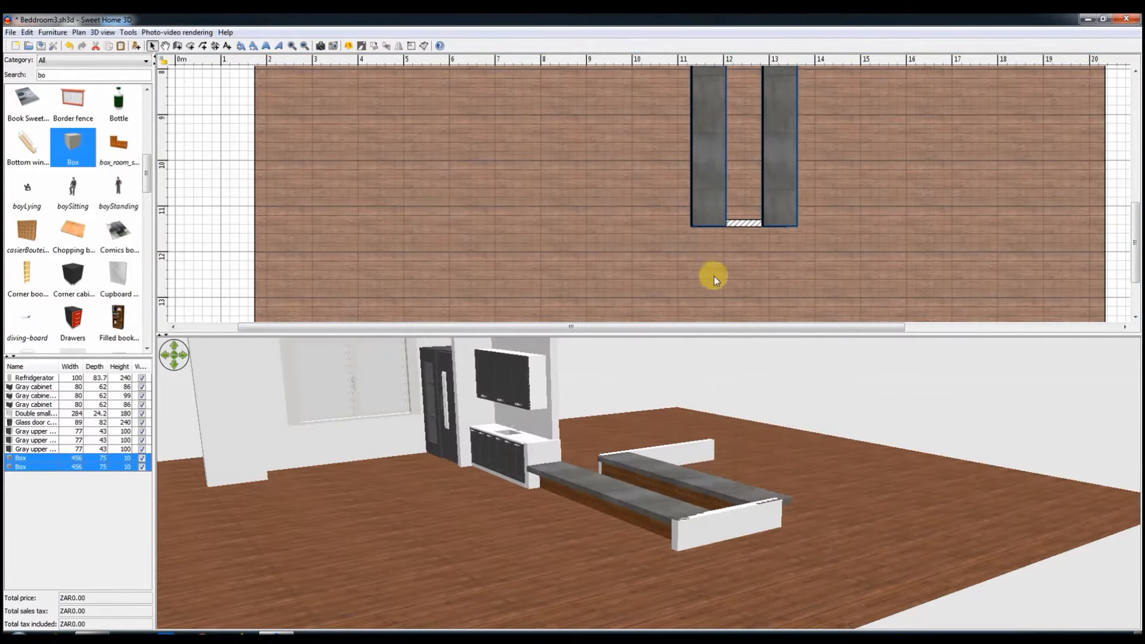
Step: Apply the same grey texture to both sides of the short end wall and extend the wall to the second slab's outer edge
double_click(735, 225)
left_click(541, 273)
left_click(501, 440)
left_click(551, 462)
left_click(639, 274)
left_click(501, 439)
left_click(551, 463)
left_click(554, 508)
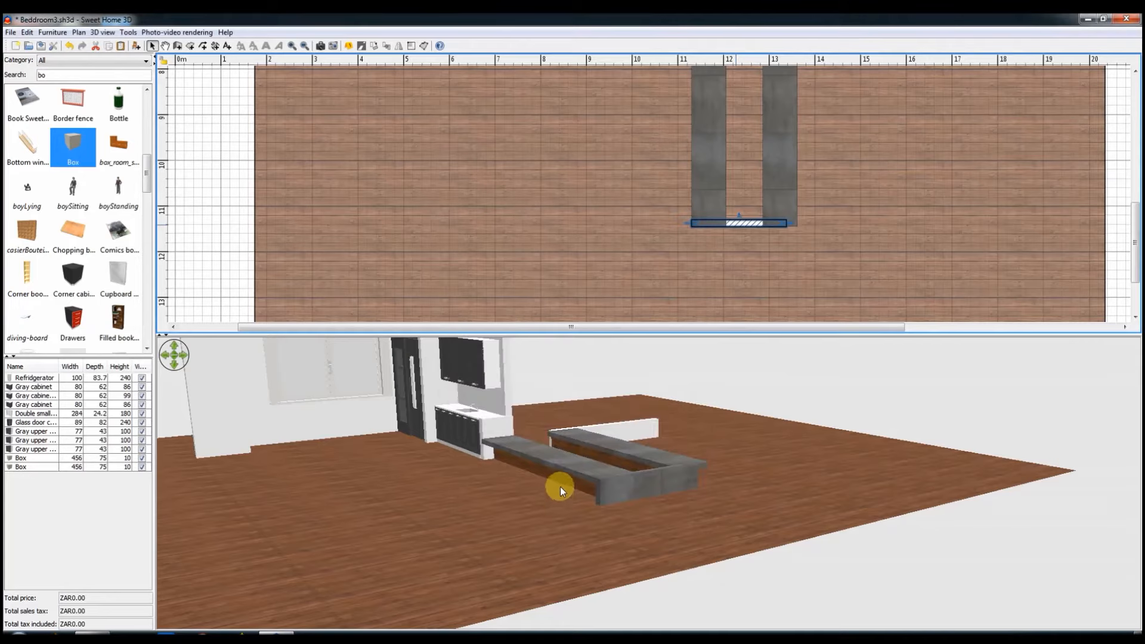
left_click_drag(785, 222, 797, 223)
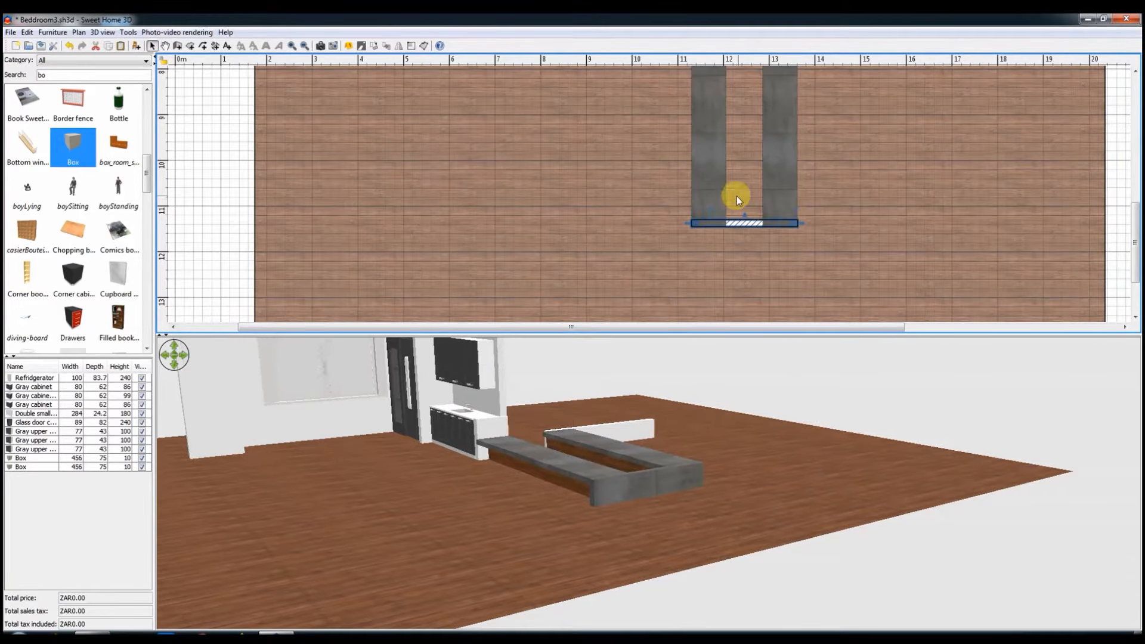
Step: Copy the first long slab, place the copy in front of the end wall and resize it to 182 x 252 cm
left_click(714, 191)
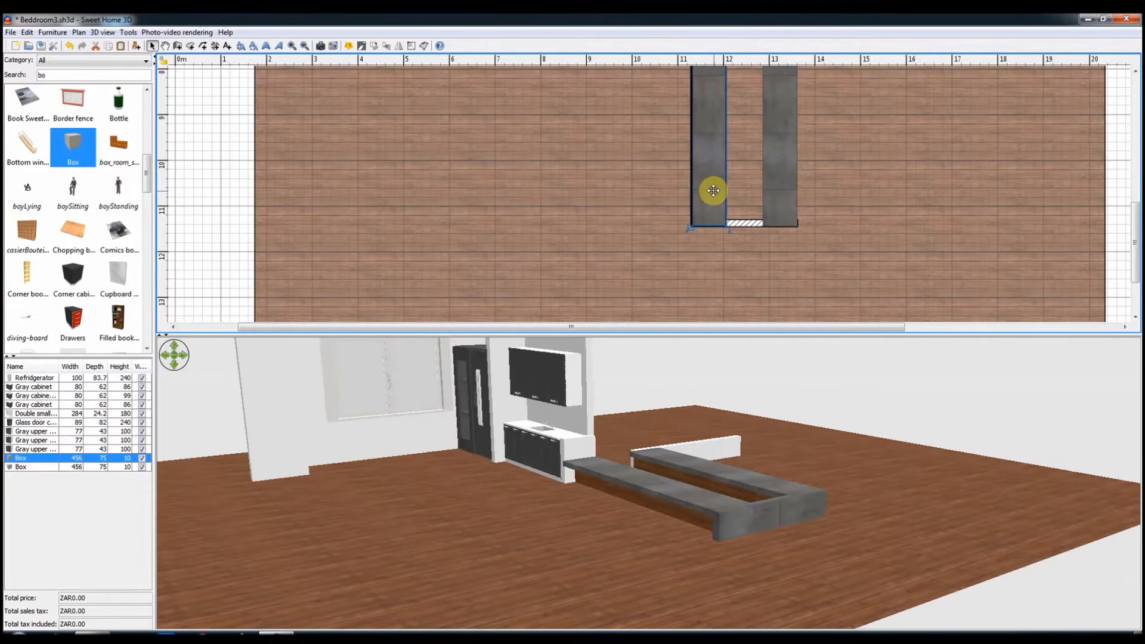
key("ctrl+v")
left_click_drag(709, 227, 606, 130)
left_click_drag(665, 81, 726, 263)
left_click_drag(692, 226, 714, 198)
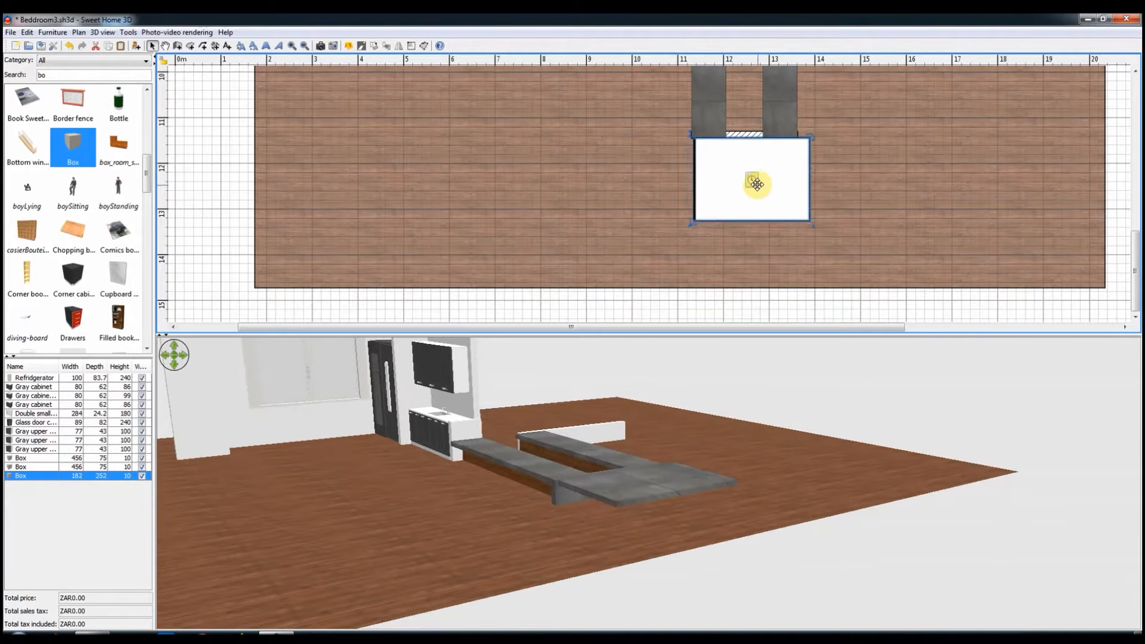
Step: Lower the box in front of the end wall to the floor and set its height to 20 cm
double_click(751, 186)
left_click(503, 306)
left_click(547, 459)
double_click(717, 238)
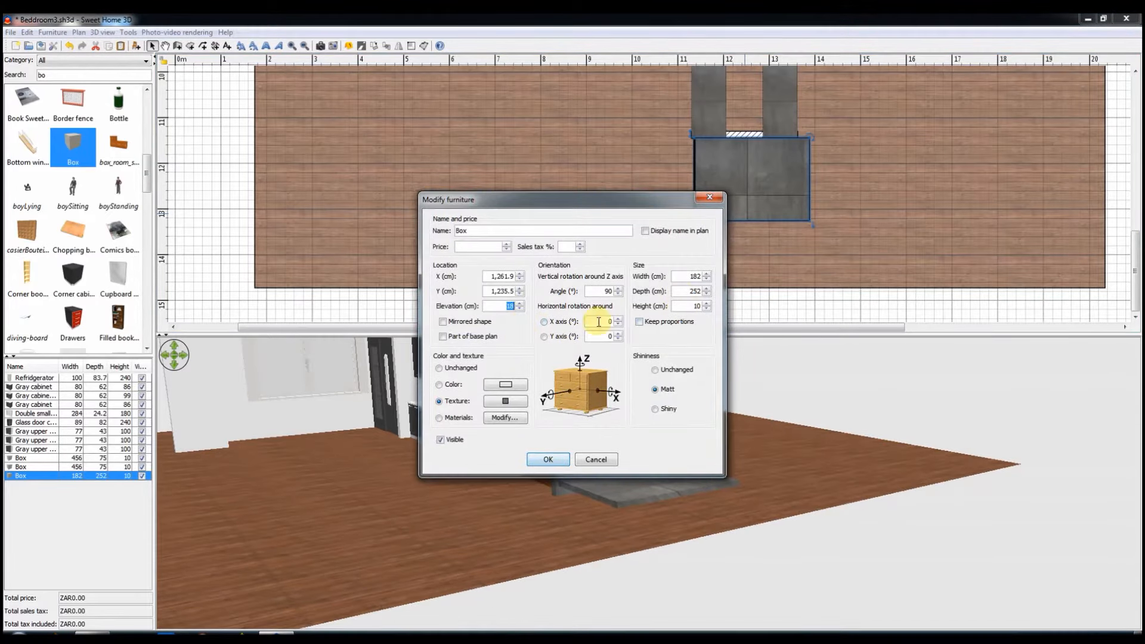
type("20")
key("Return")
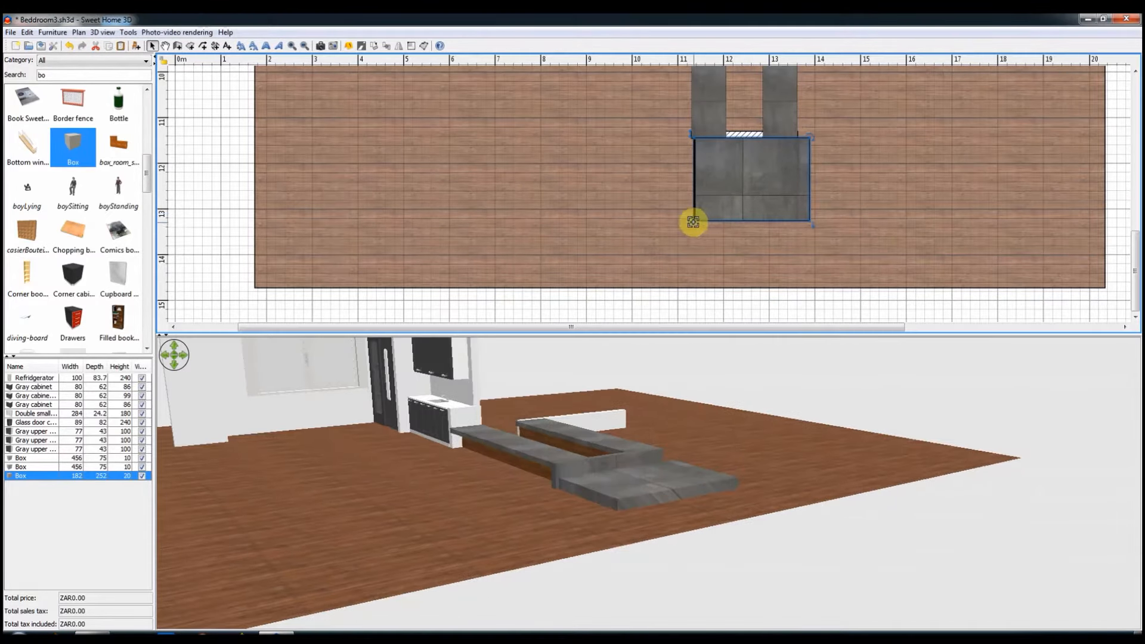
Step: Resize the front box to 107 x 239 cm and align it with the end wall
left_click_drag(695, 206, 699, 196)
key("Left")
key("Left")
key("Left")
key("Left")
key("Left")
key("Left")
key("Left")
key("Left")
key("Left")
key("Left")
key("Left")
key("Left")
key("Left")
key("Left")
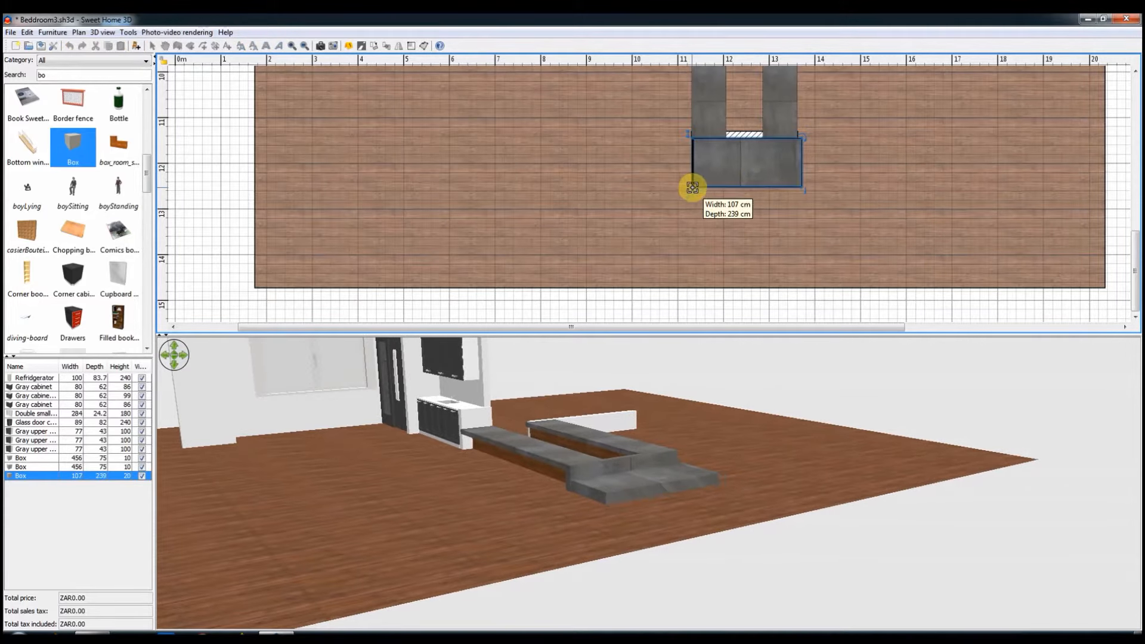
left_click_drag(692, 187, 691, 187)
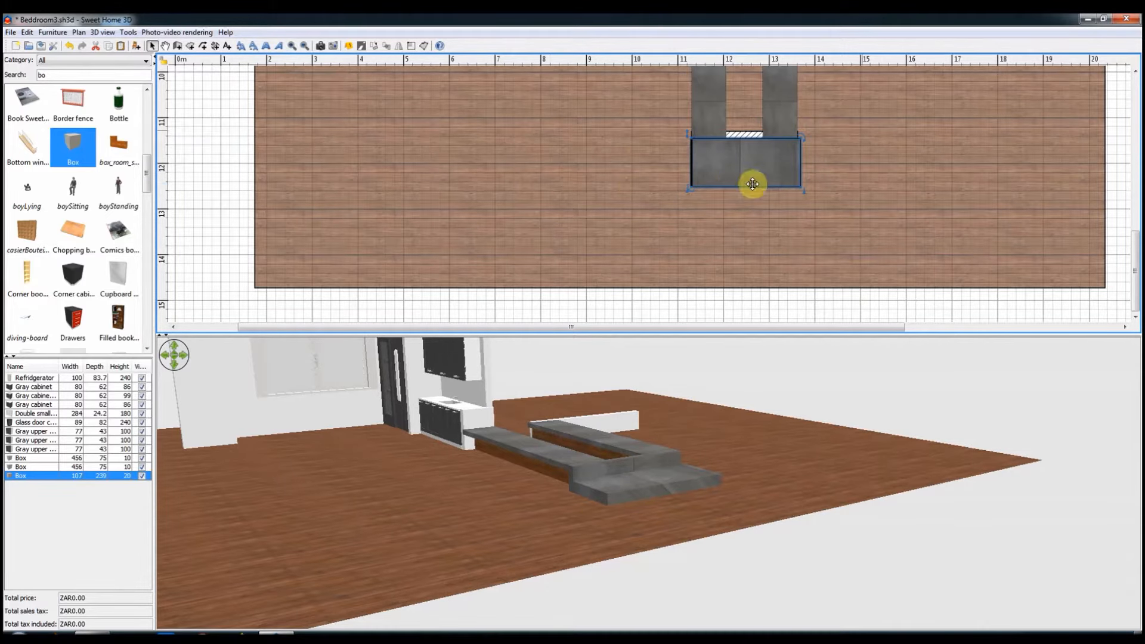
Step: Search the furniture catalog for "frame" and place a frameless glass panel along the first long slab, starting at the kitchen wall
scroll(763, 161, "up", 5)
left_click(48, 74)
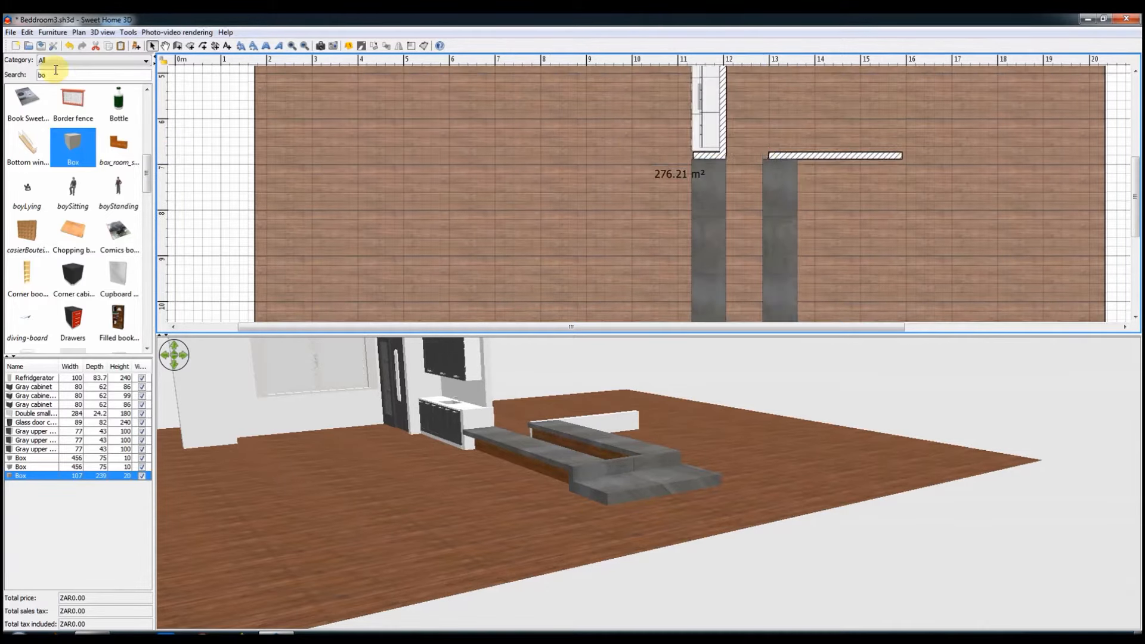
type("frame")
left_click_drag(4, 86, 5, 86)
type("frame")
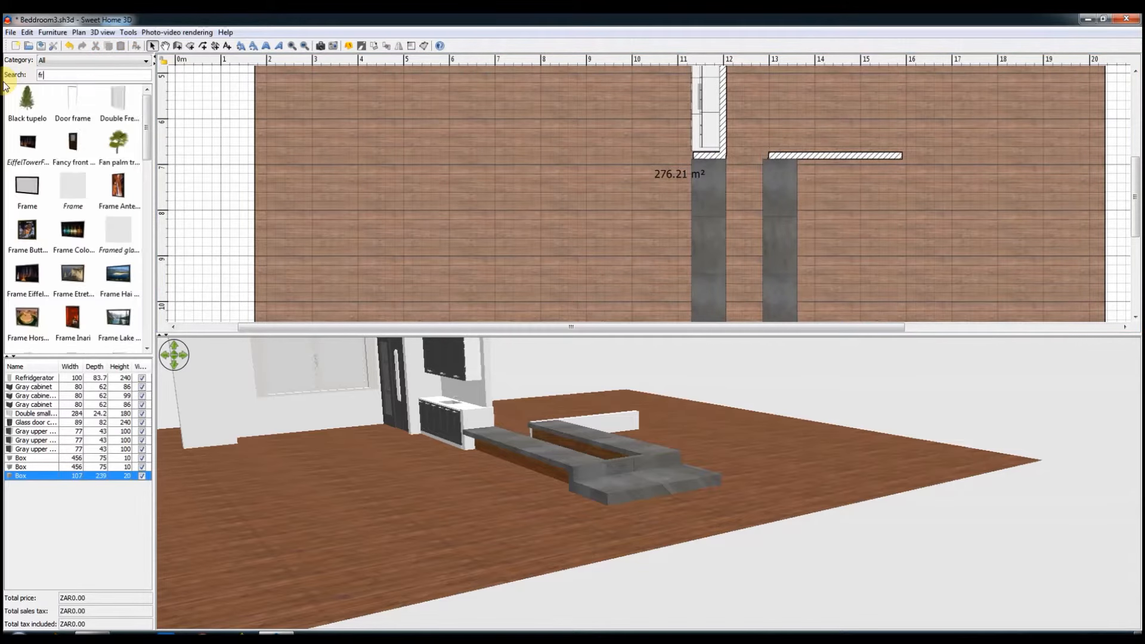
scroll(136, 250, "down", 1)
left_click_drag(34, 201, 727, 180)
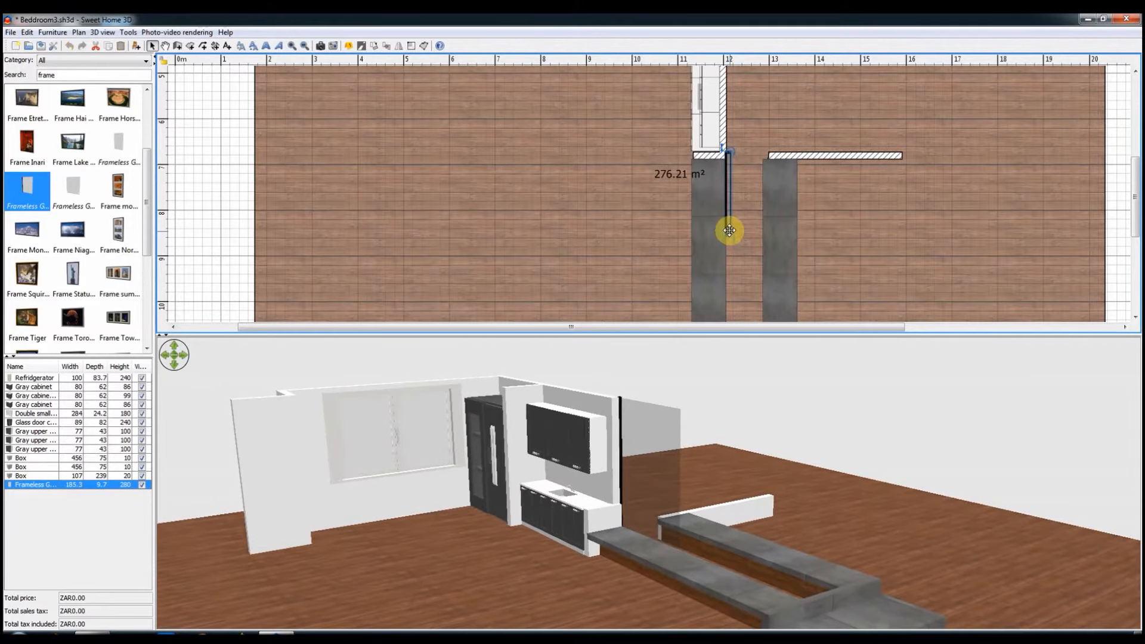
Step: Set the glass panel's width to 140 cm and place a copy of it end to end along the first long slab
double_click(730, 230)
type("140")
key("Return")
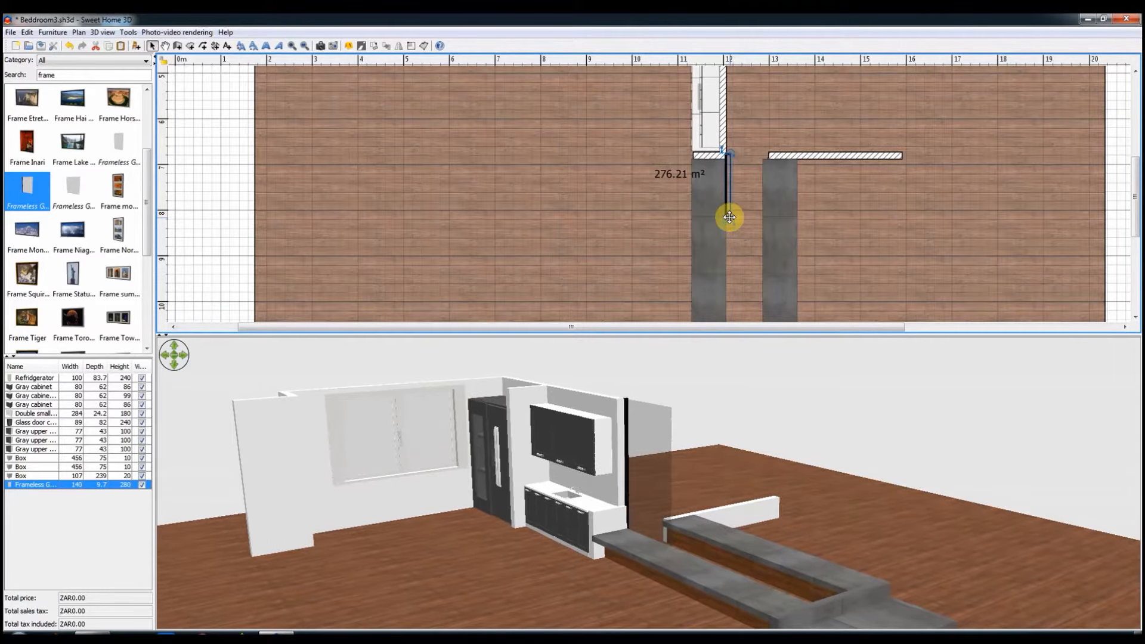
key("ctrl+v")
left_click_drag(733, 196, 734, 257)
left_click_drag(682, 477, 706, 505)
left_click(731, 249)
left_click_drag(732, 248, 729, 246)
key("Left")
key("Left")
key("Left")
key("Left")
key("Left")
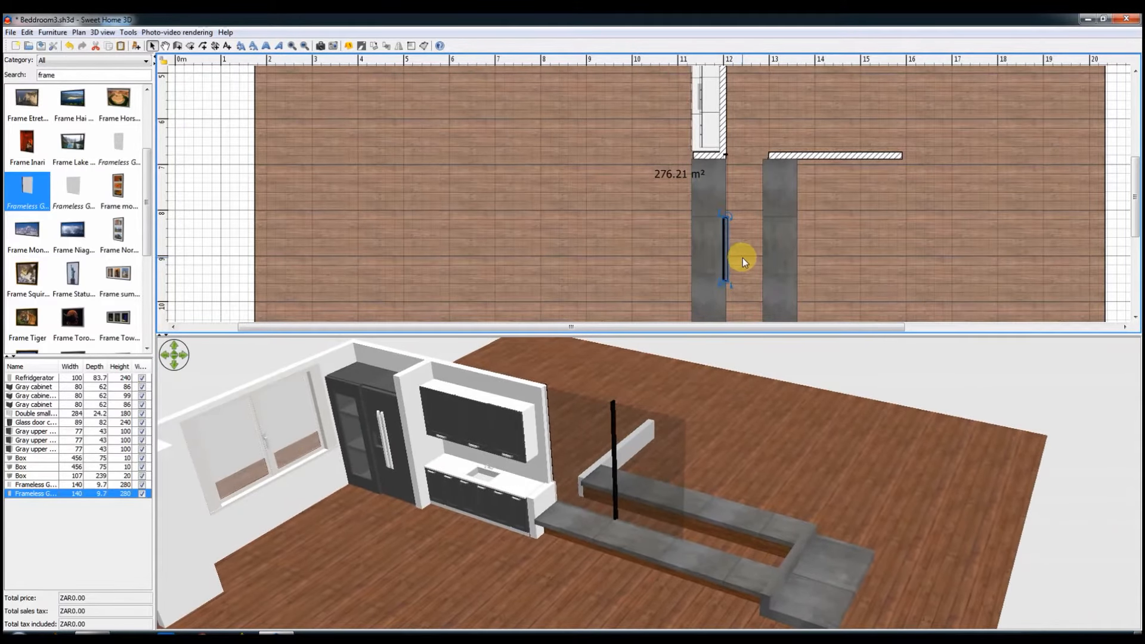
Step: Reposition the first glass panel on the first long slab, in line with its copy
left_click(728, 191)
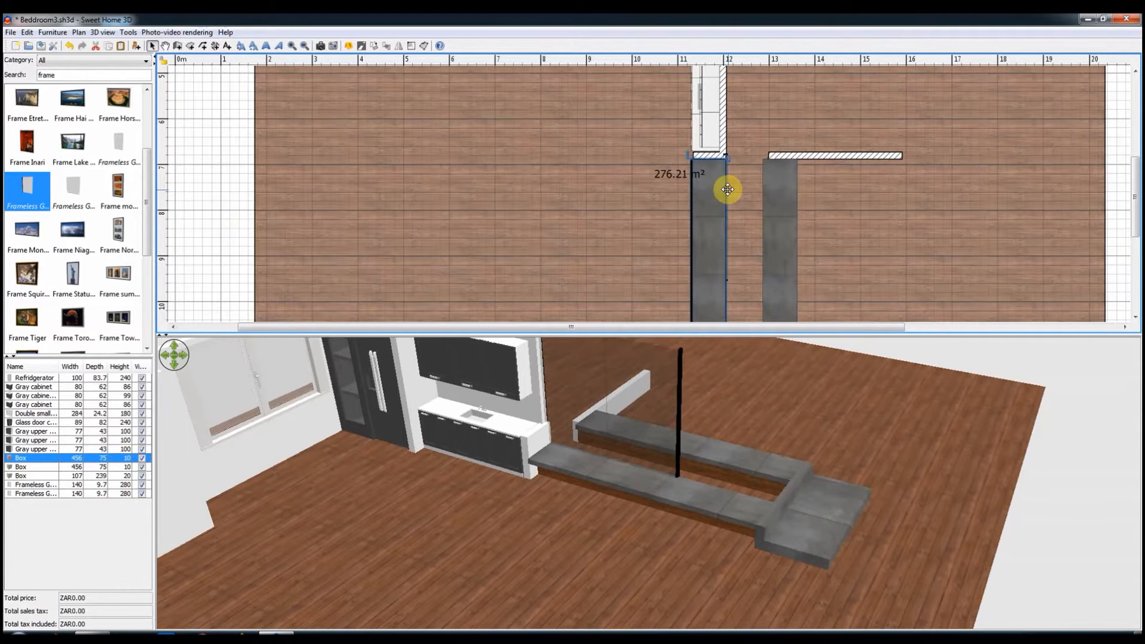
scroll(757, 204, "down", 2)
right_click(598, 377)
left_click(625, 385)
left_click_drag(728, 78, 723, 141)
left_click_drag(731, 513, 699, 469)
Step: Copy the front box and stretch the copy to 451 x 102 cm to fill the gap between the two long low walls
left_click(756, 307)
key("ctrl+c")
key("ctrl+v")
left_click_drag(767, 307, 768, 234)
left_click_drag(708, 261, 749, 273)
left_click_drag(750, 232, 731, 131)
left_click_drag(736, 159, 721, 289)
Step: Apply a brown soil-like texture from the user textures to the box between the low walls
double_click(745, 273)
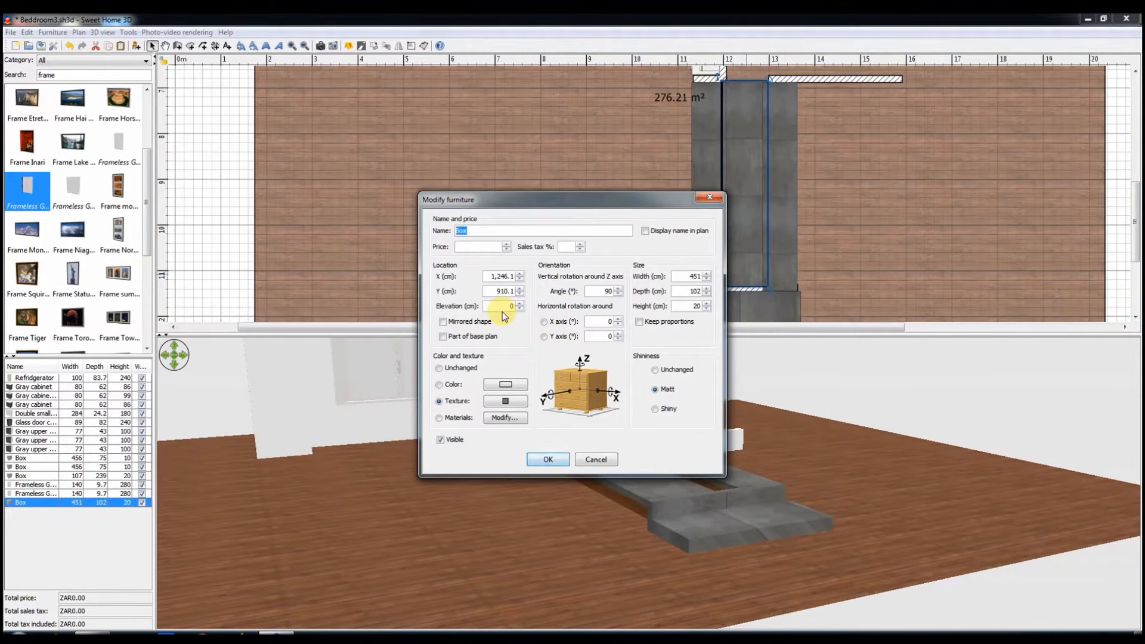
left_click(505, 401)
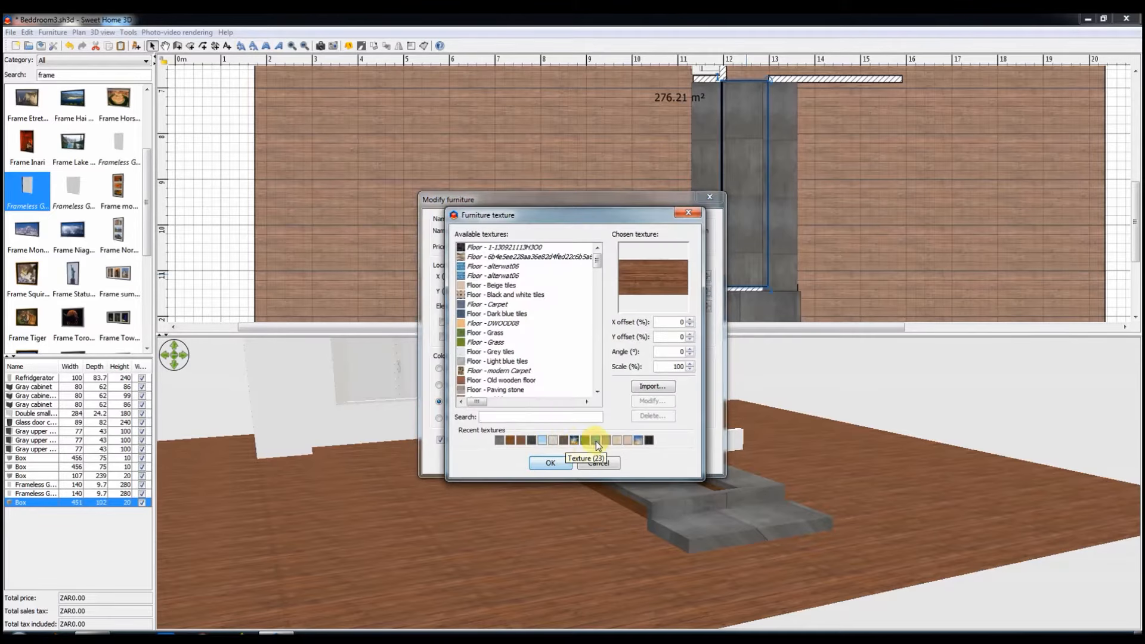
scroll(546, 314, "down", 20)
left_click(493, 351)
scroll(494, 349, "down", 5)
scroll(493, 349, "down", 3)
left_click(495, 346)
scroll(512, 344, "down", 5)
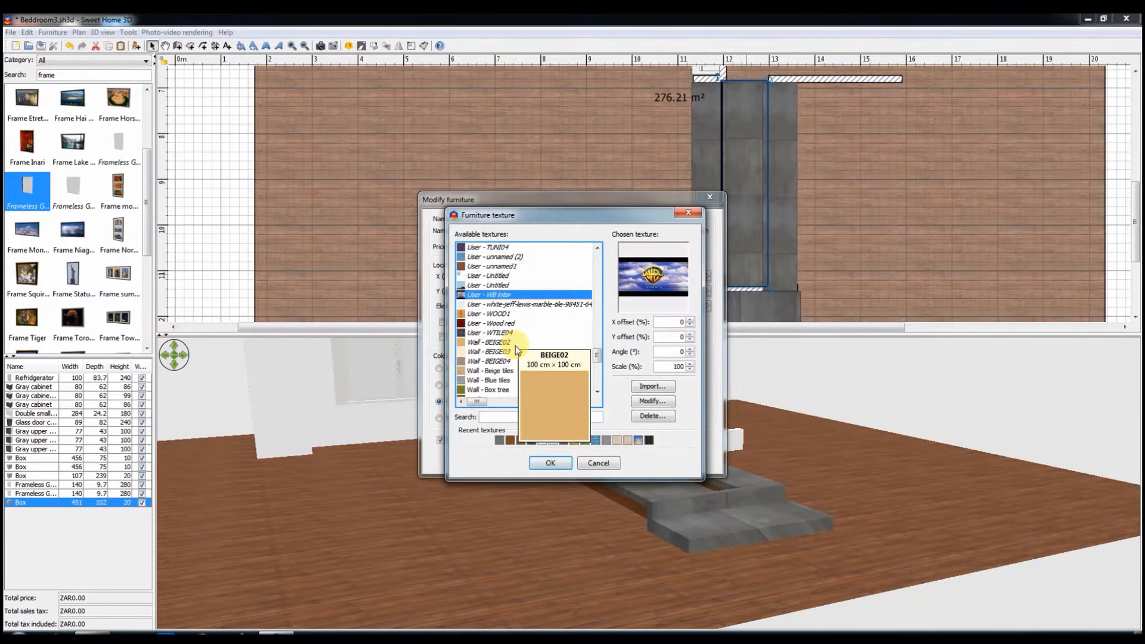
scroll(505, 338, "up", 10)
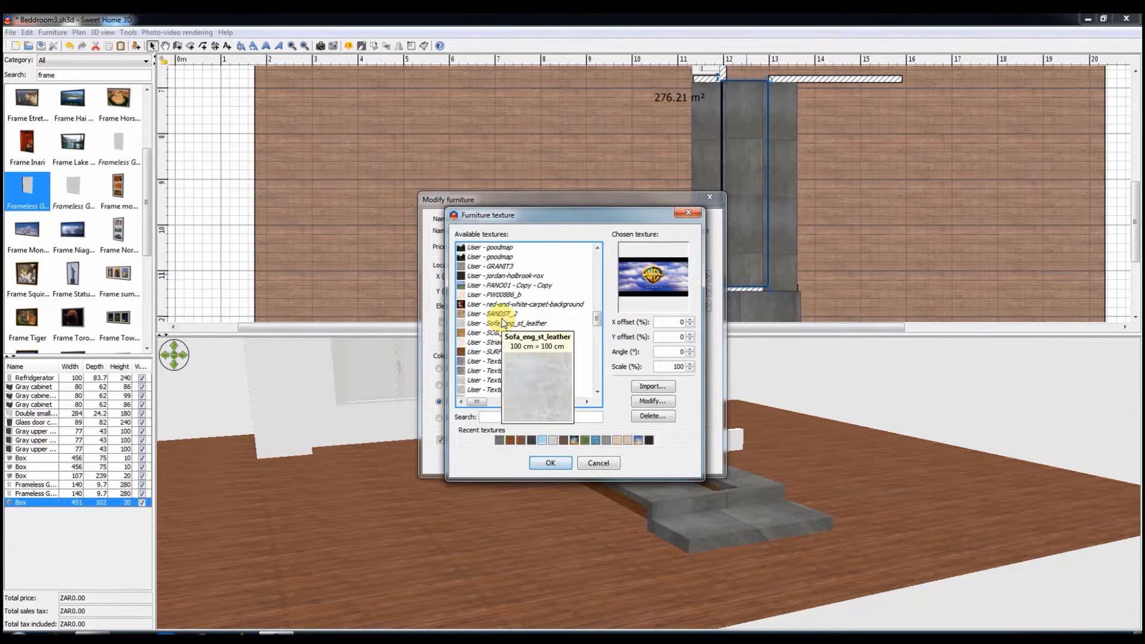
scroll(482, 280, "up", 10)
left_click(486, 381)
left_click(549, 463)
left_click(547, 456)
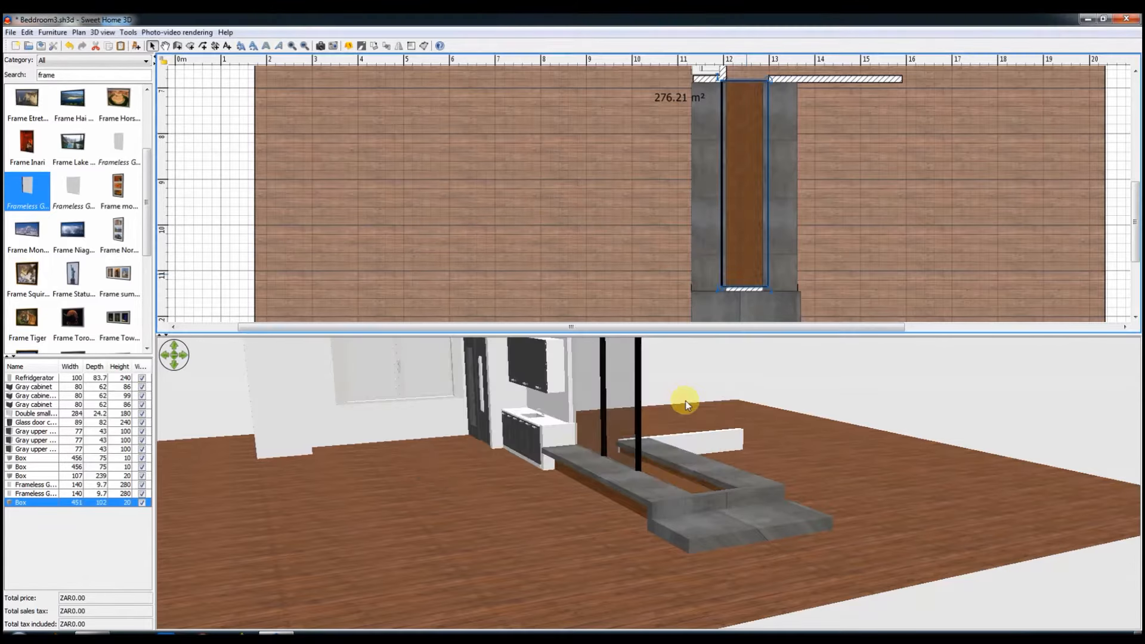
Step: Set the height of the brown box between the low walls to 25 cm
double_click(740, 261)
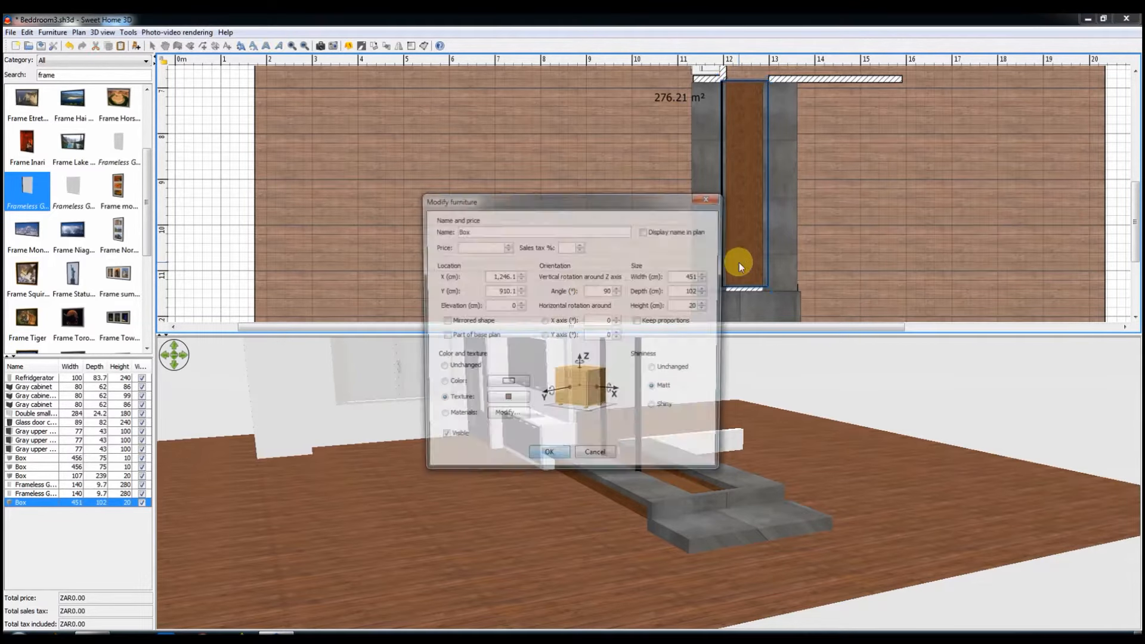
type("25")
key("Return")
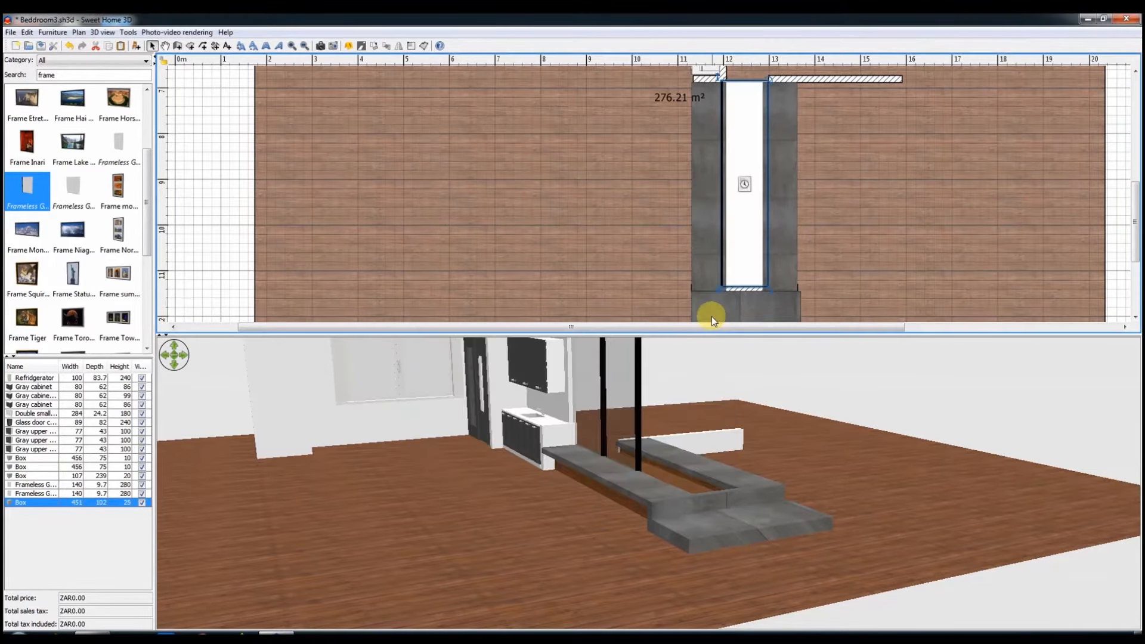
Step: Move the second long slab and its low wall outward, and extend the end wall to 304 cm to meet the slab's outer edge
left_click(796, 249)
left_click(772, 242)
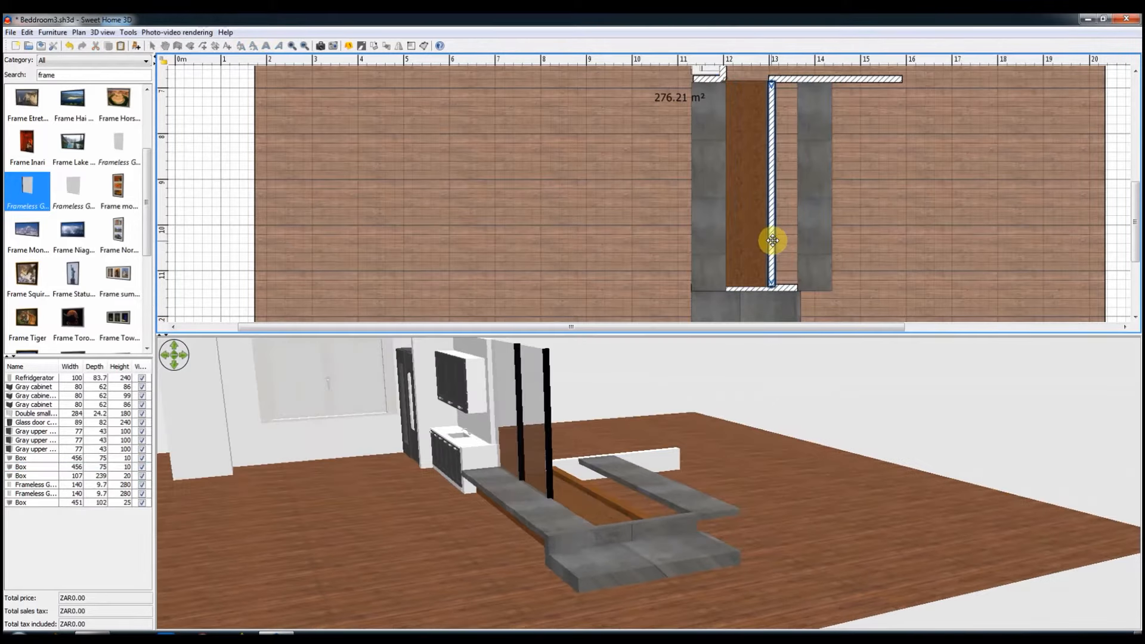
left_click(783, 288)
left_click_drag(802, 289, 832, 289)
left_click(769, 258)
left_click(774, 253)
key("Right")
key("Right")
key("Right")
key("Right")
key("Right")
key("Right")
key("Right")
key("Right")
key("Right")
key("Right")
key("Right")
key("Right")
key("Right")
key("Right")
key("Right")
key("Right")
key("Right")
key("Right")
key("Right")
key("Right")
key("Right")
key("Right")
key("Right")
key("Right")
key("Right")
key("Right")
key("Right")
key("Right")
key("Right")
key("Right")
key("Right")
key("Right")
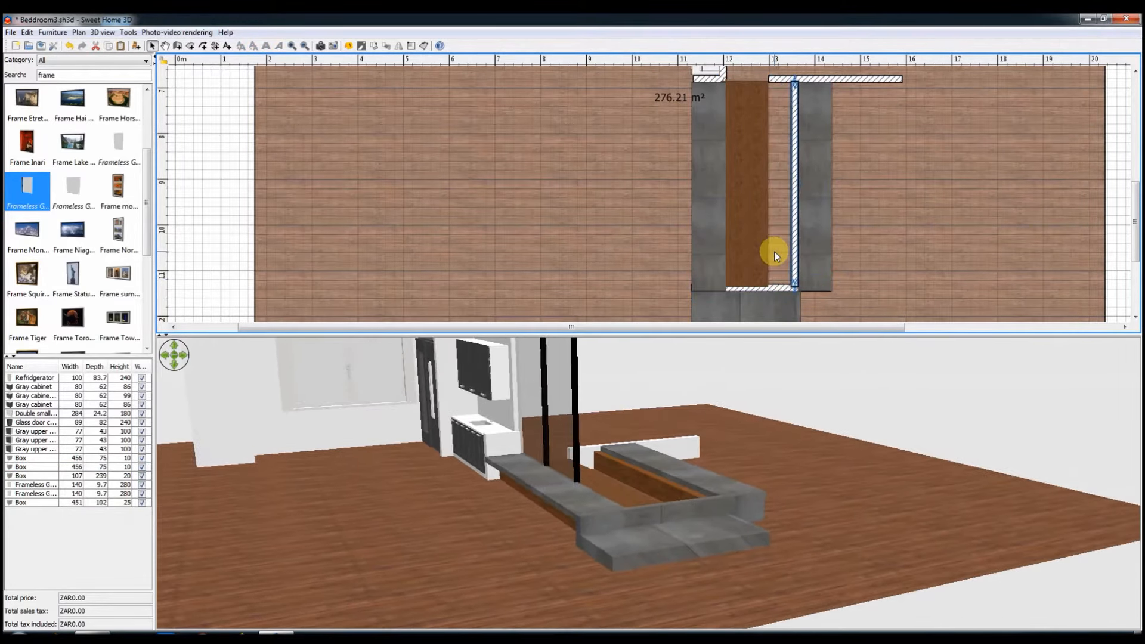
Step: Enlarge the box in front of the end wall to 121 x 308 cm so it spans the widened end wall
left_click(760, 255)
left_click(793, 291)
scroll(792, 291, "down", 2)
left_click_drag(764, 166, 792, 163)
left_click_drag(717, 190, 689, 195)
left_click_drag(646, 464, 682, 508)
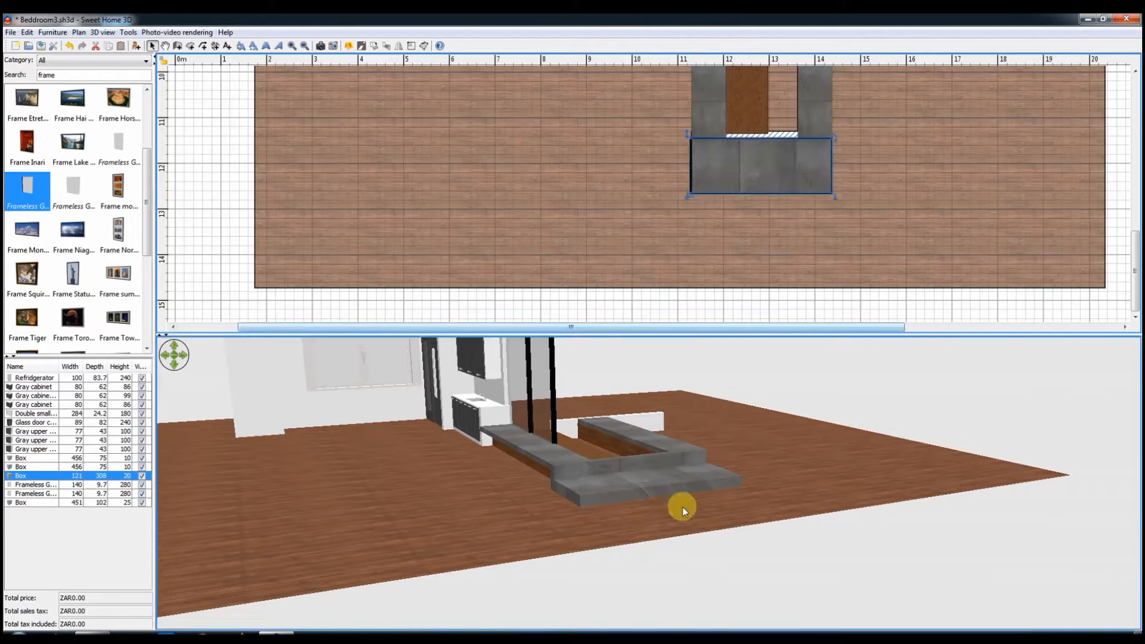
Step: Set the end wall's thickness to 30 cm
double_click(776, 133)
key("Return")
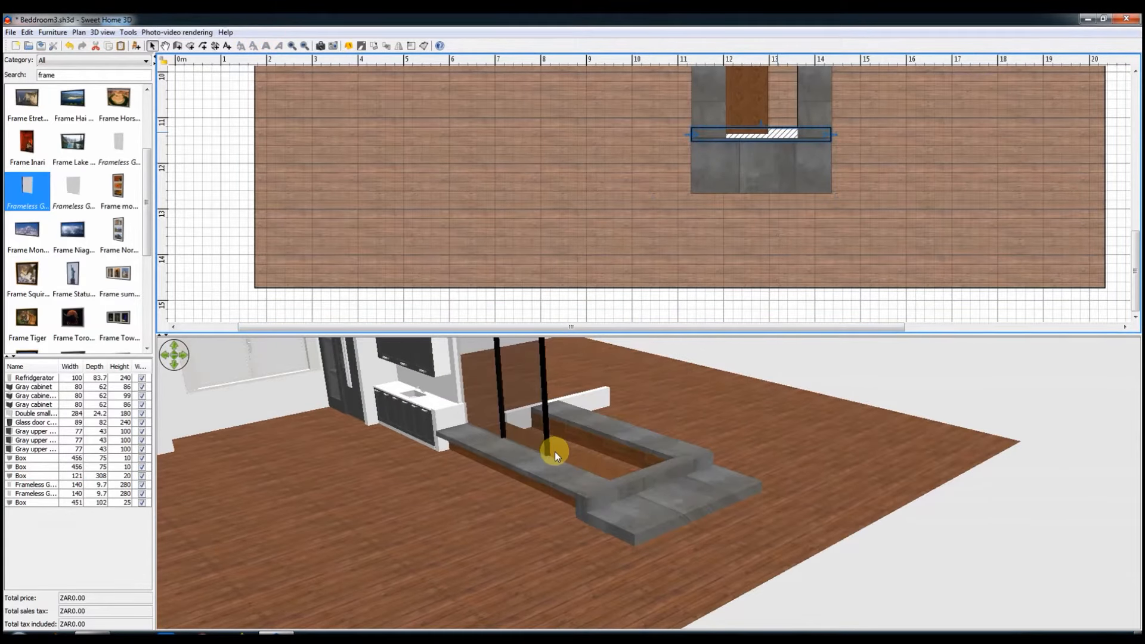
Step: Try to increase the end wall's thickness to 60 cm
double_click(779, 131)
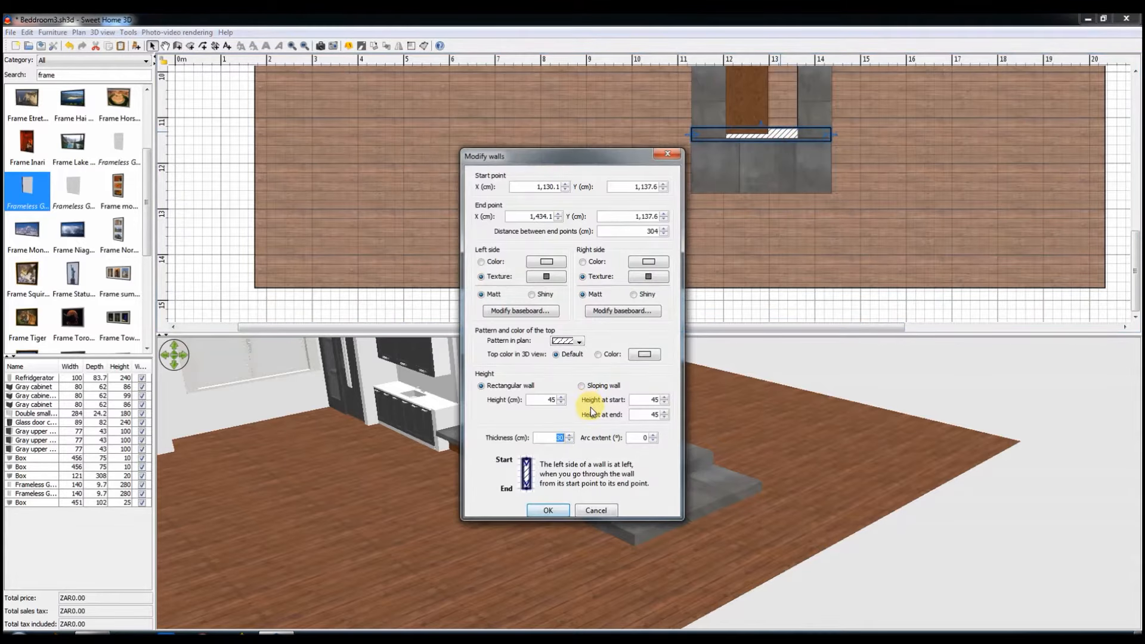
key("Return")
double_click(783, 132)
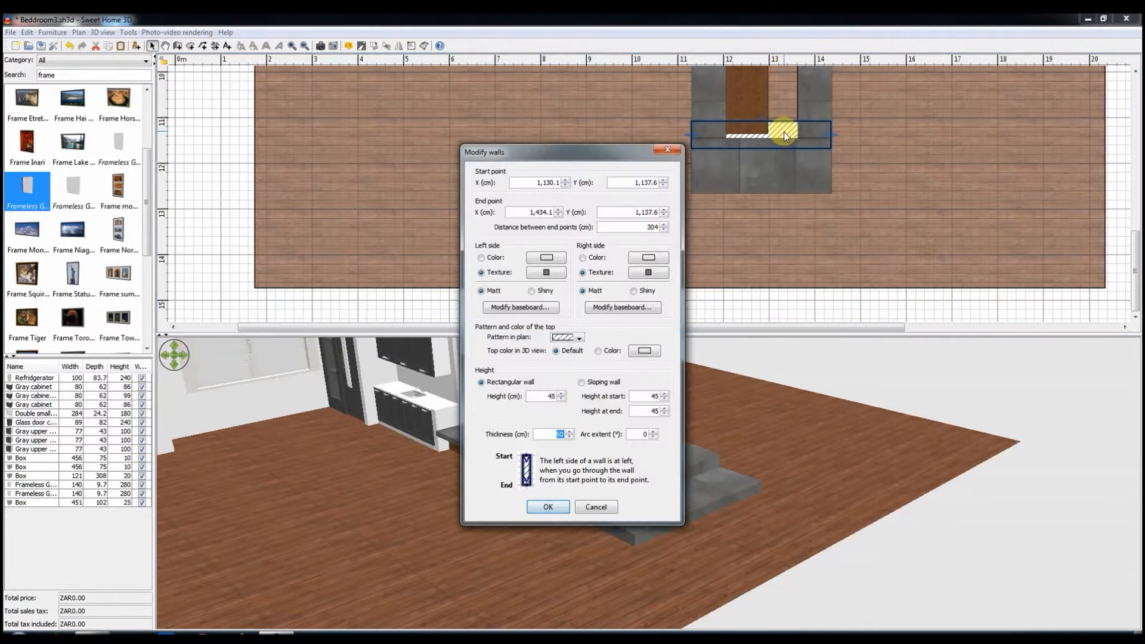
left_click(685, 145)
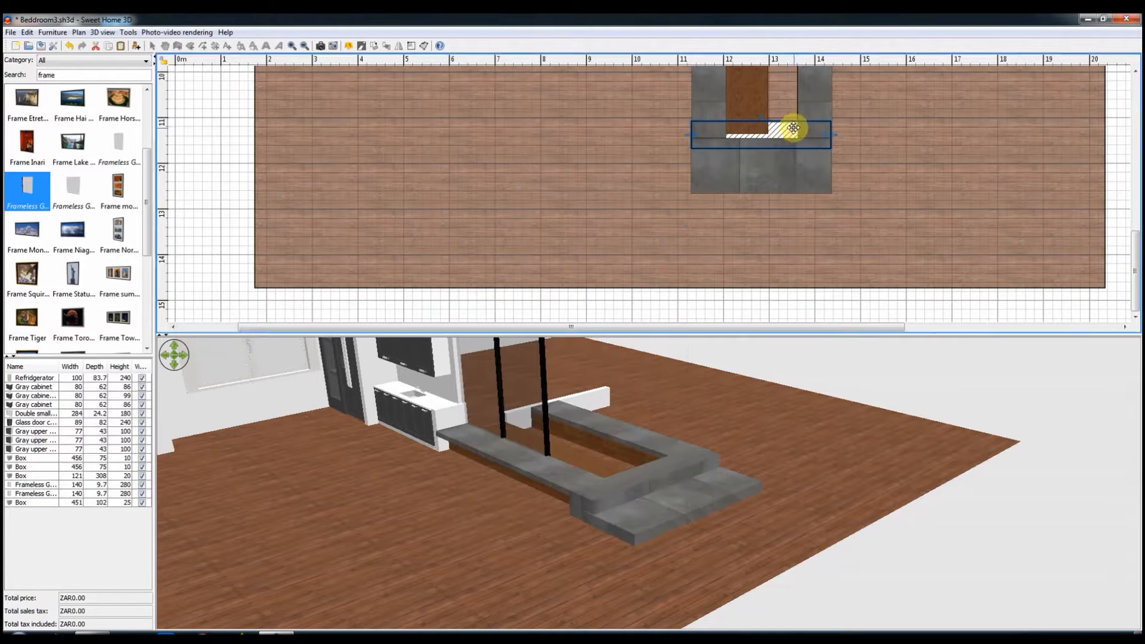
Step: Copy the box in front of the end wall and place the copy behind it, across the ends of the two long slabs
left_click(789, 173)
key("ctrl+c")
key("ctrl+v")
left_click_drag(786, 181, 776, 119)
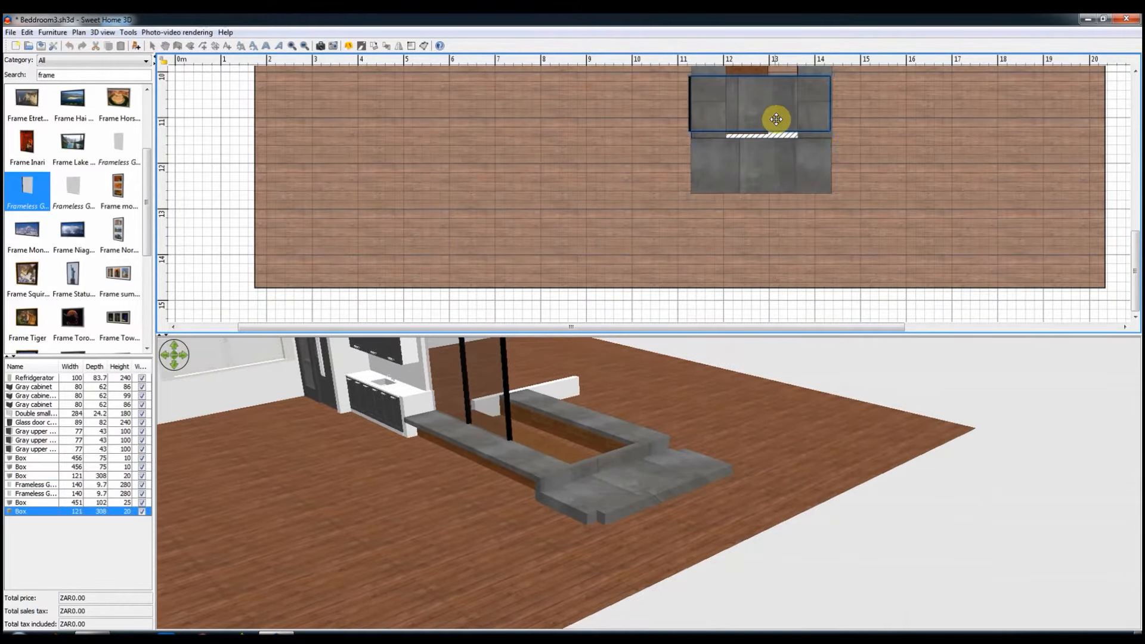
scroll(770, 118, "up", 1)
double_click(711, 136)
left_click(721, 196)
left_click(765, 186)
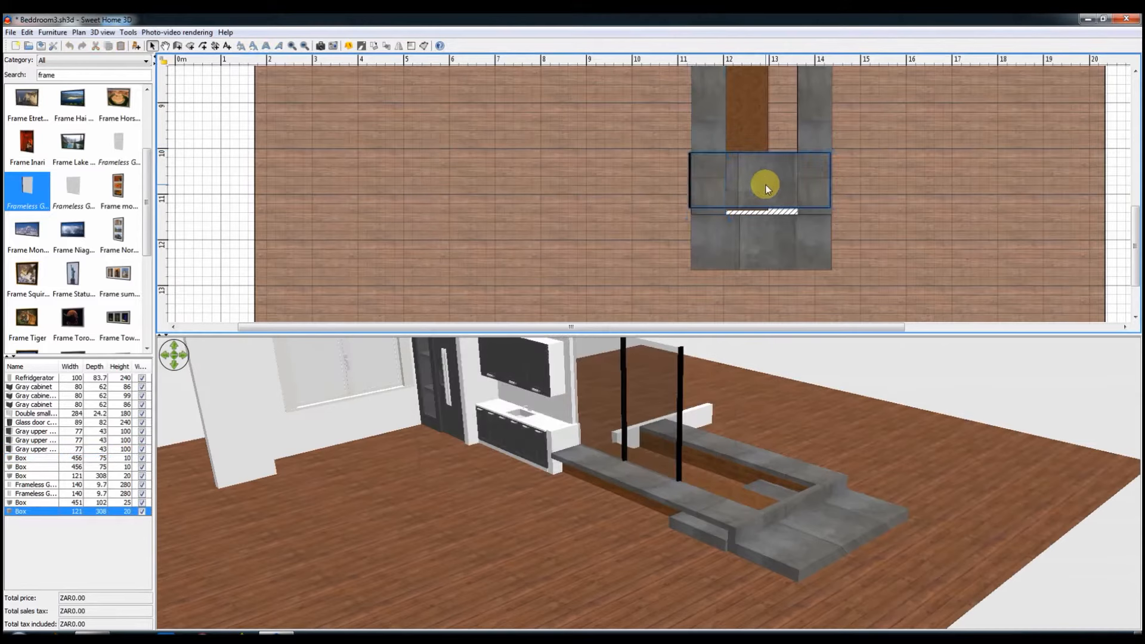
Step: Make the copied box 121 x 298 x 10 cm and level with the long slabs, and save the project
double_click(767, 189)
double_click(697, 305)
type("10")
left_click(548, 459)
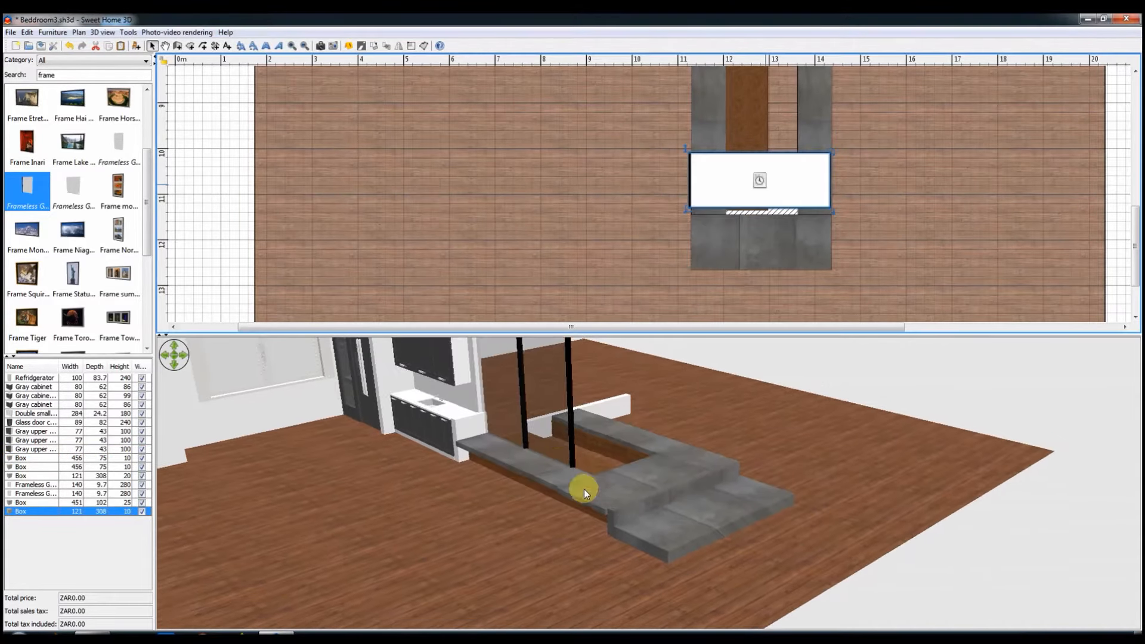
left_click_drag(687, 208, 720, 215)
left_click(42, 45)
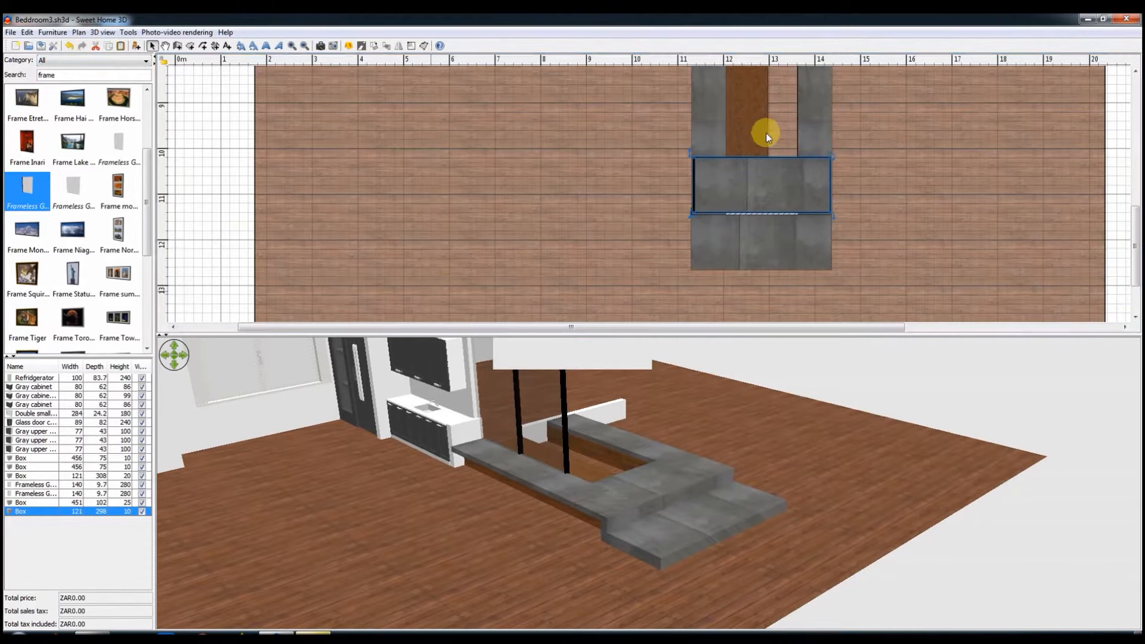
Step: Resize the brown box to 345 x 166 cm to fit the enclosed bed and set its height to 30 cm
left_click(762, 133)
scroll(760, 144, "up", 1)
left_click_drag(721, 289, 718, 238)
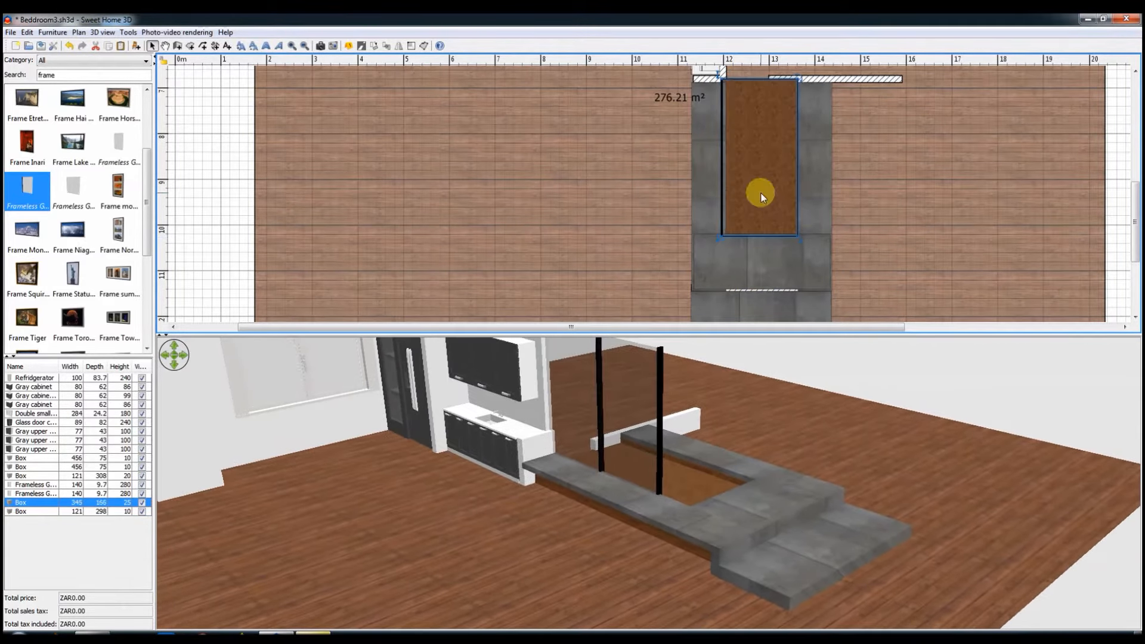
double_click(759, 192)
type("30")
key("Return")
Step: Search the furniture catalog for grass and place Grass long in the soil bed at the end nearest the step
left_click_drag(69, 76, 24, 73)
type("grass")
left_click_drag(125, 100, 759, 191)
Step: Set the grass patch's elevation to 35 cm
double_click(759, 188)
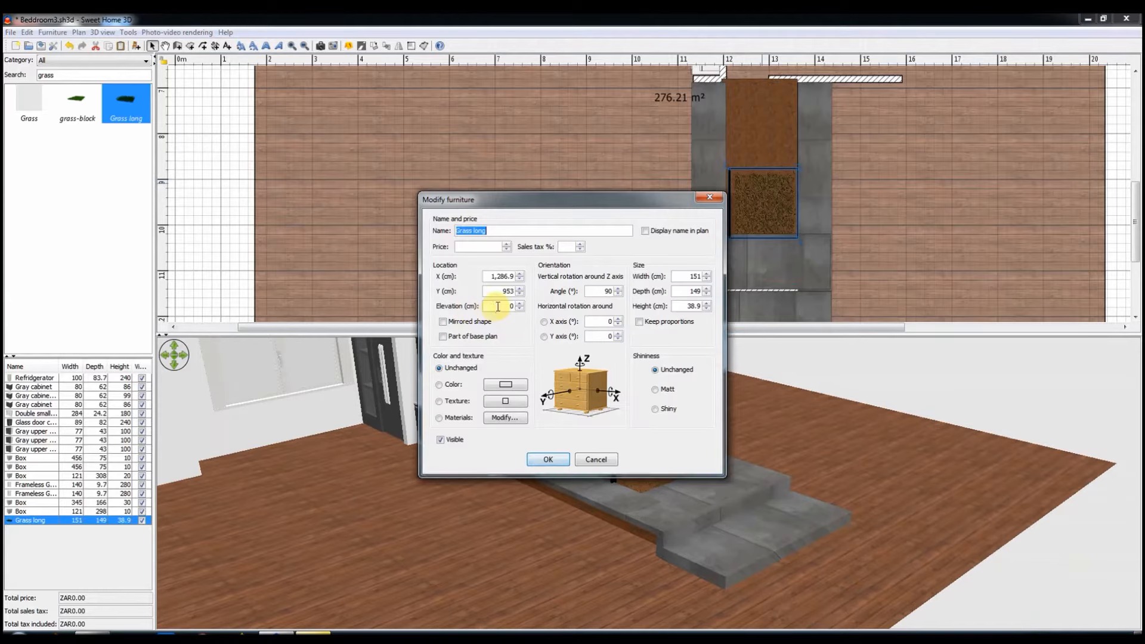
key("Return")
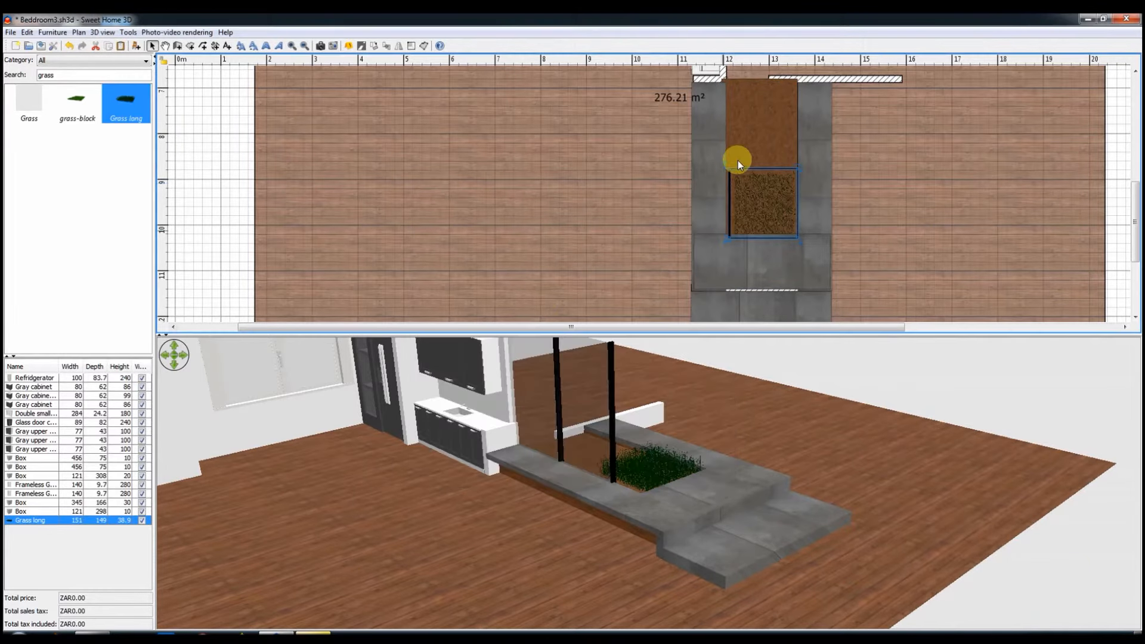
double_click(739, 163)
key("Escape")
left_click(778, 227)
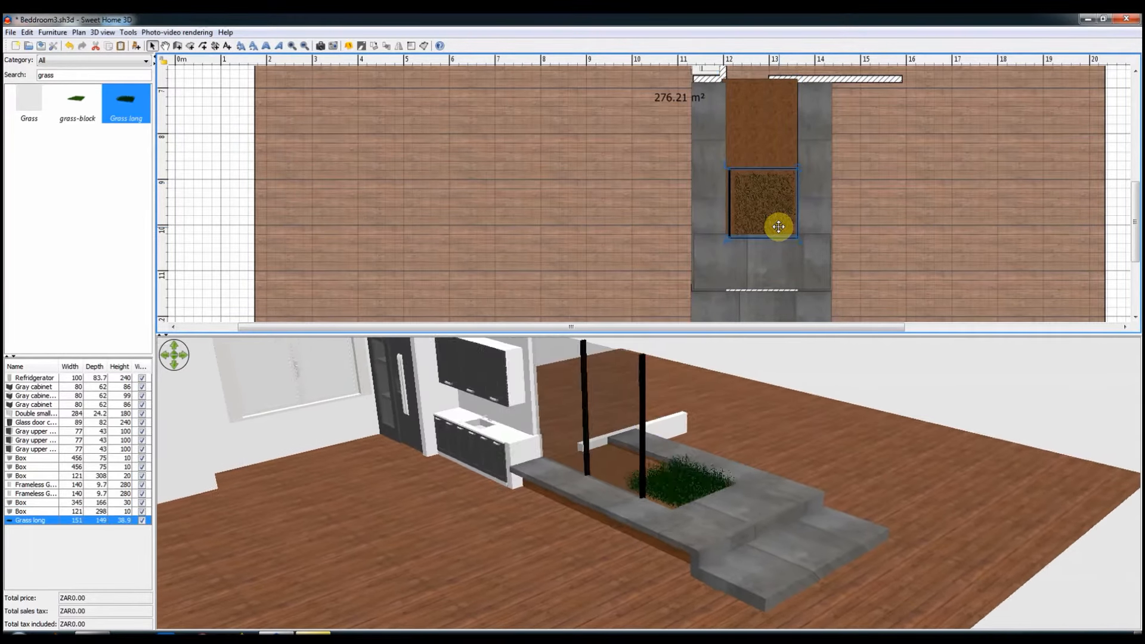
double_click(778, 227)
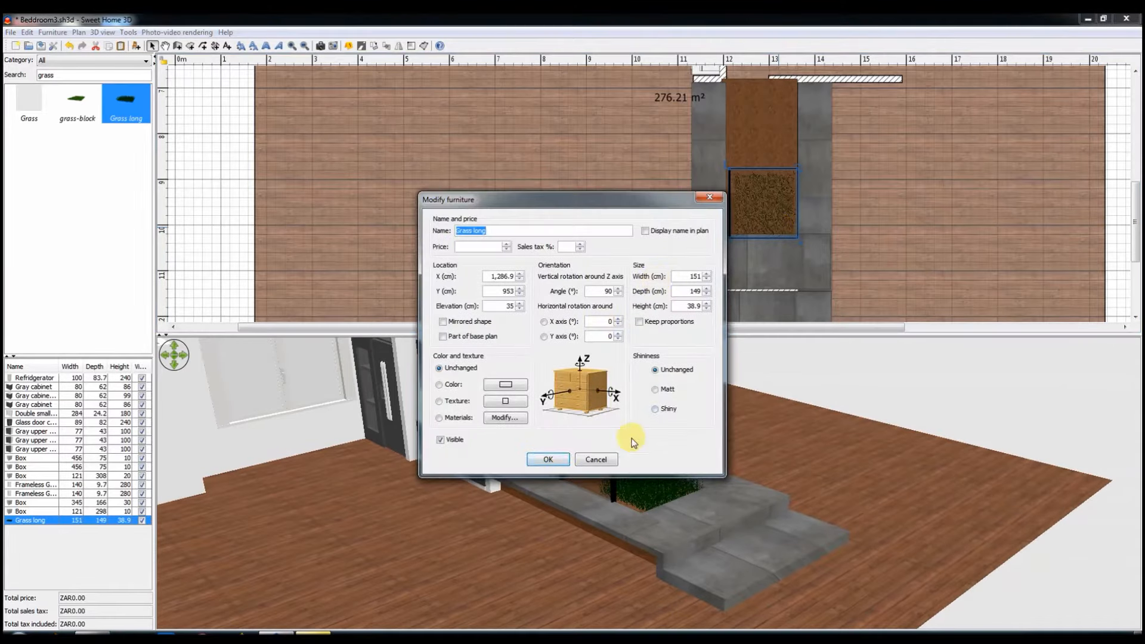
left_click(548, 459)
Step: Copy the grass patch into the other half of the bed and stretch both patches to cover the soil
left_click_drag(727, 238, 758, 103)
key("ctrl+c")
key("ctrl+v")
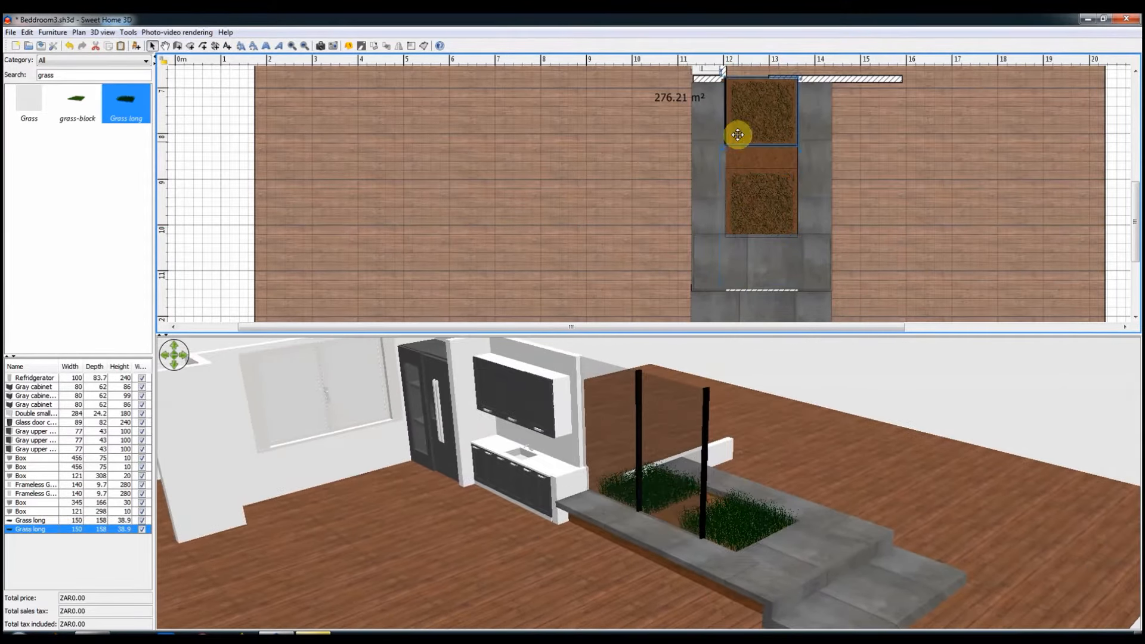
left_click_drag(722, 144, 721, 158)
left_click_drag(745, 209, 722, 236)
left_click_drag(664, 577, 613, 542)
Step: Search the catalog for plants and place Outside plant1 in the middle of the grass bed
left_click_drag(68, 75, 21, 79)
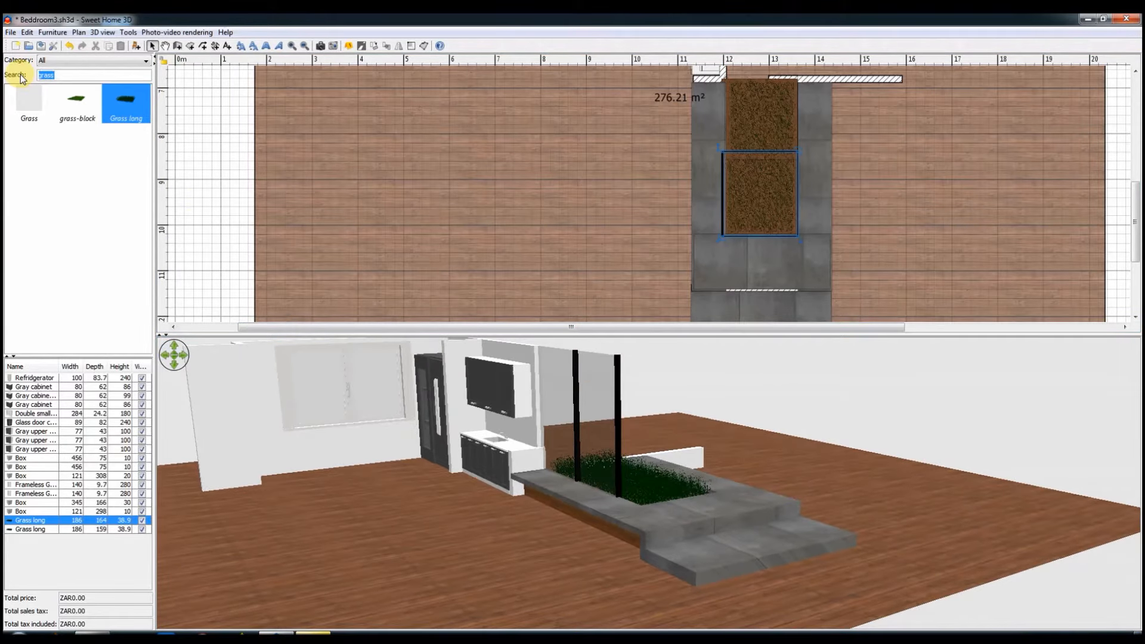
type("plant")
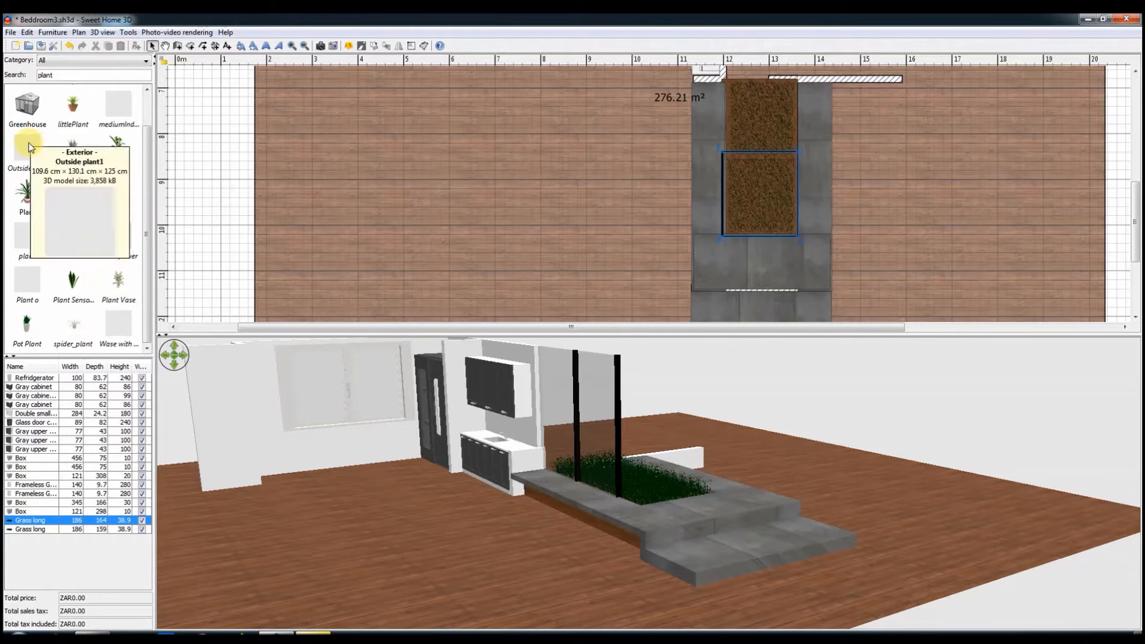
left_click_drag(27, 149, 257, 205)
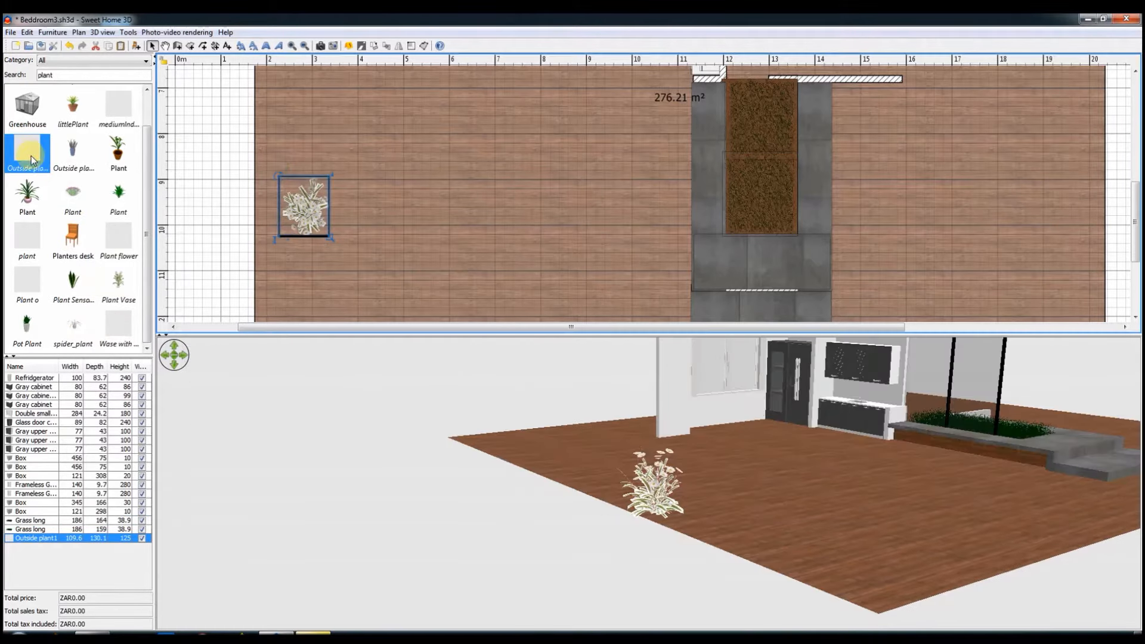
left_click_drag(257, 212, 761, 166)
Step: Place the pointed-leaf Plant Senso... model in the grass near the step end and set its elevation to 35 cm
left_click_drag(72, 285, 760, 206)
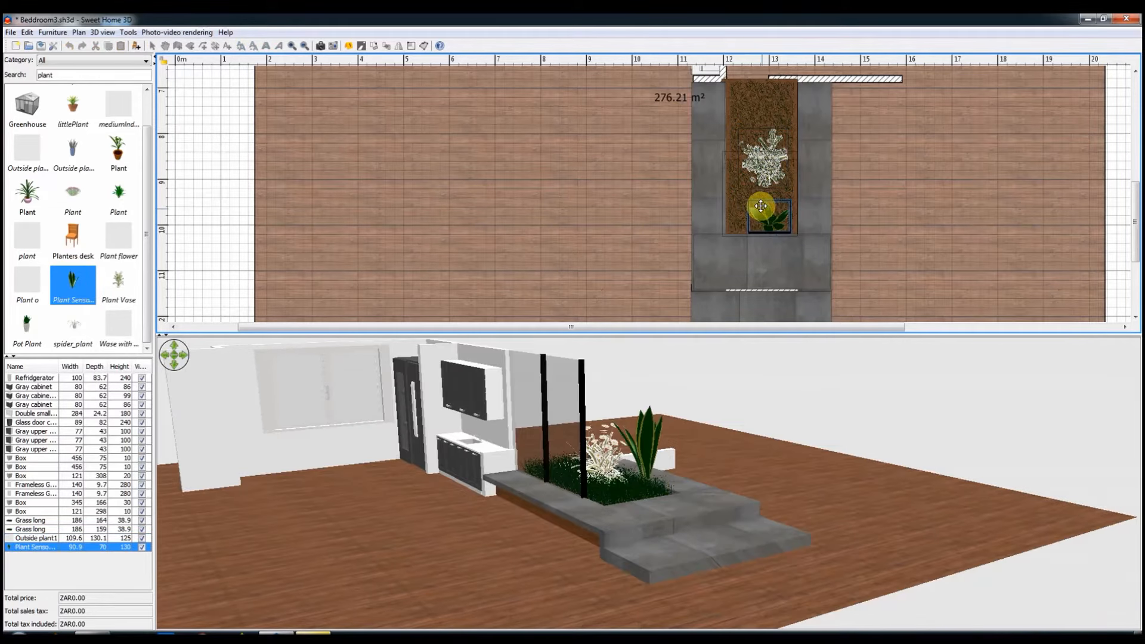
double_click(760, 206)
type("35")
key("Return")
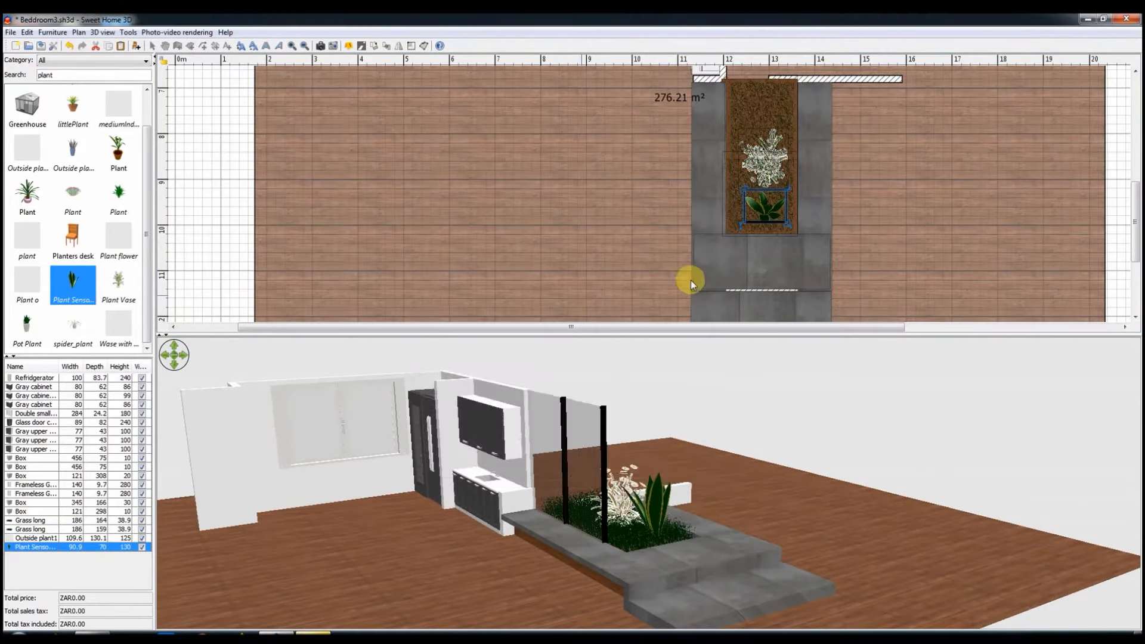
Step: Delete the white Outside plant1 from the middle of the grass bed
left_click(767, 181)
left_click(764, 155)
left_click(695, 483)
right_click(694, 479)
right_click(632, 458)
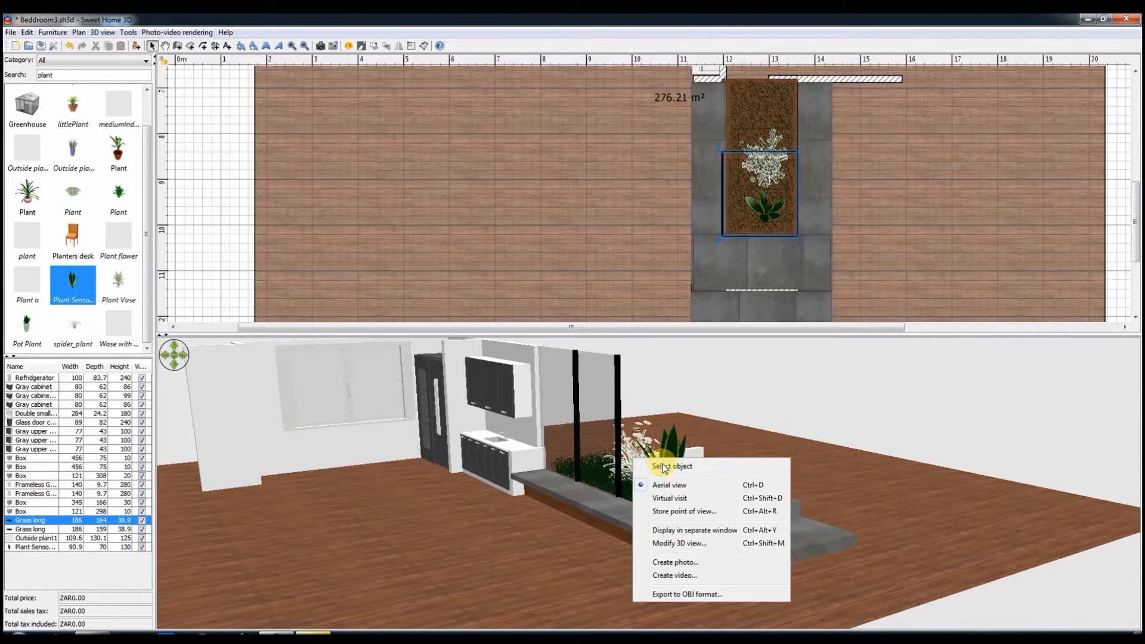
left_click(660, 465)
left_click(787, 187)
key("Delete")
Step: Place two copies of the pointed-leaf plant along the grass bed, each turned to a different angle
left_click(764, 215)
left_click_drag(764, 215, 763, 168, "ctrl")
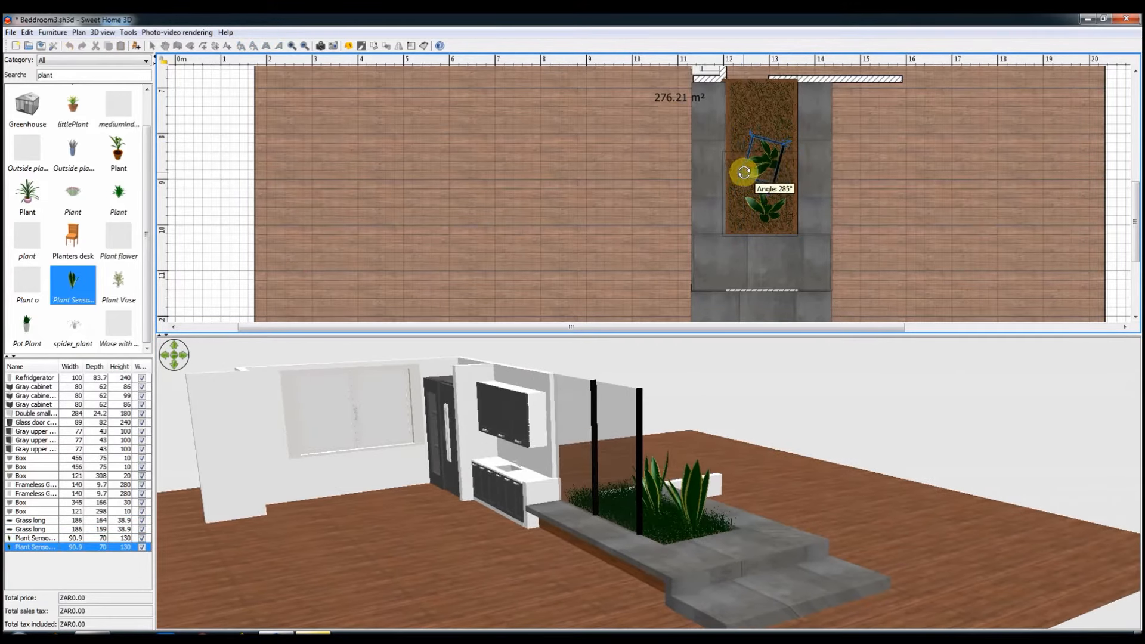
left_click_drag(744, 172, 765, 117, "ctrl")
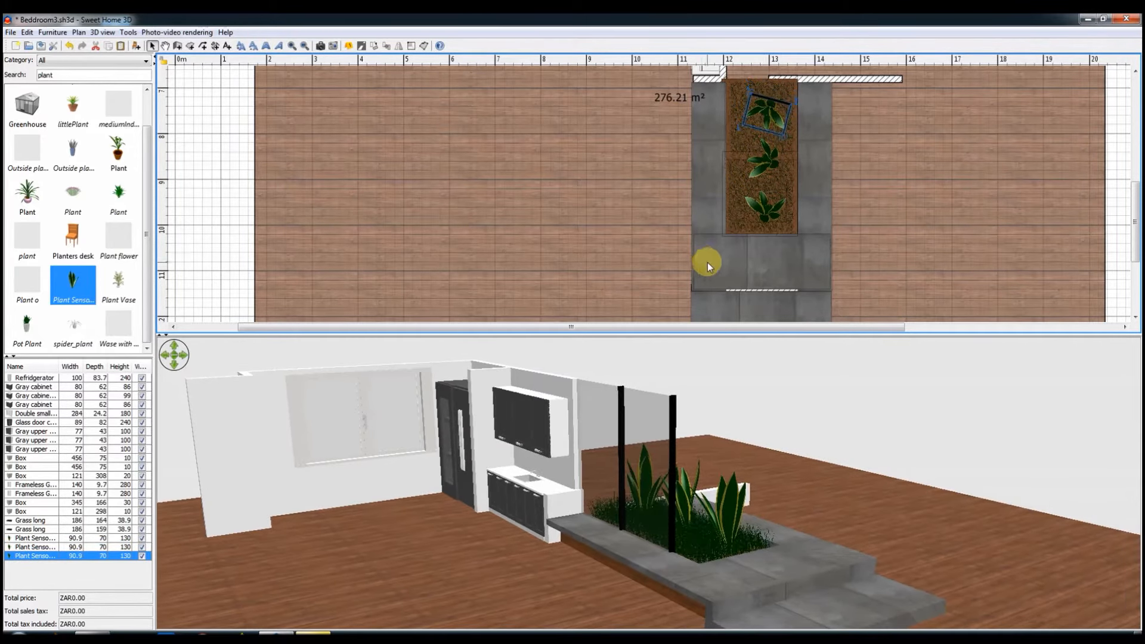
Step: Copy a frameless glass panel, rotate the copy to 180°, and place it across the kitchen end of the planted bed
scroll(702, 262, "up", 3)
right_click(619, 394)
left_click(649, 398)
left_click(729, 155)
key("ctrl+c")
key("ctrl+v")
left_click_drag(731, 226, 775, 197)
left_click_drag(725, 193, 746, 160)
double_click(746, 159)
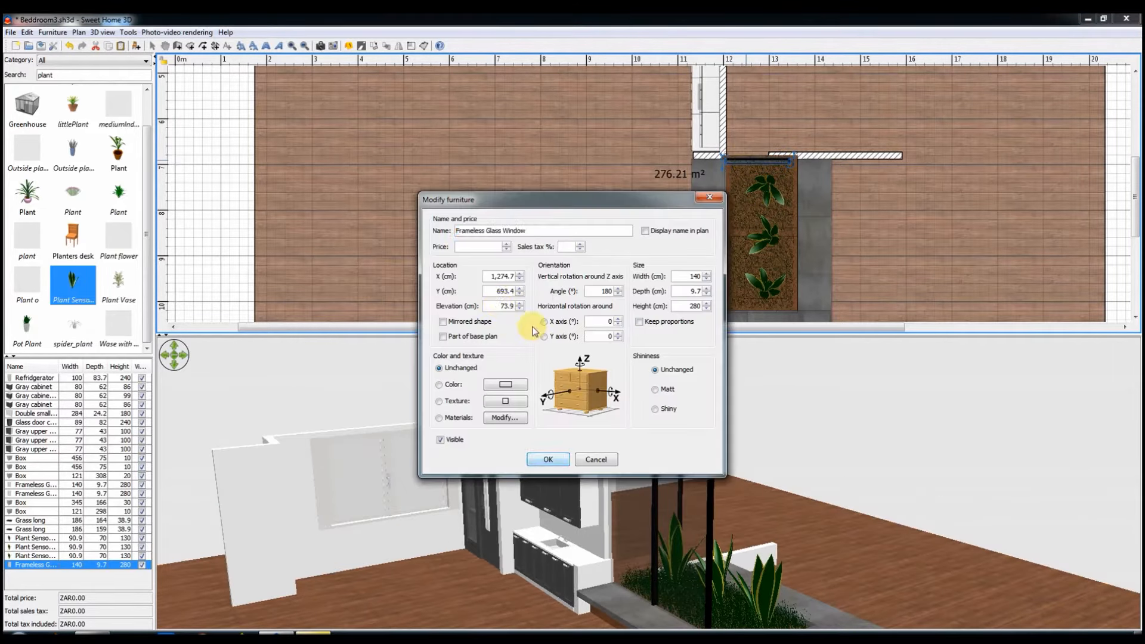
left_click(547, 459)
Step: Copy the glass panel at the kitchen end of the bed and place the copy beside it along the low wall
left_click(782, 178)
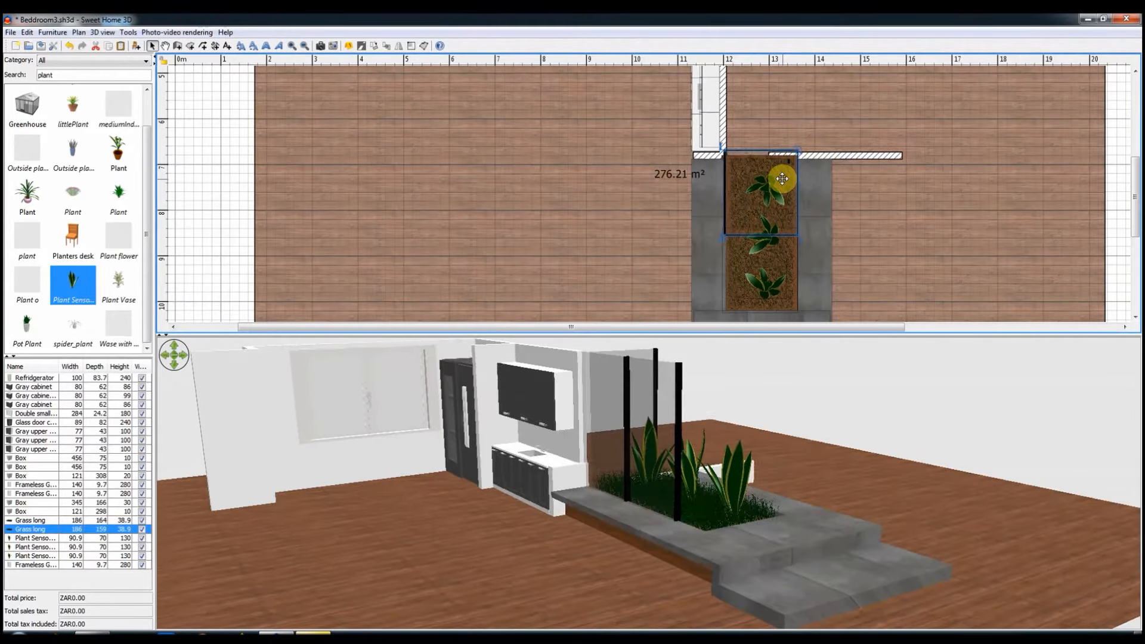
left_click(757, 160)
key("ctrl+c")
key("ctrl+v")
left_click_drag(787, 164, 828, 167)
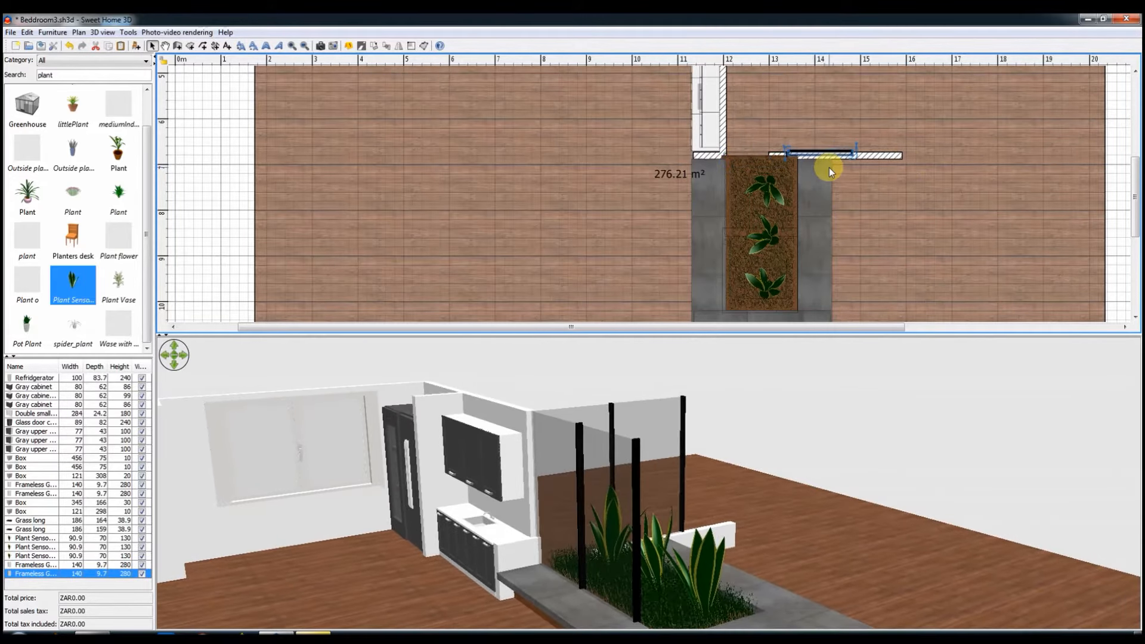
left_click_drag(726, 507, 735, 484)
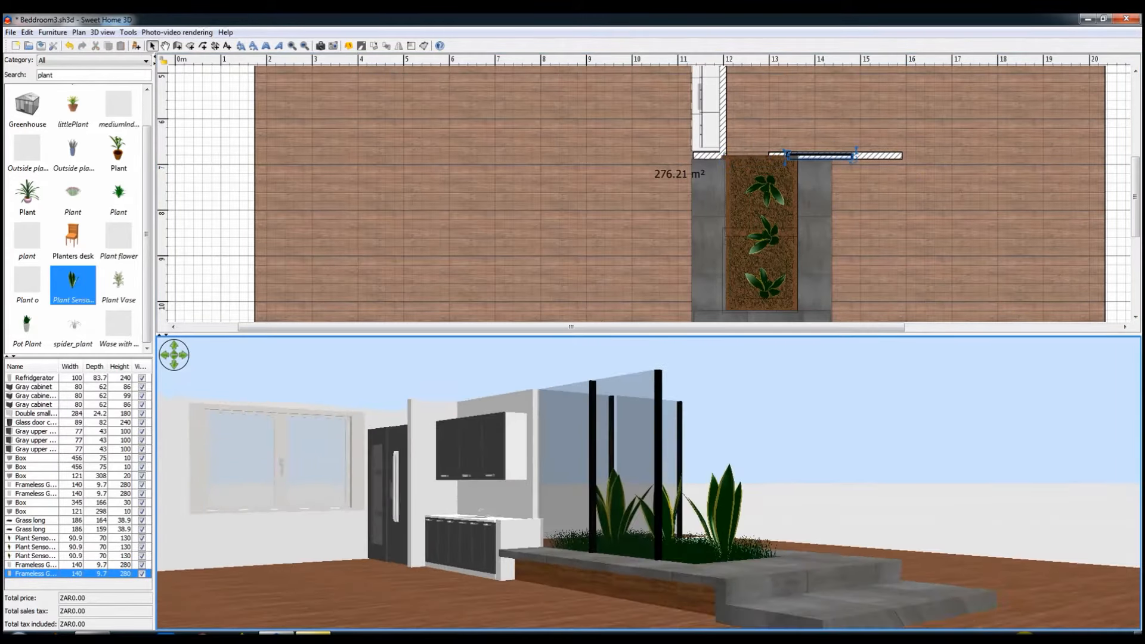
left_click(1039, 637)
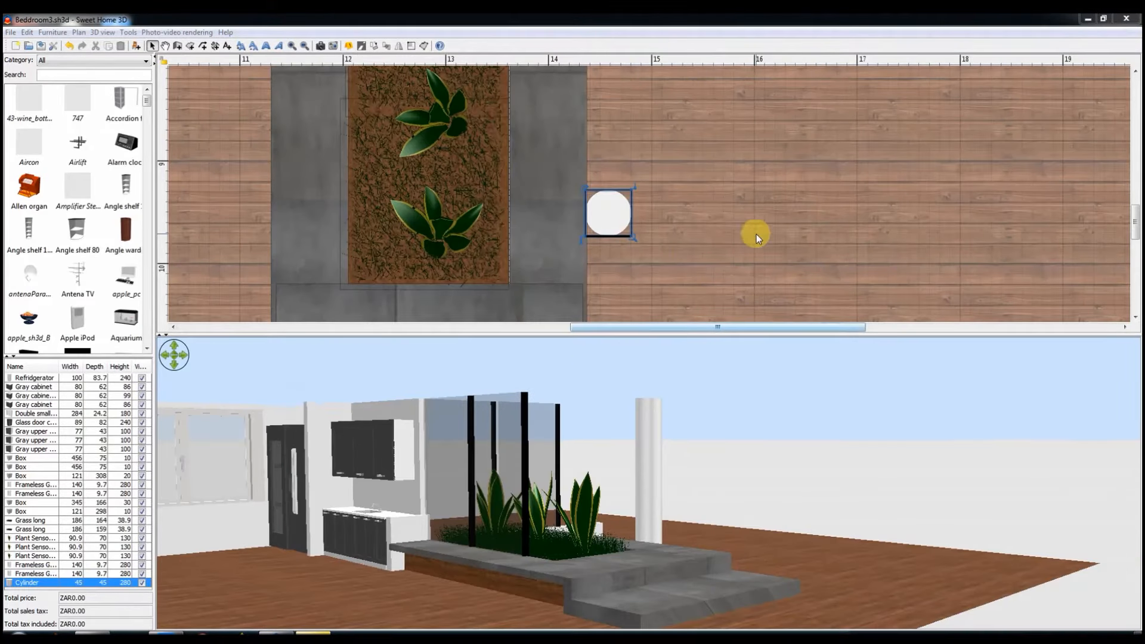
left_click(755, 238)
Step: Search the catalog for beds and place Bed n headborad on the wooden floor beyond the cylinder column, facing the planter
left_click(53, 75)
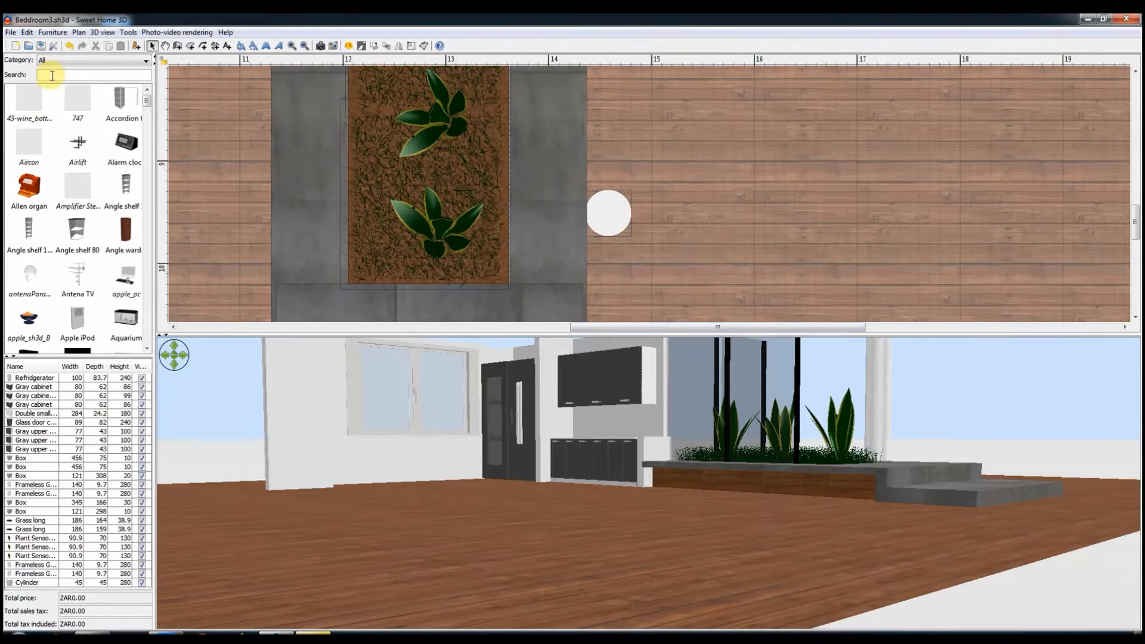
type("bed")
left_click_drag(43, 279, 817, 198)
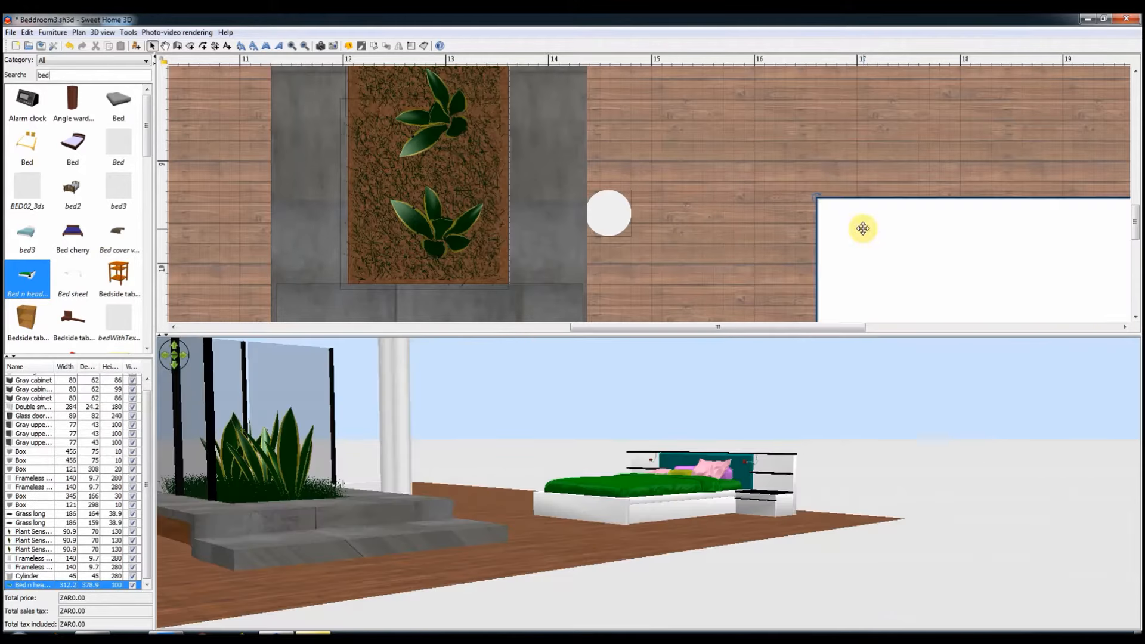
scroll(882, 244, "down", 1, "ctrl")
left_click_drag(870, 268, 827, 244)
scroll(828, 171, "down", 4)
left_click_drag(827, 126, 823, 149)
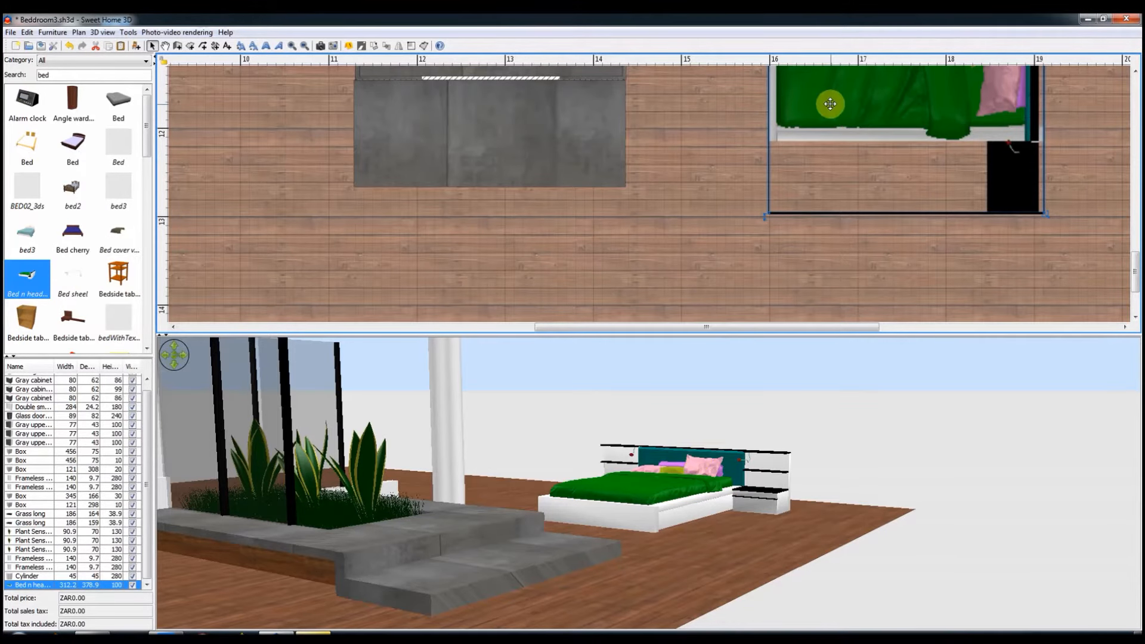
Step: Change the bed's pink pillow material wire_228153184 and green cover material wire_006134006 to white
double_click(825, 119)
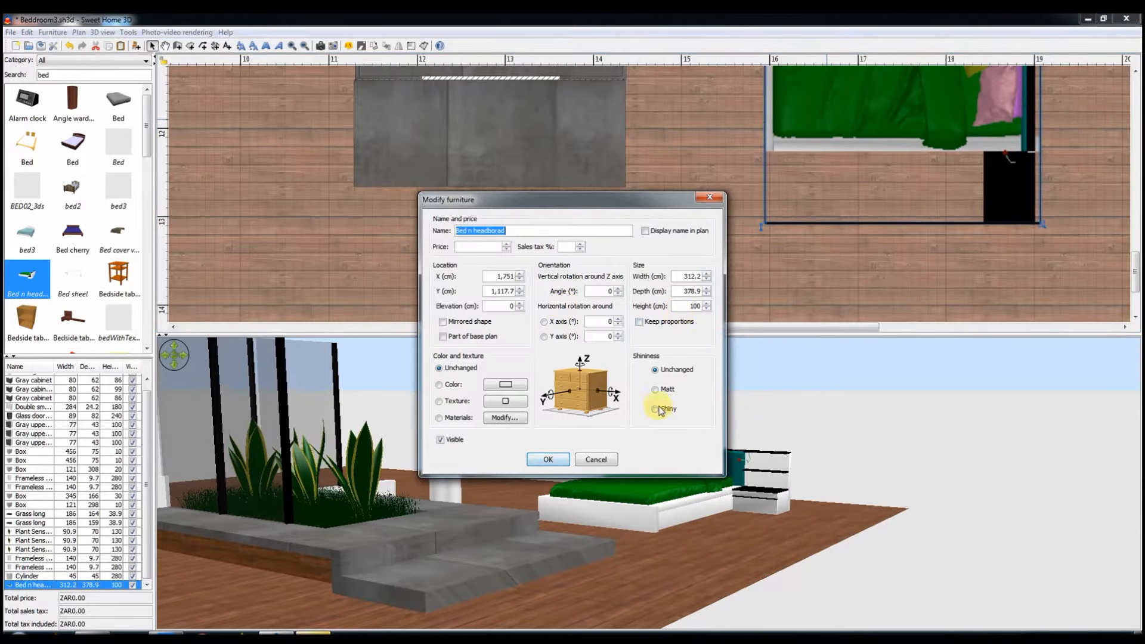
left_click(498, 418)
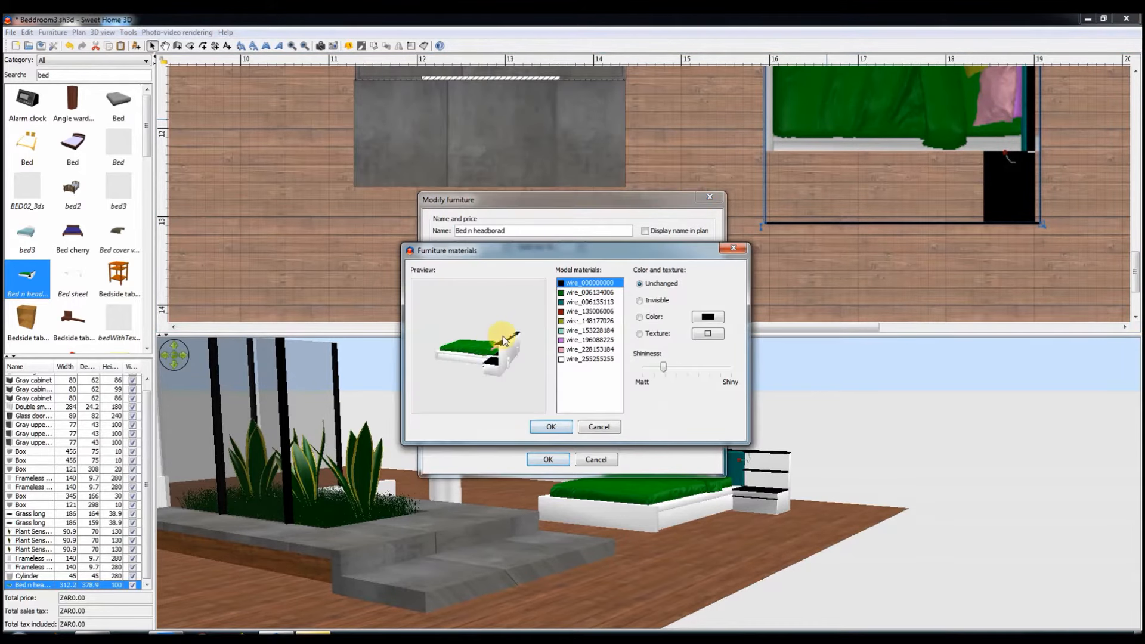
left_click_drag(502, 341, 542, 366)
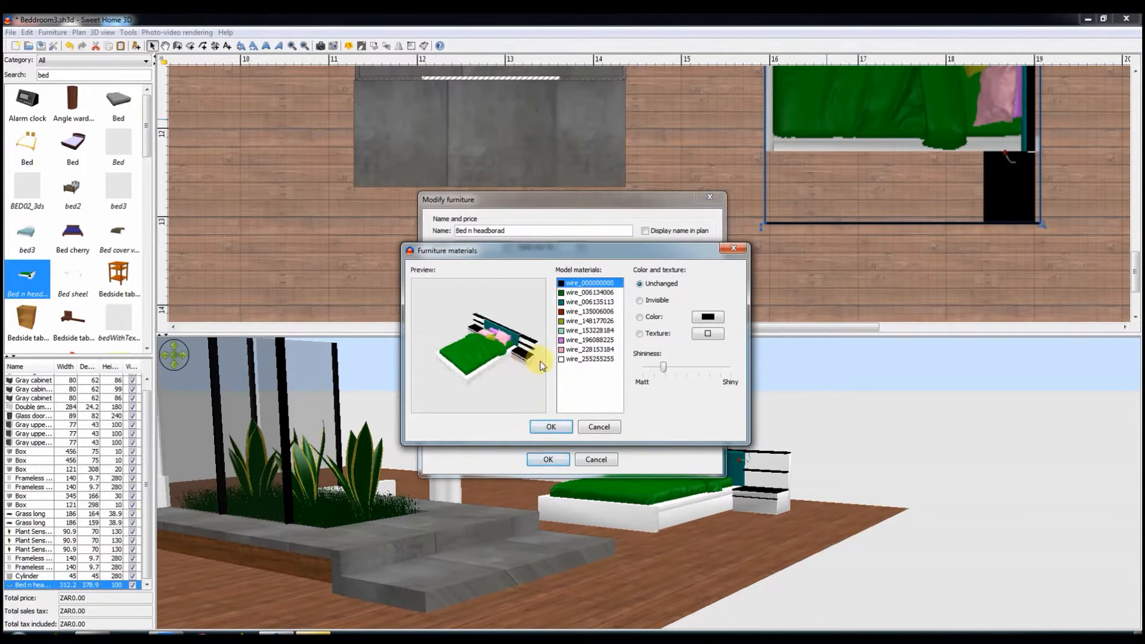
left_click(573, 350)
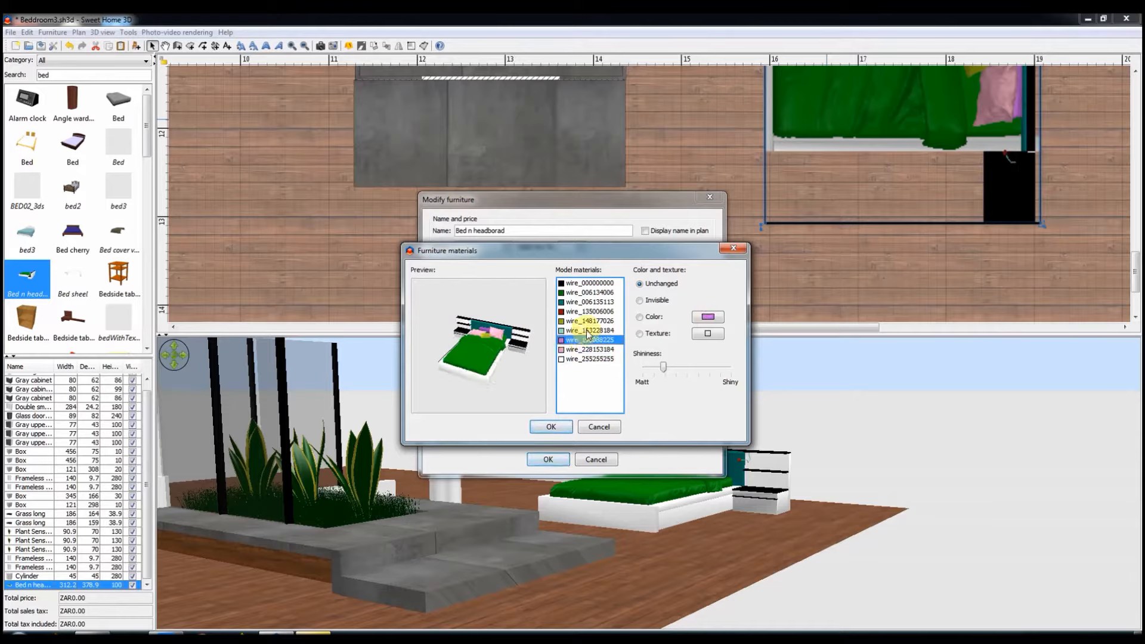
left_click(708, 318)
left_click(529, 425)
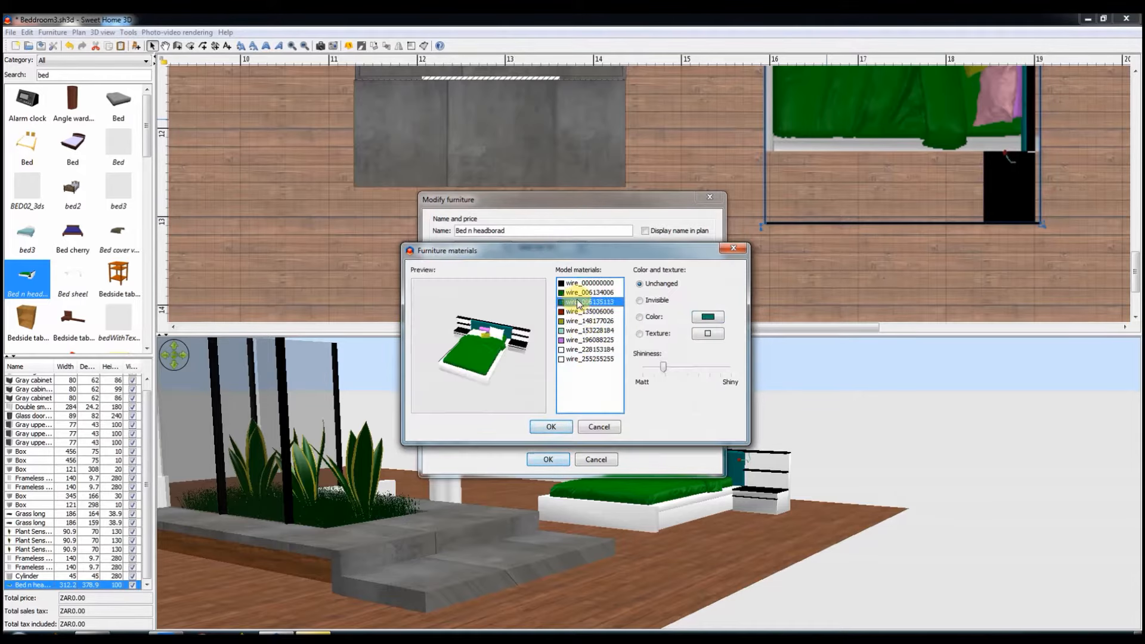
left_click(708, 317)
left_click(537, 427)
left_click(551, 426)
Step: Apply a brown wood texture to the bed frame and side shelves through material wire_255255255
left_click(505, 417)
left_click(702, 320)
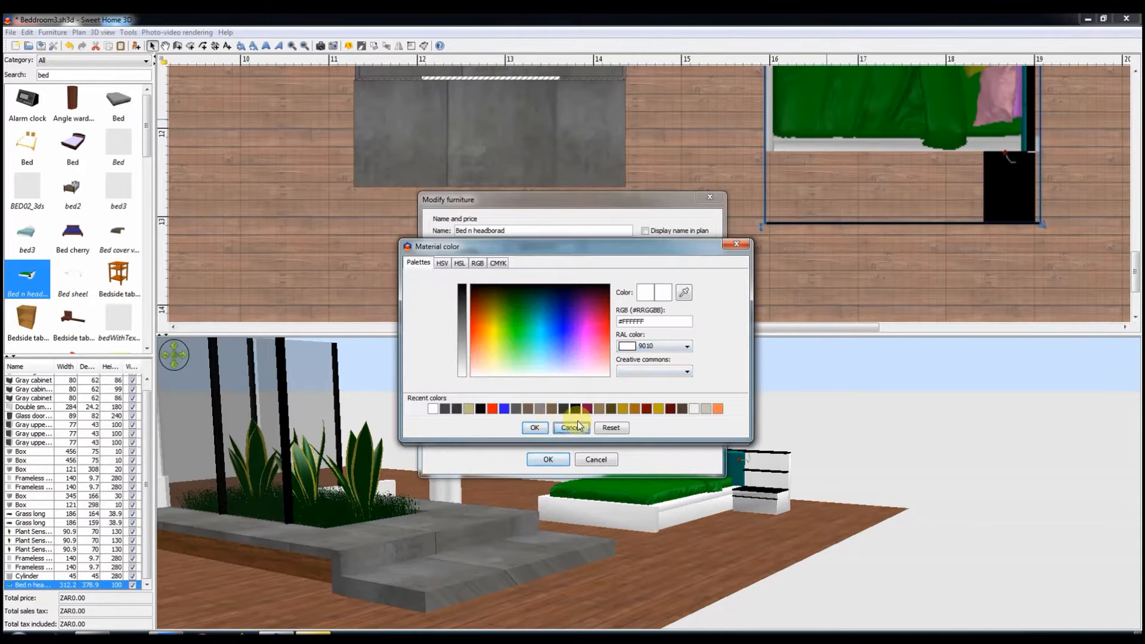
left_click(575, 426)
left_click(706, 334)
left_click(523, 451)
left_click(544, 472)
left_click(553, 428)
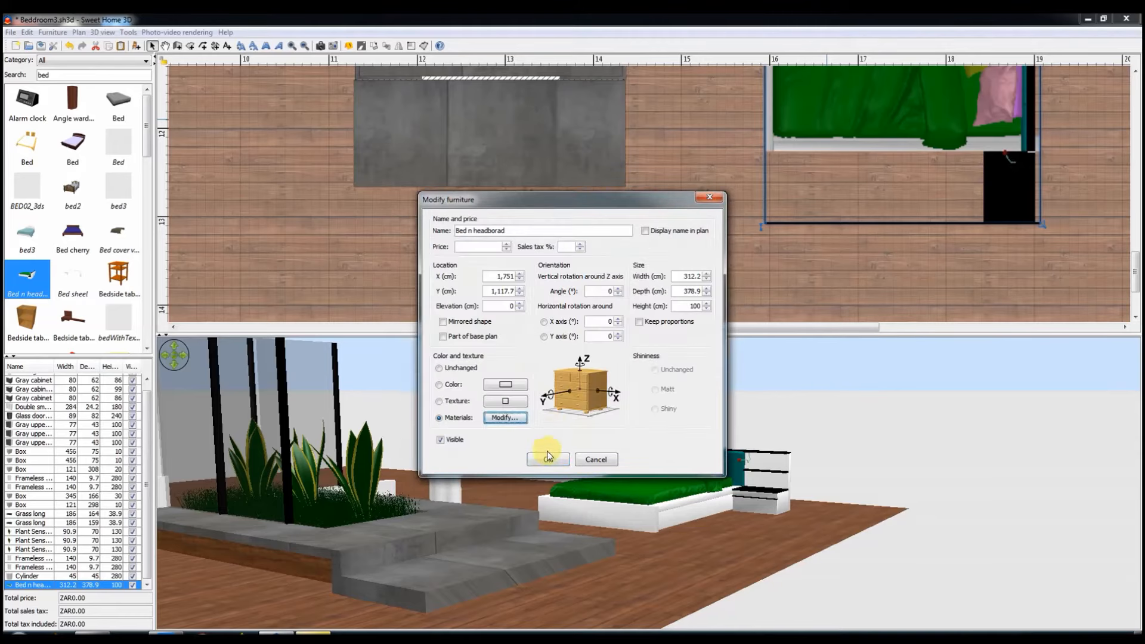
left_click(546, 458)
Step: Change the bed's teal headboard material wire_006135113 to white
left_click_drag(545, 458, 704, 525)
scroll(706, 525, "up", 5)
double_click(922, 121)
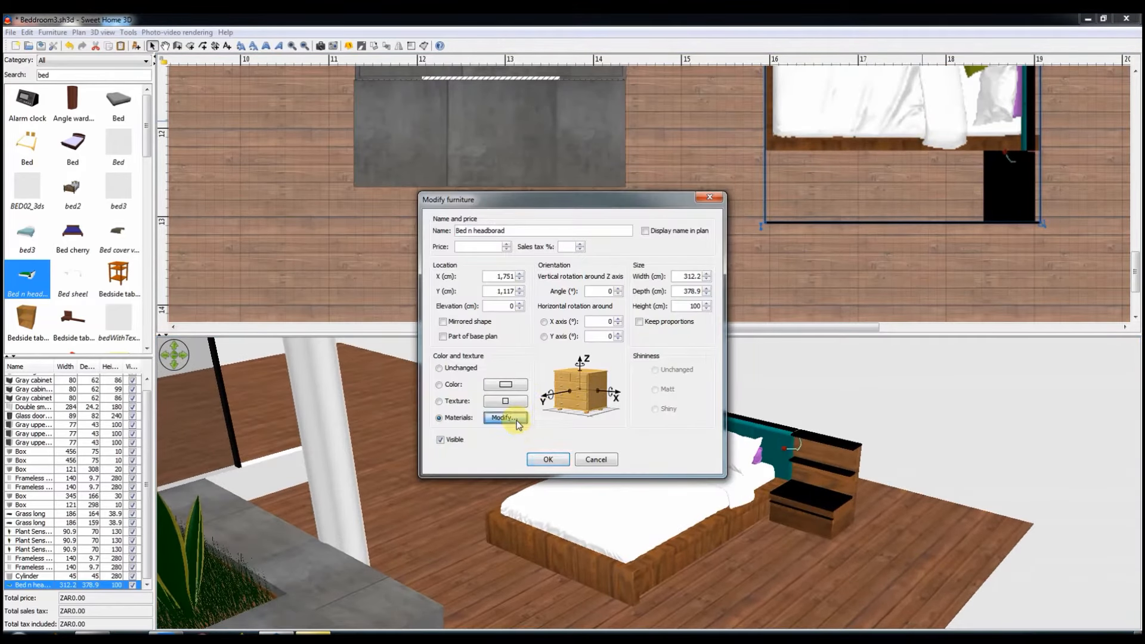
left_click(505, 417)
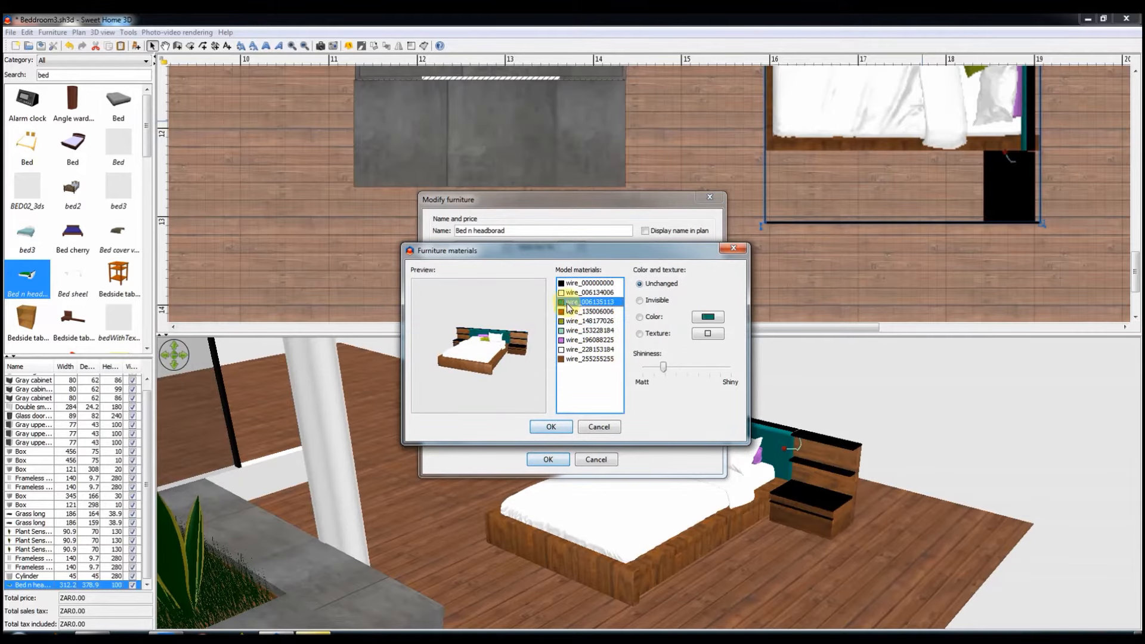
left_click(717, 322)
left_click(438, 409)
left_click(537, 427)
left_click(552, 429)
left_click(549, 459)
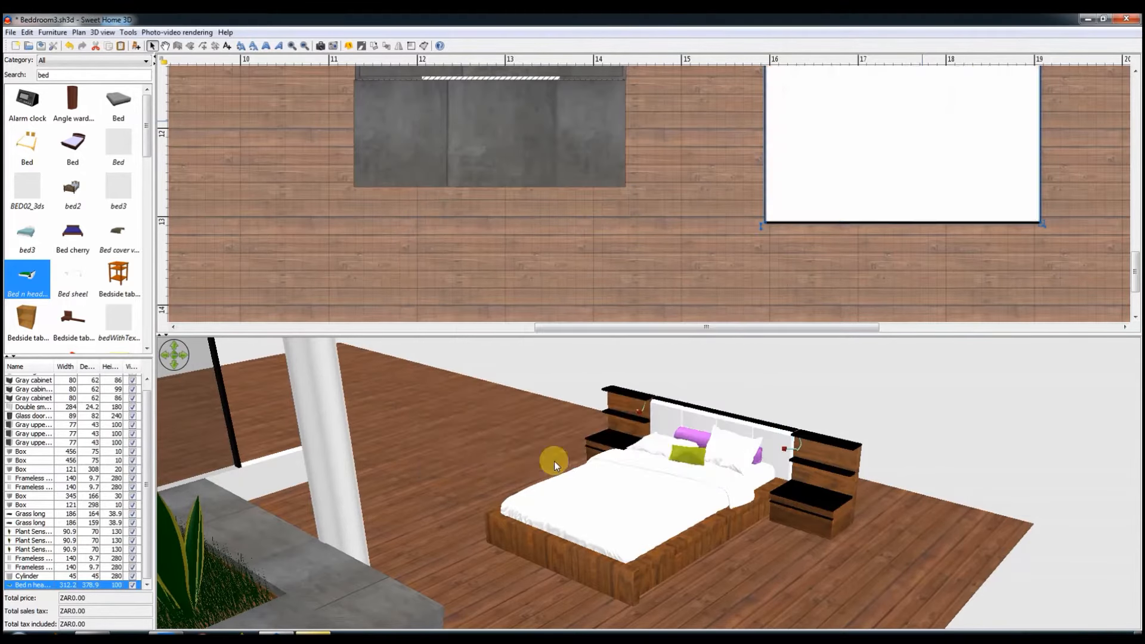
Step: Examine the bed's remaining materials in an enlarged preview to see which parts they cover
left_click_drag(553, 465, 647, 550)
double_click(832, 136)
left_click(500, 416)
left_click_drag(477, 348, 518, 358)
scroll(519, 357, "up", 3)
left_click(599, 292)
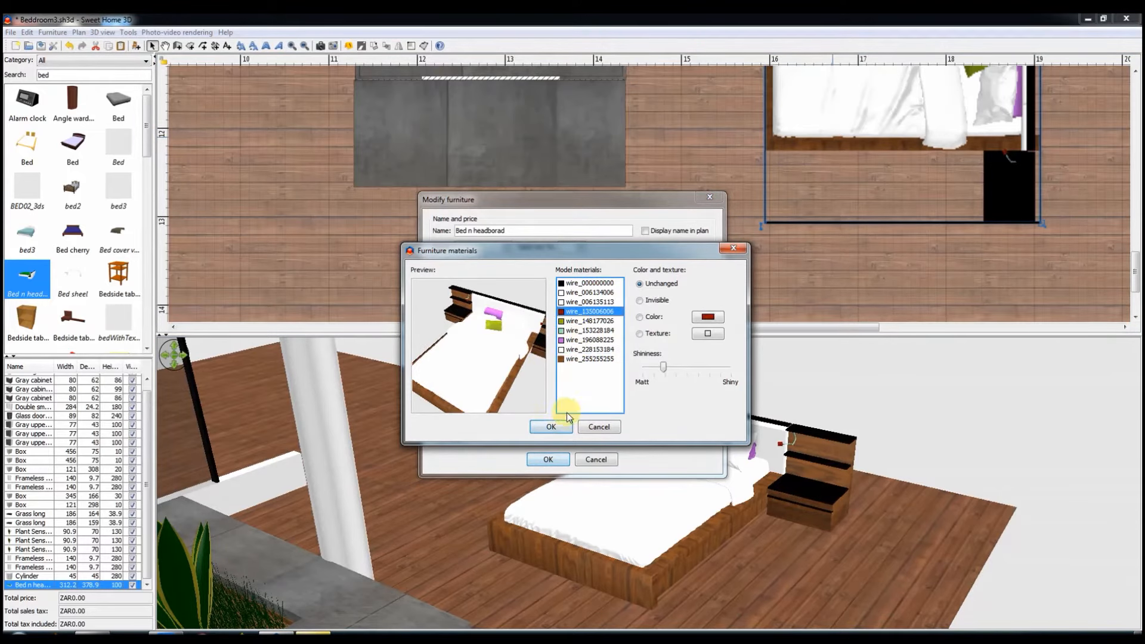
left_click(551, 426)
left_click(547, 459)
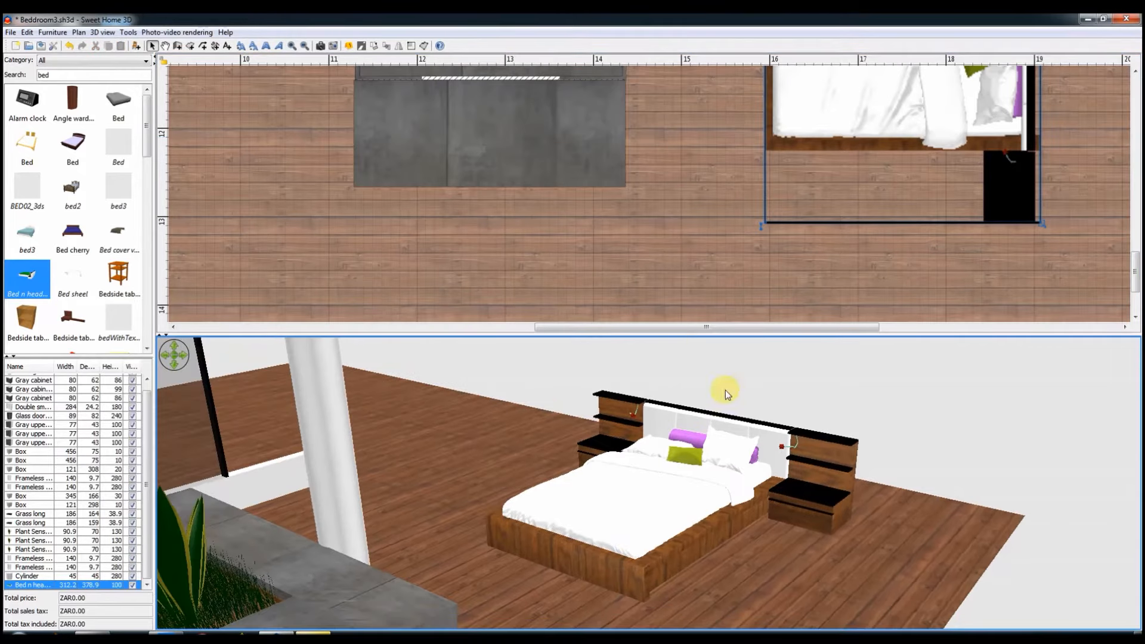
Step: Draw a 15 cm thick wall behind the bed's headboard, from the floor's near edge to level with the kitchen's window wall
scroll(449, 185, "up", 3)
key("ctrl+shift+w")
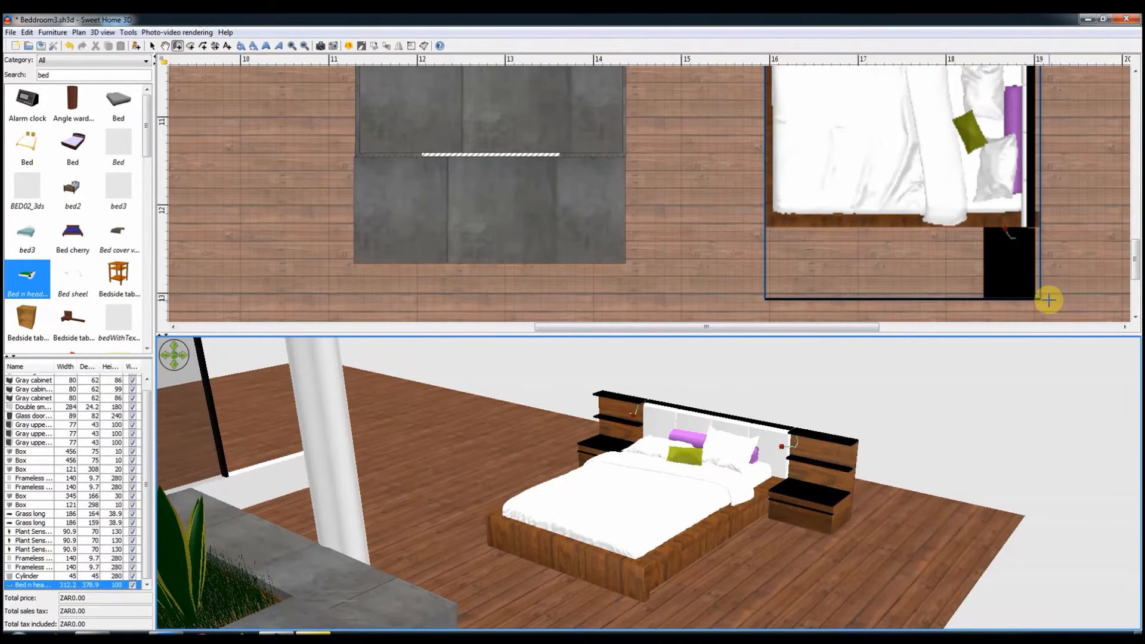
scroll(1048, 300, "down", 5)
left_click(304, 47)
left_click(304, 47)
scroll(821, 292, "down", 5)
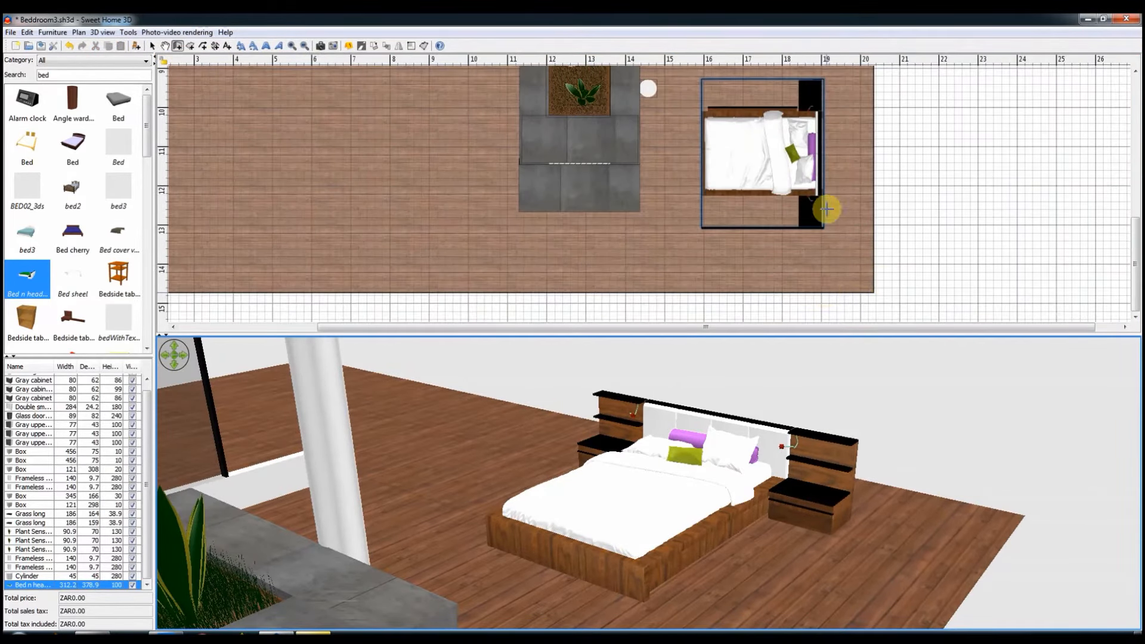
left_click(826, 292)
scroll(828, 149, "up", 12)
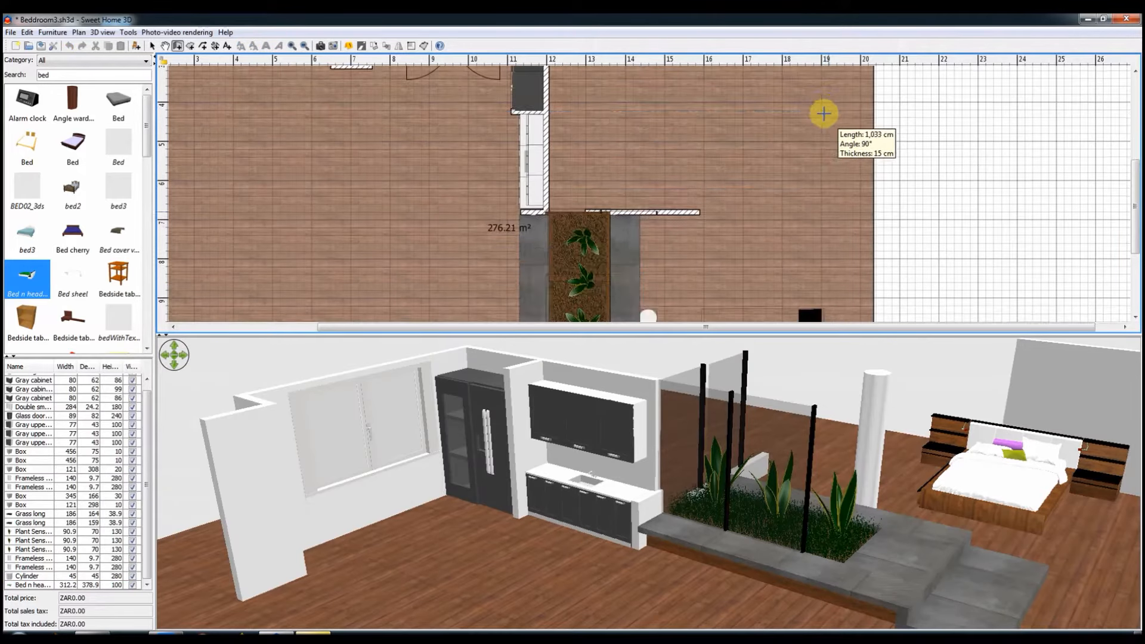
double_click(814, 177)
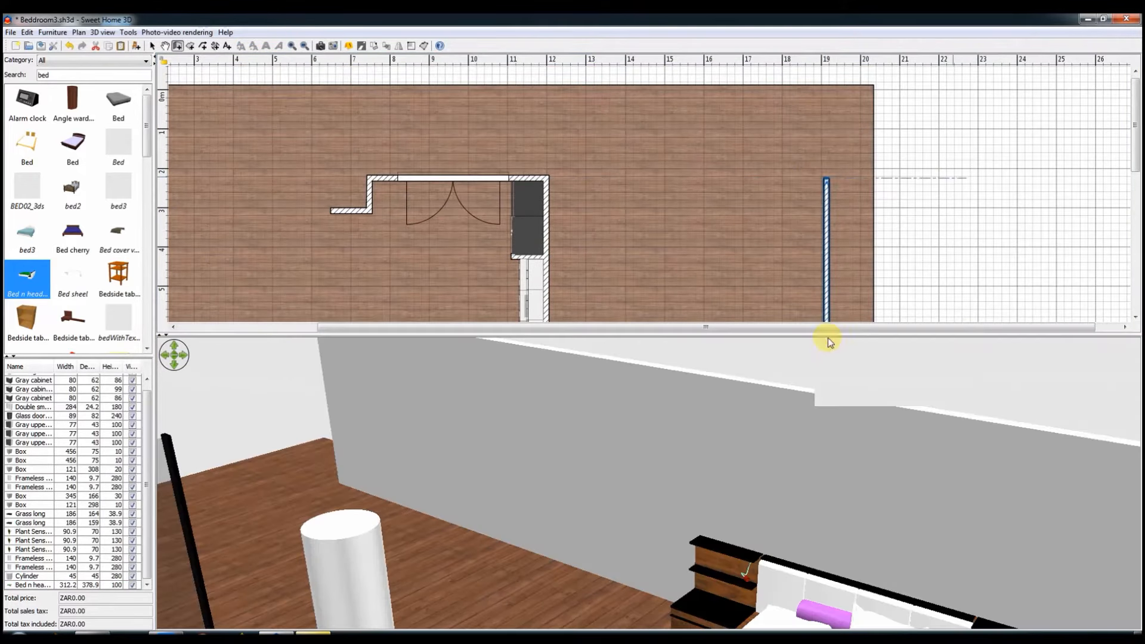
left_click(152, 46)
Step: Duplicate the glass panel at the open end of the low wall beside the planter and extend the wall to 325 cm
left_click_drag(917, 525, 878, 509)
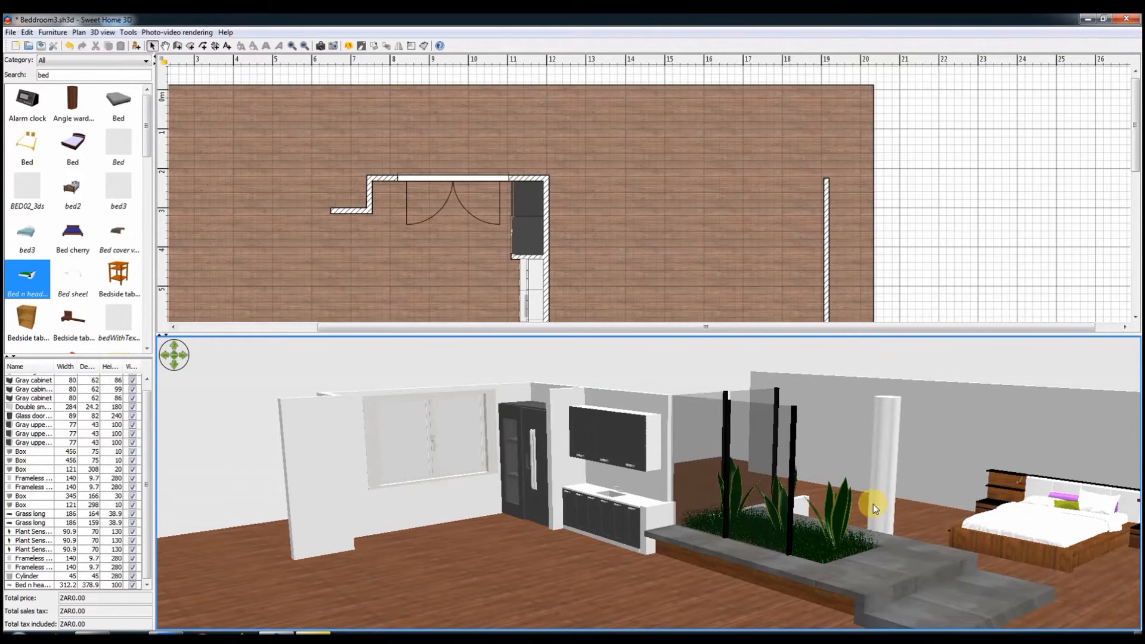
left_click_drag(921, 510, 789, 407)
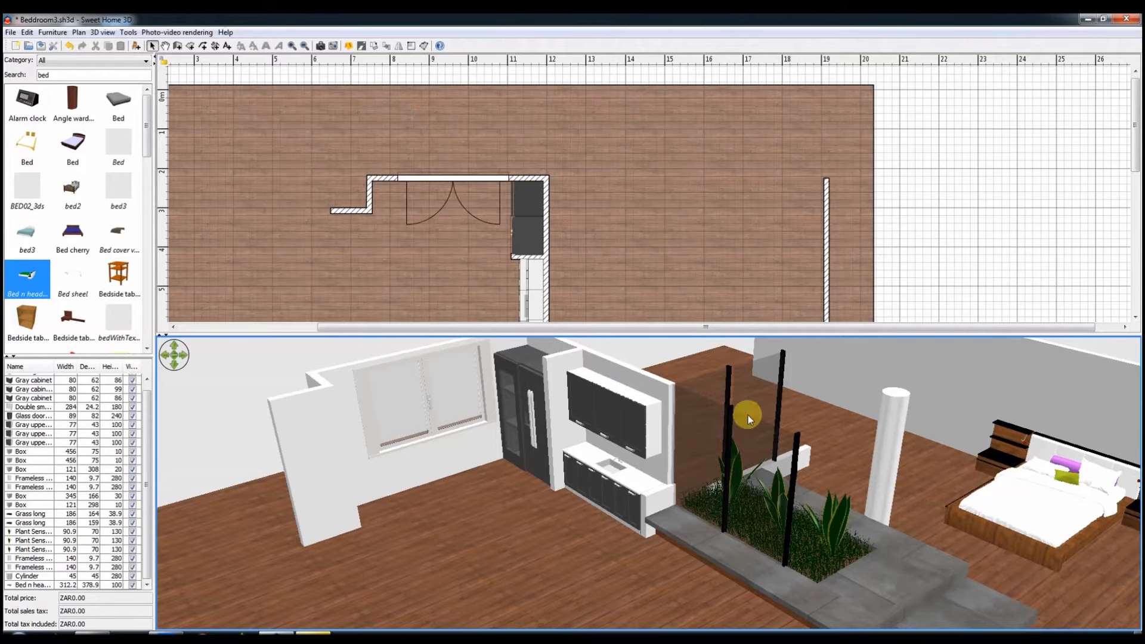
left_click_drag(748, 415, 793, 467)
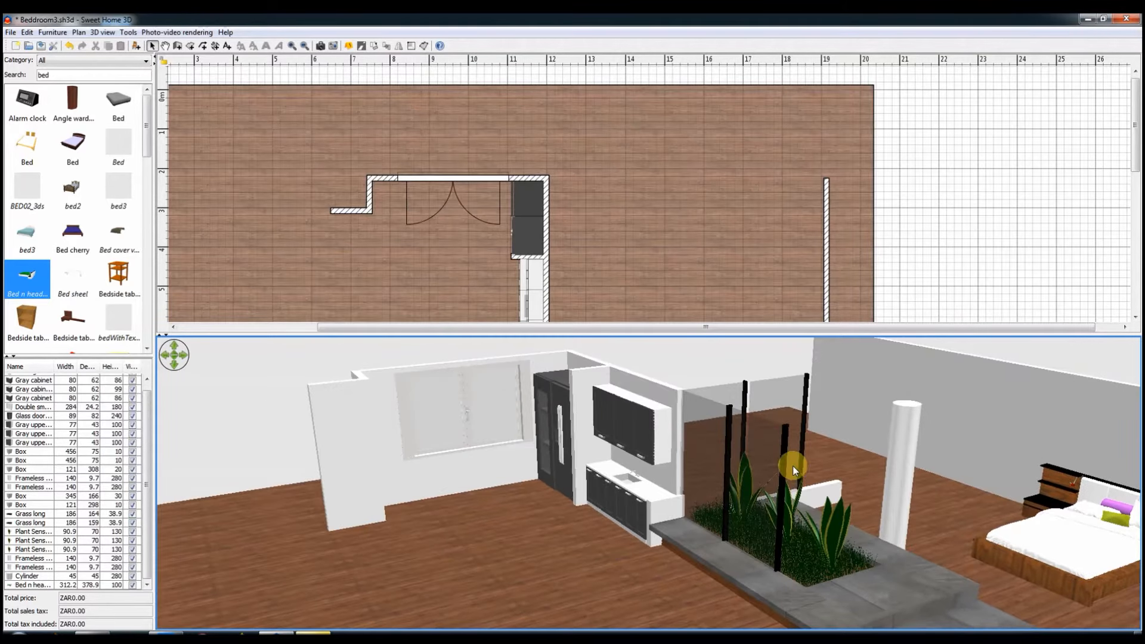
mouse_move(792, 466)
left_mouse_down()
mouse_move(859, 462)
mouse_move(852, 448)
mouse_move(825, 477)
mouse_move(803, 478)
left_mouse_up()
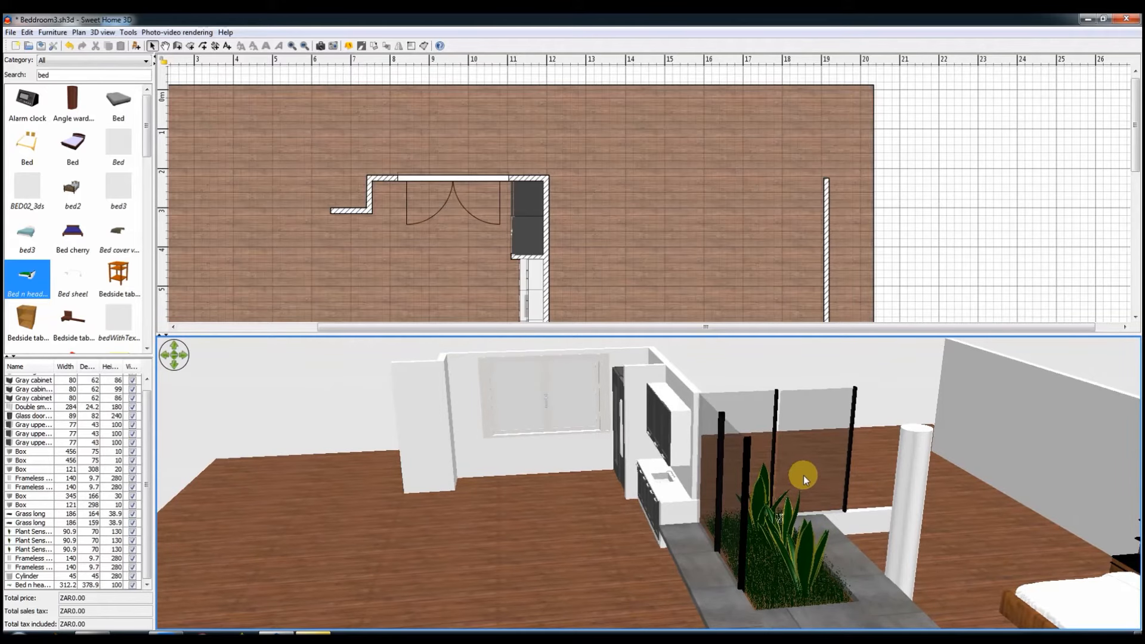
scroll(615, 227, "down", 5)
scroll(665, 229, "up", 10, "ctrl")
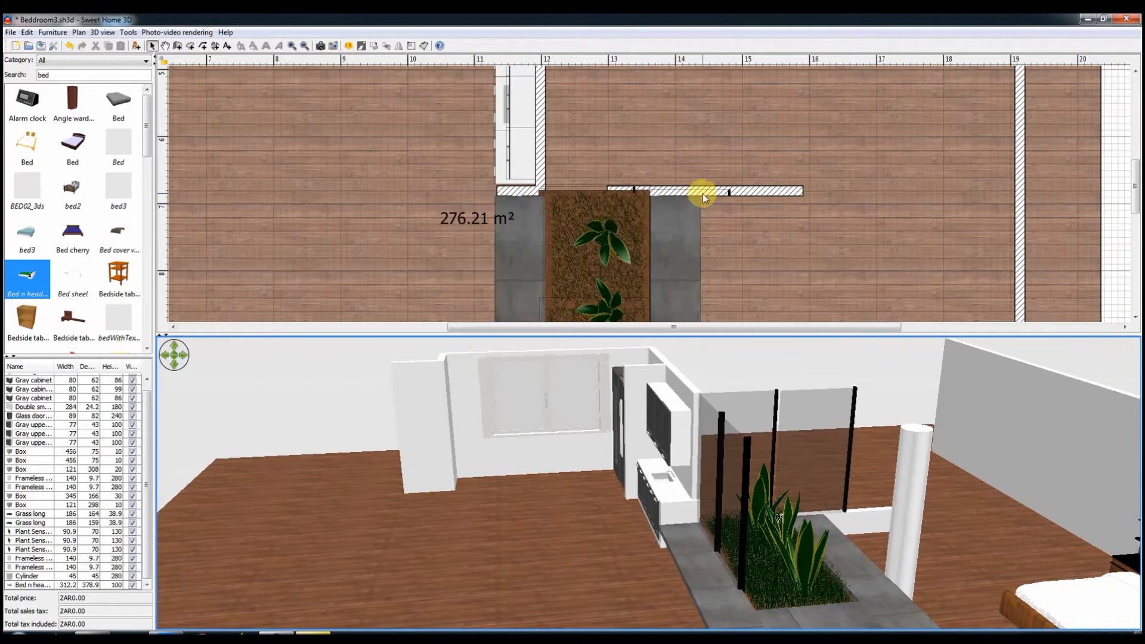
left_click(701, 192)
key("ctrl+c")
key("ctrl+v")
left_click_drag(700, 205, 826, 192)
left_click(705, 189)
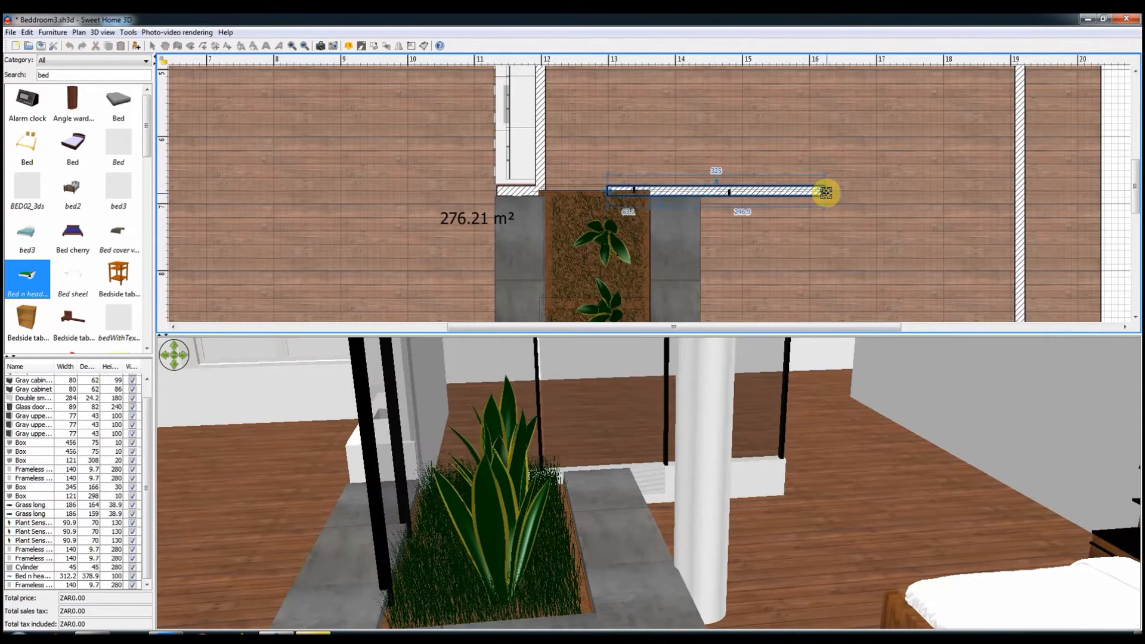
Step: Set the low wall under the glass panels to 1 cm high and colour both sides black (#0A0A0A)
right_click(826, 193)
right_click(1110, 181)
left_click(1013, 436)
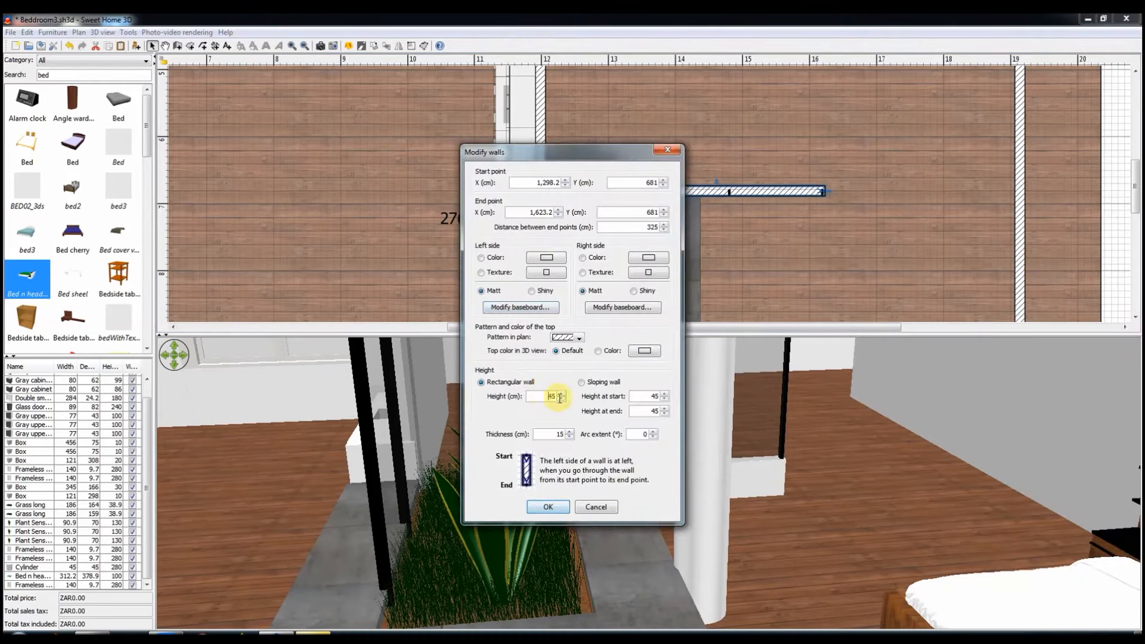
left_click(546, 257)
left_click(511, 366)
left_click(648, 258)
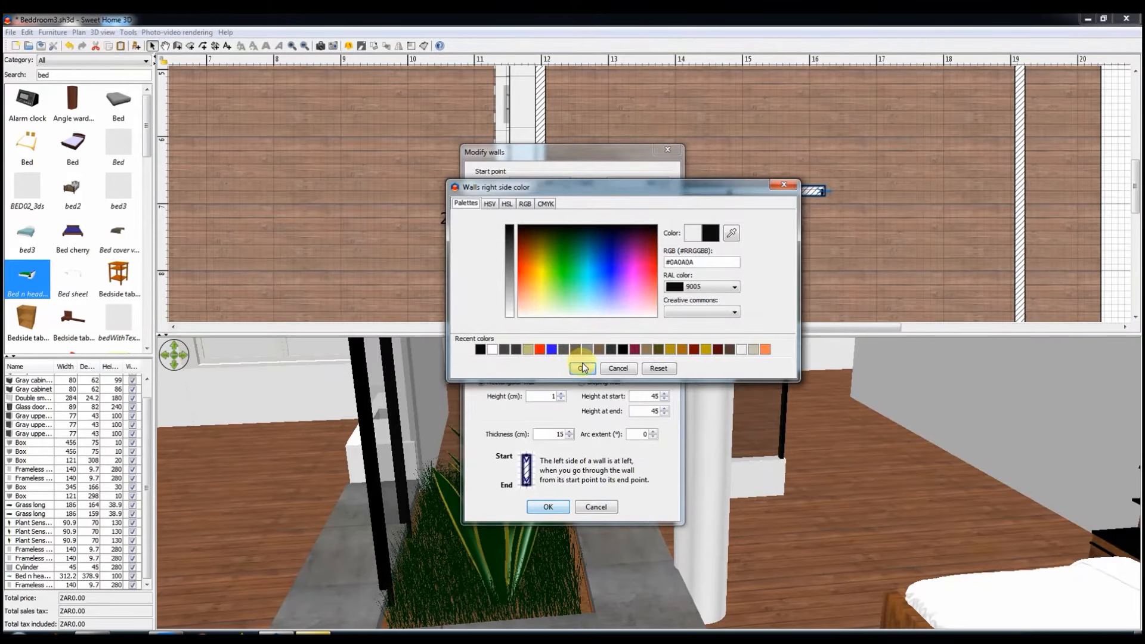
left_click(583, 366)
left_click(548, 506)
Step: Examine the glass panels, planter, kitchen and bed area from several angles in an enlarged 3D view
left_click_drag(564, 574, 589, 528)
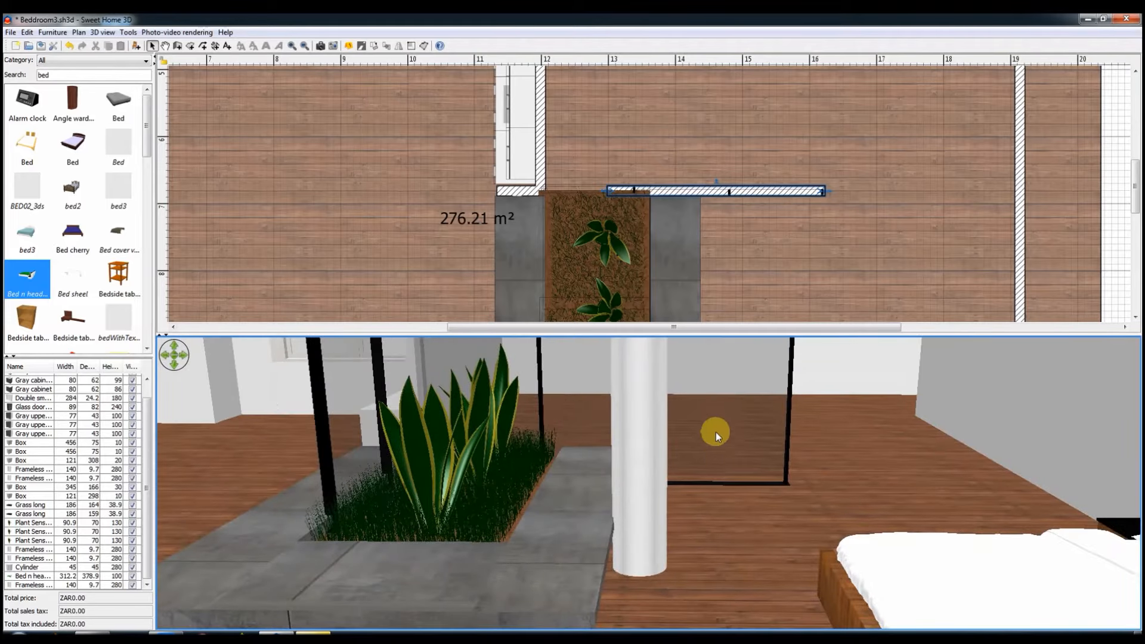
scroll(715, 432, "down", 5)
left_click_drag(625, 485, 596, 430)
left_click_drag(596, 335, 596, 280)
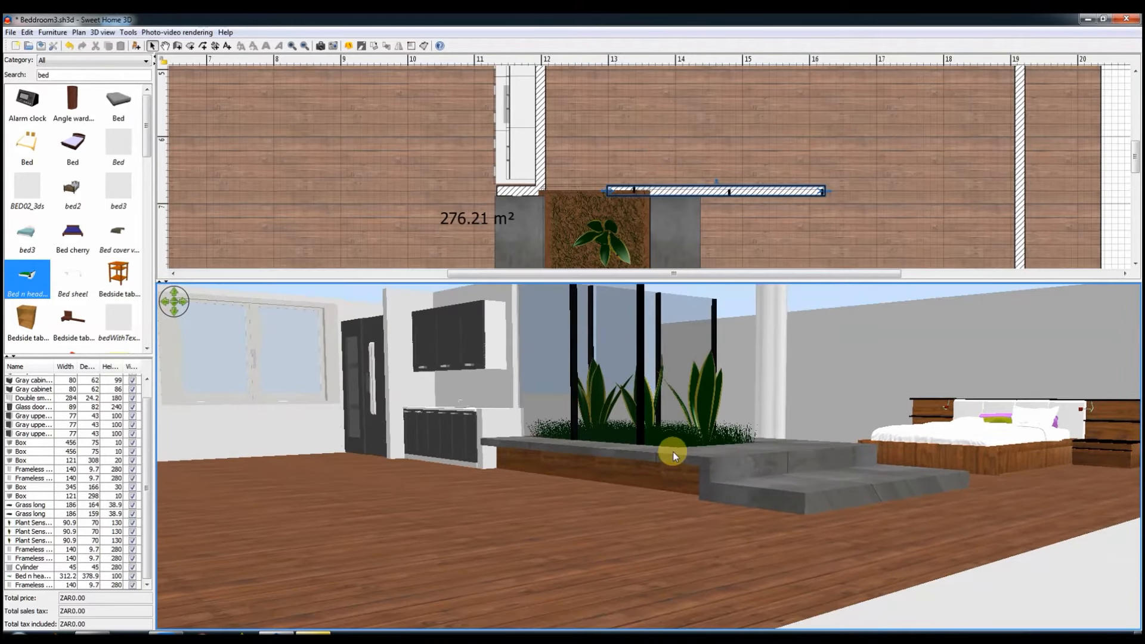
left_click_drag(673, 452, 615, 477)
left_click_drag(524, 408, 507, 430)
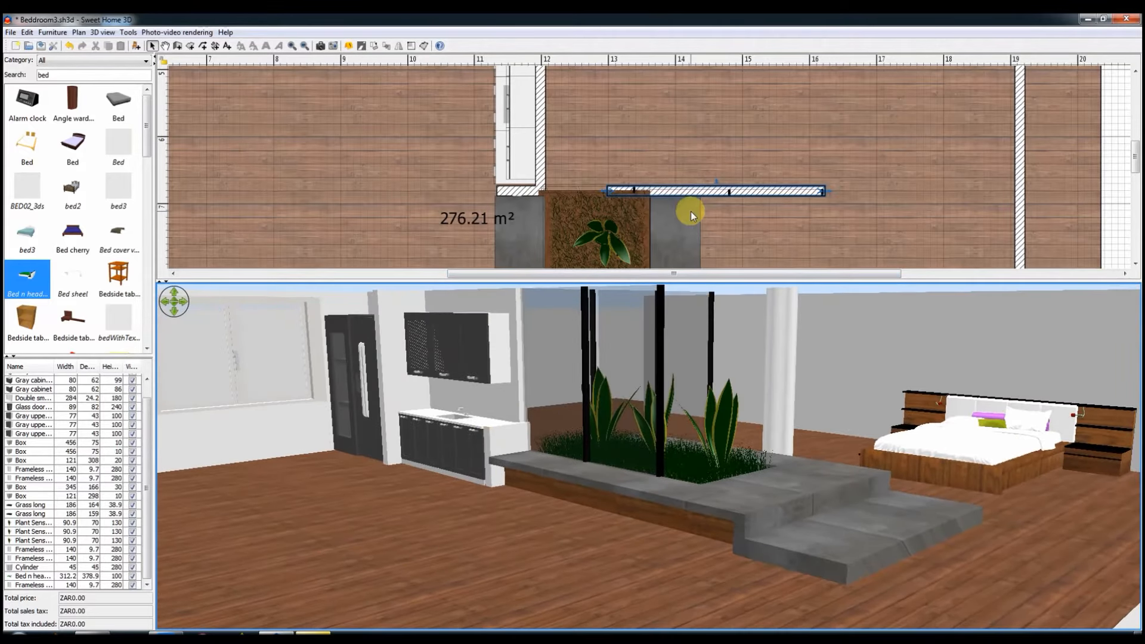
left_click_drag(843, 471, 745, 489)
scroll(441, 232, "down", 3)
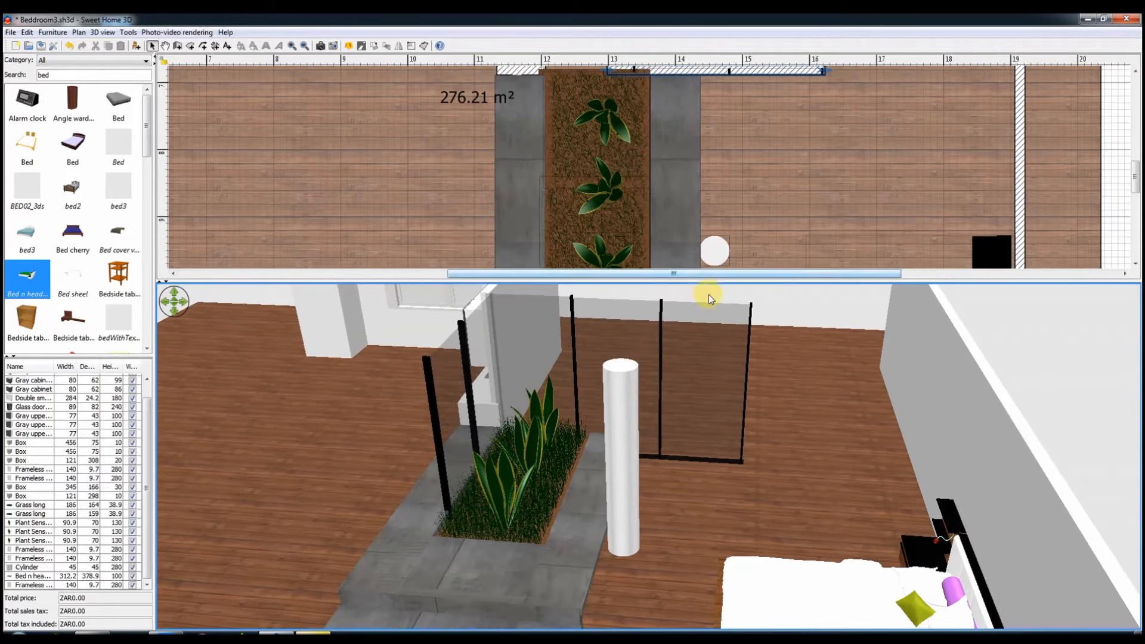
Step: Search the furniture catalog for "stair" and place the railed wooden Staircase between the column and the bed
double_click(70, 75)
type("stair")
scroll(97, 292, "down", 5)
left_click_drag(75, 152, 749, 107)
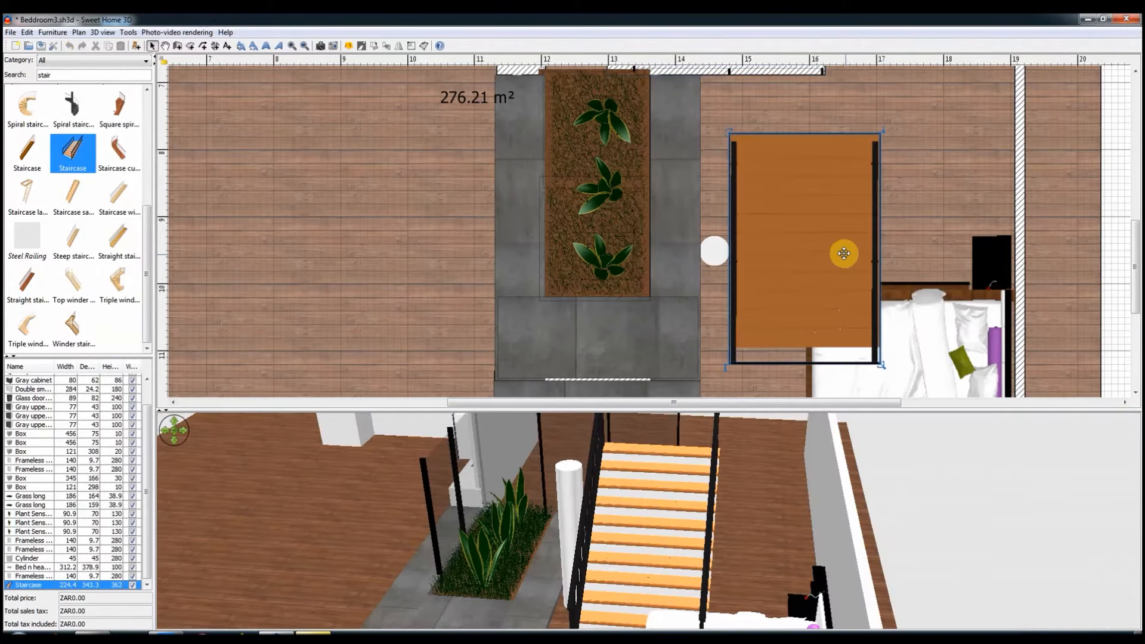
Step: Resize the staircase to 100 cm wide and about 348 cm deep, and move it against the glass-panel wall
double_click(841, 253)
left_click(593, 467)
left_click_drag(890, 370, 811, 368)
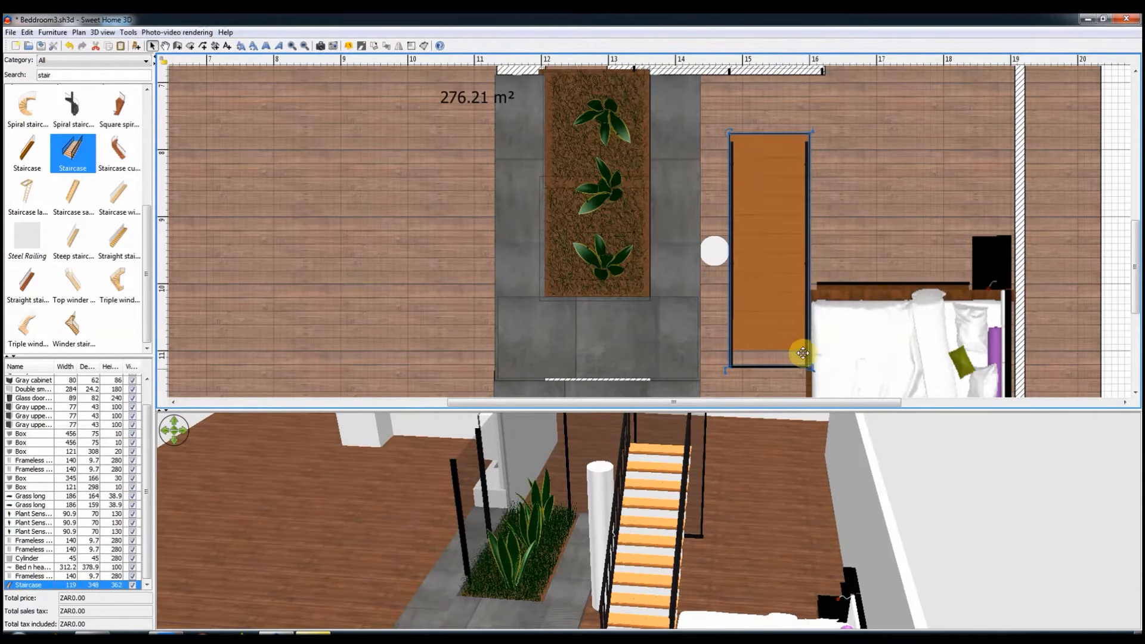
double_click(802, 353)
type("100")
key("Return")
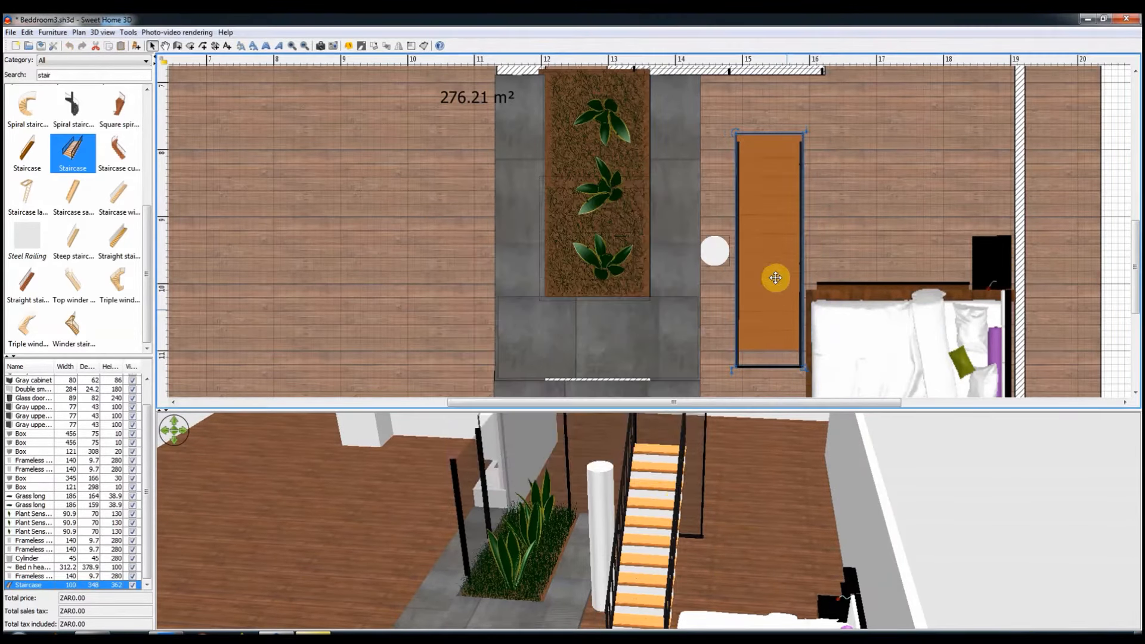
left_click_drag(743, 484, 793, 523)
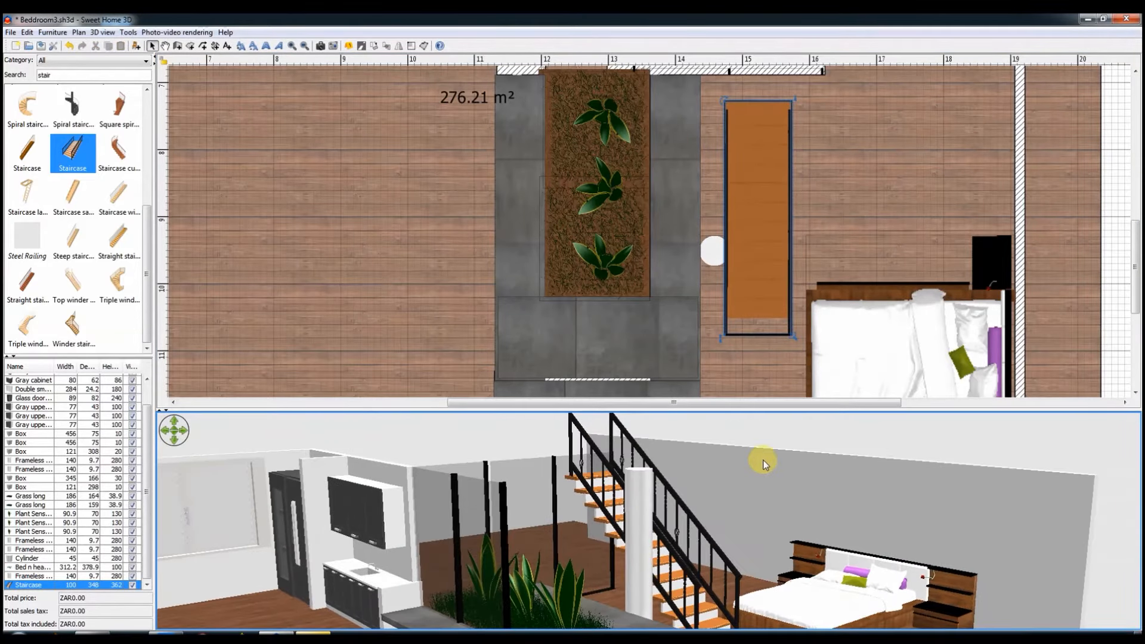
left_click_drag(779, 238, 790, 208)
Step: Shift the wall behind the bed outward and move the bed back against it, clear of the staircase
left_click(1022, 248)
left_click_drag(1021, 247, 1067, 244)
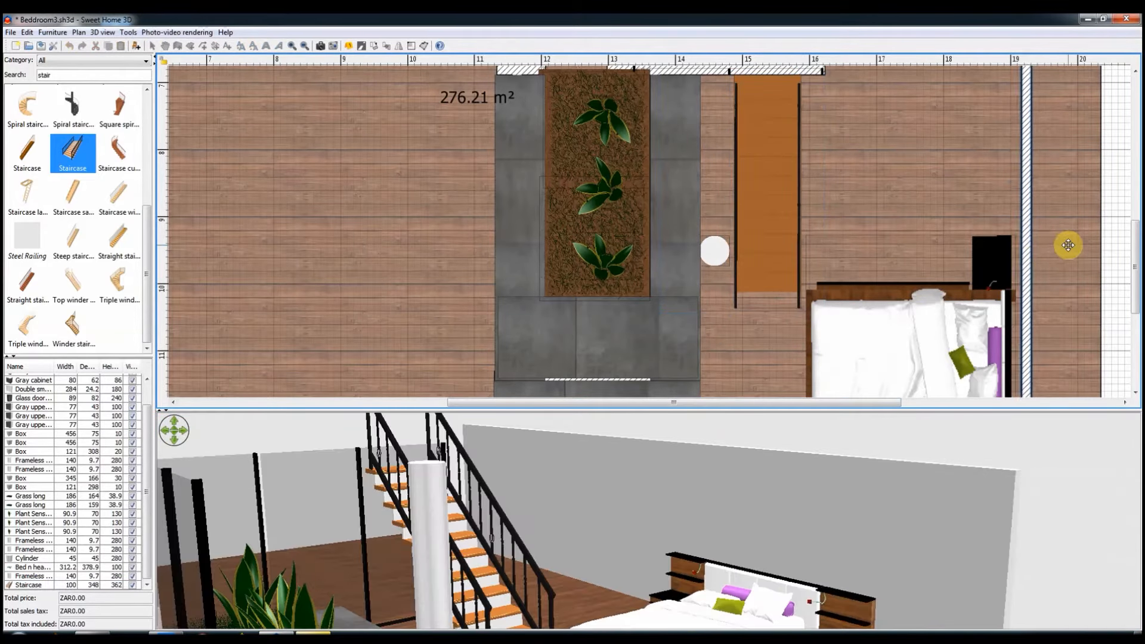
scroll(1068, 245, "down", 3)
left_click(902, 226)
left_click_drag(902, 226, 945, 226)
Step: Set the staircase's height to 400 cm
scroll(692, 223, "up", 2)
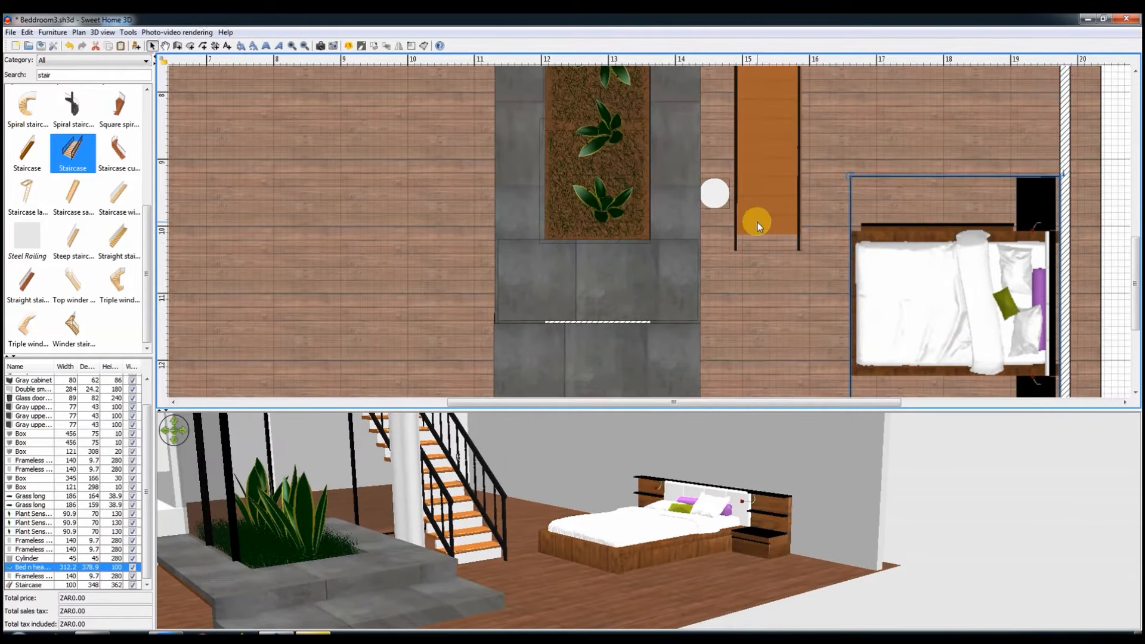
scroll(766, 292, "up", 4)
double_click(770, 294)
type("40")
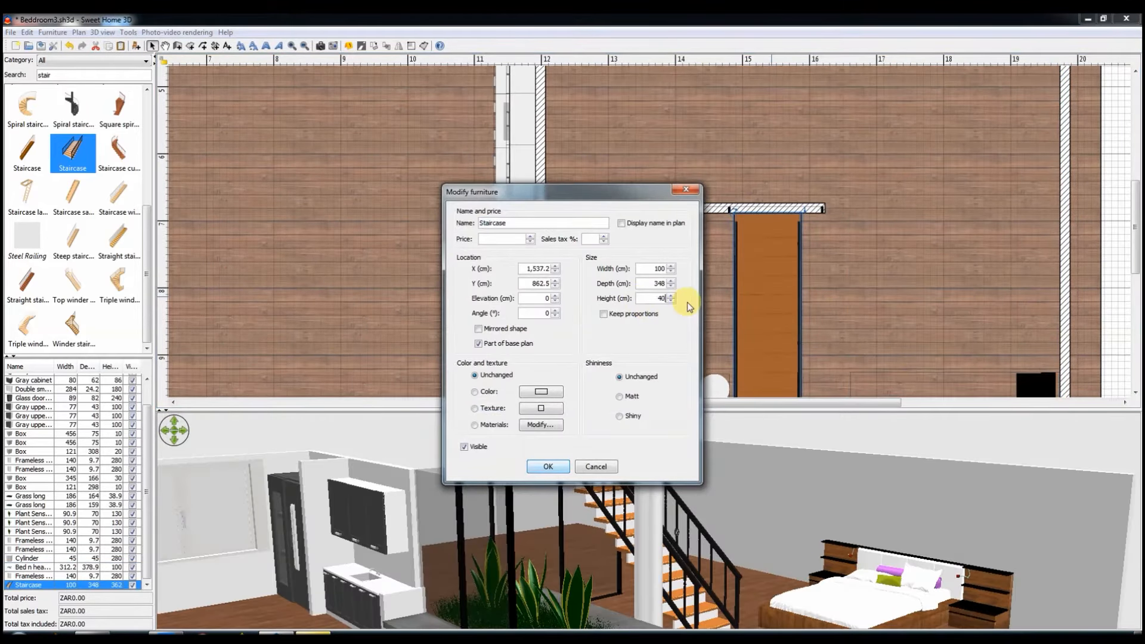
type("0")
key("Return")
scroll(744, 516, "up", 3)
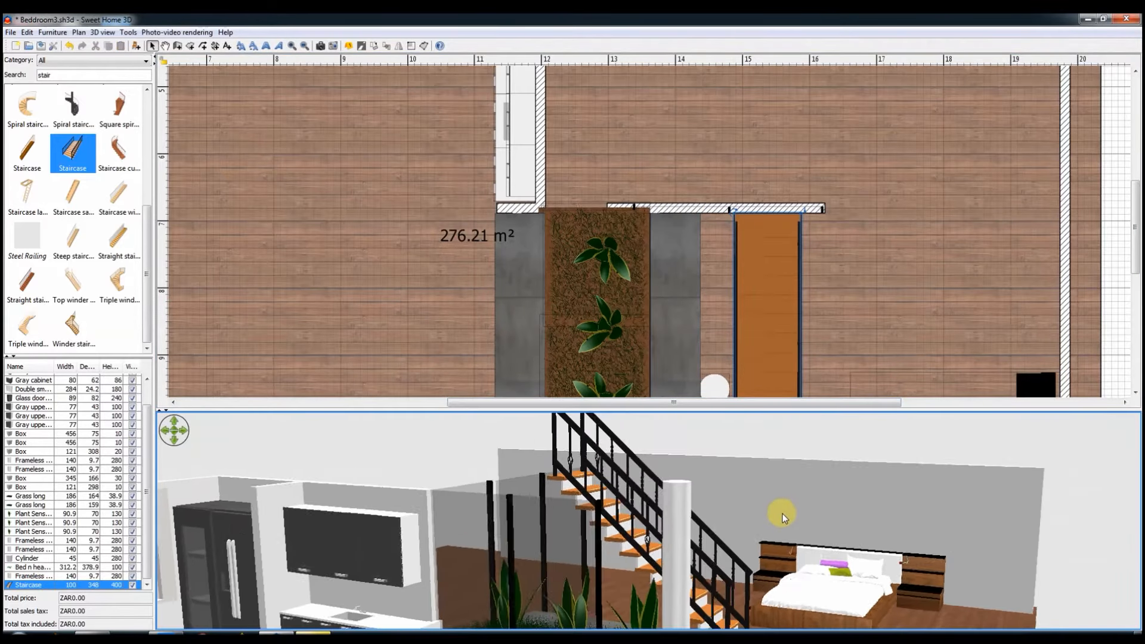
Step: Check the side slab's elevation and thickness, and set the staircase's elevation to 45 cm and height to 355 cm
scroll(781, 513, "down", 2)
scroll(773, 276, "down", 2)
double_click(773, 307)
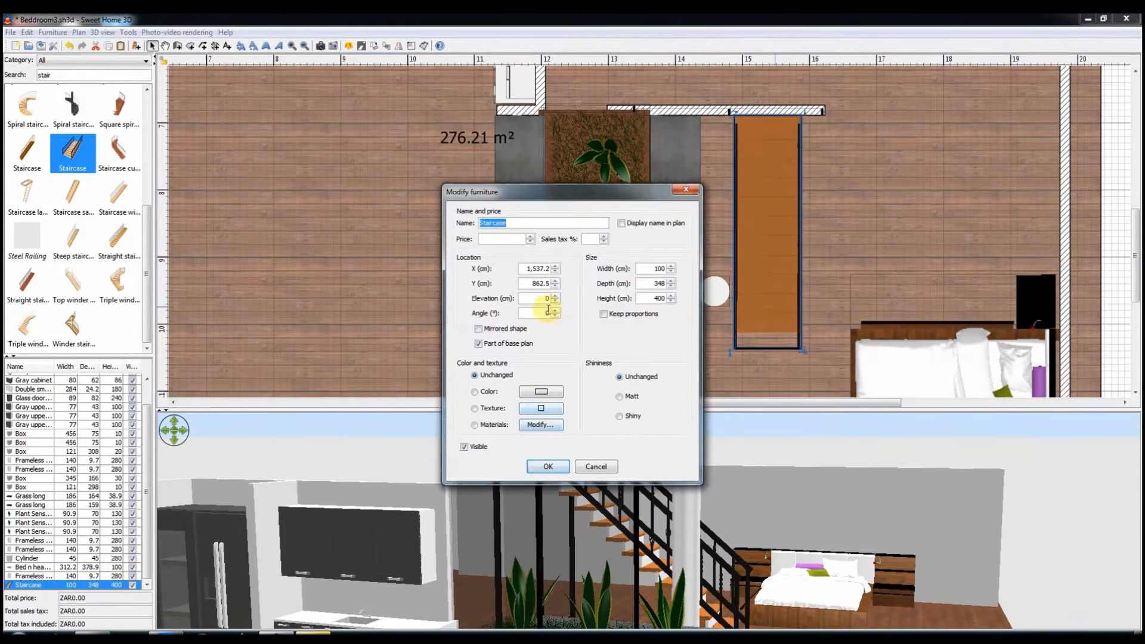
left_click(593, 466)
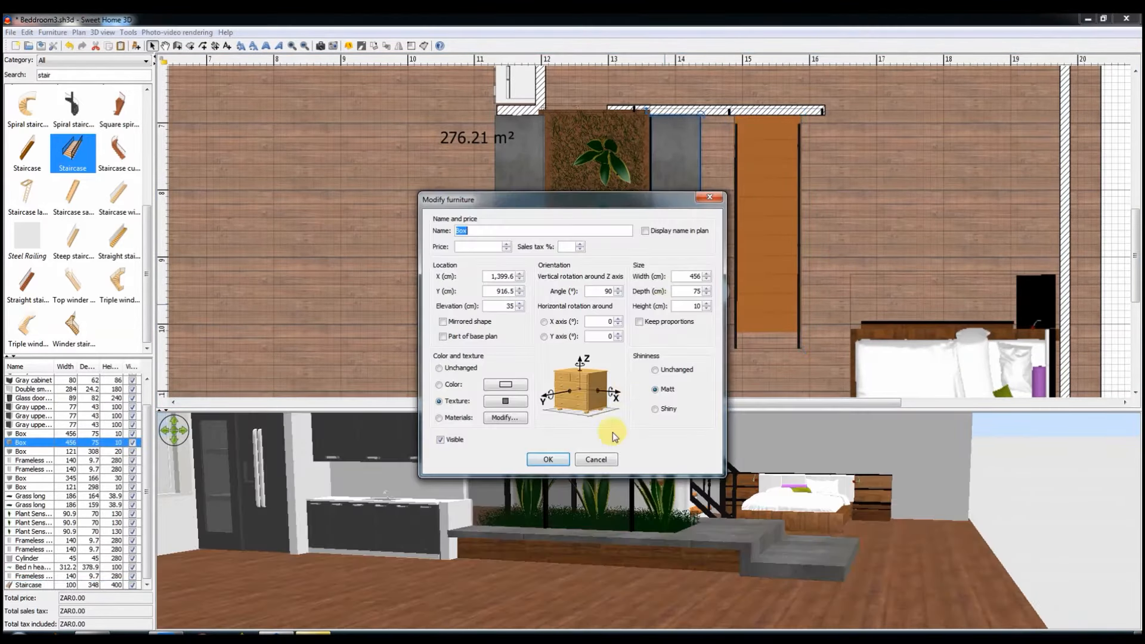
left_click(540, 299)
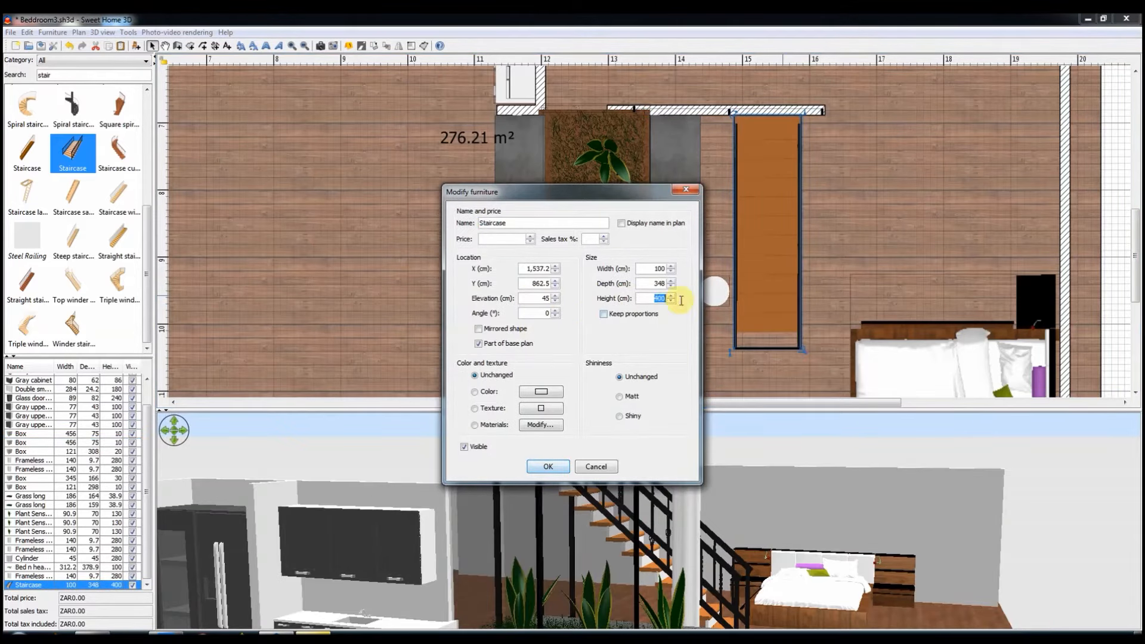
key("Return")
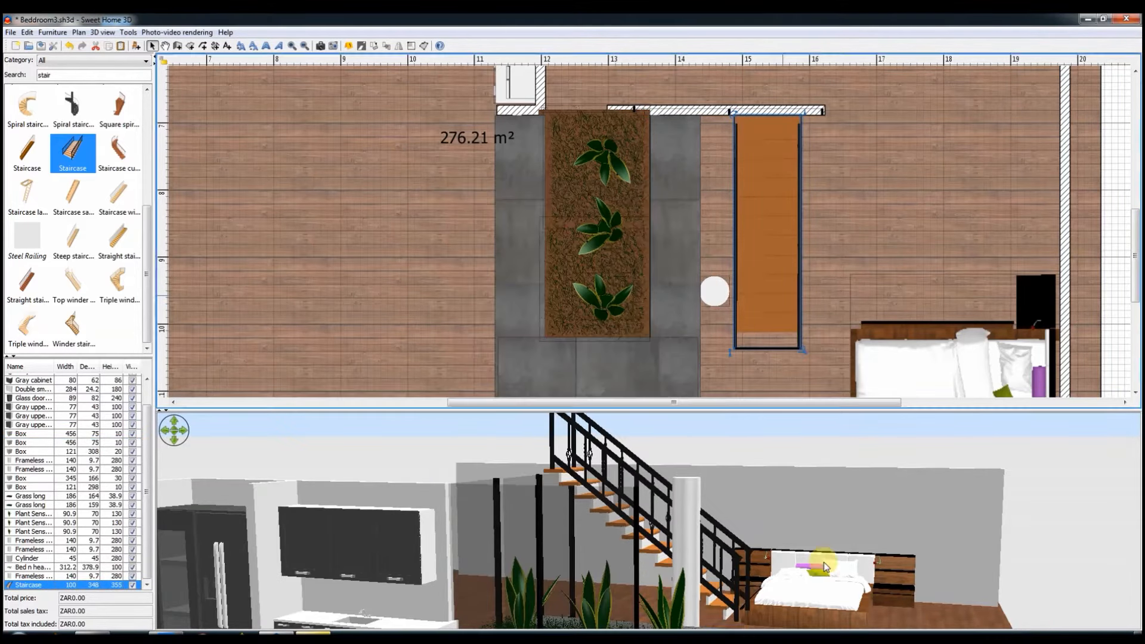
Step: Move the bedroom wall and the bed to the outer edge of the floor and save the home file
left_click(714, 291)
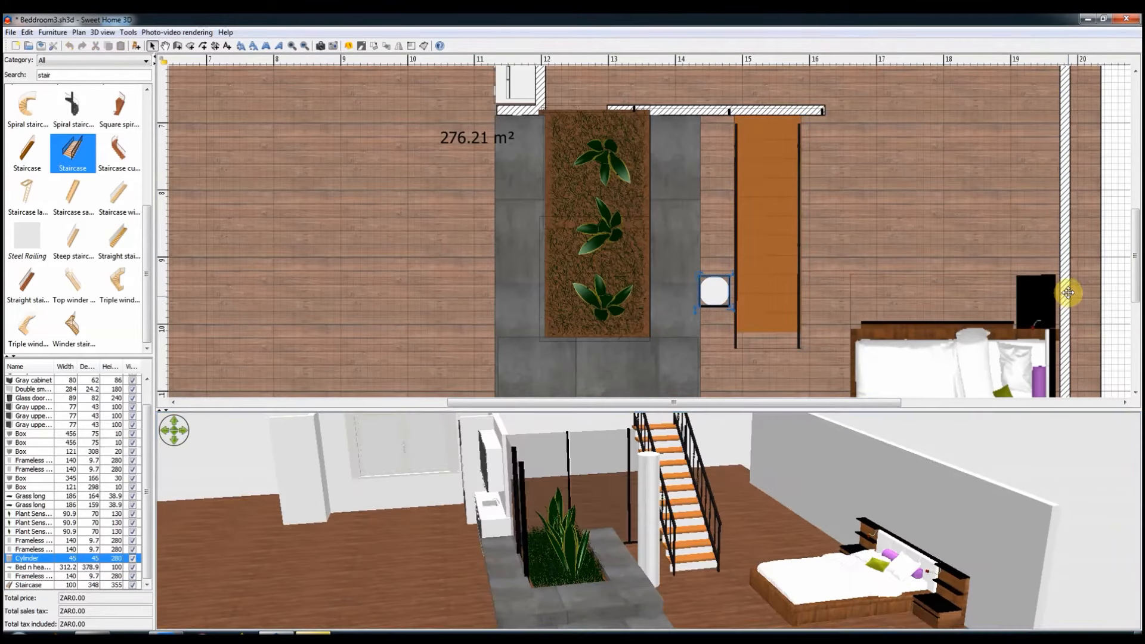
left_click_drag(1067, 289, 1099, 288)
left_click(927, 360)
left_click_drag(928, 359, 964, 360)
left_click(42, 47)
Step: Duplicate the lower grey step slab and place the copy against its bedroom side, sized about 119 by 120 cm
scroll(685, 336, "down", 1)
scroll(680, 286, "down", 5)
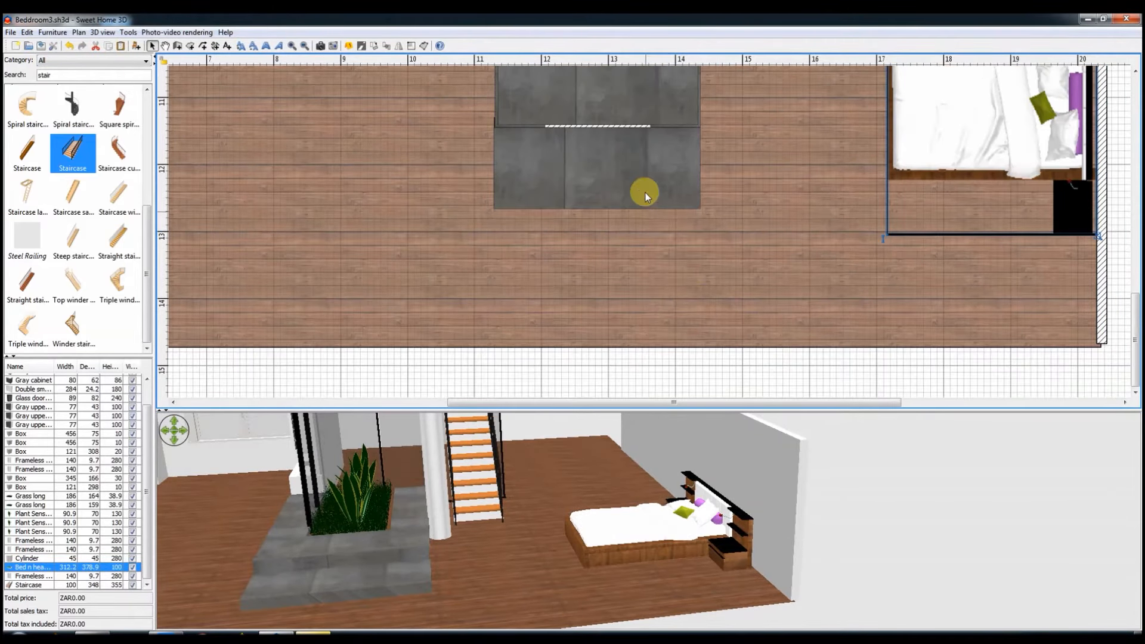
key("ctrl+v")
left_click_drag(626, 222, 633, 221)
left_click_drag(676, 203, 755, 186)
scroll(754, 186, "up", 4)
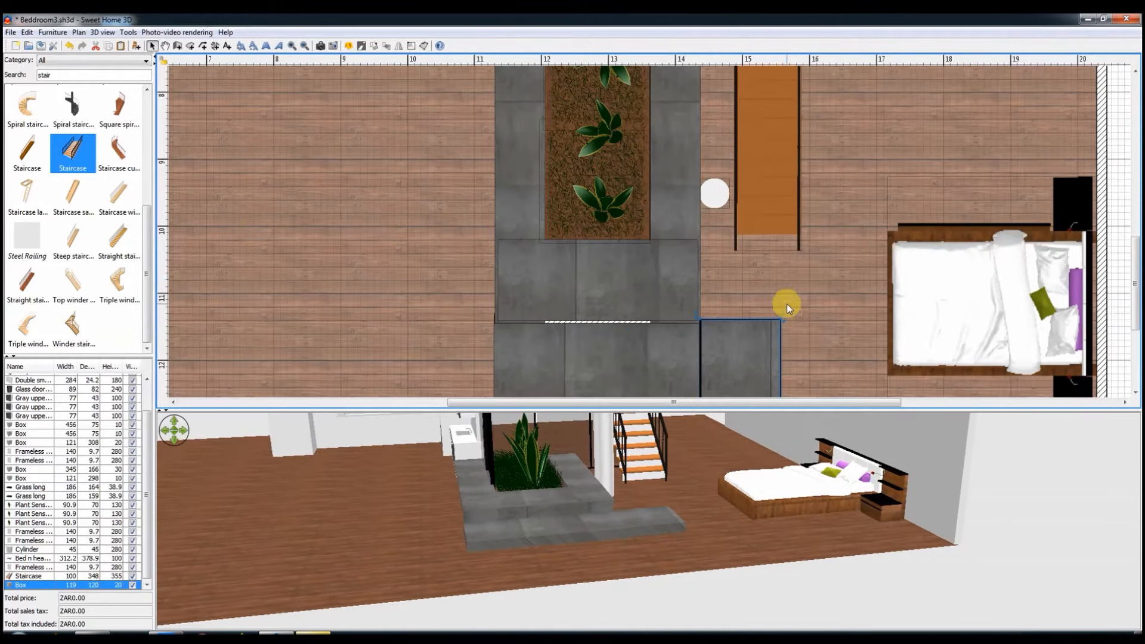
Step: Resize the new slab to 124 by 165 cm and add a copy of 165 by 165 by 45 cm at the staircase's foot
scroll(785, 302, "down", 2)
left_click_drag(736, 289, 742, 134)
key("ctrl+c")
key("ctrl+v")
left_click_drag(702, 192, 702, 219)
double_click(749, 184)
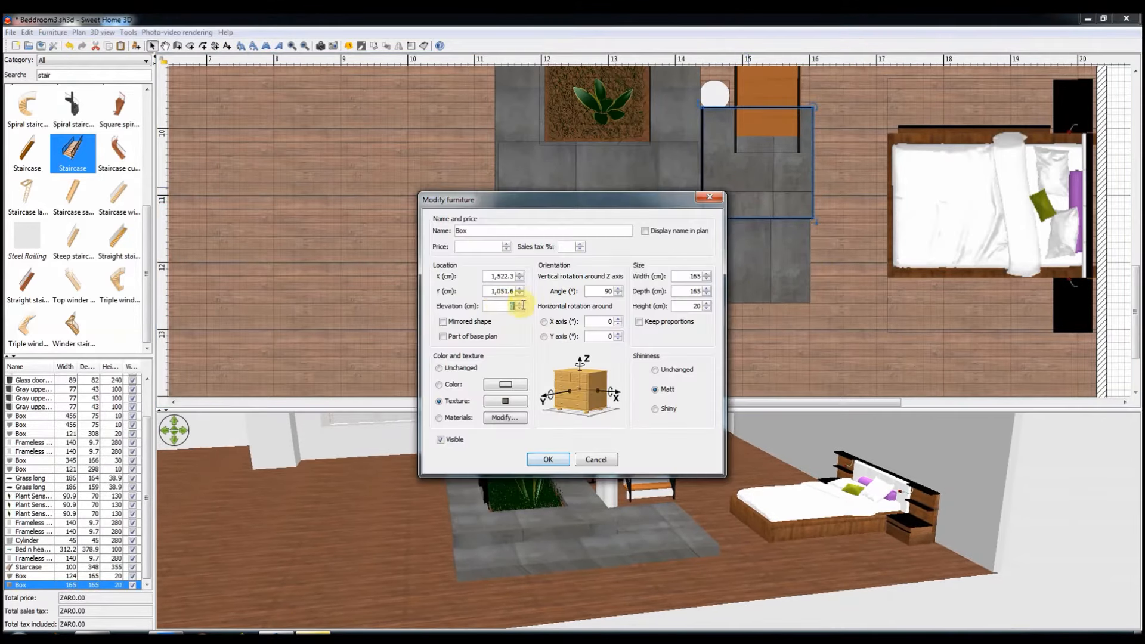
left_click(547, 459)
Step: Draw a 15 cm thick wall along the slabs' bedroom side, about 172 cm beside the upper slab and continuing along the lower slab
left_click_drag(715, 557, 766, 252)
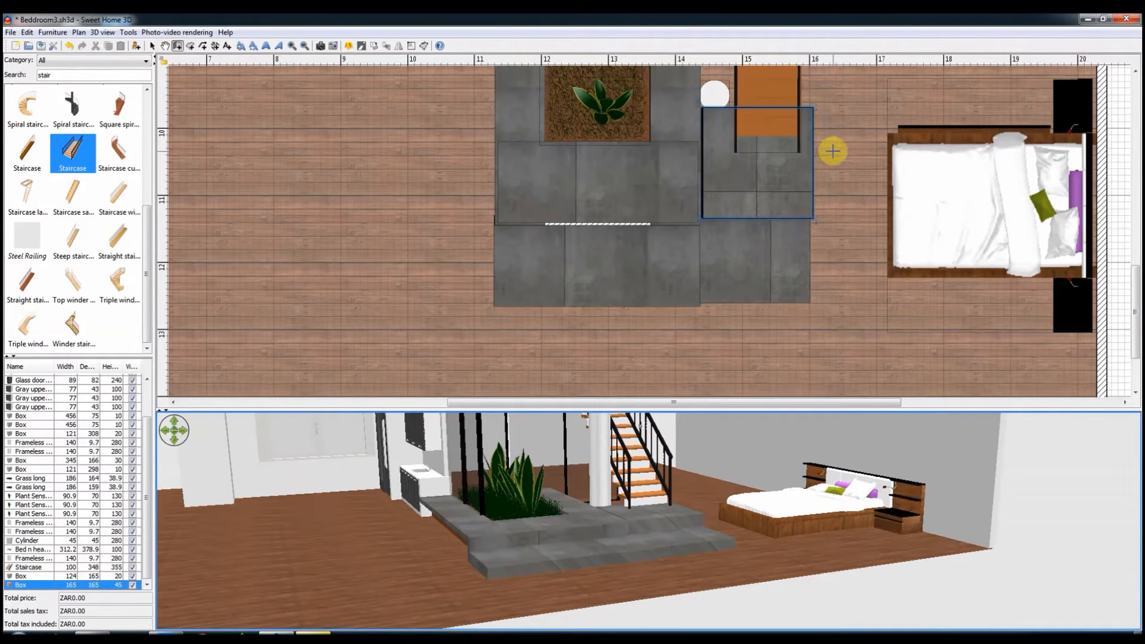
left_click(817, 106)
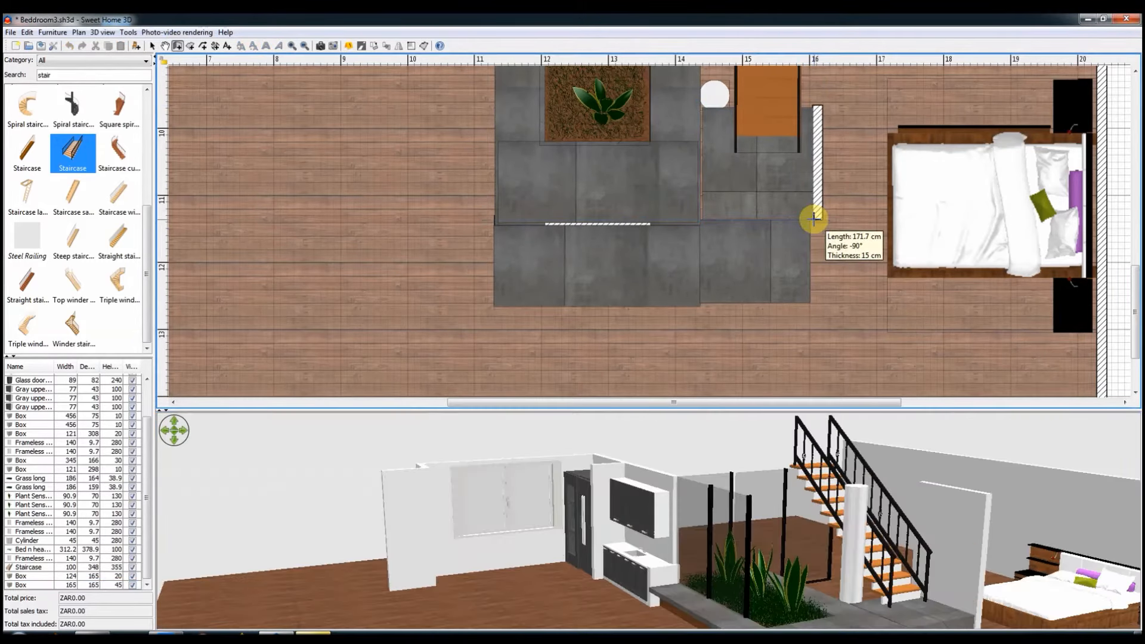
left_click(814, 218)
double_click(815, 299)
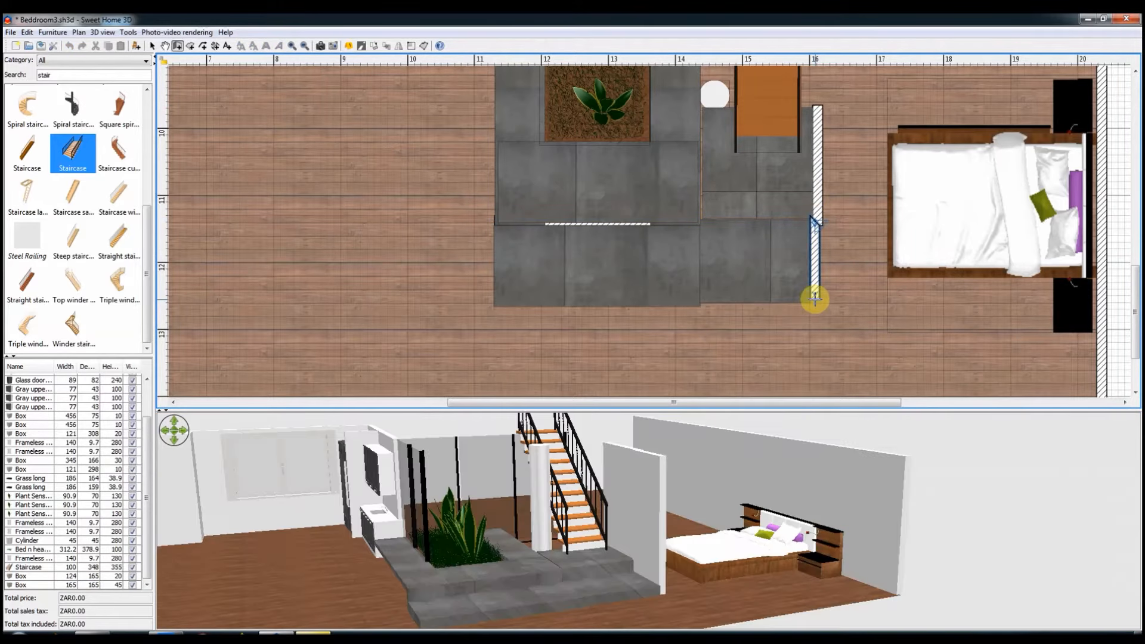
Step: Remove the short wall piece joining the two walls on the slabs' bedroom side, leaving both walls with square ends
left_click(152, 46)
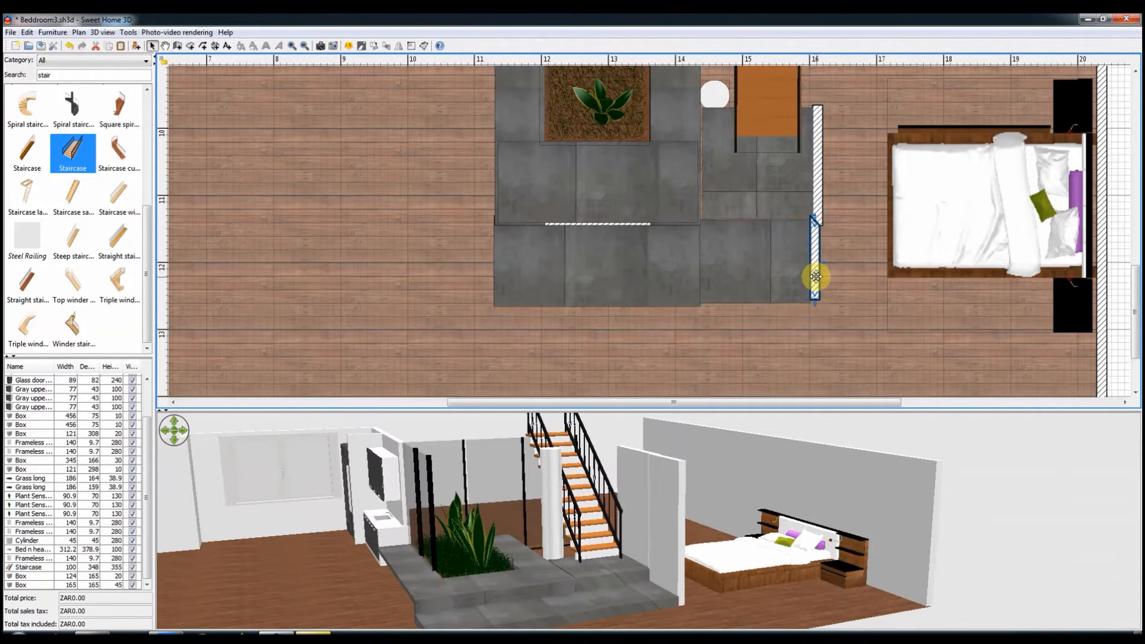
key("Delete")
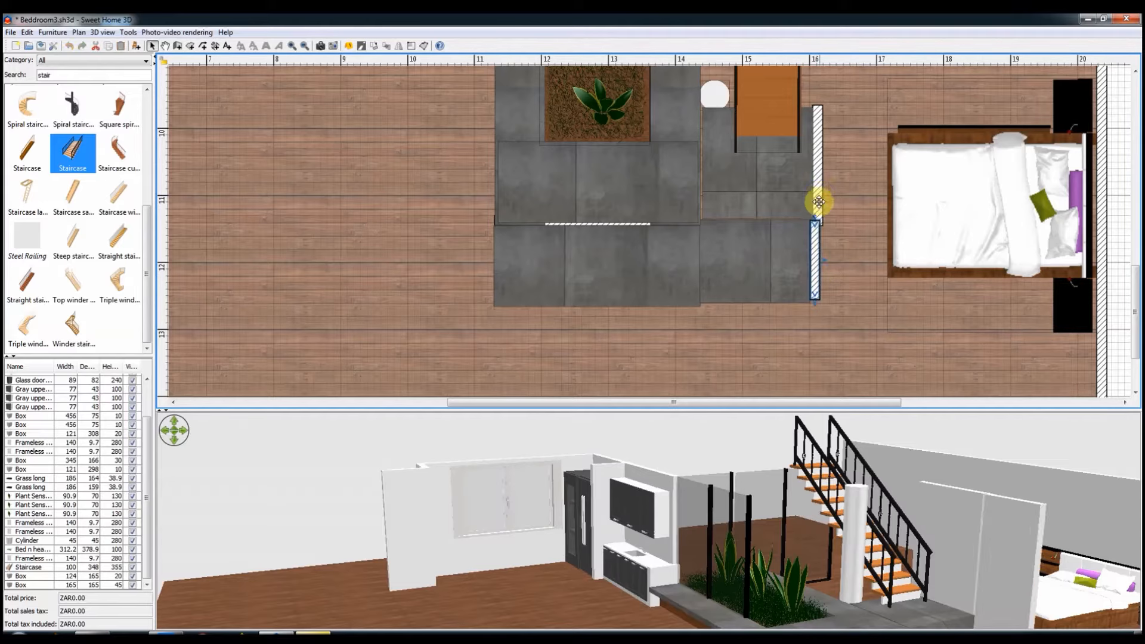
left_click(818, 202)
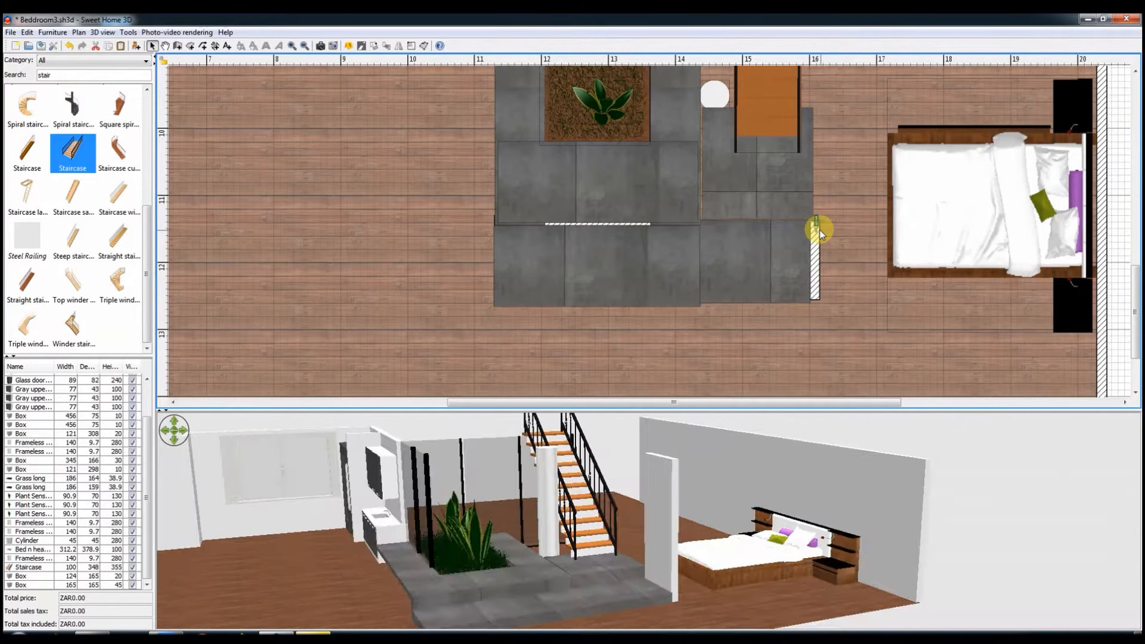
double_click(818, 200)
key("Escape")
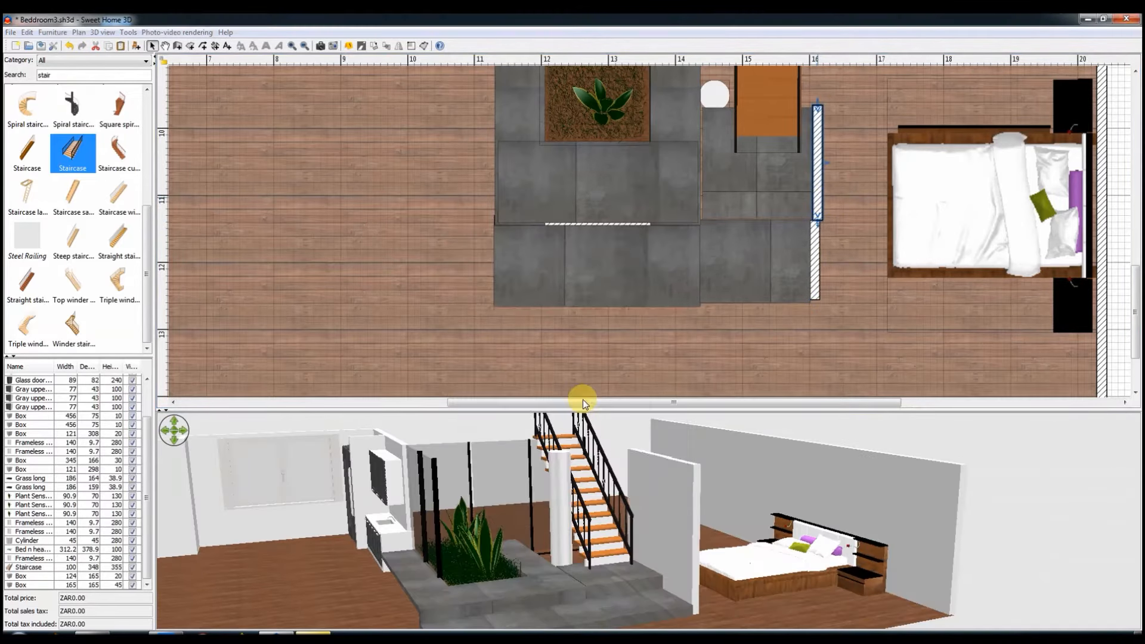
Step: Lower the two walls beside the staircase slabs to low curbs and align the upper one with the lower one
left_click(807, 288)
double_click(816, 286)
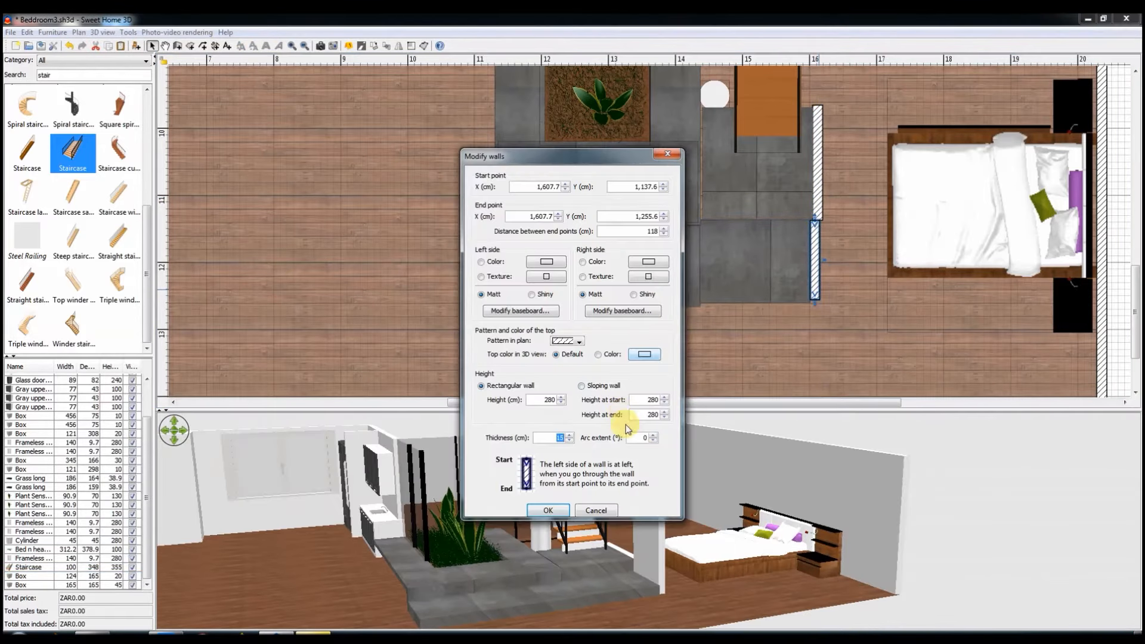
type("20")
key("Return")
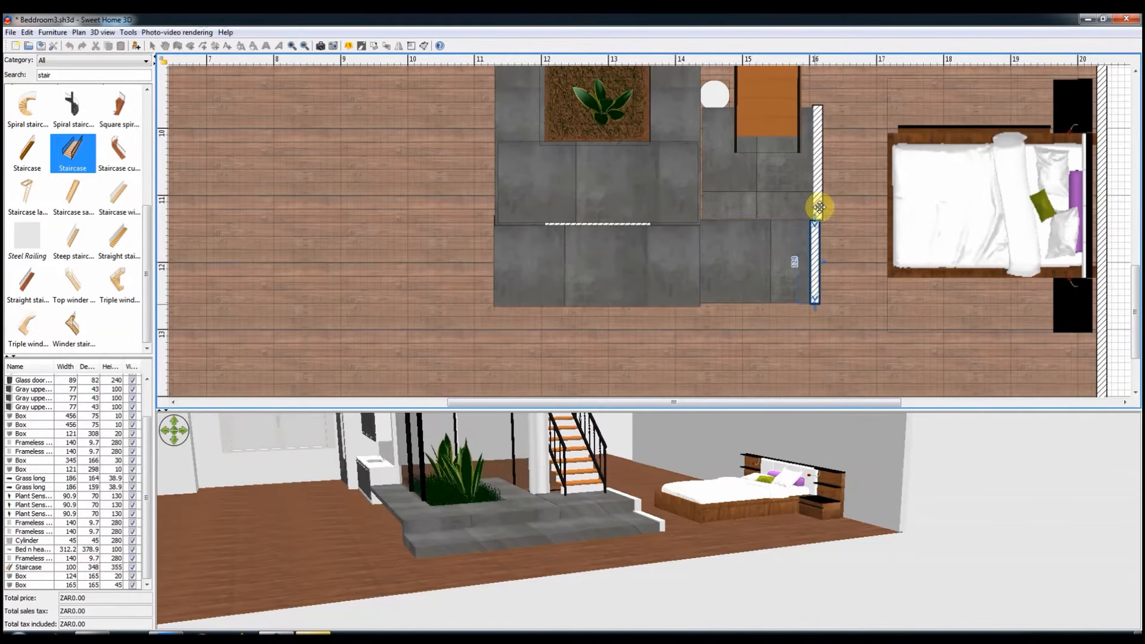
left_click(779, 196)
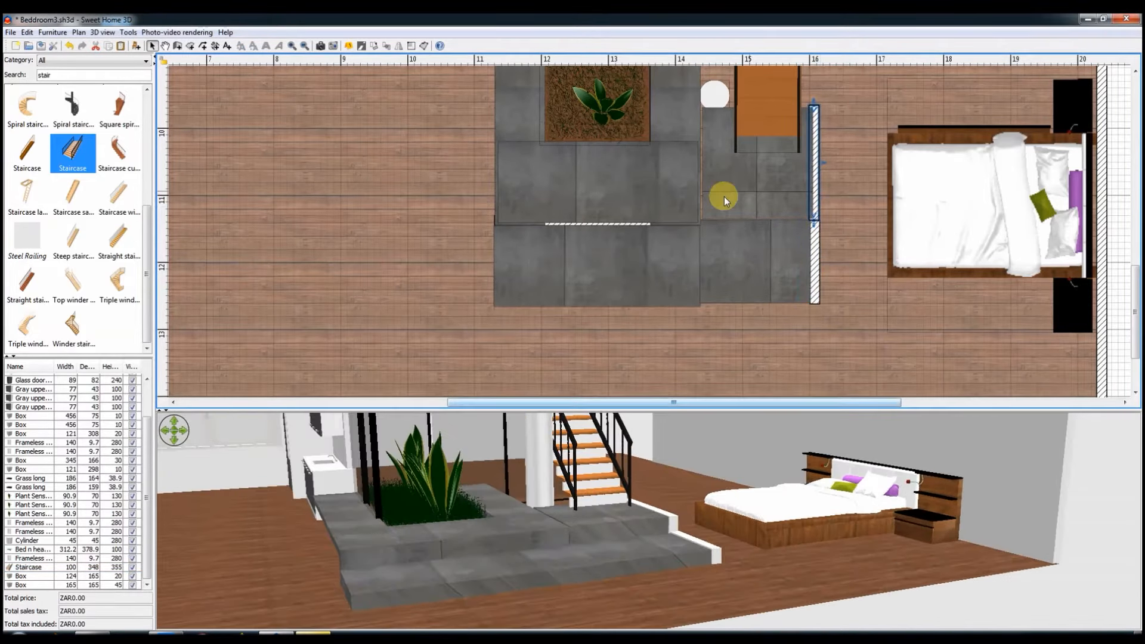
Step: Narrow the two slabs at the staircase's foot to about 153 and 151 cm, leaving a gap beside the planter slabs
left_click_drag(701, 221, 709, 220)
left_click(716, 256)
left_click_drag(700, 305, 709, 304)
Step: Copy both low walls into the gap beside the planter slabs and resize the upper planter slab to 120 by 294 cm
left_click(817, 203)
key("ctrl+c")
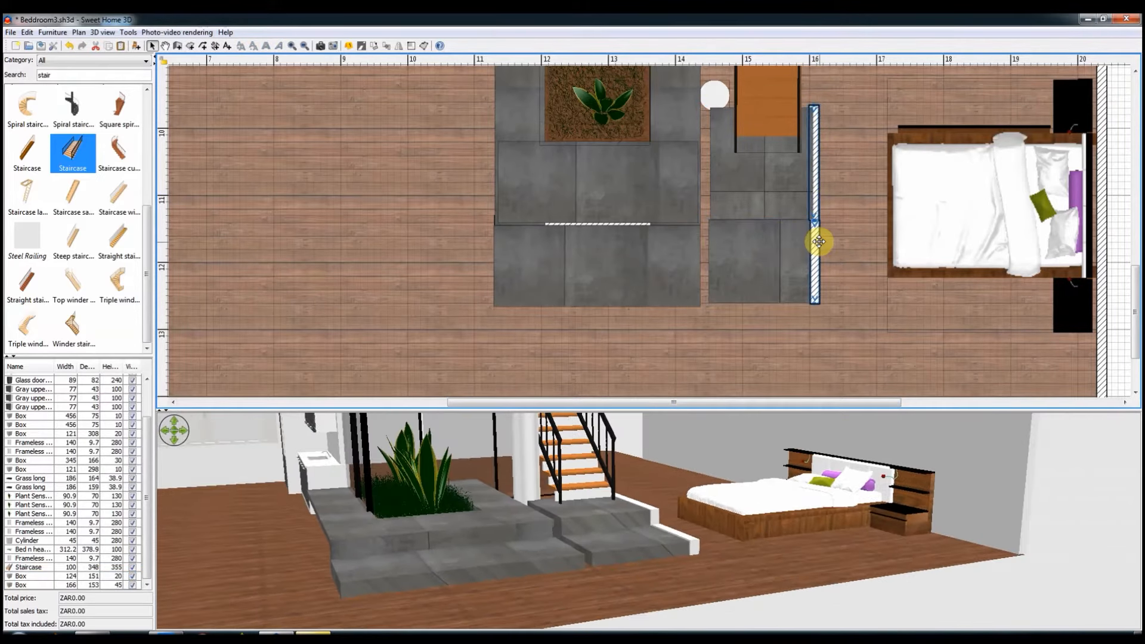
key("ctrl+v")
left_click_drag(710, 227, 708, 222)
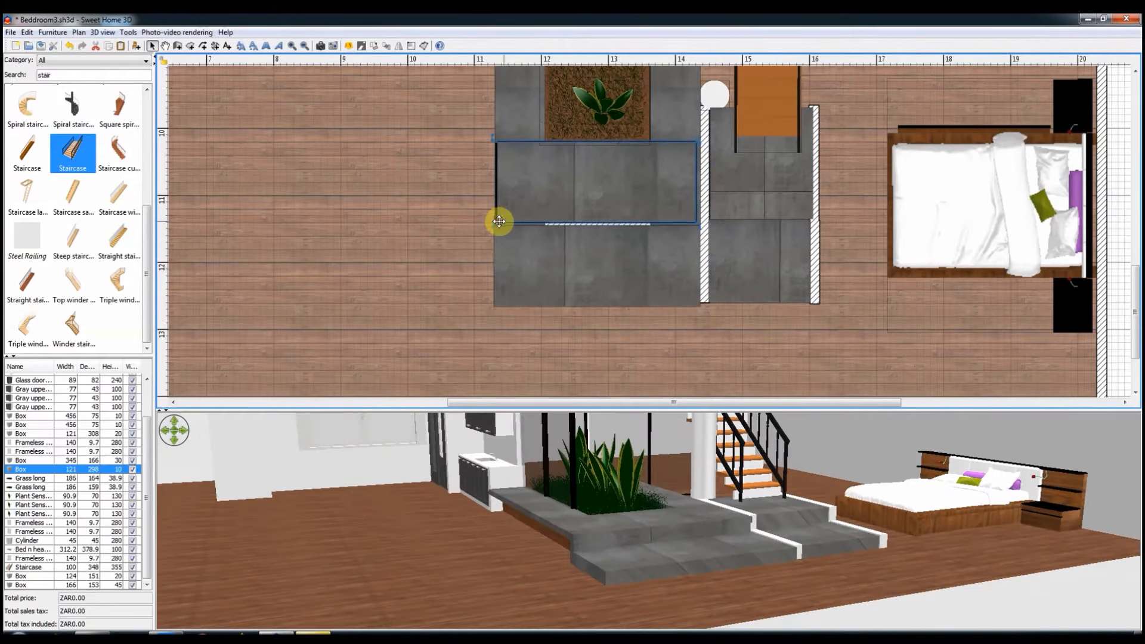
left_click_drag(498, 221, 500, 221)
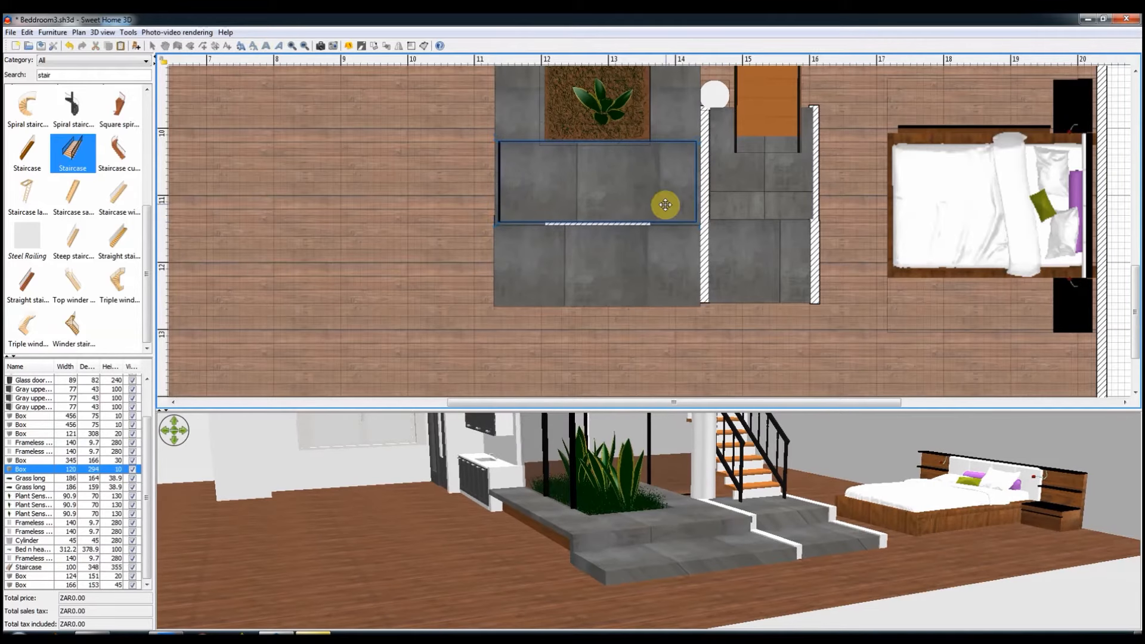
Step: Add a copied low wall about 166 cm long across the lower stair slab's outer end and resize that slab to 118 by 152 cm
left_click_drag(825, 538, 760, 568)
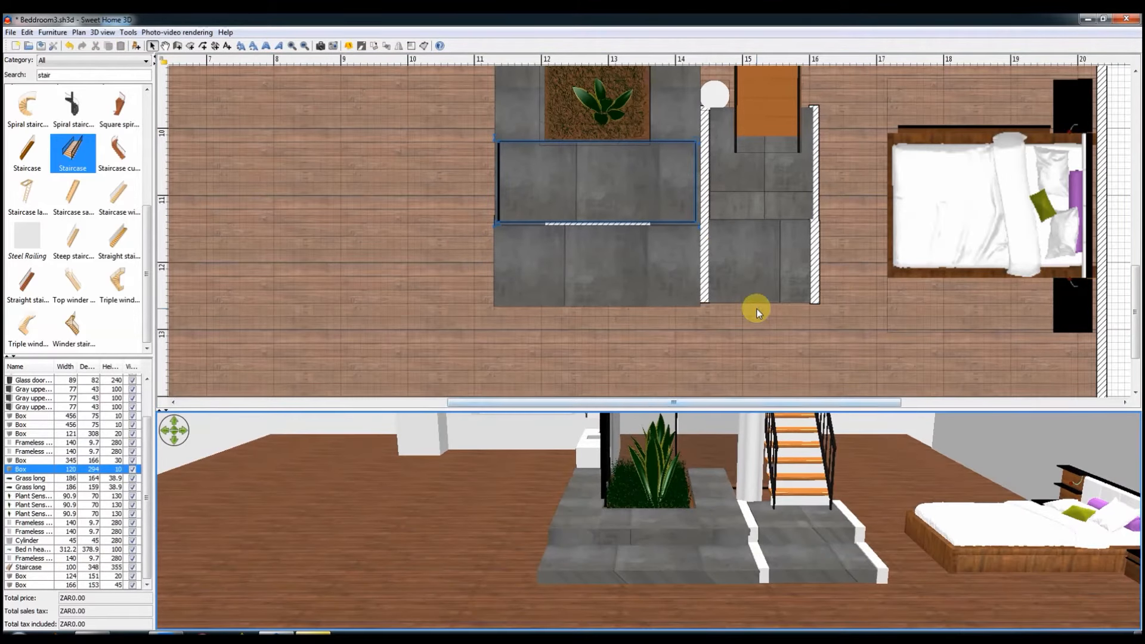
left_click(756, 275)
left_click(703, 284)
key("ctrl+c")
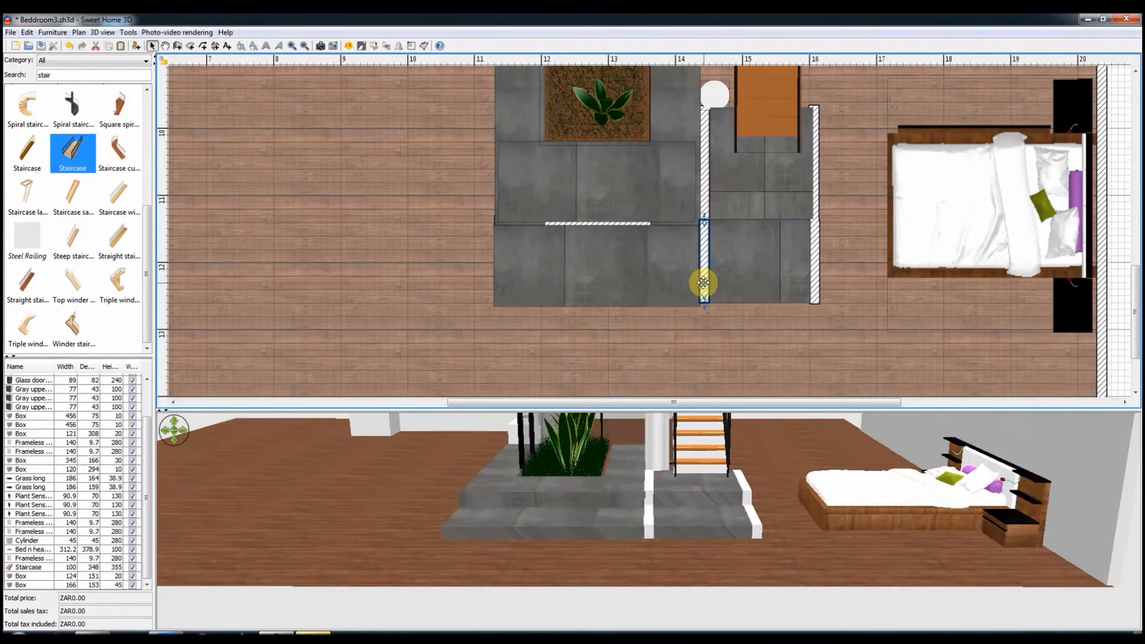
key("ctrl+v")
left_click_drag(821, 276, 830, 310)
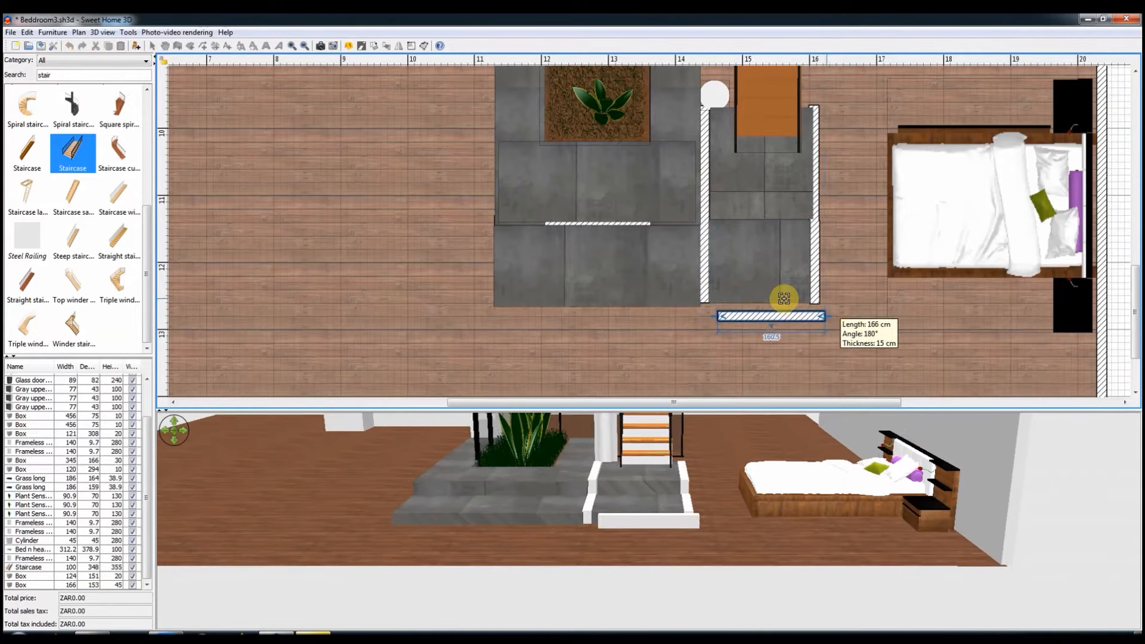
left_click(784, 299)
left_click_drag(708, 303, 707, 299)
left_click_drag(778, 316, 765, 305)
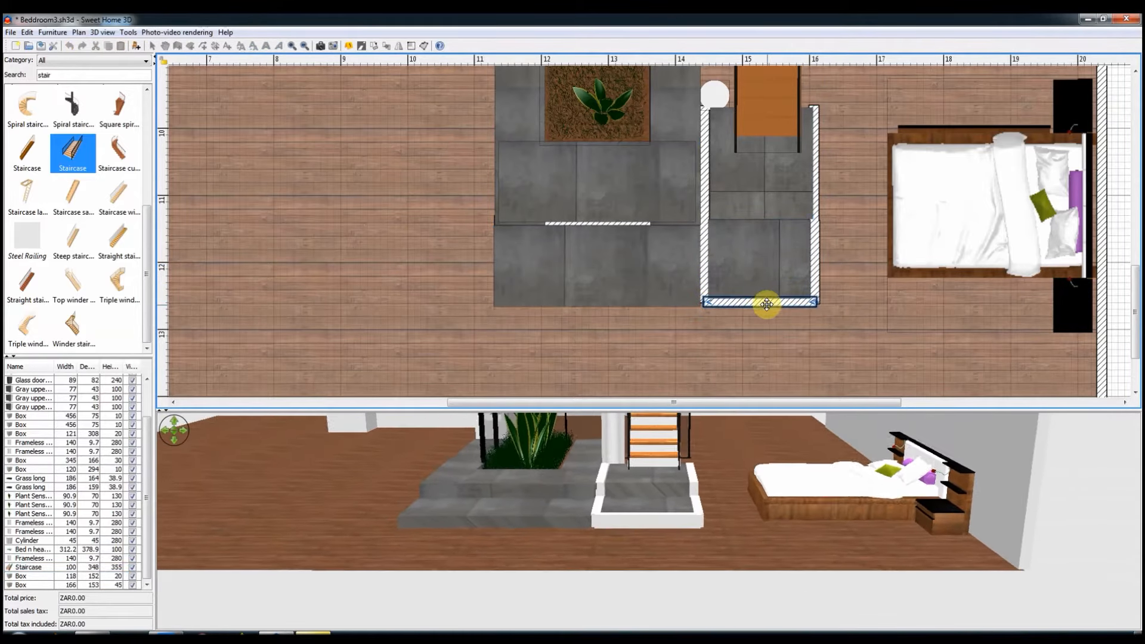
Step: Enlarge the 3D view area and save the home file
left_click(1112, 289)
left_click(40, 46)
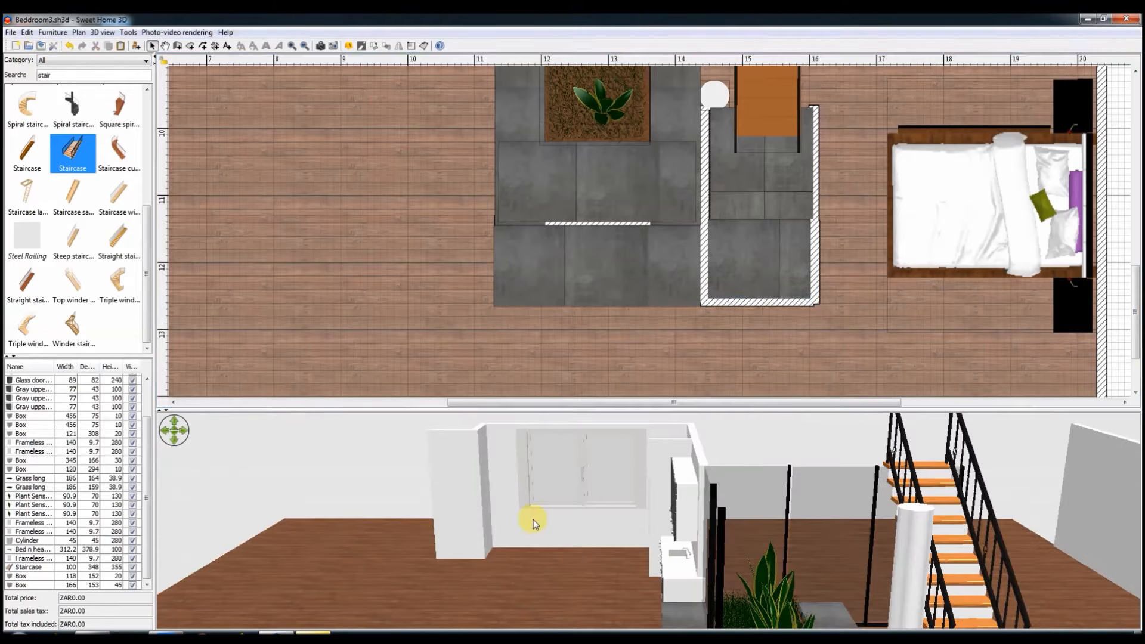
left_click_drag(617, 410, 609, 266)
left_click_drag(576, 523, 633, 548)
left_click(42, 46)
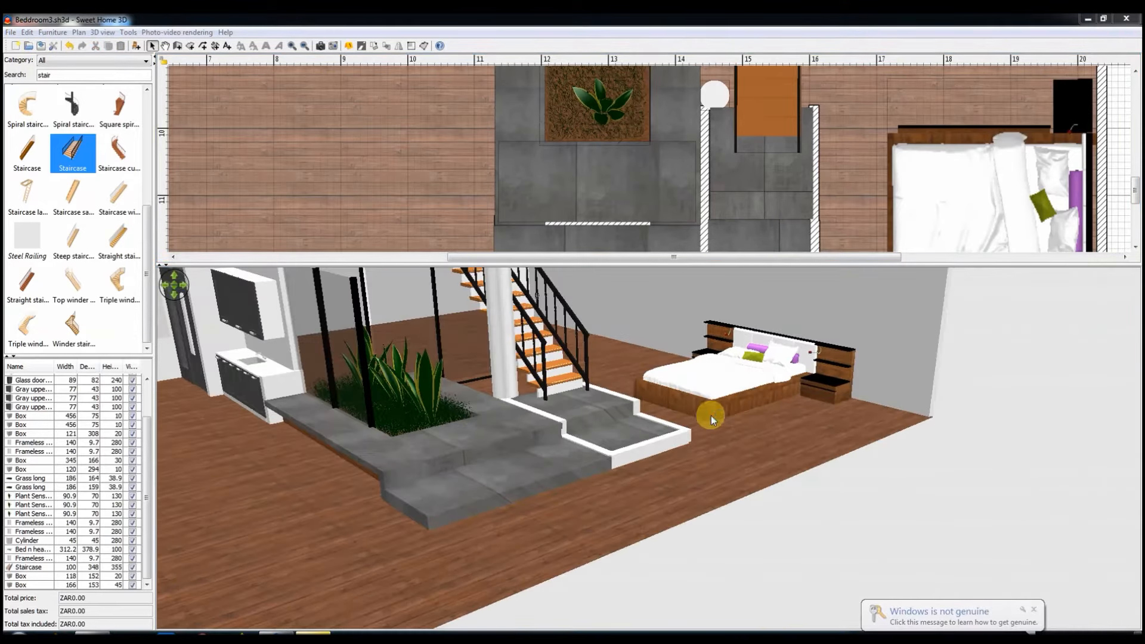
Step: Shorten the long grey slab between the planter and the staircase to about 291 cm
left_click(1110, 143)
scroll(819, 182, "up", 8)
scroll(825, 159, "down", 3)
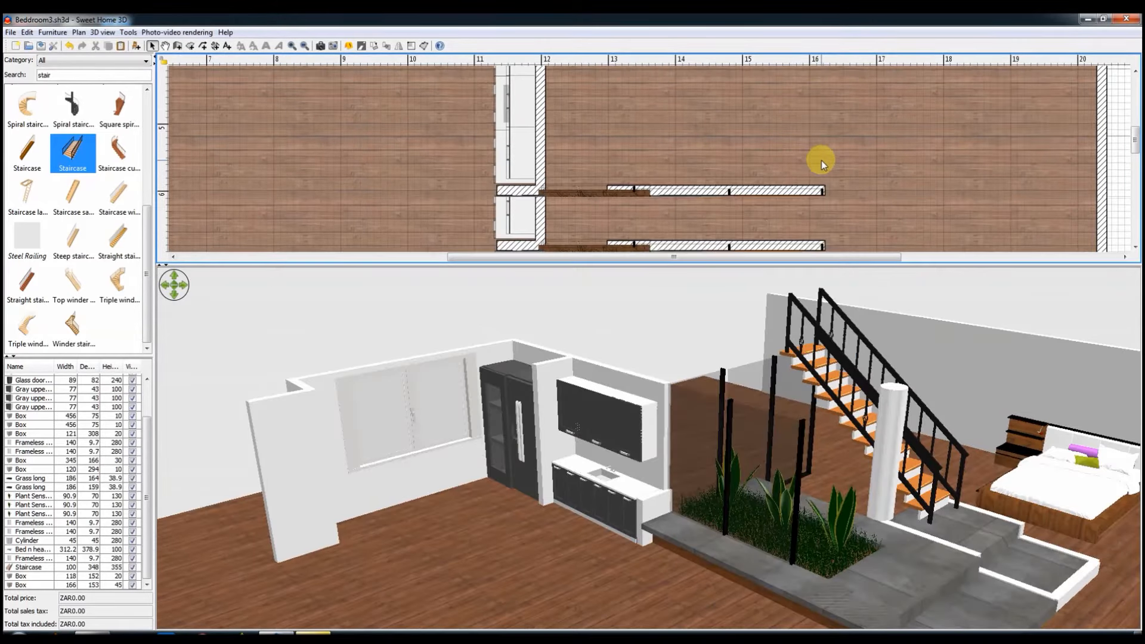
scroll(821, 159, "down", 2)
left_click(684, 181)
scroll(693, 197, "down", 4)
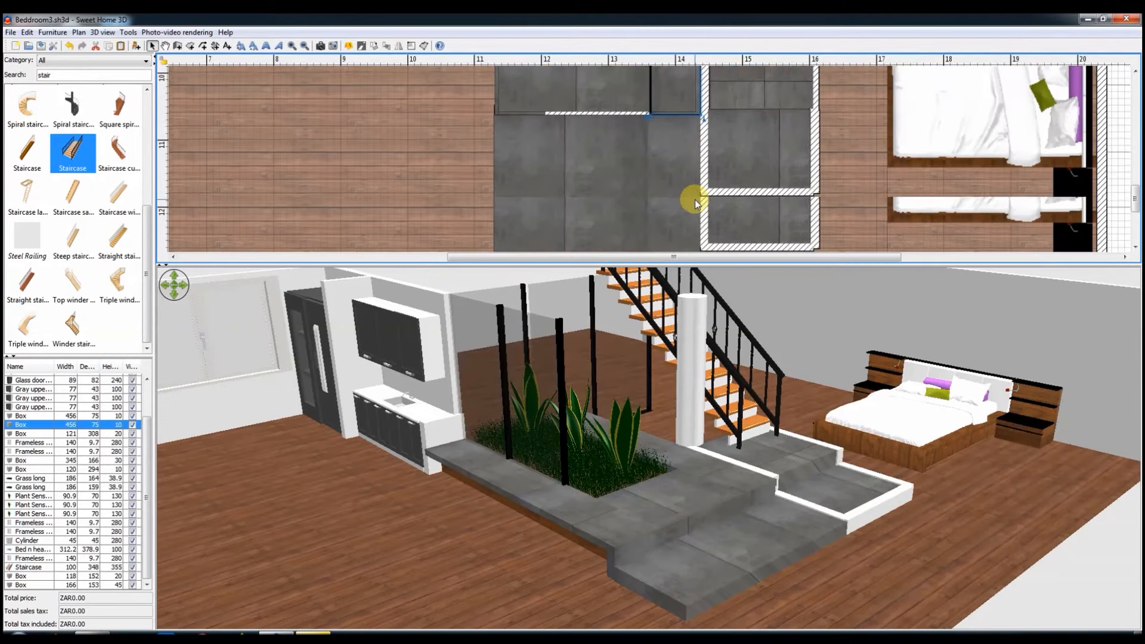
scroll(679, 203, "up", 1)
left_click_drag(648, 225, 682, 95)
scroll(677, 157, "up", 1)
scroll(677, 157, "down", 1)
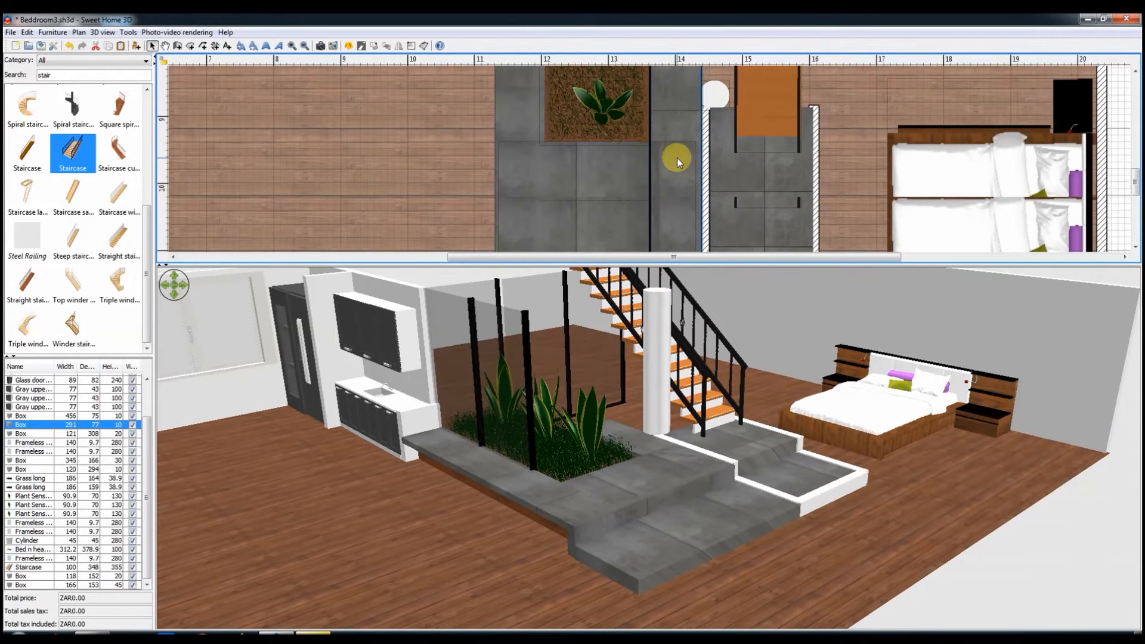
Step: Apply the reddish-brown wood texture to both slabs at the staircase's foot
left_click(749, 191)
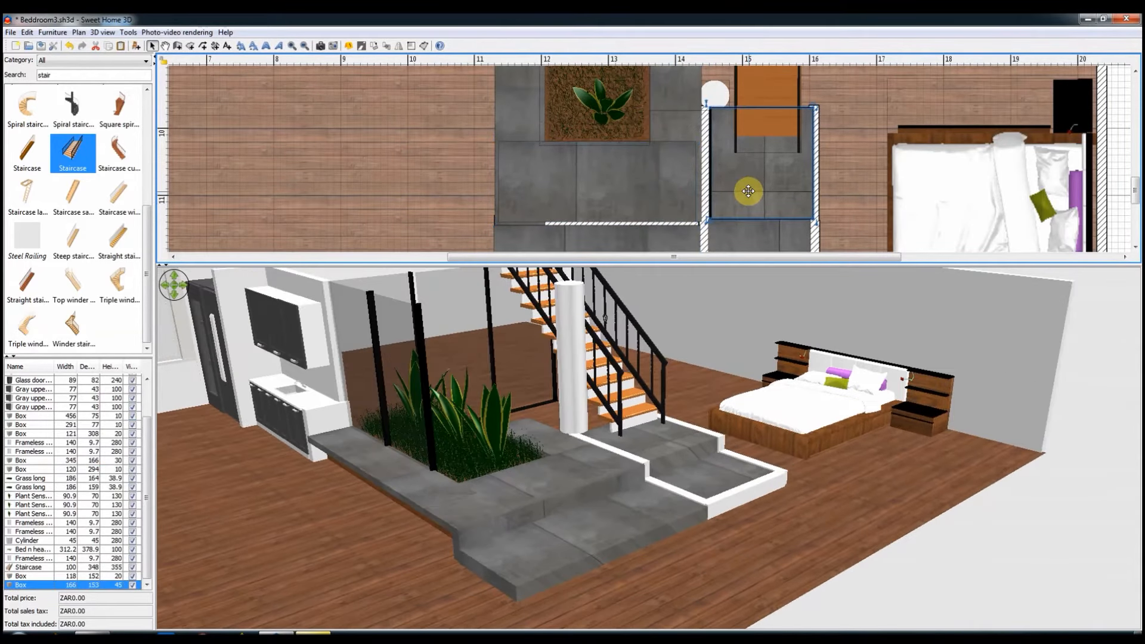
scroll(749, 232, "down", 2)
left_click(736, 191, "shift")
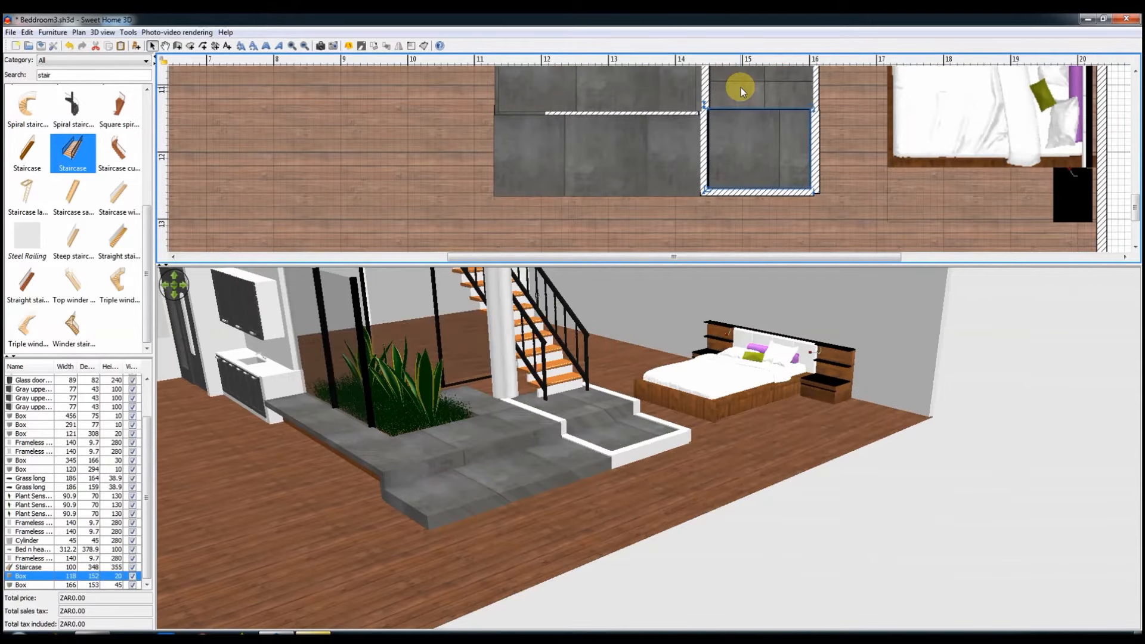
right_click(741, 91)
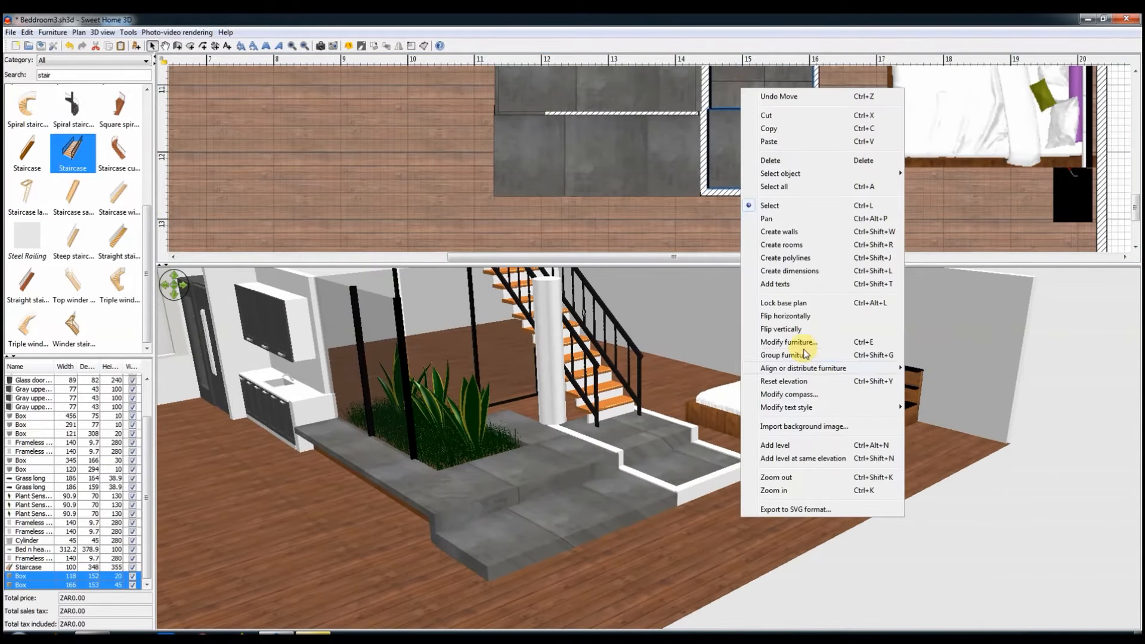
left_click(787, 341)
left_click(501, 401)
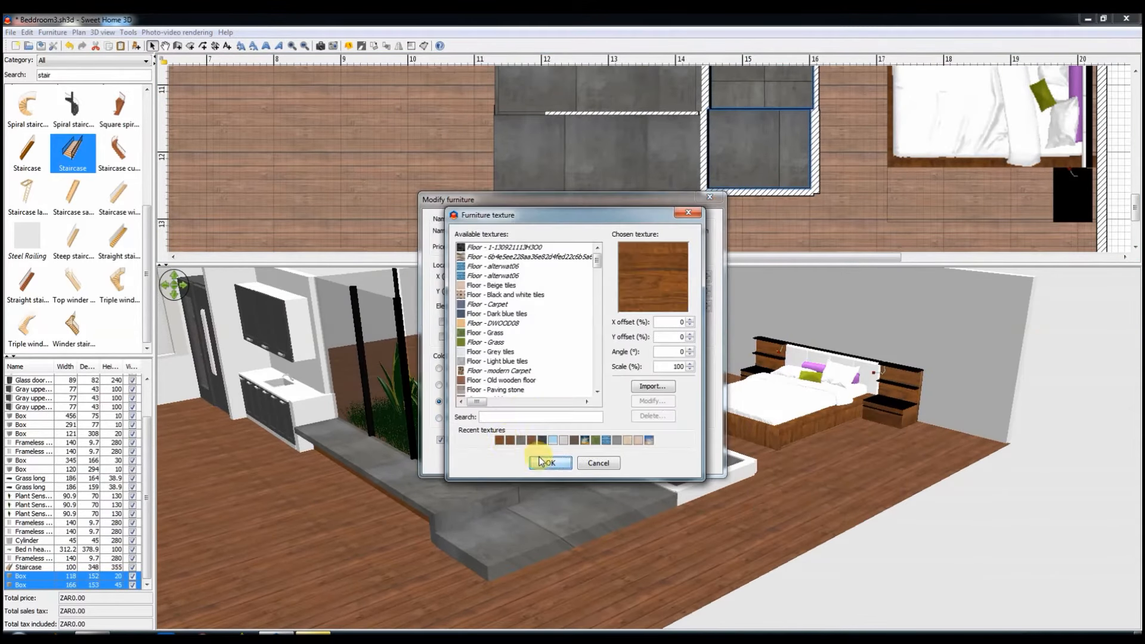
left_click(540, 461)
left_click(542, 456)
Step: Apply the grey slab texture to both sides of all the low walls around the staircase slabs
left_click(750, 192, "shift")
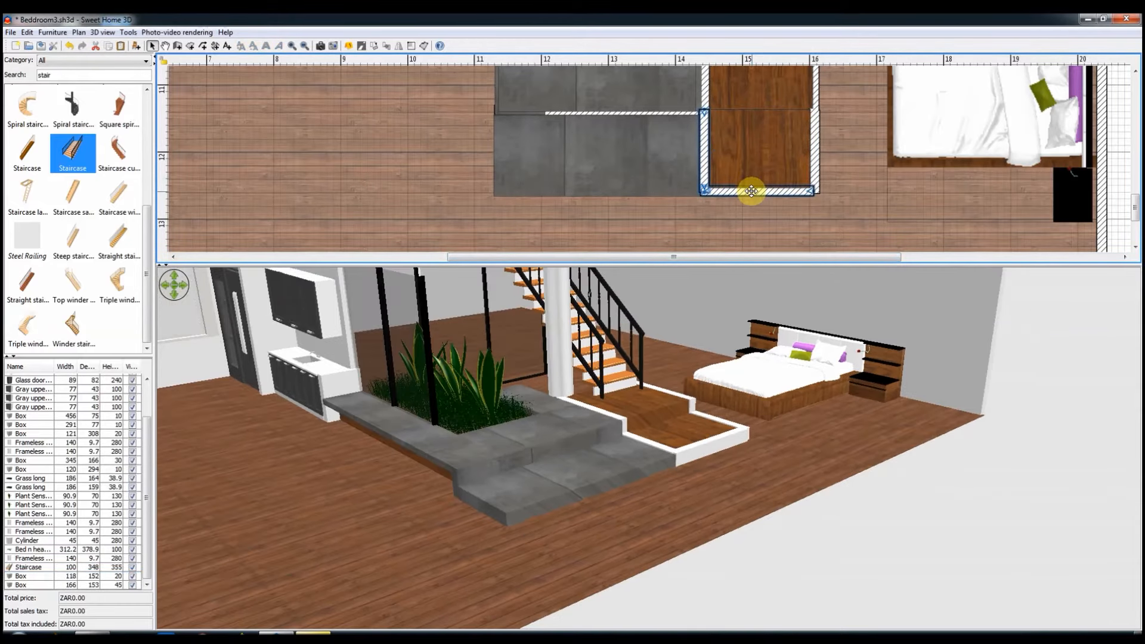
left_click(815, 179, "shift")
left_click(813, 98, "shift")
left_click(705, 101, "shift")
right_click(706, 101)
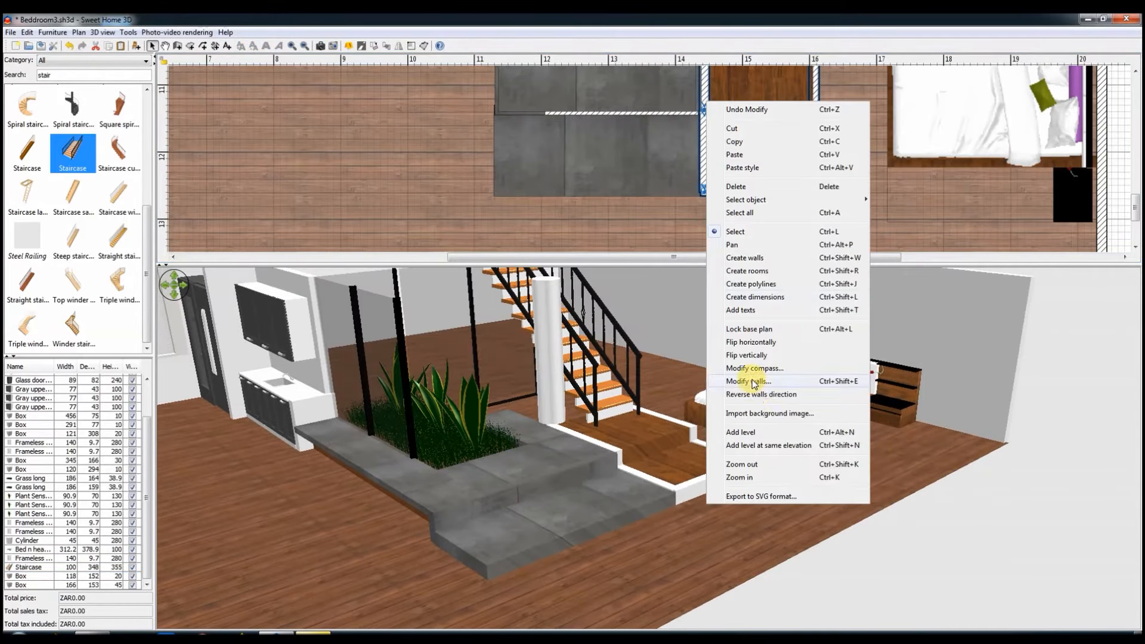
left_click(769, 378)
left_click(547, 234)
left_click(545, 463)
left_click(637, 243)
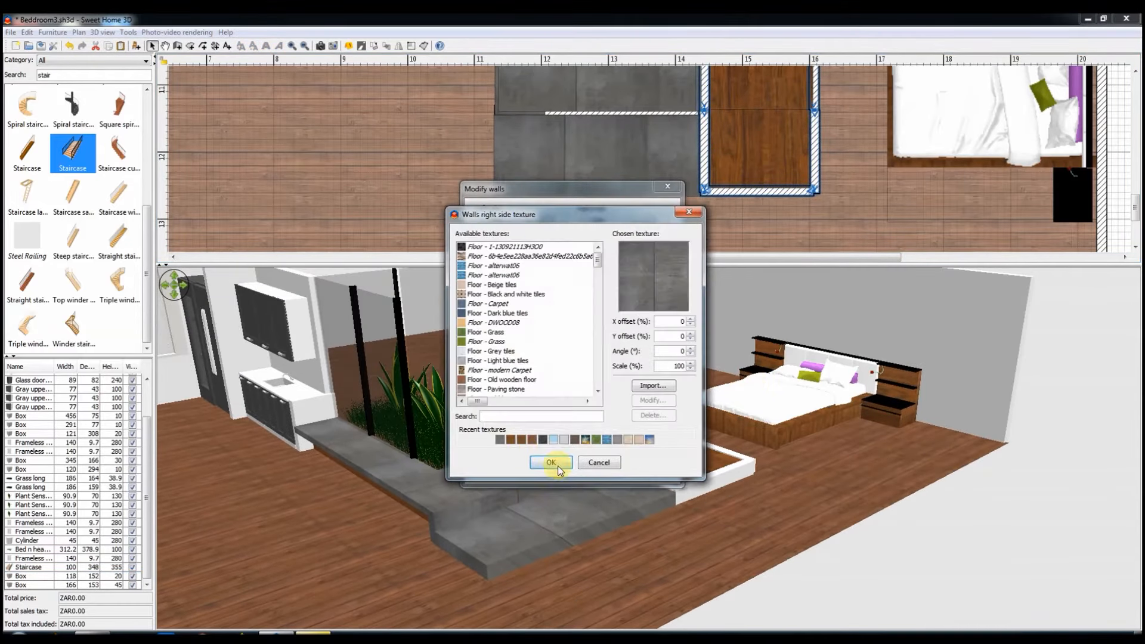
left_click(626, 463)
left_click(548, 469)
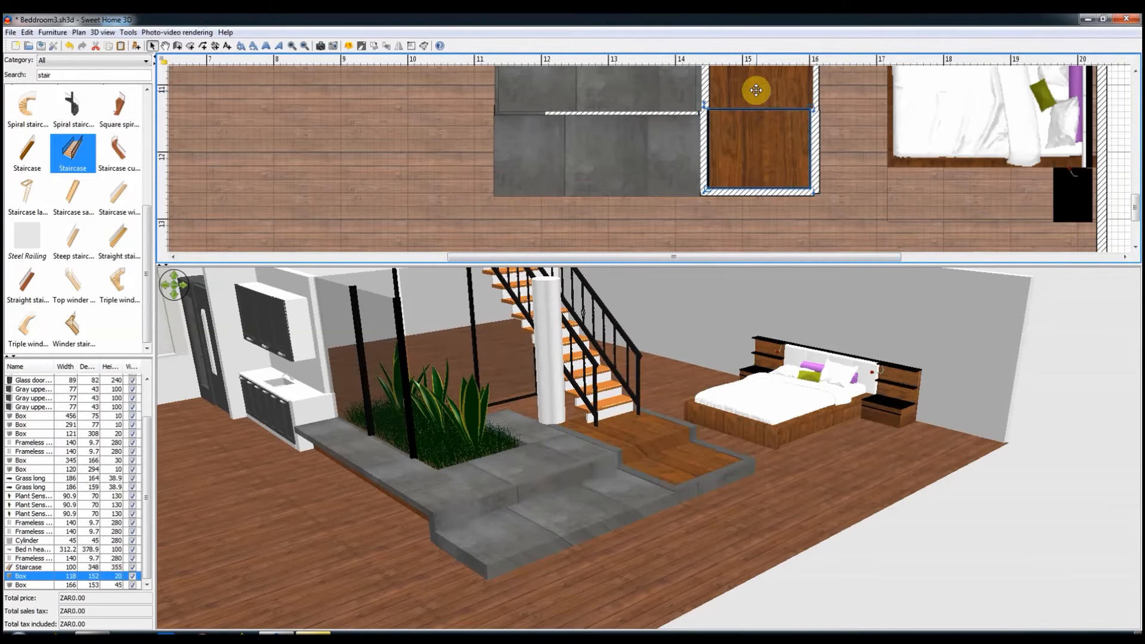
Step: Change the texture of both slabs at the staircase's foot to the dark brown wood planks
left_click(756, 91, "shift")
right_click(756, 80)
left_click(795, 358)
left_click(505, 401)
left_click(542, 463)
left_click(548, 460)
Step: Open the texture settings of the two wooden slabs at the staircase's foot
right_click(787, 136)
left_click(833, 404)
left_click(506, 401)
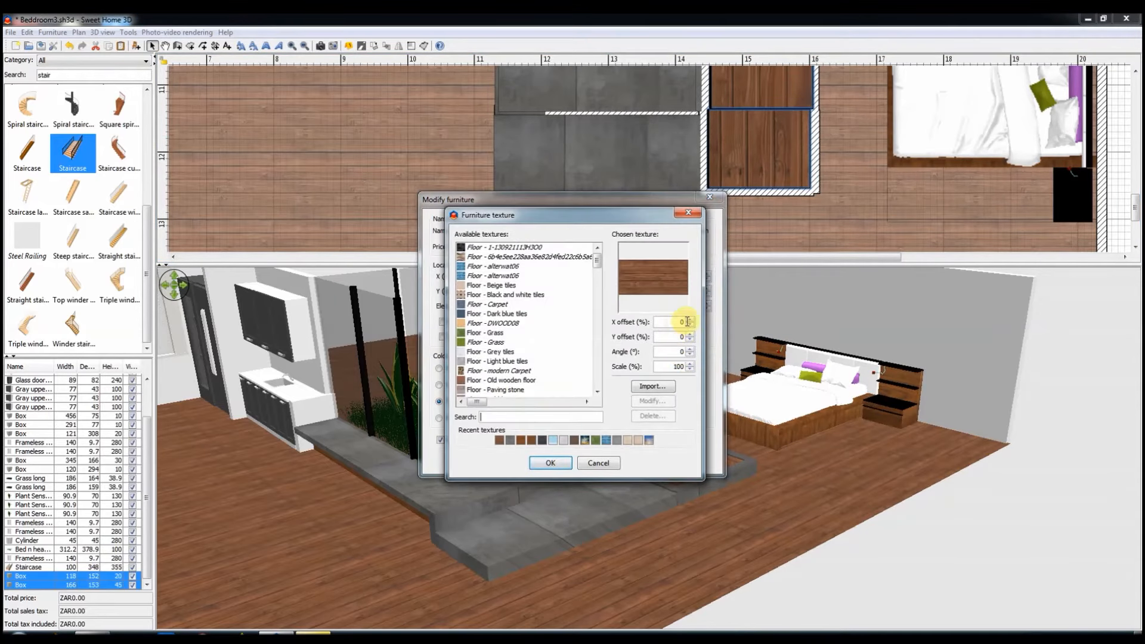
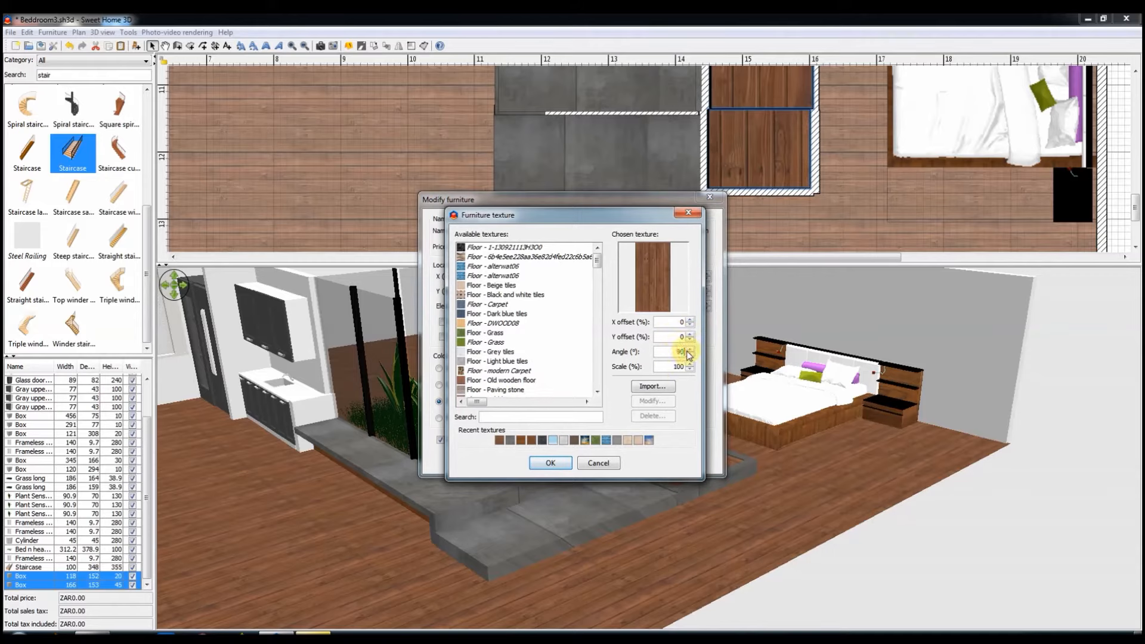
Step: Rotate the dark brown wood texture on both slabs at the staircase's foot to 90°
left_click(550, 463)
left_click(558, 458)
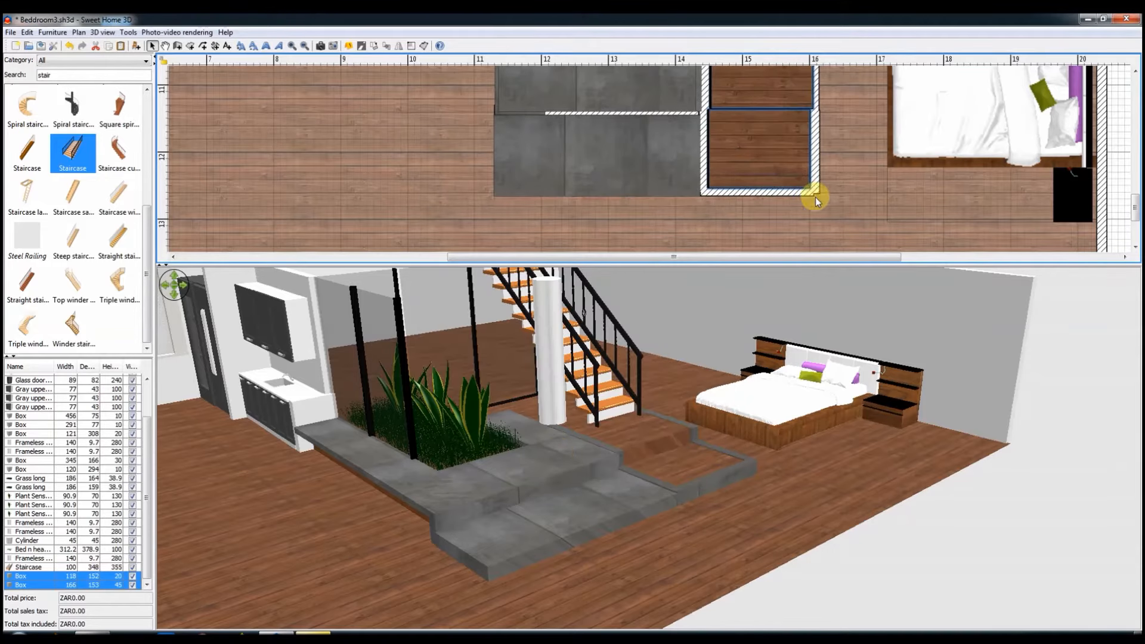
Step: Shrink the narrow grey slab between the planter and the staircase to about 214 × 71 cm
scroll(814, 198, "up", 2)
left_click(685, 114)
scroll(680, 87, "up", 1)
left_click_drag(686, 264, 651, 269)
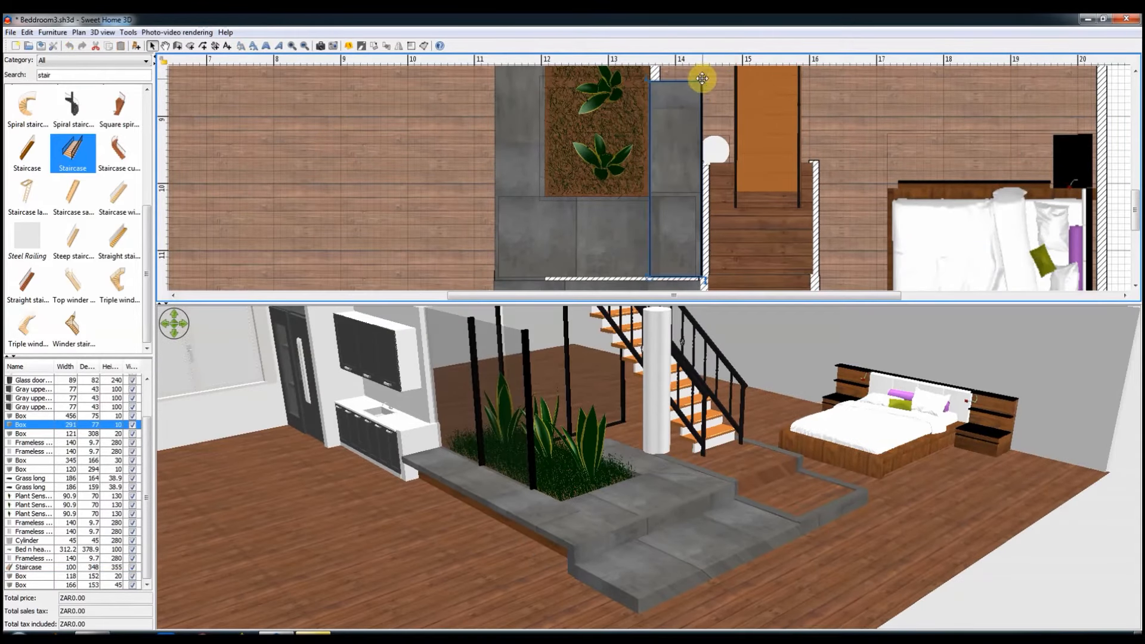
left_click_drag(705, 84, 698, 131)
scroll(860, 197, "up", 2)
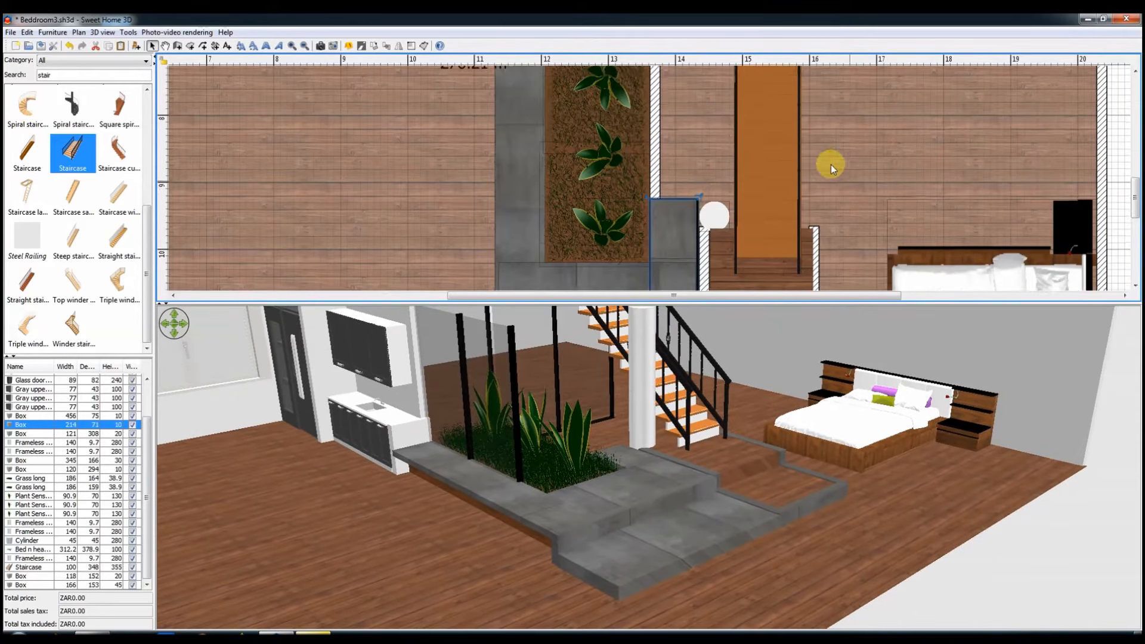
Step: Extend the low wall on the bedroom side of the staircase to the rear glass panels, and delete the low wall between planter and staircase
left_click(825, 226)
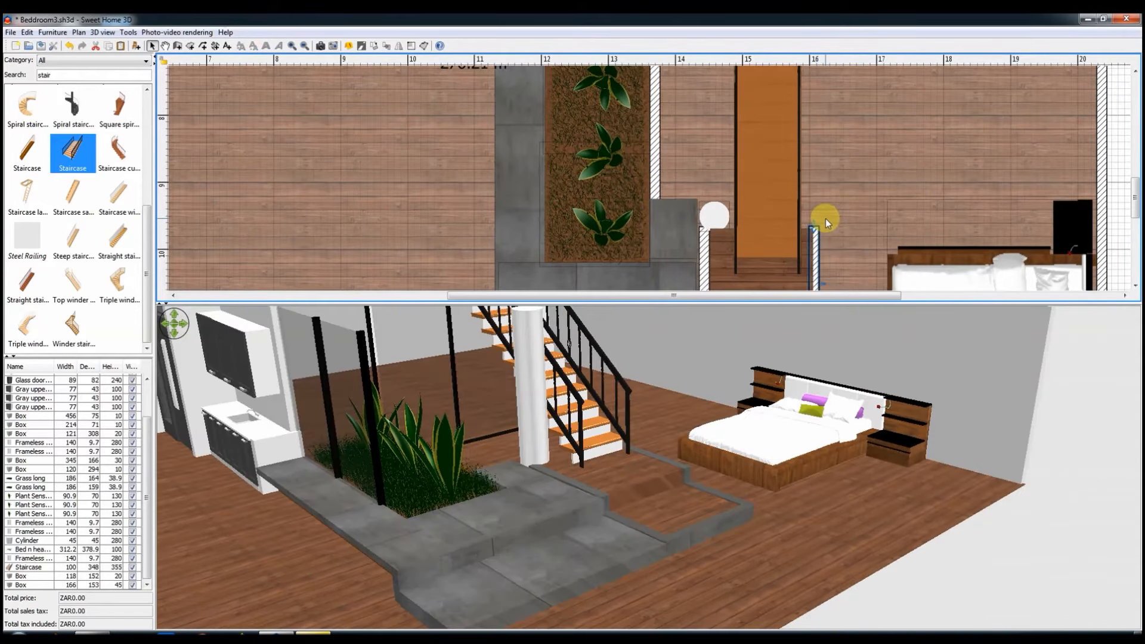
left_click_drag(814, 223, 815, 75)
scroll(814, 149, "down", 2)
left_click(653, 112)
key("Delete")
Step: Enlarge the planter's brown soil box to about 336 × 406 cm so it reaches the extended low wall beyond the staircase
left_click_drag(733, 543, 656, 525)
right_click(796, 511)
left_click(841, 518)
scroll(718, 231, "up", 1)
right_click(720, 469)
left_click(743, 476)
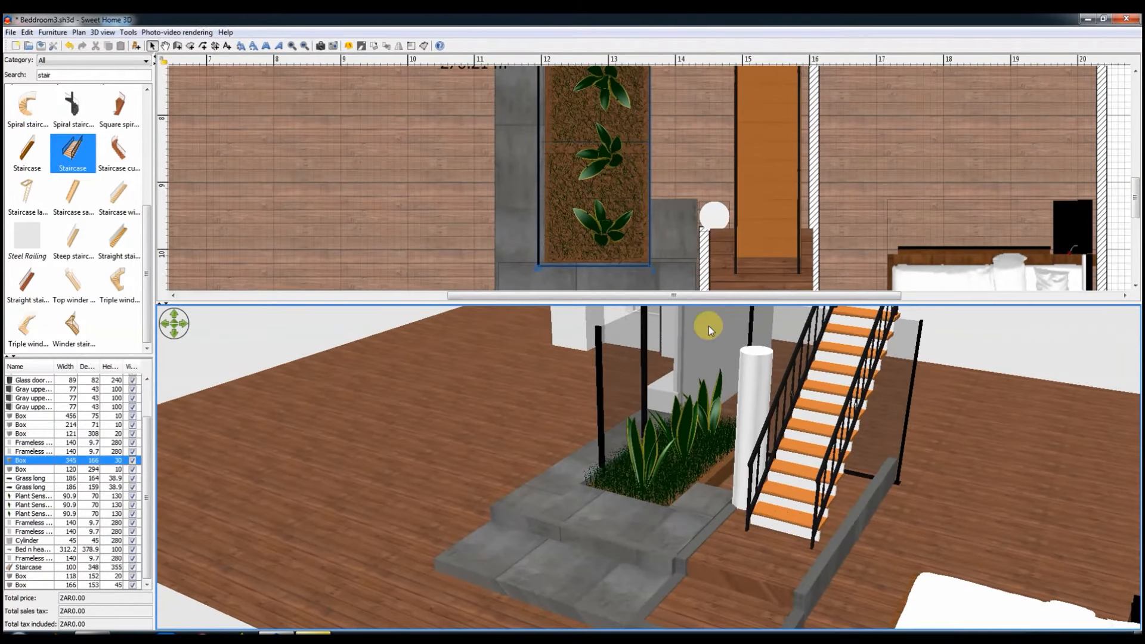
scroll(605, 143, "up", 1)
scroll(690, 187, "down", 2)
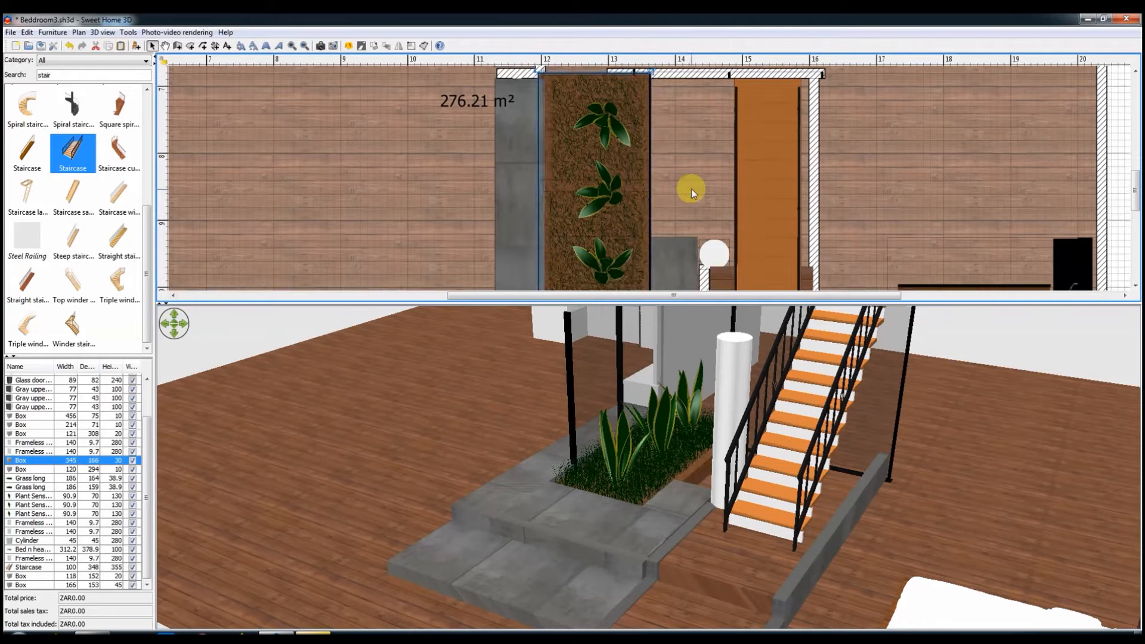
scroll(651, 171, "up", 3)
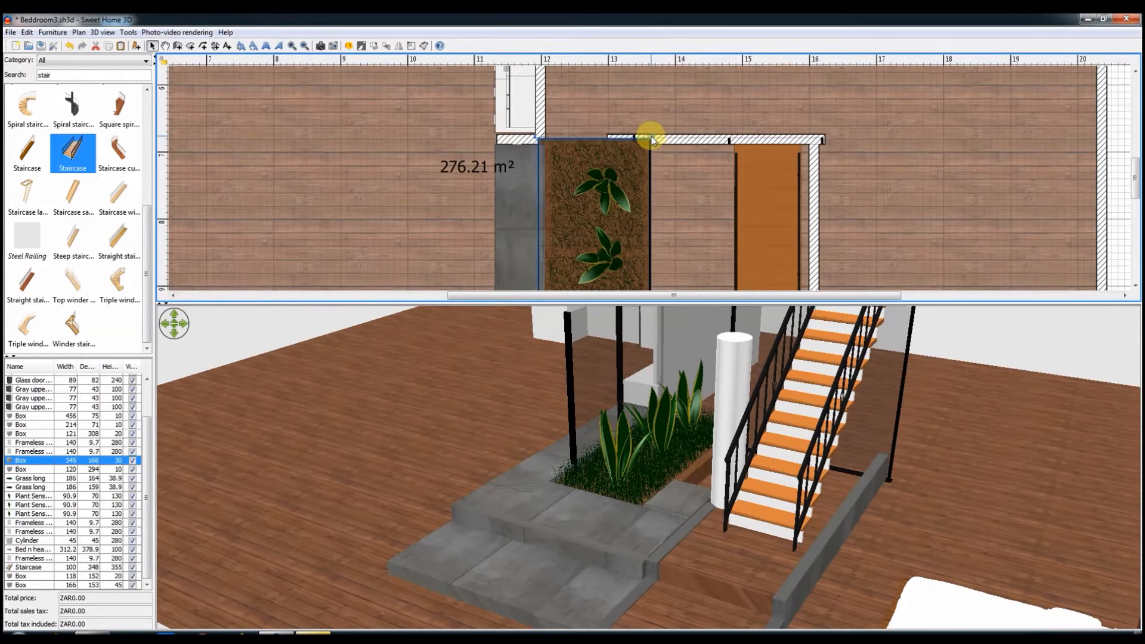
left_click_drag(650, 138, 811, 143)
left_click_drag(526, 590, 644, 417)
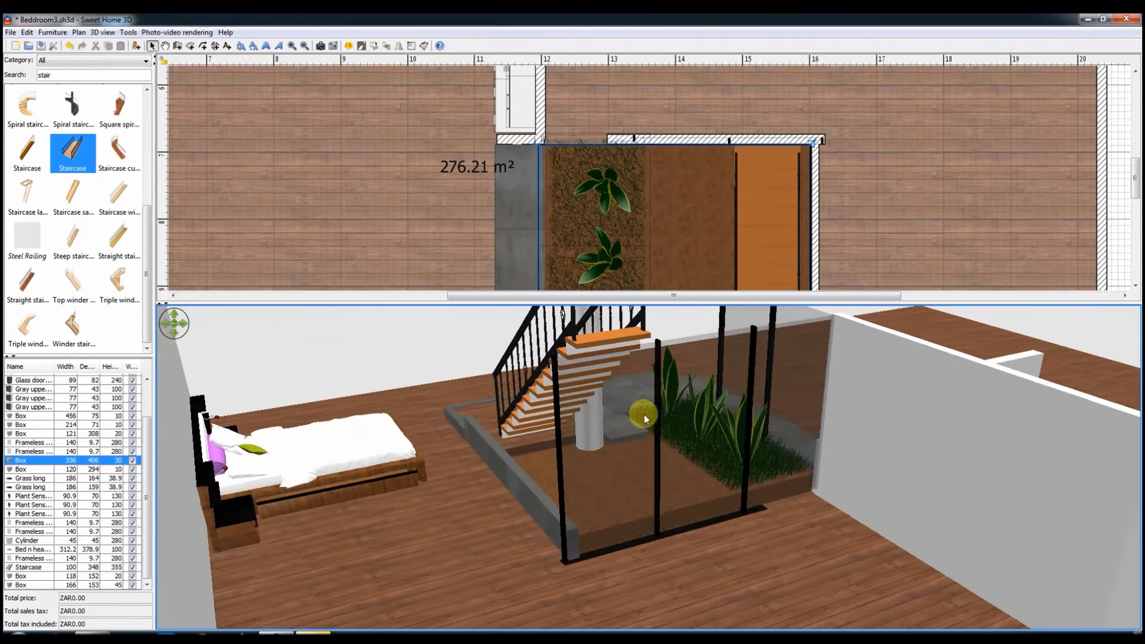
Step: Raise the black base wall under the rear glass panels to 30 cm and stretch it between the kitchen wall and the side wall, about 412 cm long
left_click(653, 138)
scroll(659, 134, "up", 3, "ctrl")
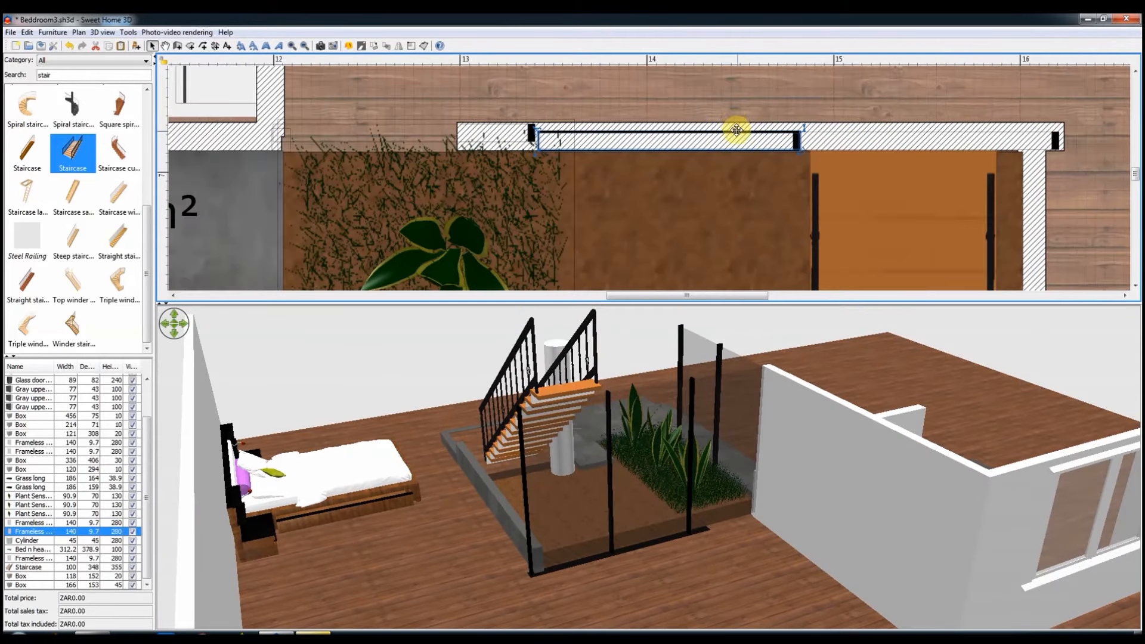
left_click(735, 126)
double_click(644, 213)
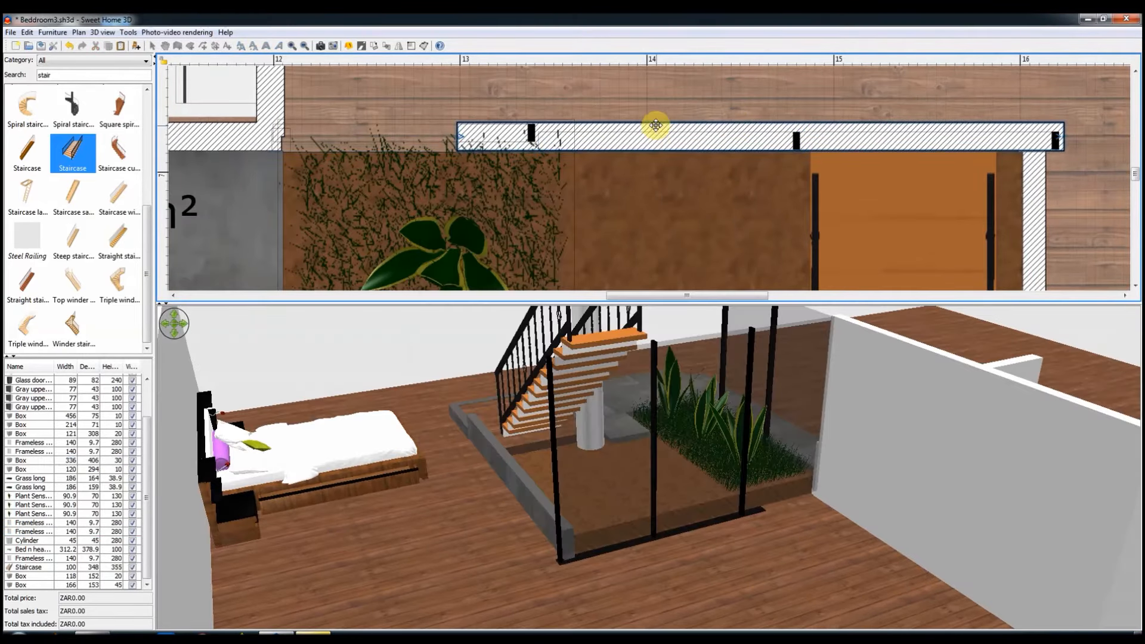
double_click(656, 127)
left_click(553, 507)
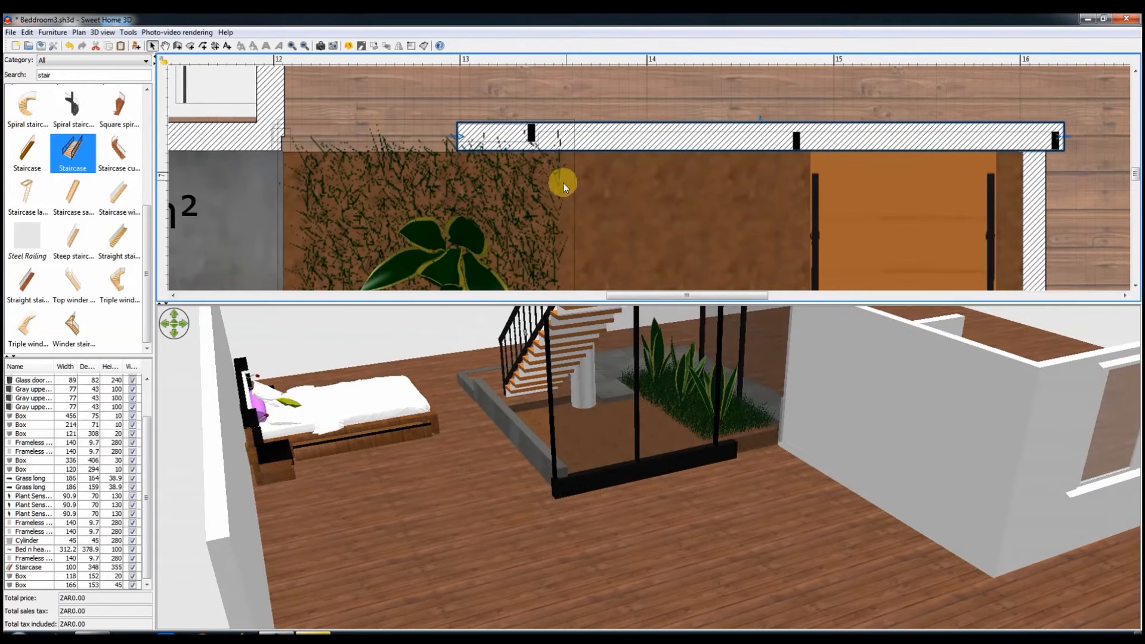
left_click_drag(456, 136, 279, 136)
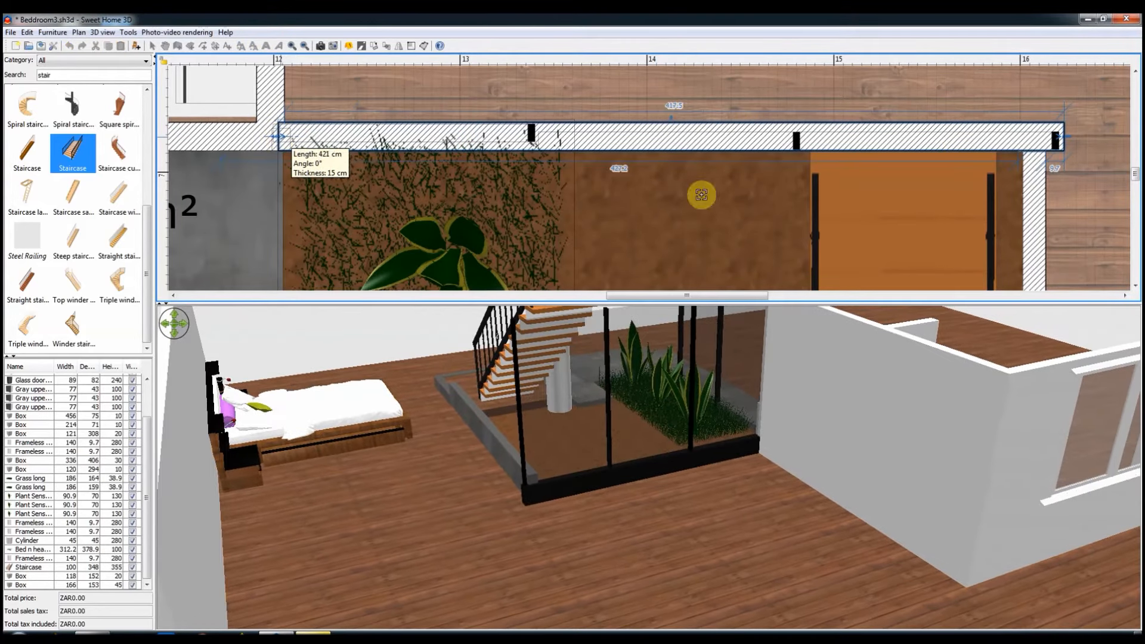
left_click_drag(1048, 136, 1046, 136)
Step: Shift the two rear glass panels nearest the staircase slightly towards the kitchen and outward along the base wall
left_click(936, 143)
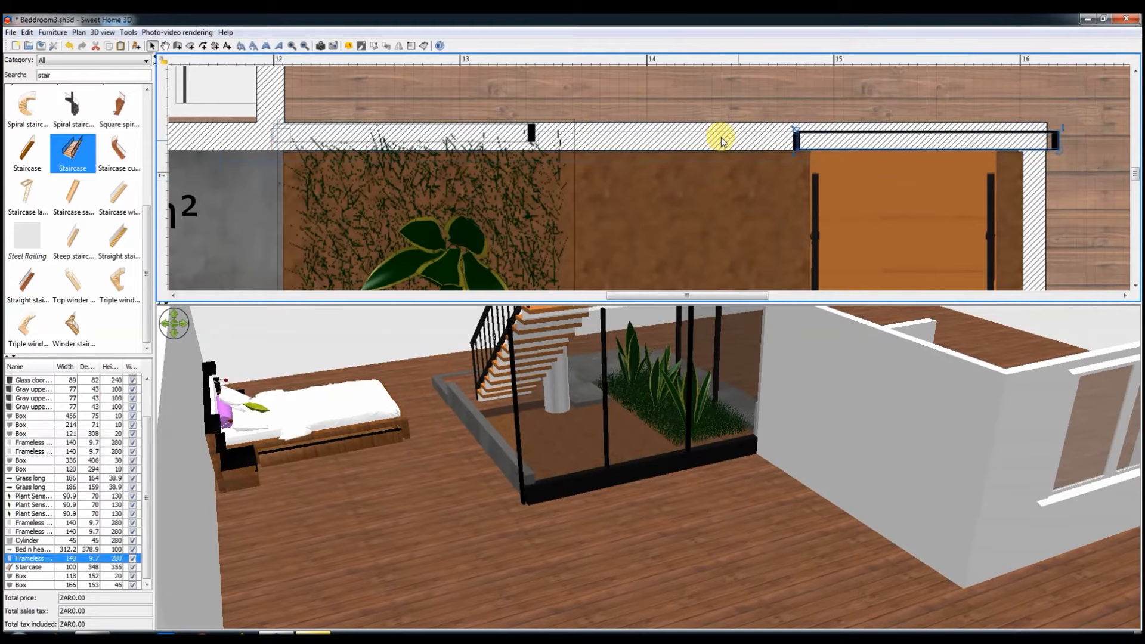
left_click(674, 141, "shift")
key("Left")
key("Left")
key("Left")
key("Left")
key("Left")
key("Left")
key("Left")
key("Left")
key("Left")
key("Left")
key("Left")
key("Left")
key("Left")
key("Left")
key("Left")
key("Left")
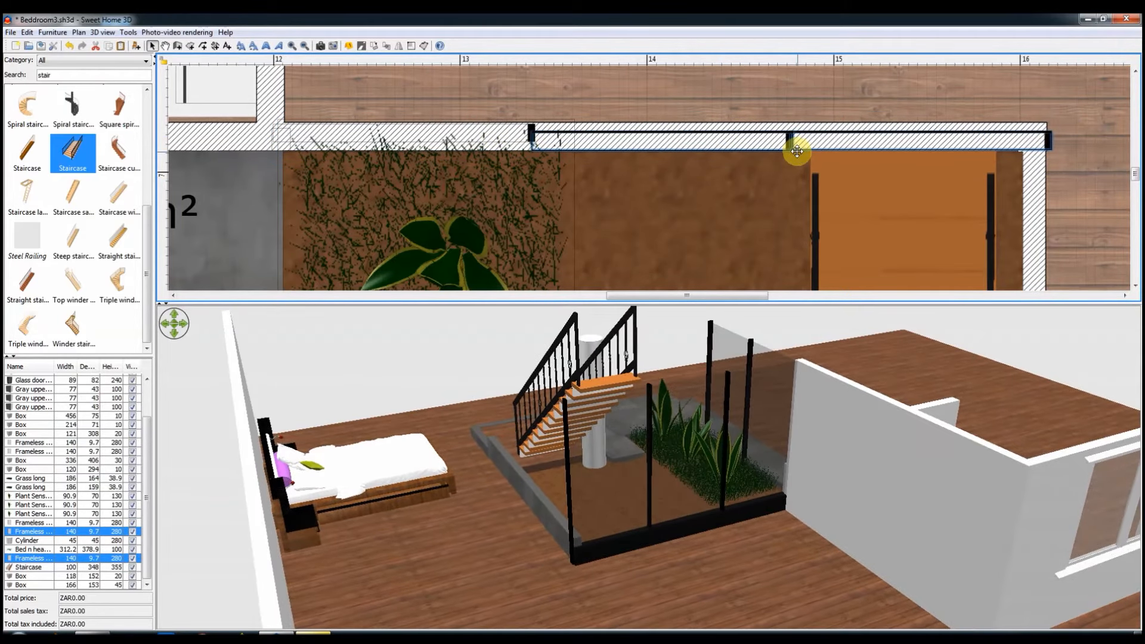
key("Up")
left_click(497, 126)
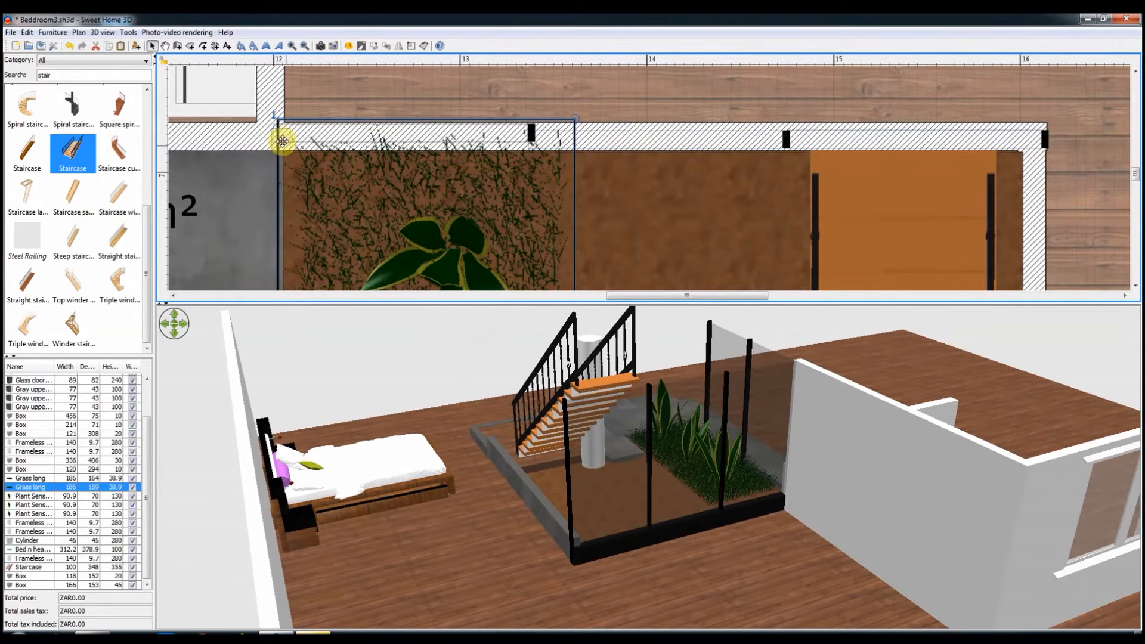
left_click(274, 133)
left_click(275, 150)
left_click_drag(275, 149, 276, 150)
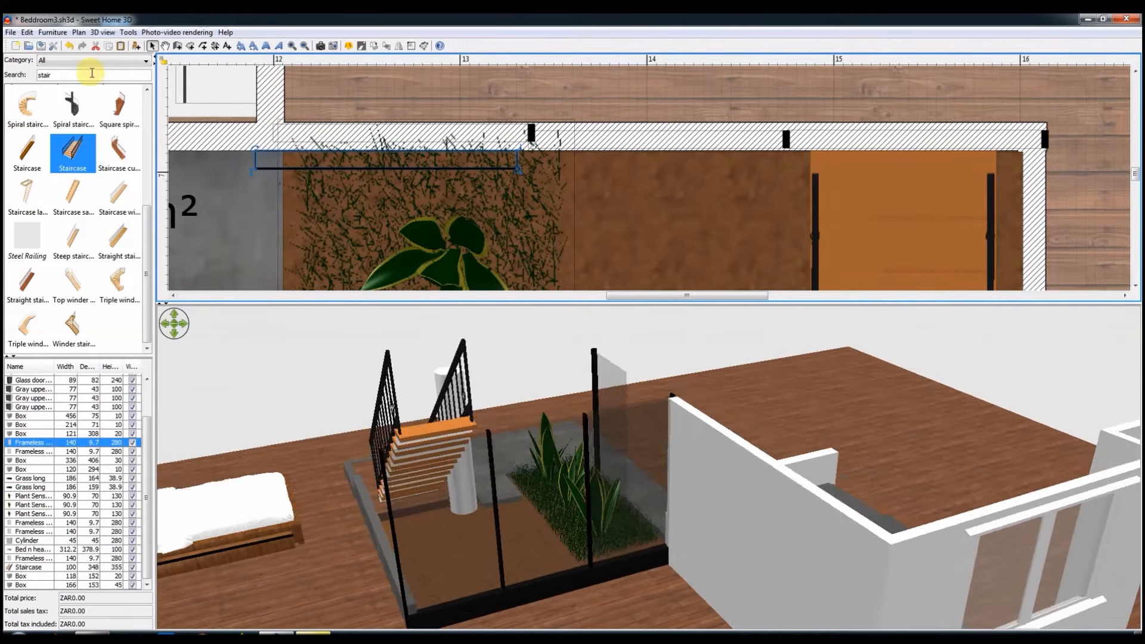
key("ctrl+z")
left_click(302, 128)
left_click(276, 128)
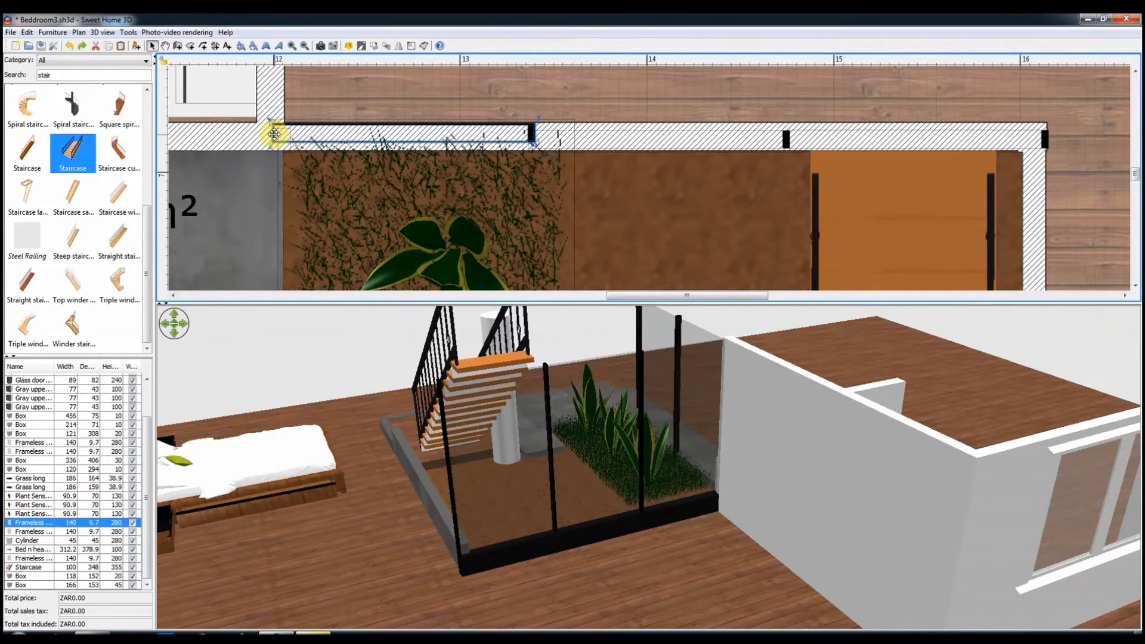
Step: Apply the grey slab texture to both sides of the base wall under the rear glass panels
double_click(710, 125)
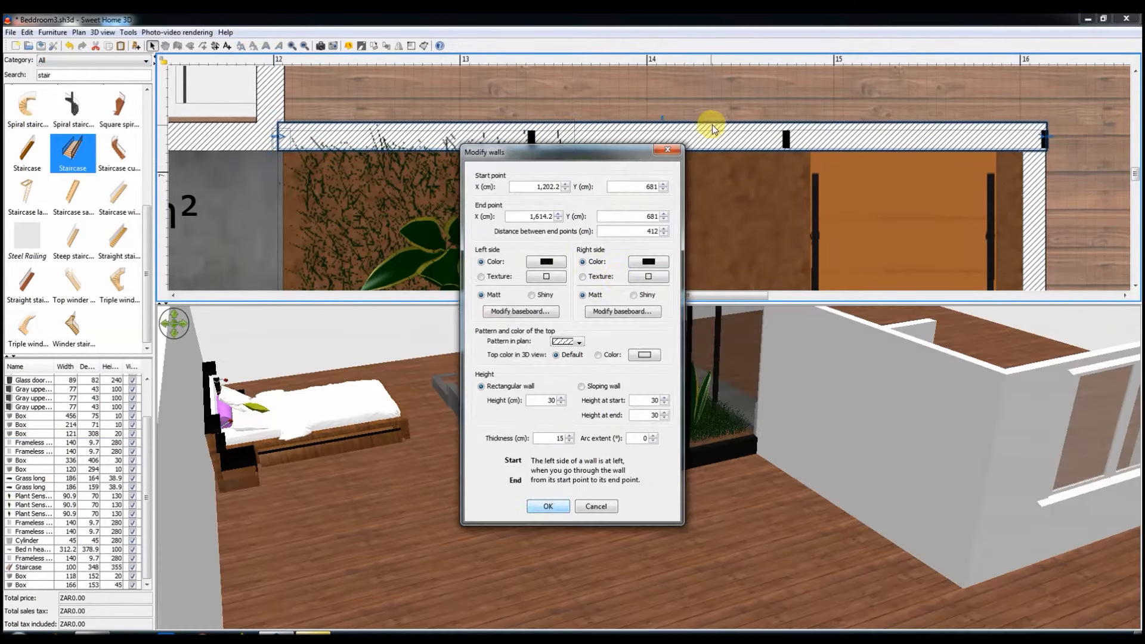
left_click(546, 272)
left_click(596, 504)
left_click(638, 273)
left_click(552, 466)
left_click(548, 506)
Step: Check the adjoining side wall's height and set the rear base wall to match it
double_click(1045, 190)
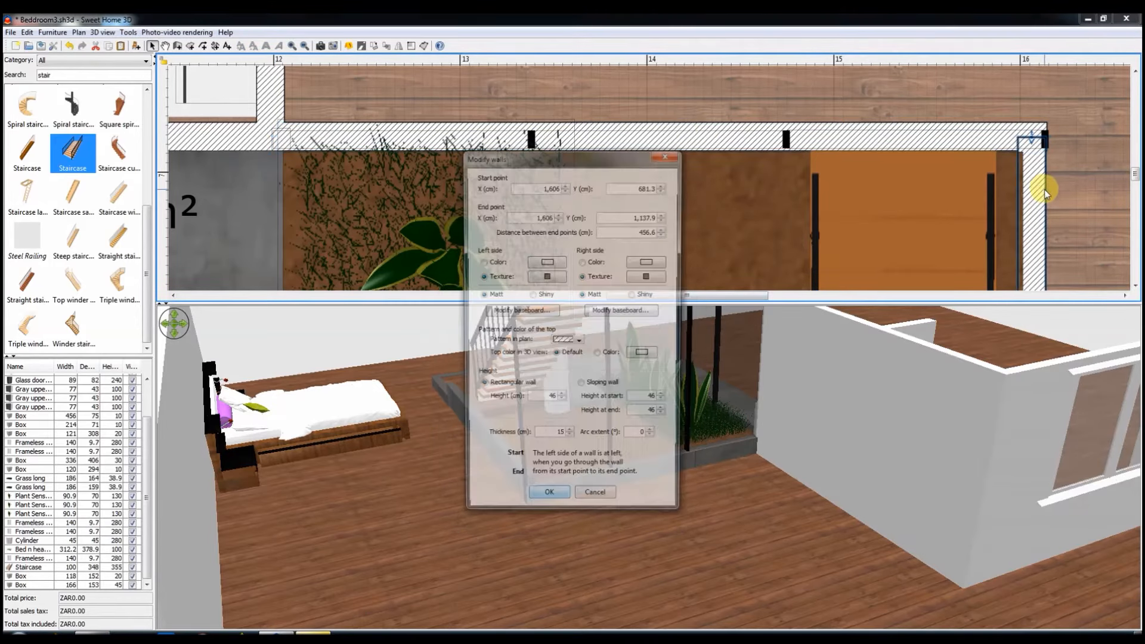
left_click(593, 501)
double_click(693, 143)
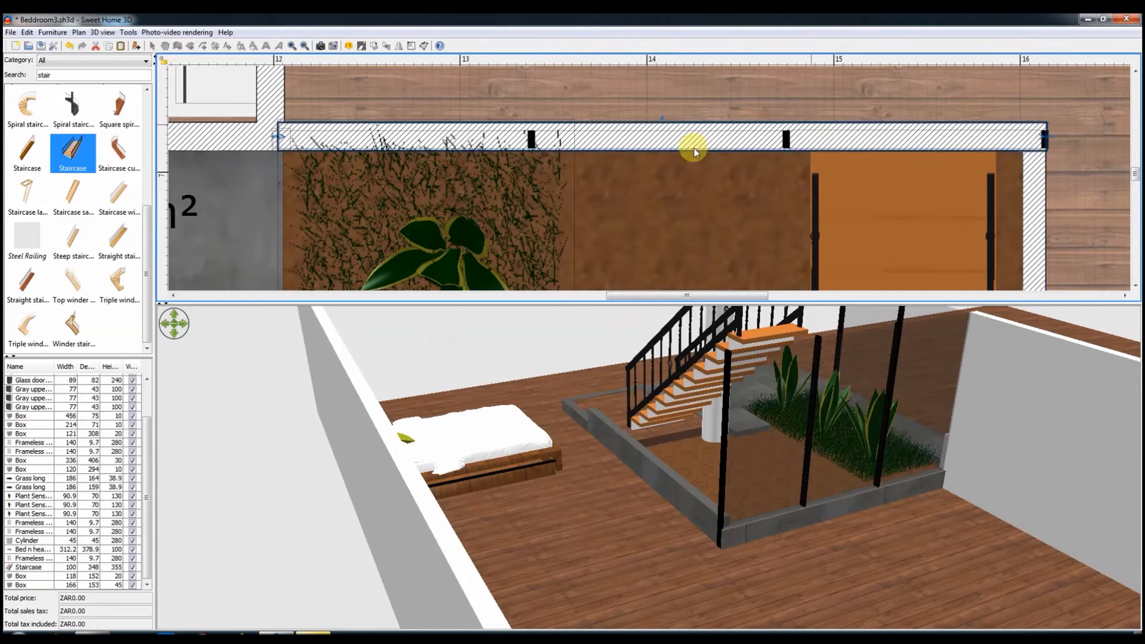
key("Return")
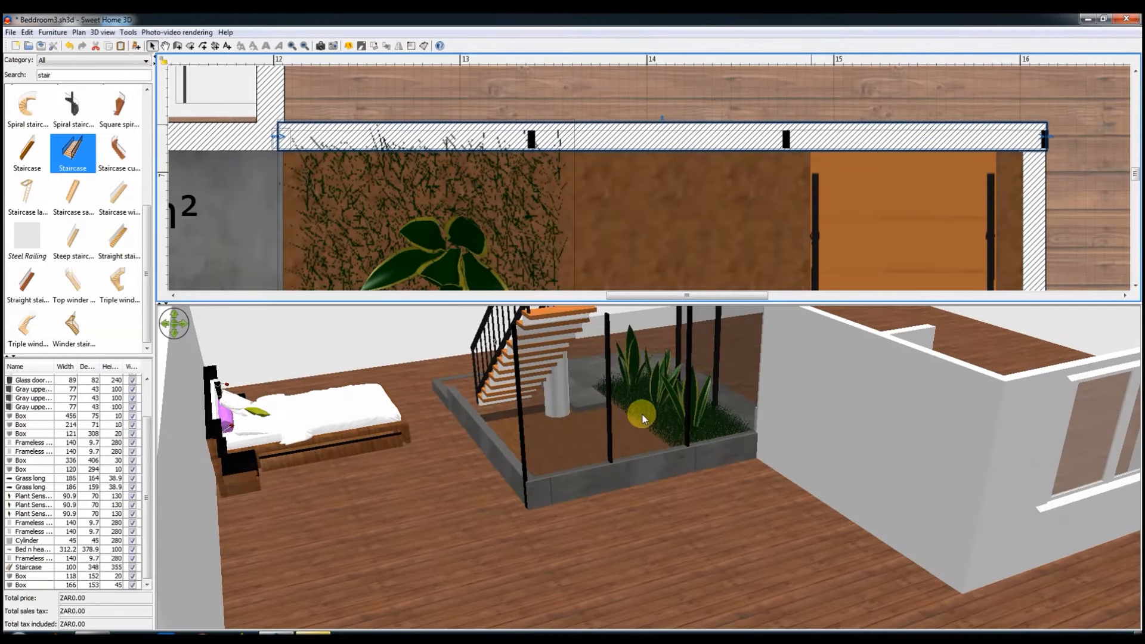
Step: Shorten the narrow grey slab beside the planter to about 114 × 78 cm so the soil area stays clear
scroll(632, 208, "down", 2, "ctrl")
scroll(614, 238, "down", 1, "ctrl")
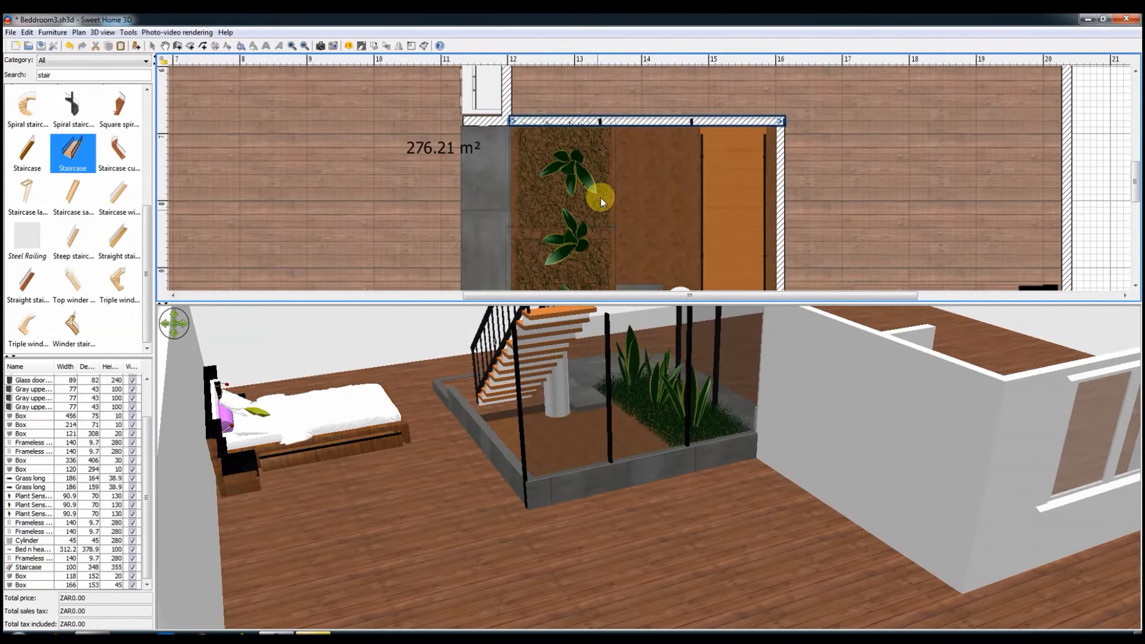
left_click(599, 198)
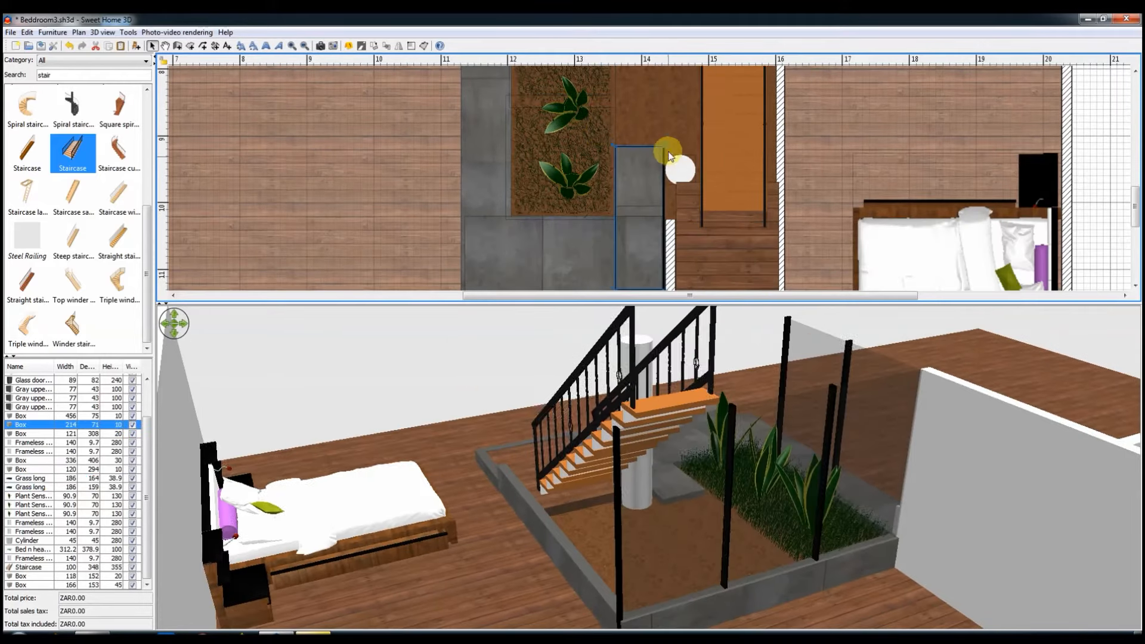
left_click_drag(667, 150, 669, 213)
left_click_drag(585, 345, 882, 528)
Step: Widen the two grass patches across the soil towards the staircase, to about 174 × 258 cm and 195 × 252 cm
left_click(601, 209)
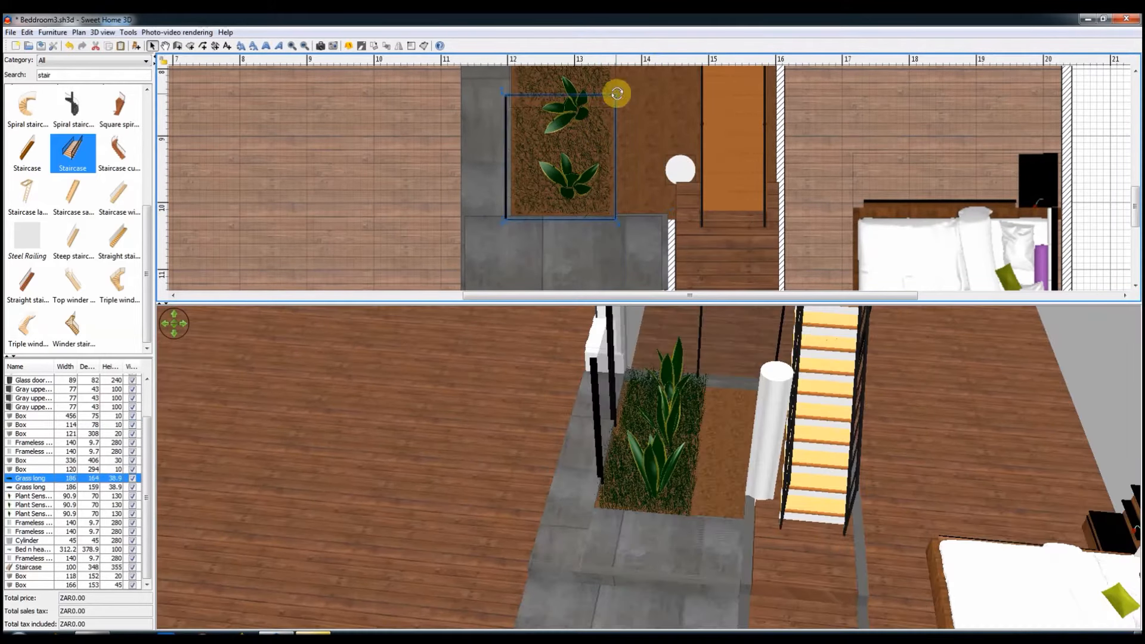
left_click_drag(638, 97, 673, 95)
scroll(673, 95, "up", 1)
left_click(591, 146)
scroll(620, 140, "up", 1)
left_click_drag(613, 121, 610, 255)
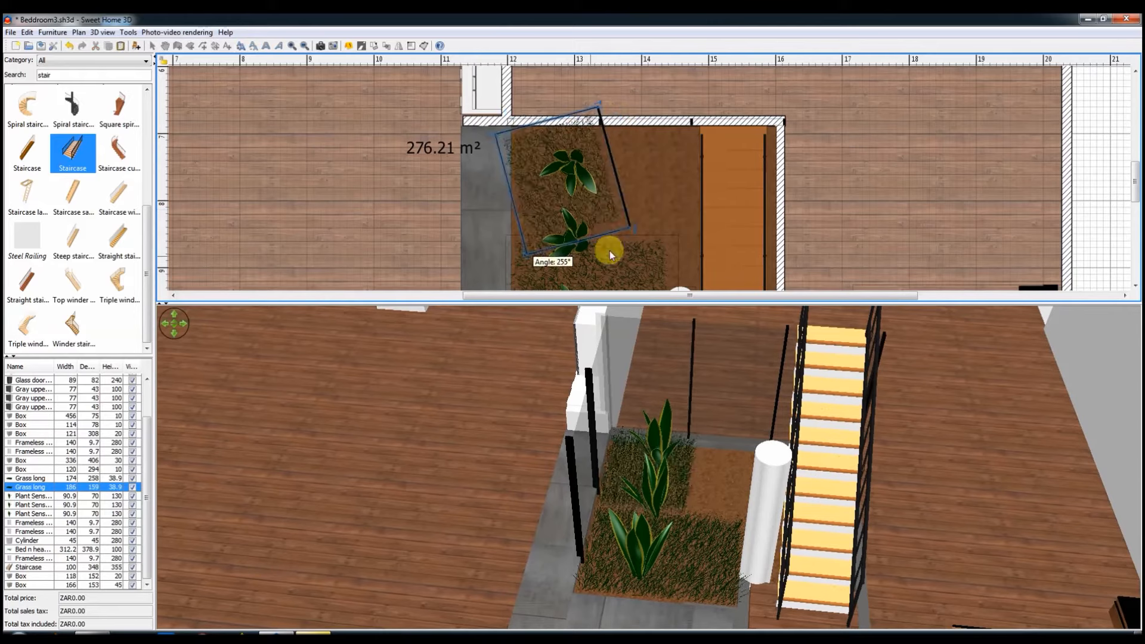
left_click_drag(518, 254, 509, 245)
left_click_drag(614, 120, 683, 119)
Step: Duplicate the rear grass patch and fit the copy under the staircase along the side wall, about 299 × 173 cm
key("ctrl+c")
key("ctrl+v")
left_click_drag(653, 157, 702, 88)
left_click_drag(653, 166, 725, 229)
scroll(707, 163, "down", 1)
scroll(707, 163, "down", 1)
left_click_drag(678, 143, 677, 131)
scroll(749, 166, "up", 3)
left_click_drag(775, 205, 738, 209)
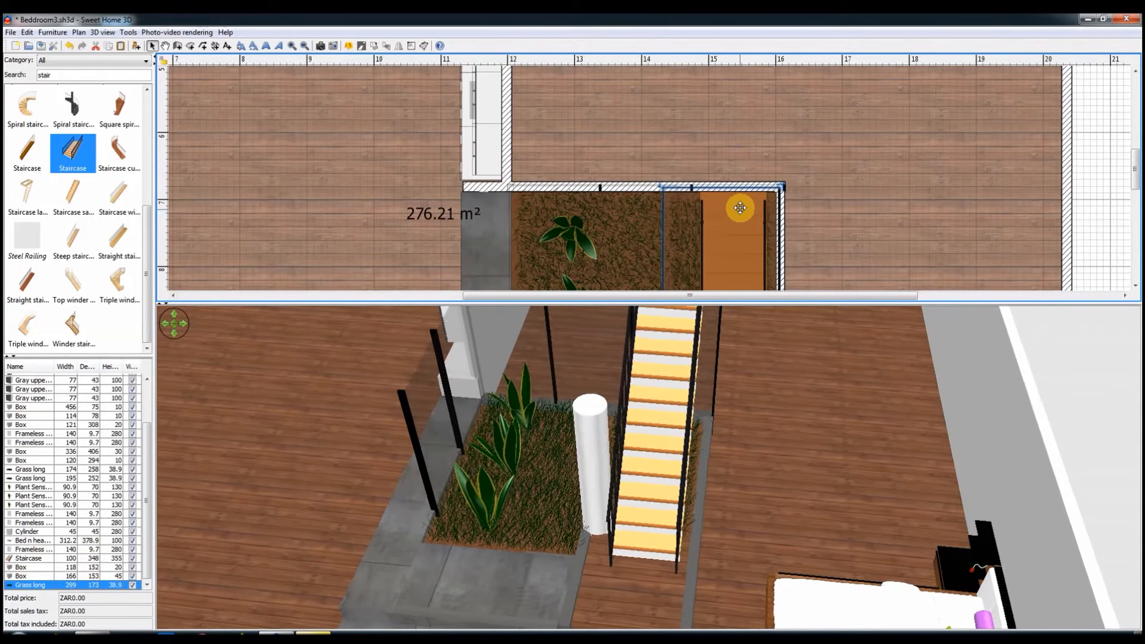
Step: Copy two of the planter's leafy plants into the grass beneath the staircase
left_click_drag(639, 509, 721, 474)
scroll(759, 262, "down", 5)
mouse_move(682, 509)
left_mouse_down()
mouse_move(495, 496)
mouse_move(680, 509)
left_mouse_up()
scroll(567, 247, "up", 3)
left_click(573, 181)
left_click(573, 109, "shift")
left_click_drag(585, 169, 718, 173, "ctrl")
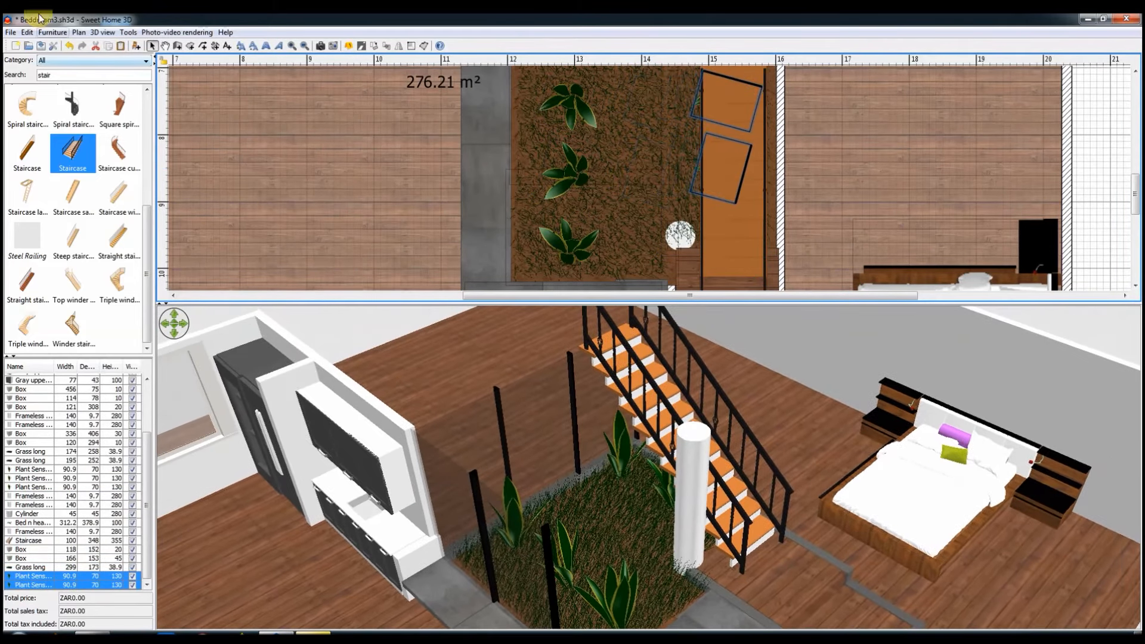
Step: Search the furniture catalogue for "tree" and place the Pine in the planter beside the staircase
left_click_drag(57, 75, 17, 51)
type("tree")
left_click_drag(73, 239, 604, 155)
scroll(90, 179, "up", 2)
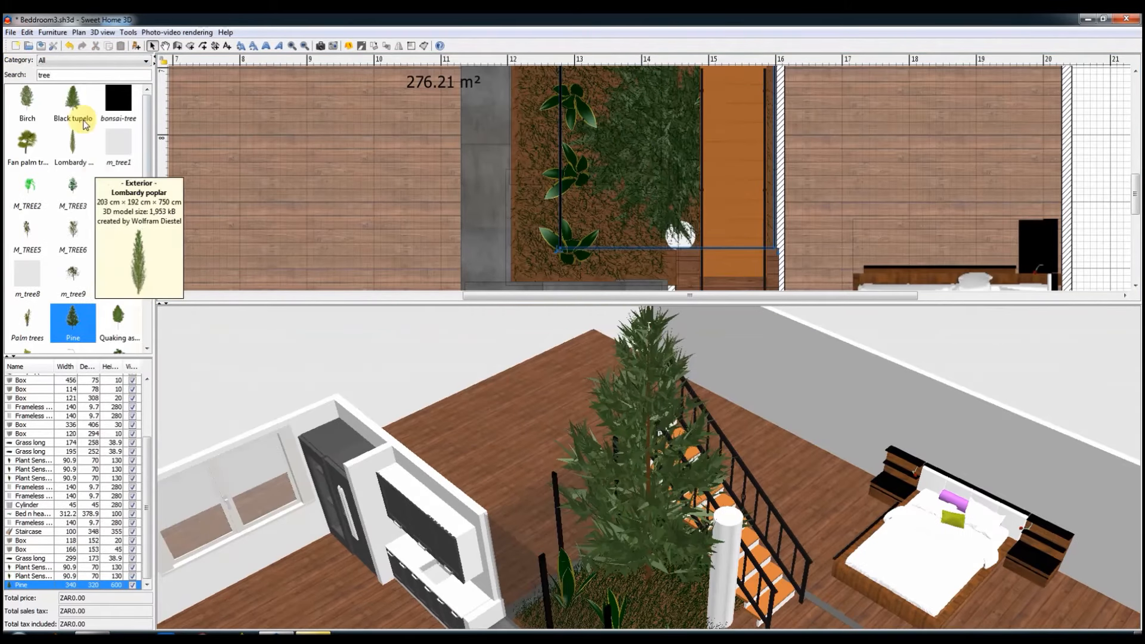
double_click(662, 153)
left_click(504, 306)
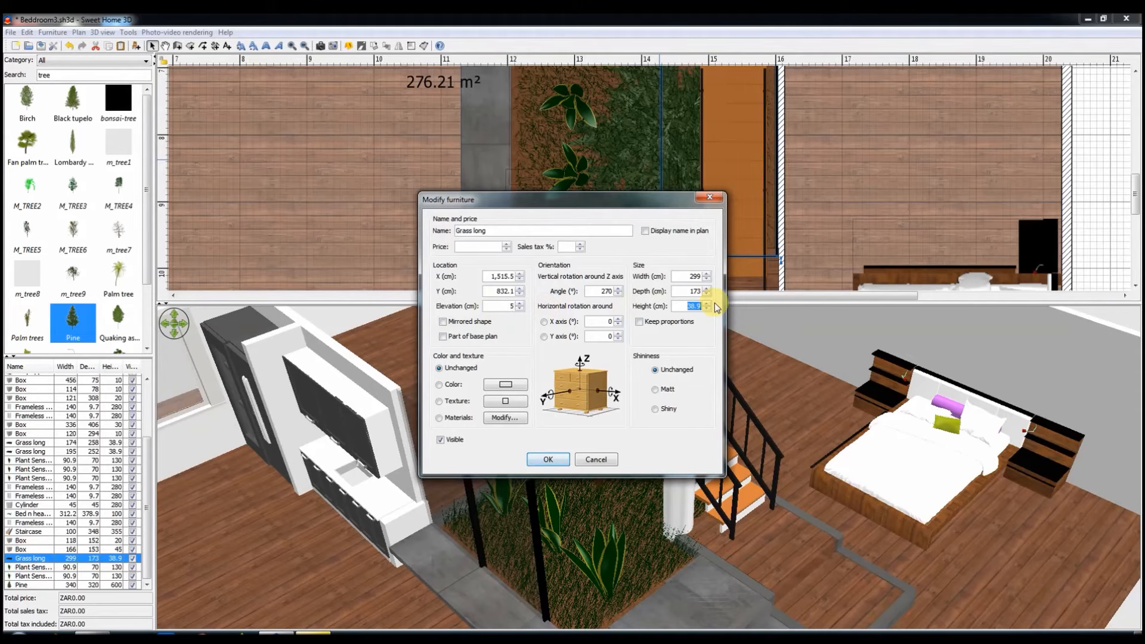
type("160")
key("Return")
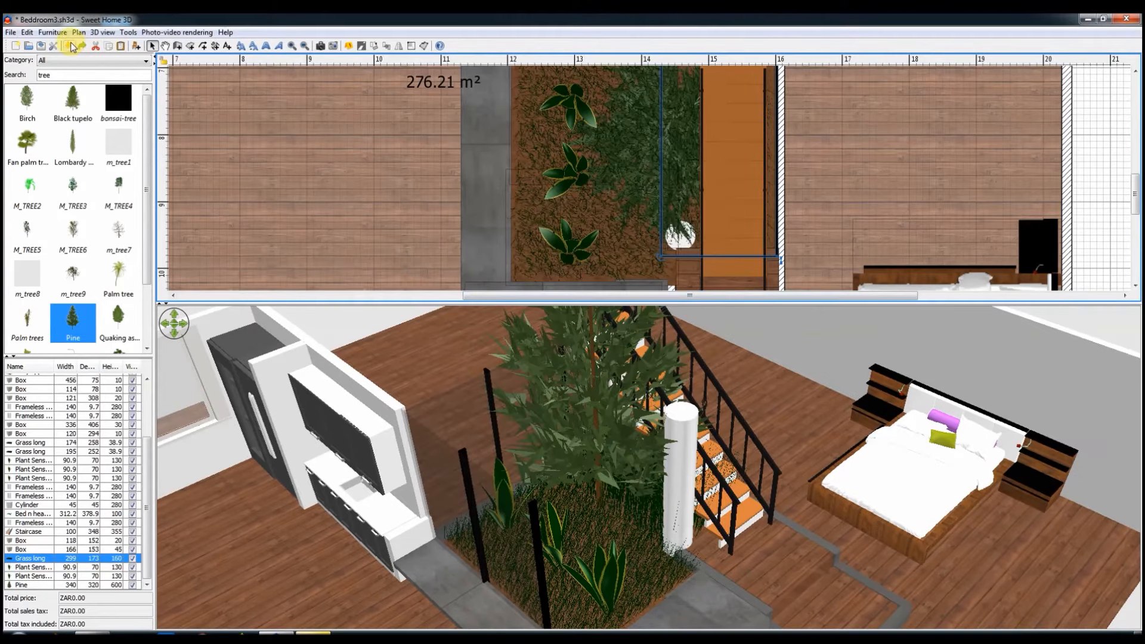
left_click(69, 46)
Step: Scale the pine tree to a height of 160 cm while keeping its proportions
right_click(609, 384)
left_click(728, 363)
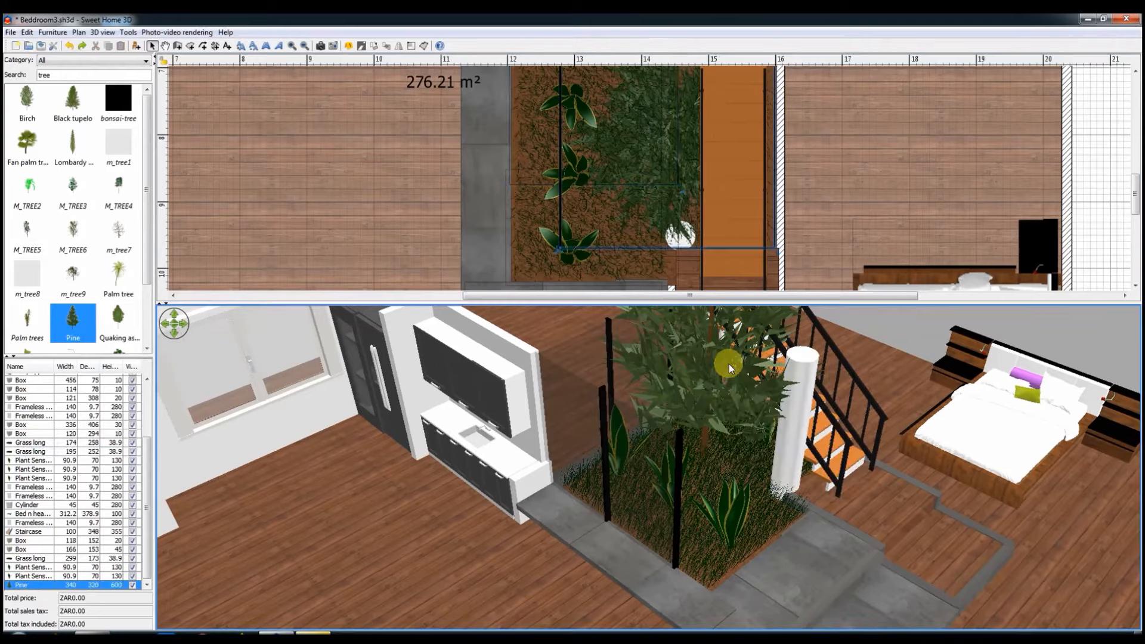
right_click(1099, 157)
left_click(1023, 410)
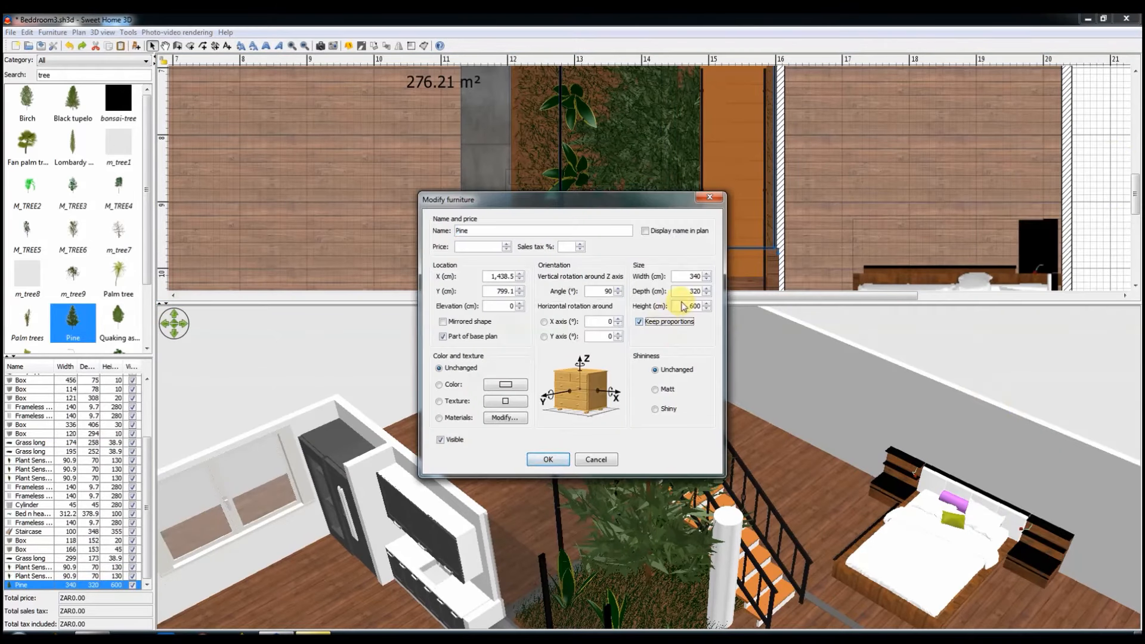
type("160")
key("shift+Tab")
left_click(546, 460)
left_click_drag(690, 328, 631, 492)
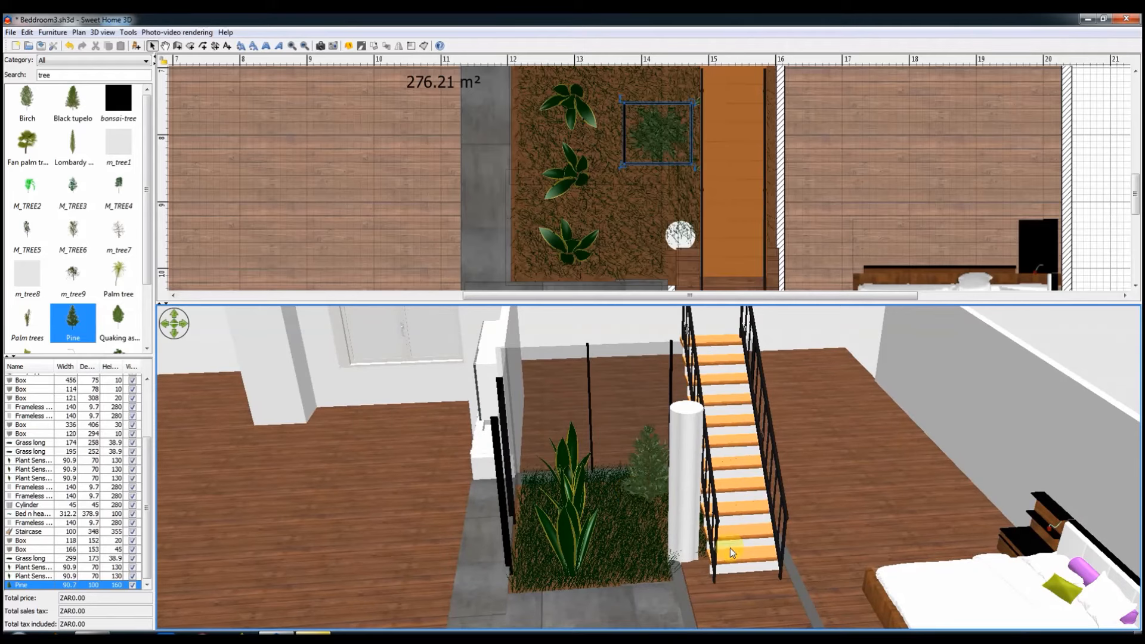
Step: Duplicate the two frameless glass panels along the planter's side, place the copies on the wall beside the staircase, and save the project
left_click_drag(729, 549, 615, 539)
scroll(615, 539, "up", 3)
scroll(468, 208, "up", 1)
left_click_drag(536, 505, 724, 507)
right_click(513, 414)
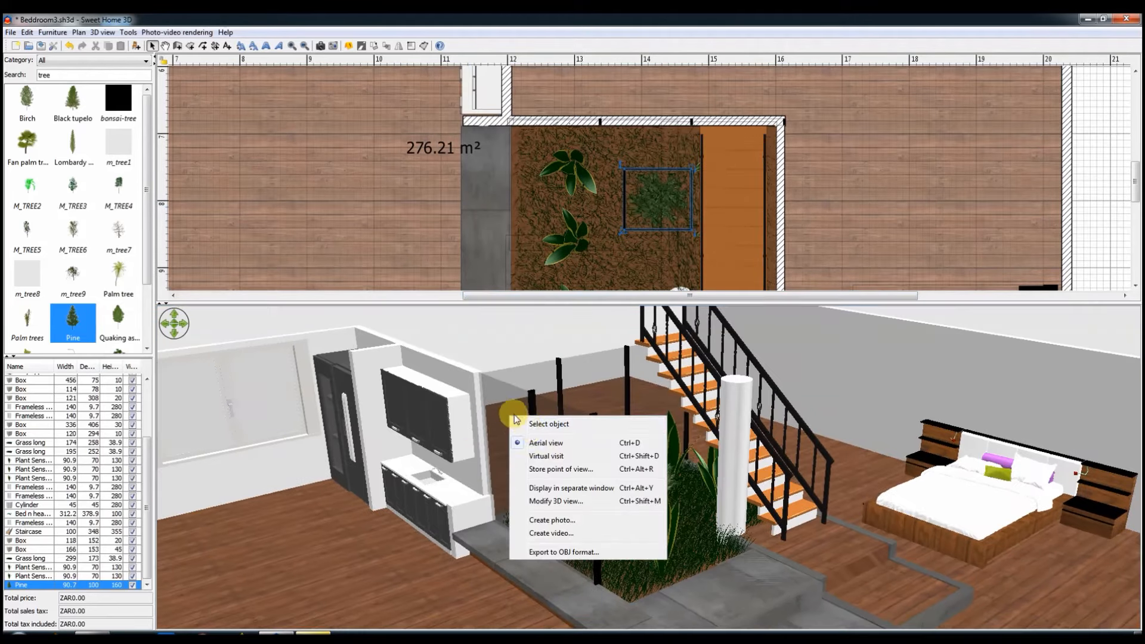
left_click(537, 424)
left_click_drag(531, 467, 620, 464)
right_click(690, 426, "shift")
left_click(713, 434, "shift")
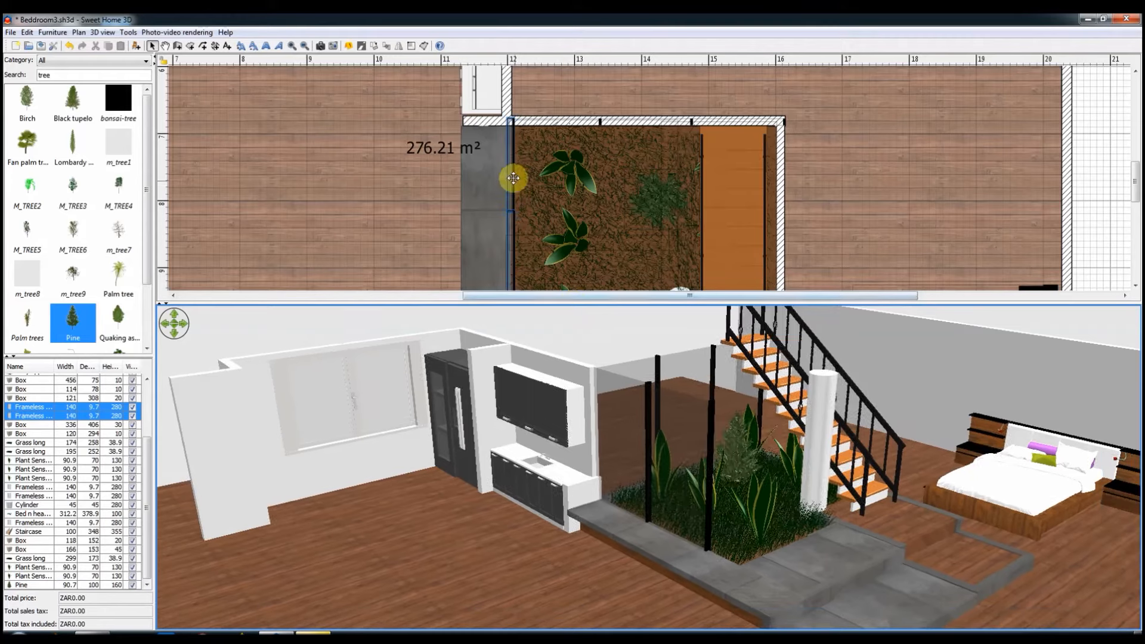
key("ctrl+c")
key("ctrl+v")
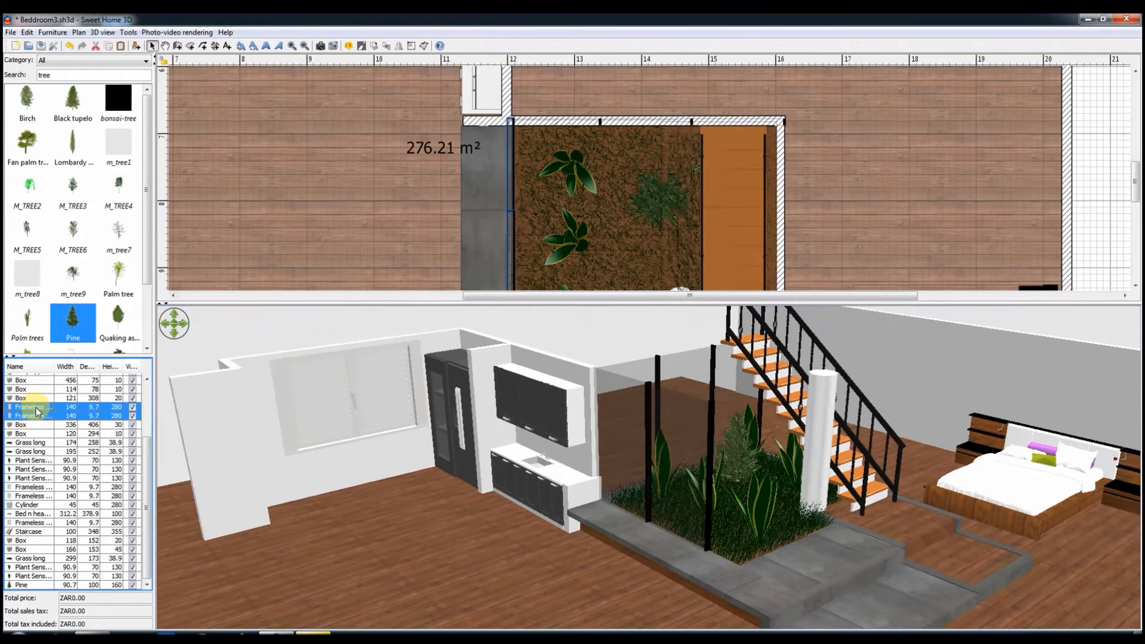
left_click_drag(729, 216, 772, 220)
left_click_drag(656, 450, 577, 444)
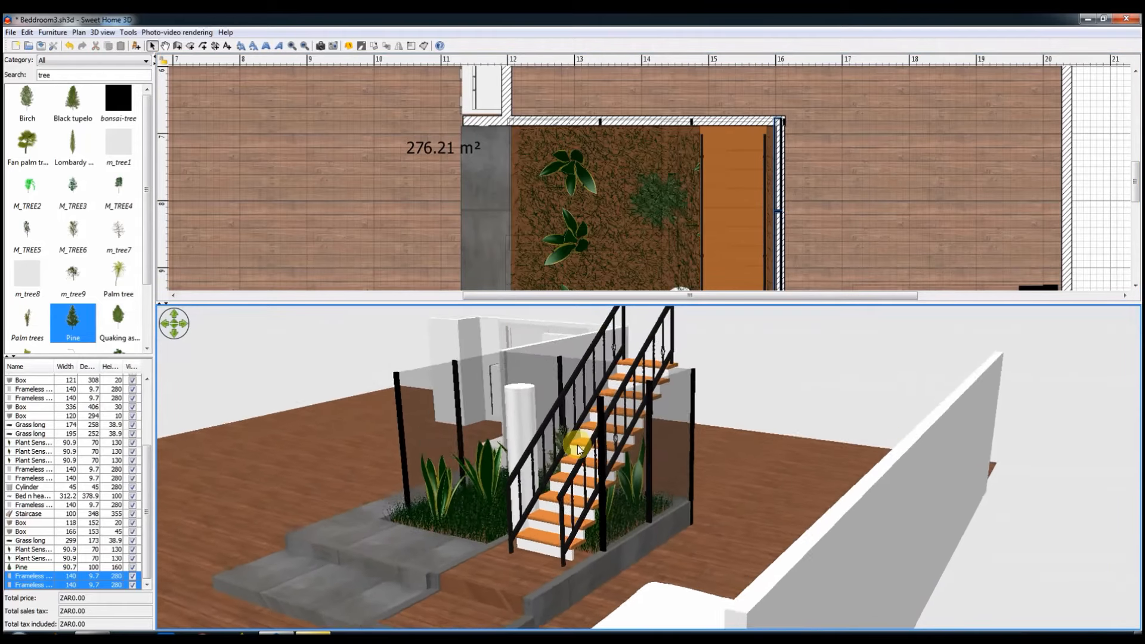
key("ctrl+s")
left_click_drag(587, 516, 721, 510)
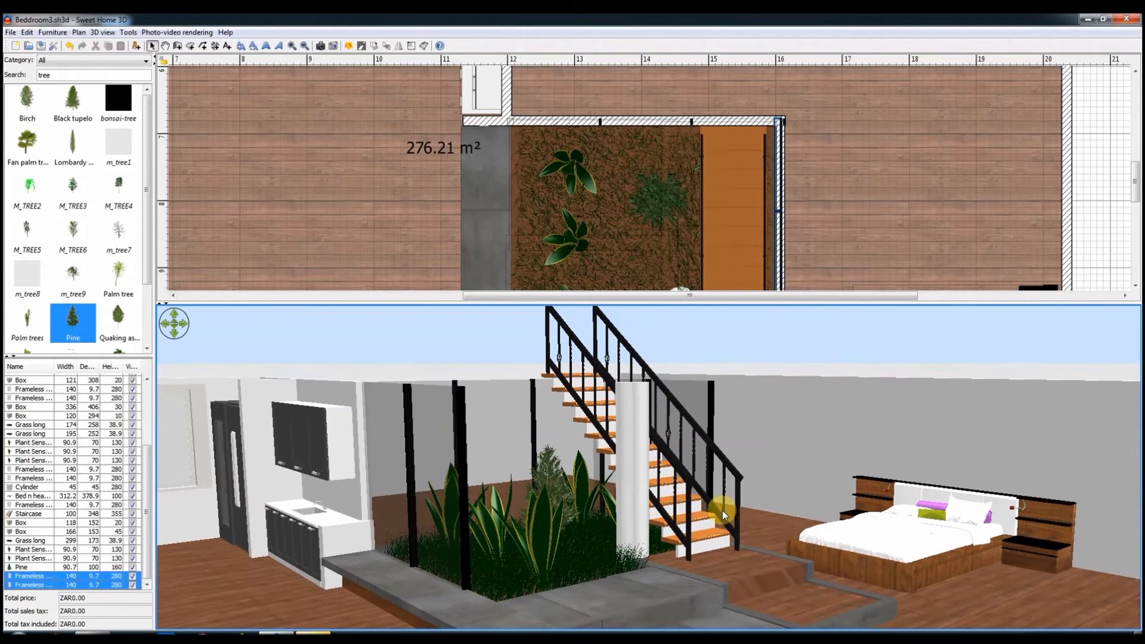
Step: Find EiffelTowerFrame in the Miscellaneous catalogue category and place it against the wall behind the bed's headboard
scroll(602, 250, "up", 1)
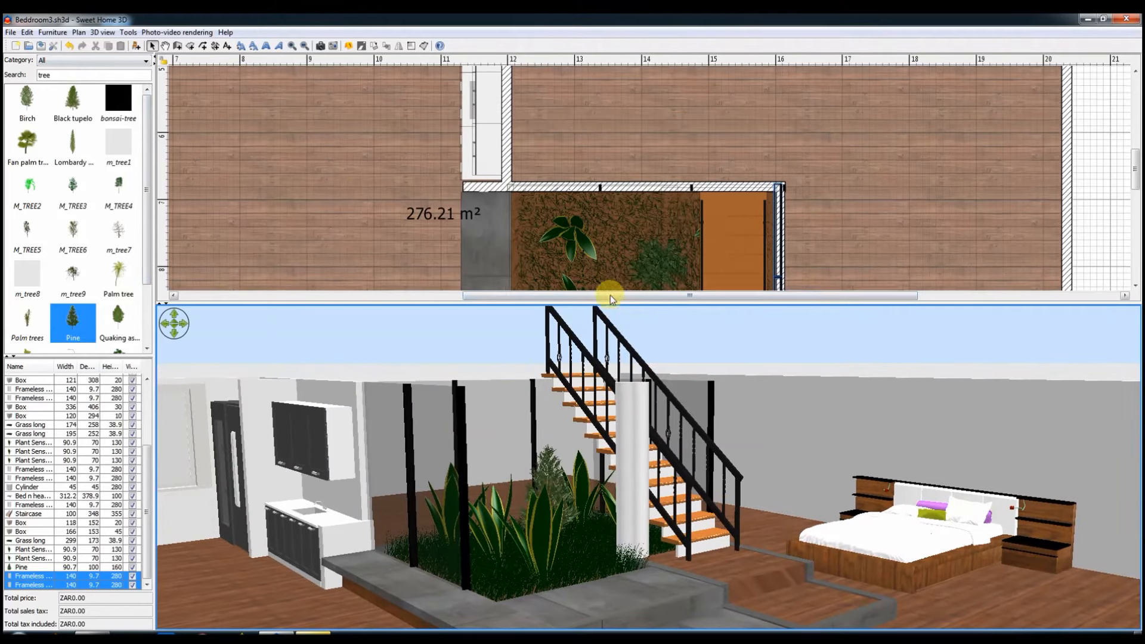
left_click_drag(610, 295, 795, 295)
scroll(609, 226, "down", 4)
double_click(77, 76)
key("BackSpace")
left_click(84, 61)
left_click(72, 155)
scroll(72, 227, "down", 2)
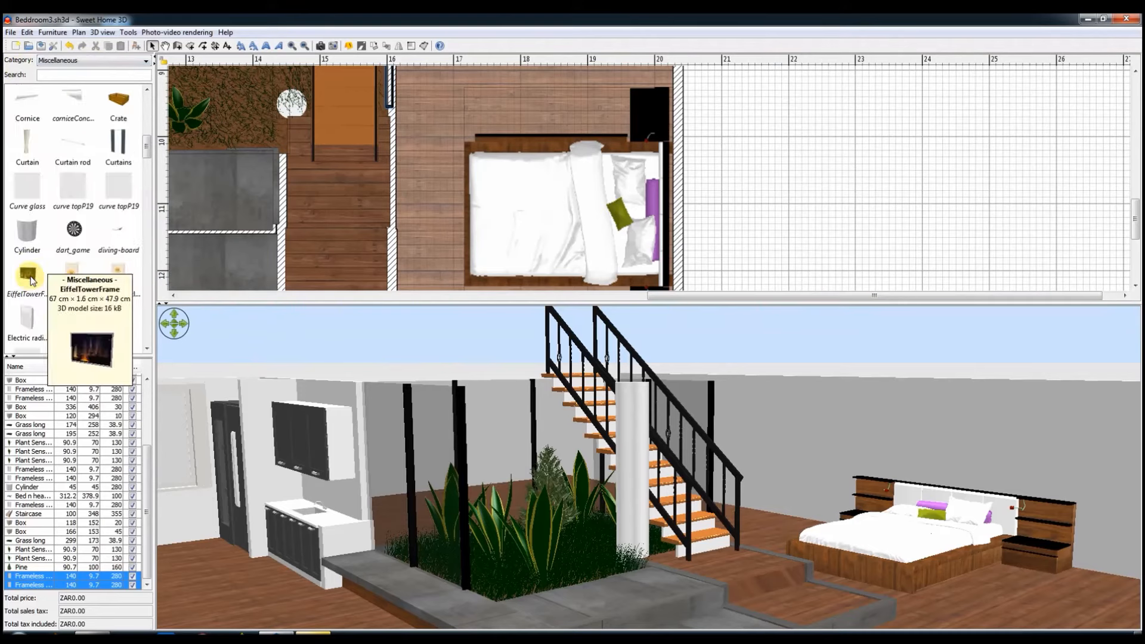
left_click_drag(27, 275, 666, 263)
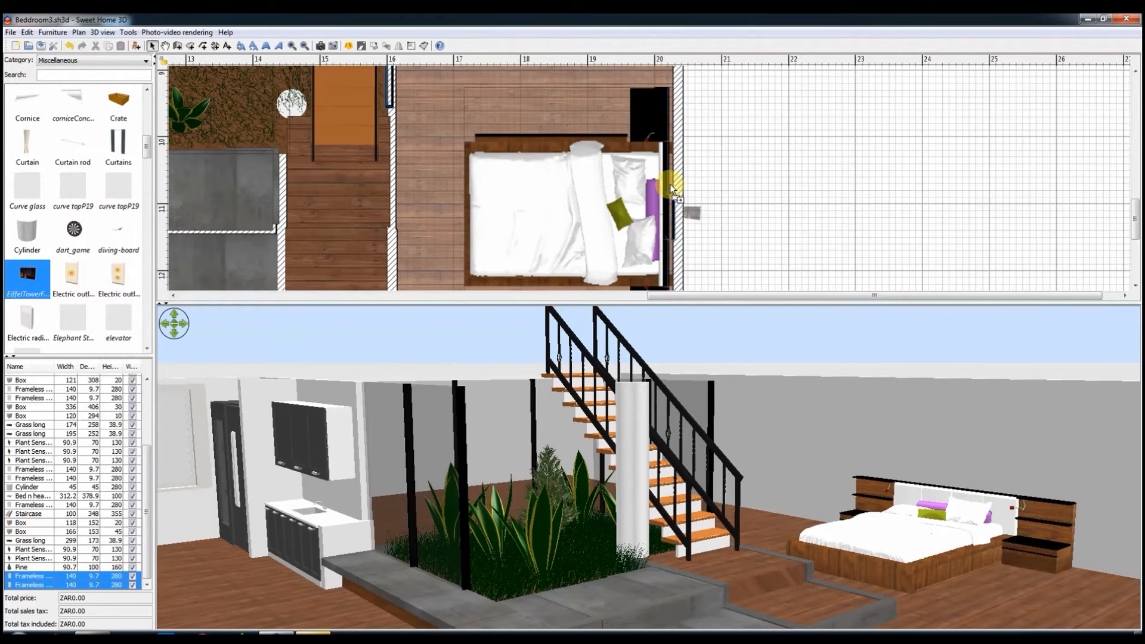
left_click_drag(671, 188, 671, 226)
Step: Raise the Eiffel Tower picture to an elevation of 120 cm and size it 400 cm wide, 16 cm deep and 100 cm high
double_click(675, 229)
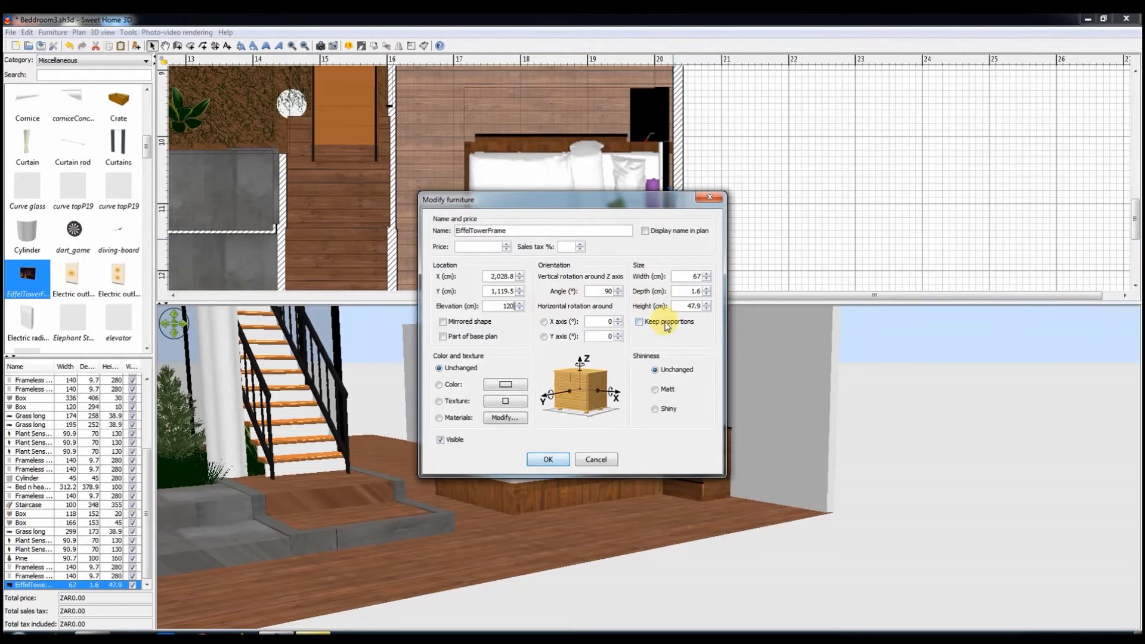
left_click(535, 460)
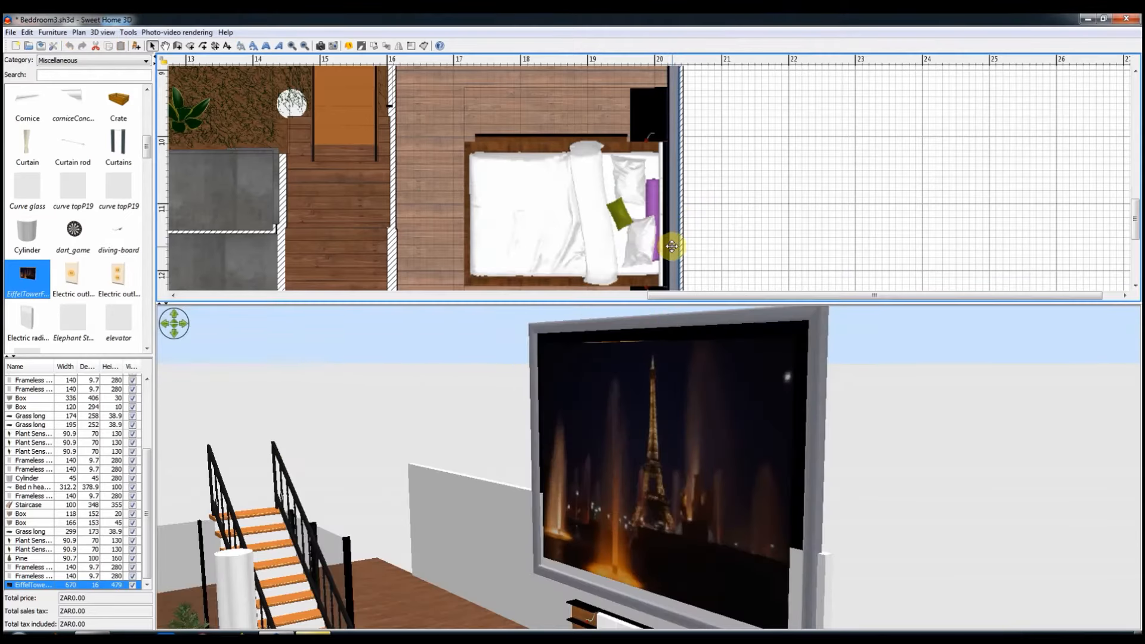
double_click(669, 253)
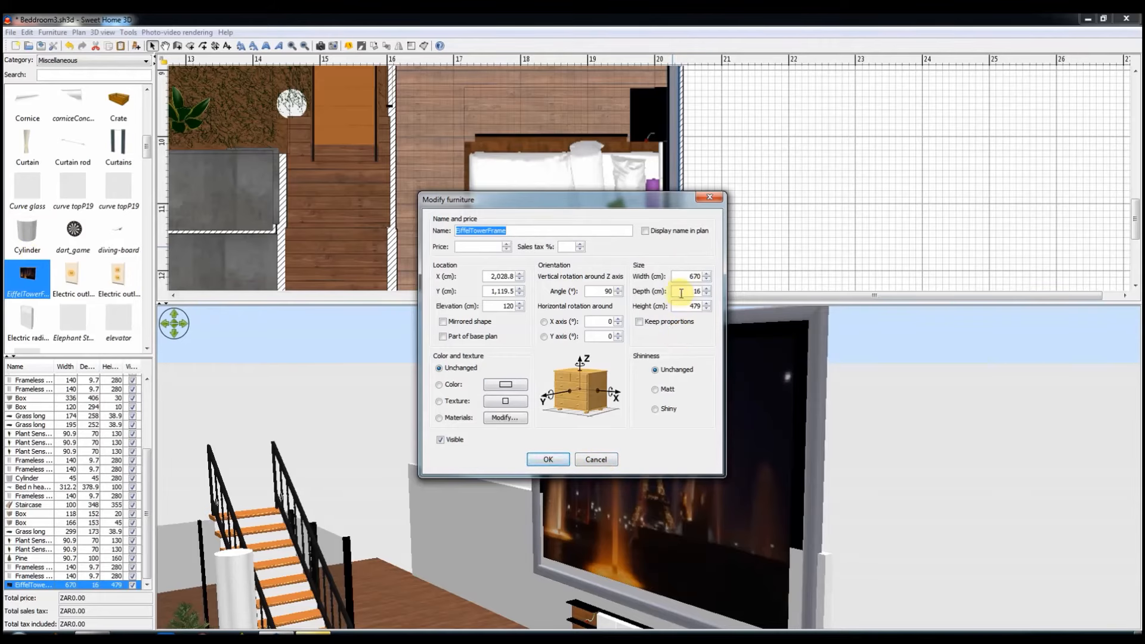
left_click(548, 459)
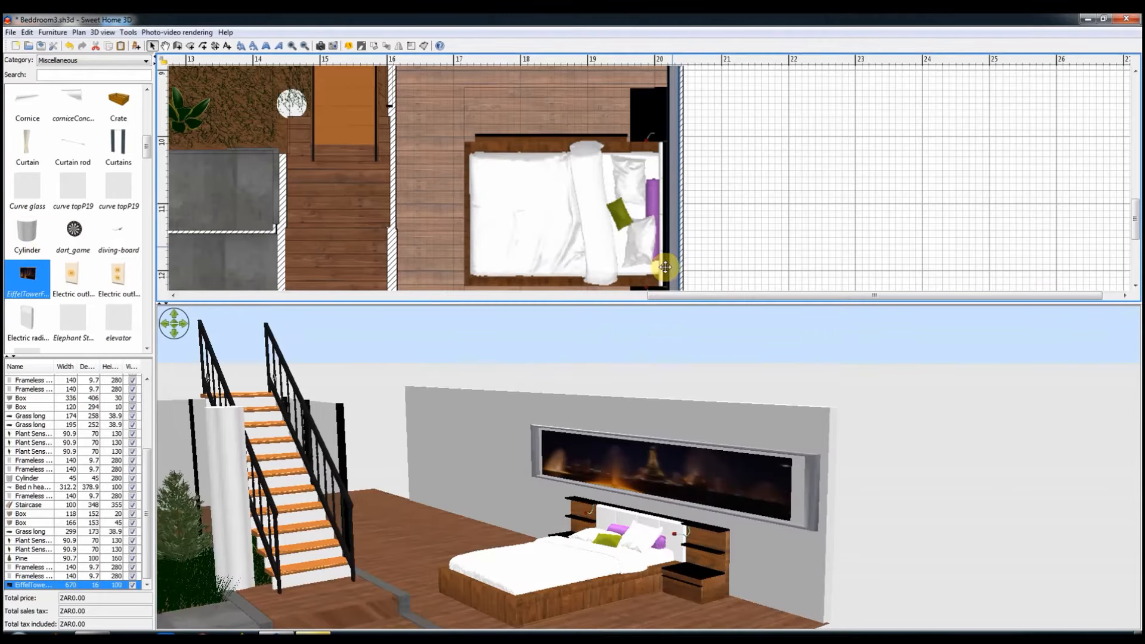
double_click(676, 249)
key("Return")
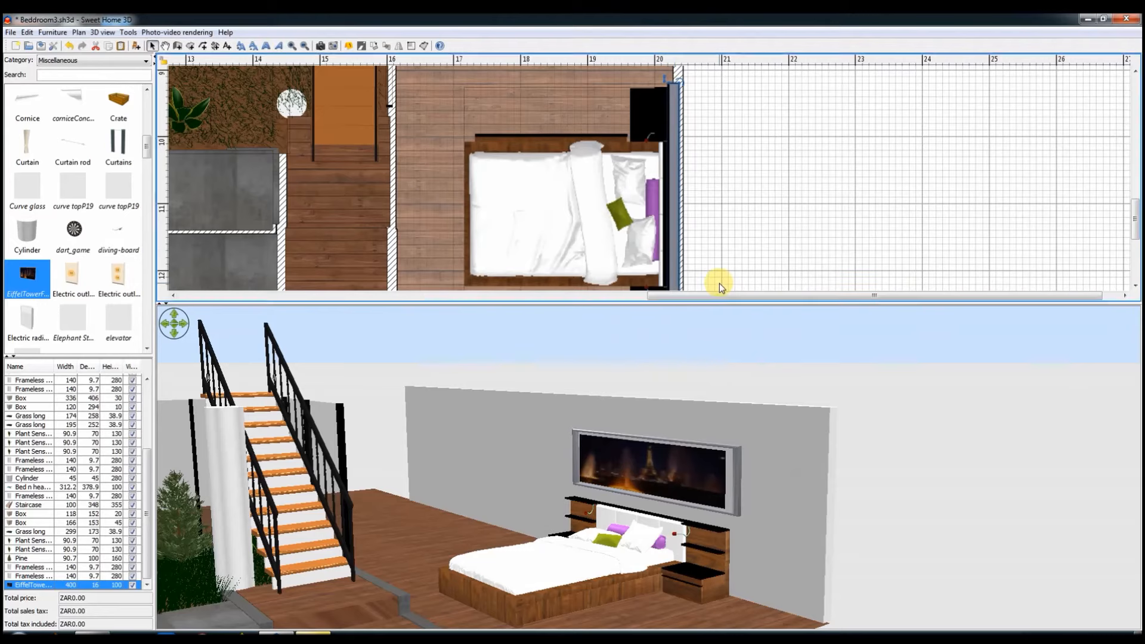
Step: Insert a fixed window from the Doors and windows category on each side of the picture behind the bed, and save the project
scroll(58, 319, "down", 10)
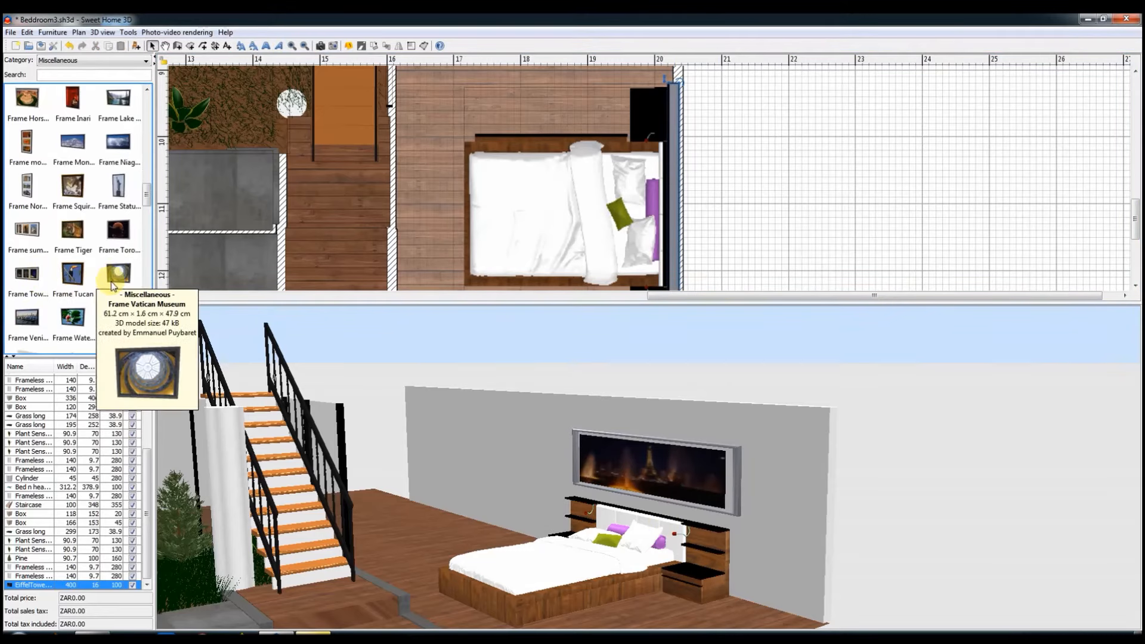
mouse_move(574, 567)
left_mouse_down()
mouse_move(583, 565)
mouse_move(569, 564)
left_mouse_up()
left_click(96, 60)
left_click(106, 100)
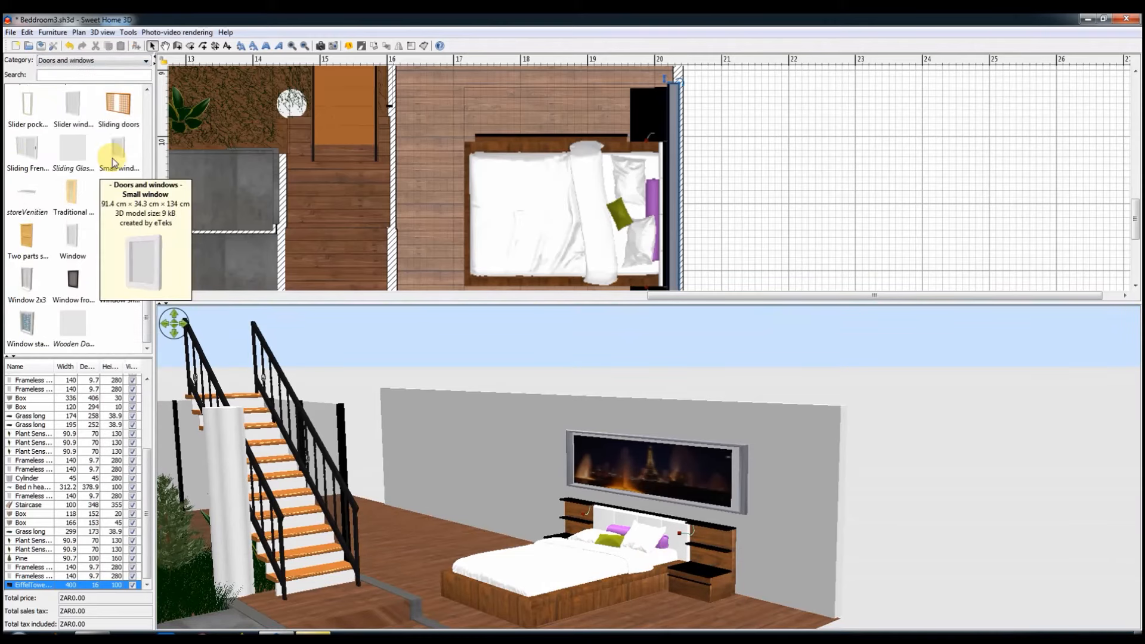
scroll(72, 179, "up", 10)
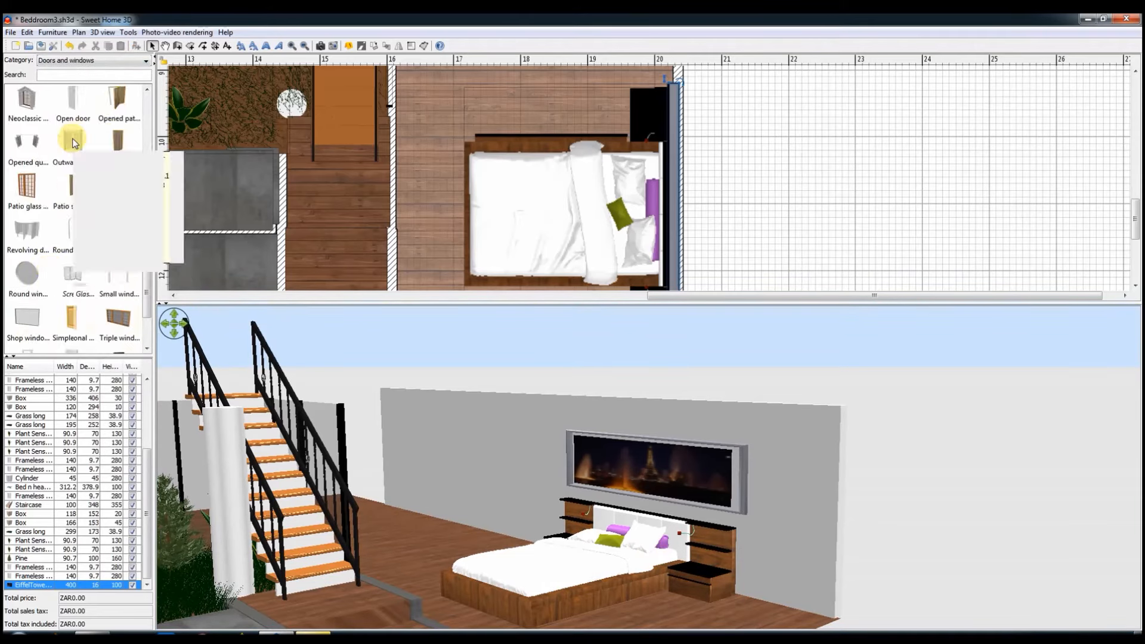
left_click_drag(118, 146, 539, 112)
scroll(732, 190, "up", 2)
left_click_drag(682, 213, 677, 139)
scroll(550, 212, "down", 5)
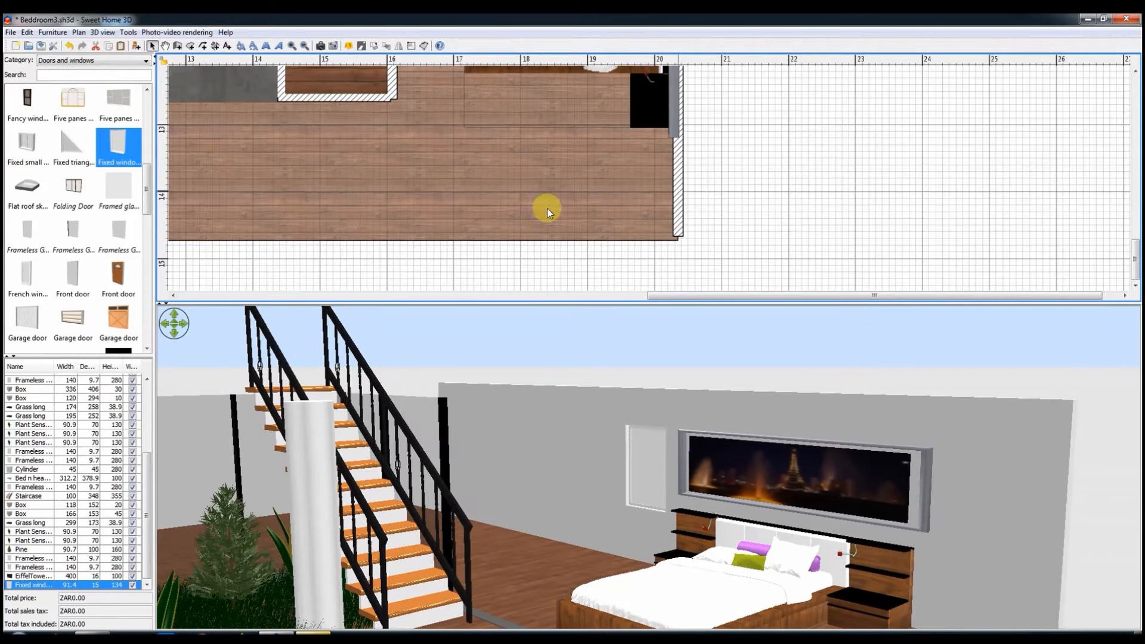
left_click_drag(674, 160, 670, 145)
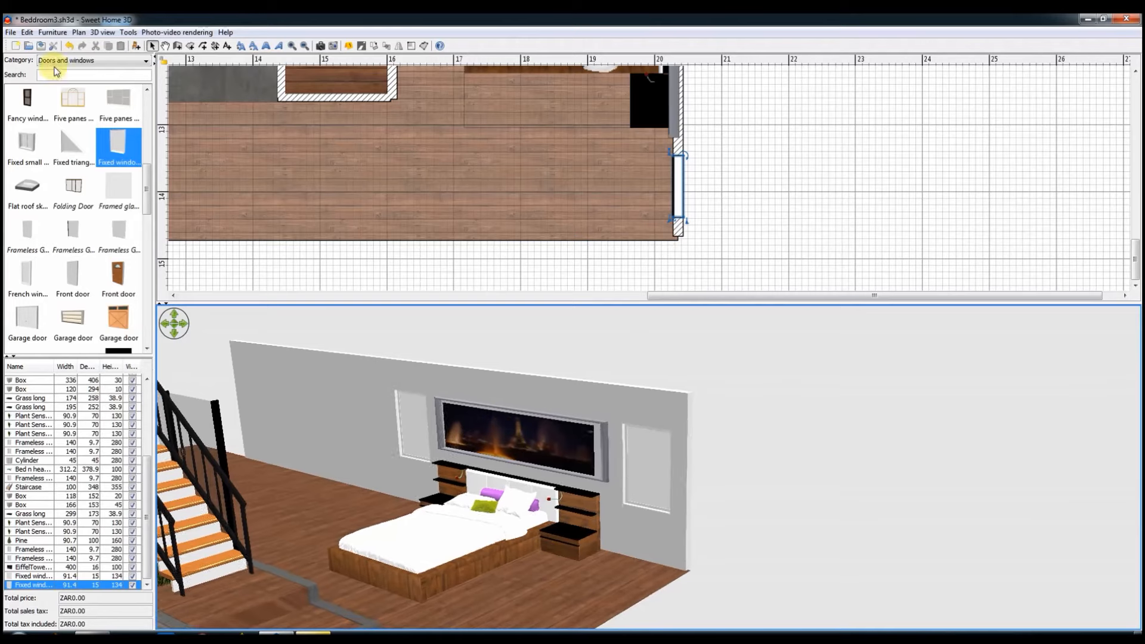
key("ctrl+s")
Step: Switch the furniture catalogue to the Lights category and look through its lamps
left_click(54, 60)
left_click(57, 128)
scroll(104, 290, "up", 3)
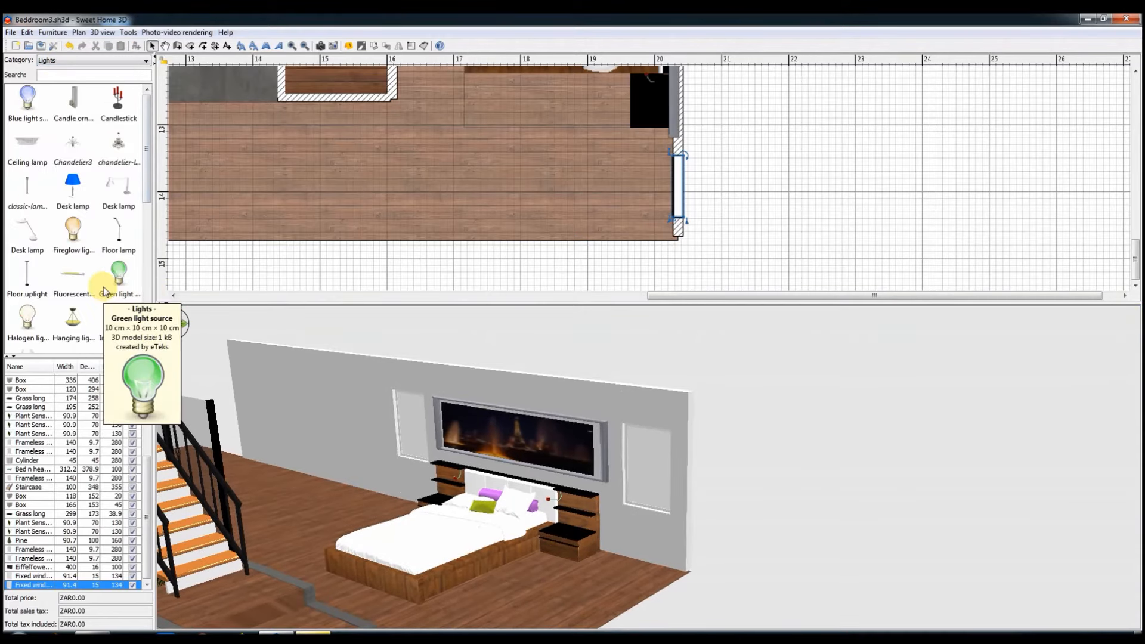
scroll(122, 229, "down", 2)
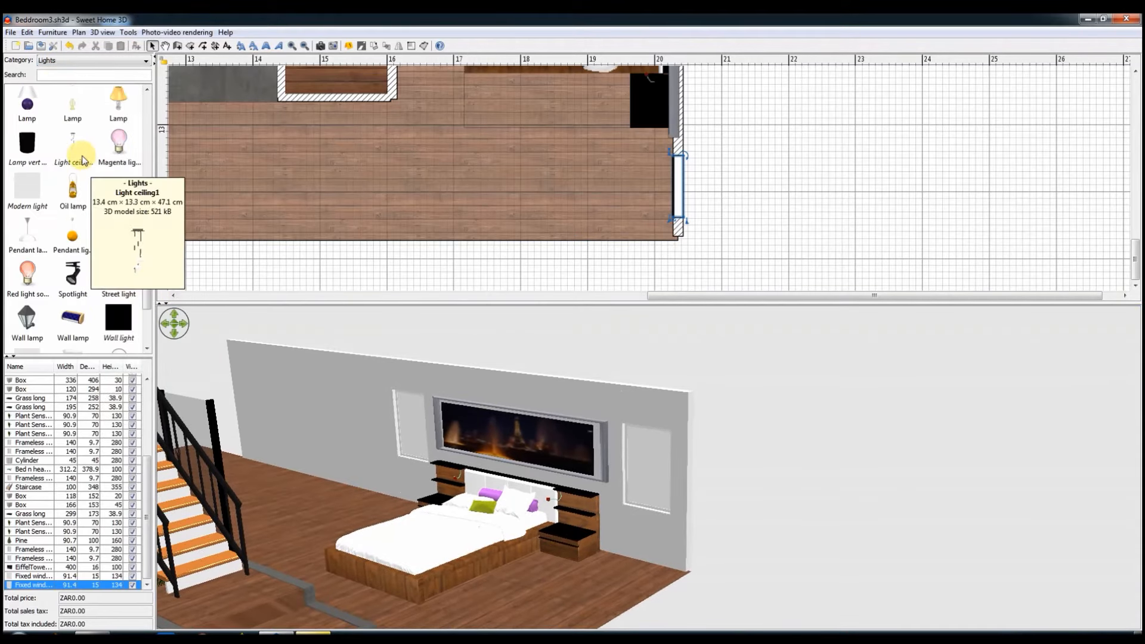
left_click_drag(81, 159, 555, 204)
double_click(561, 185)
left_click(595, 460)
key("Delete")
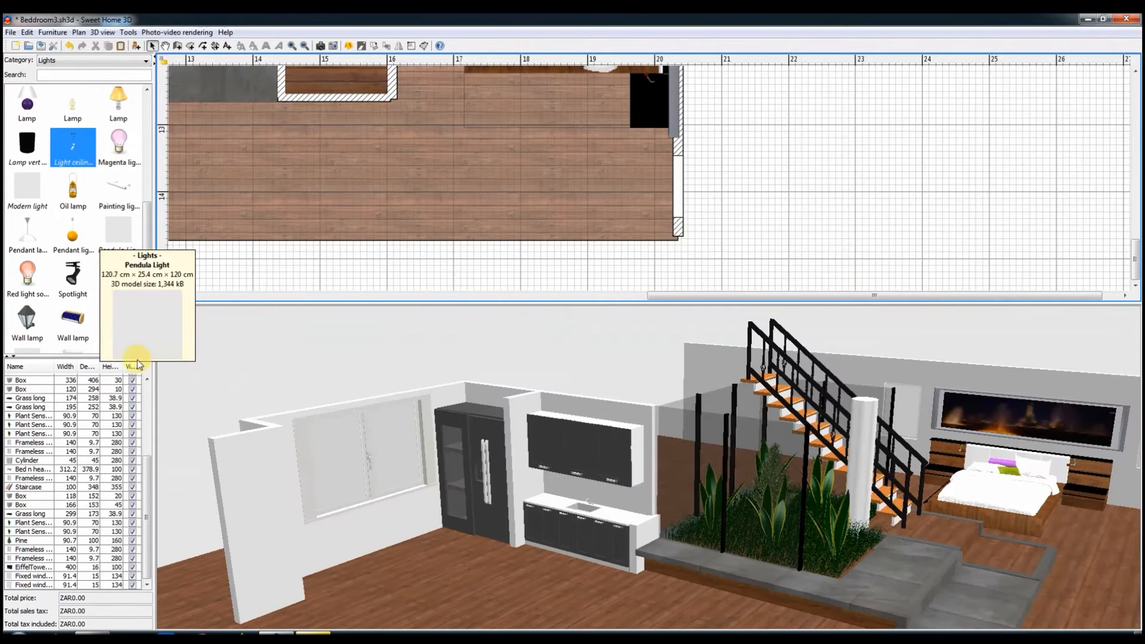
Step: Add the spherical Pendant light from the catalogue and position it over one of the bedside tables
scroll(112, 282, "down", 2)
scroll(41, 250, "up", 3)
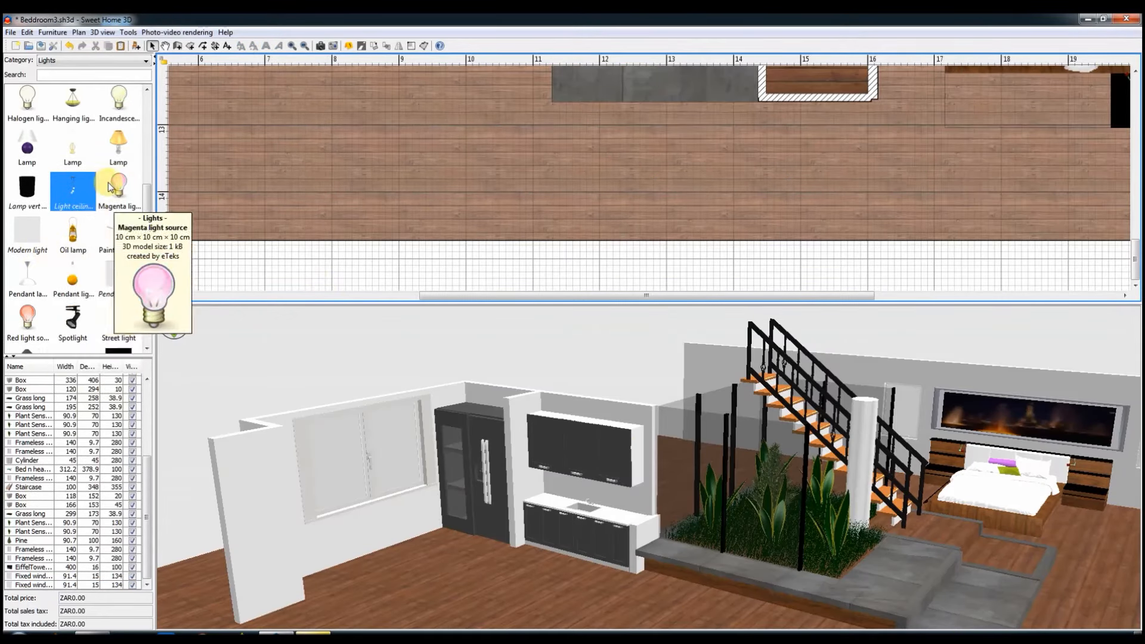
scroll(36, 197, "up", 3)
scroll(31, 199, "down", 6)
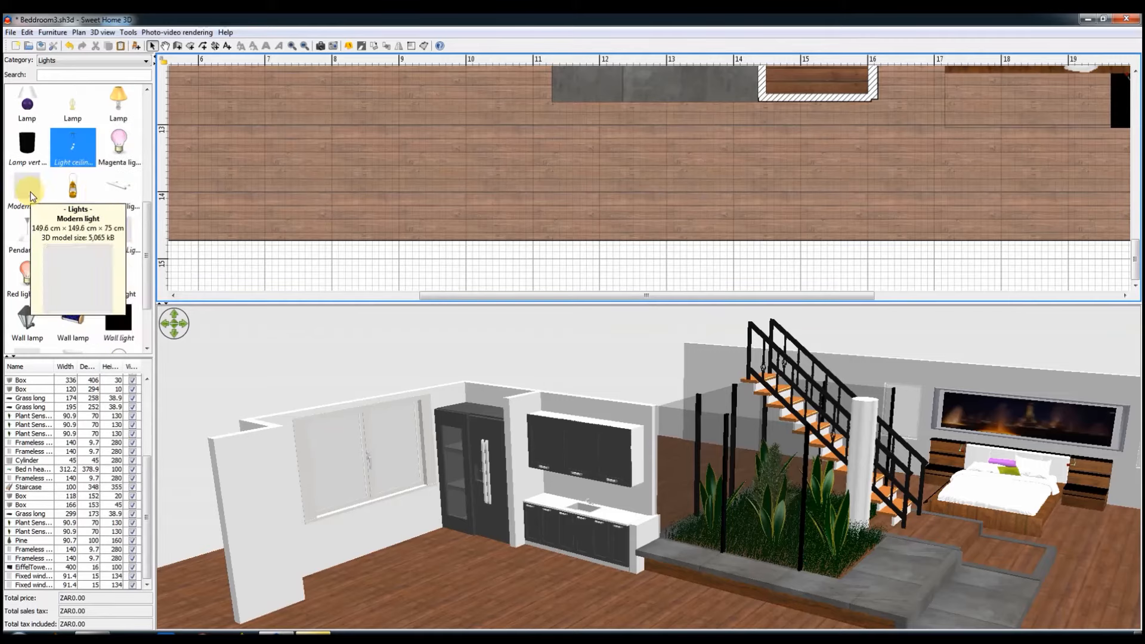
left_click_drag(84, 158, 313, 156)
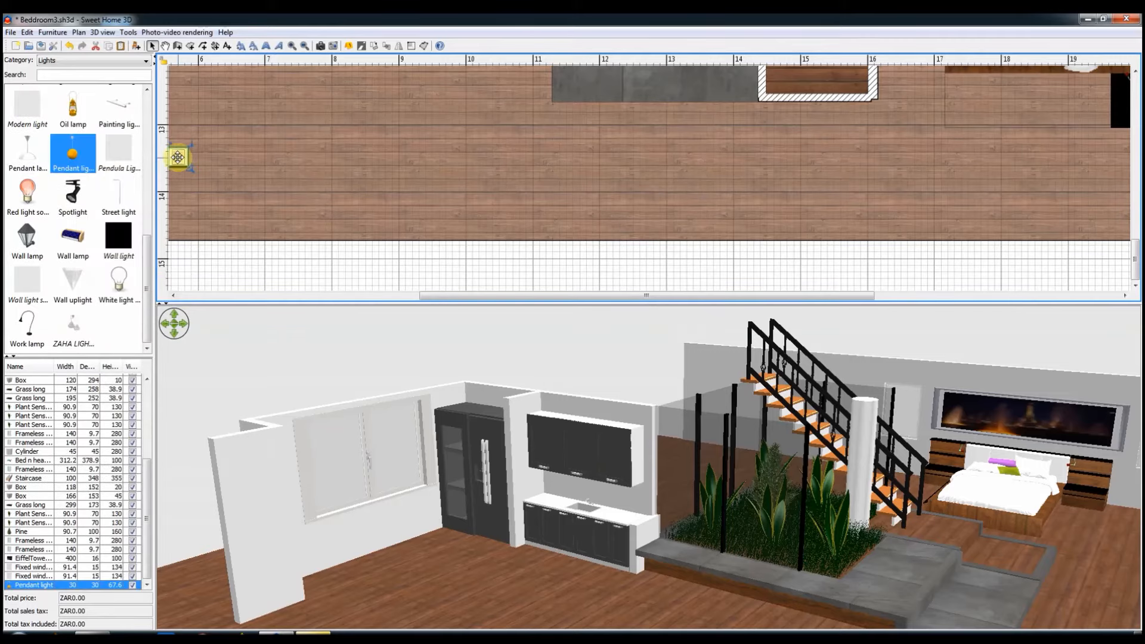
double_click(178, 157)
left_click(605, 456)
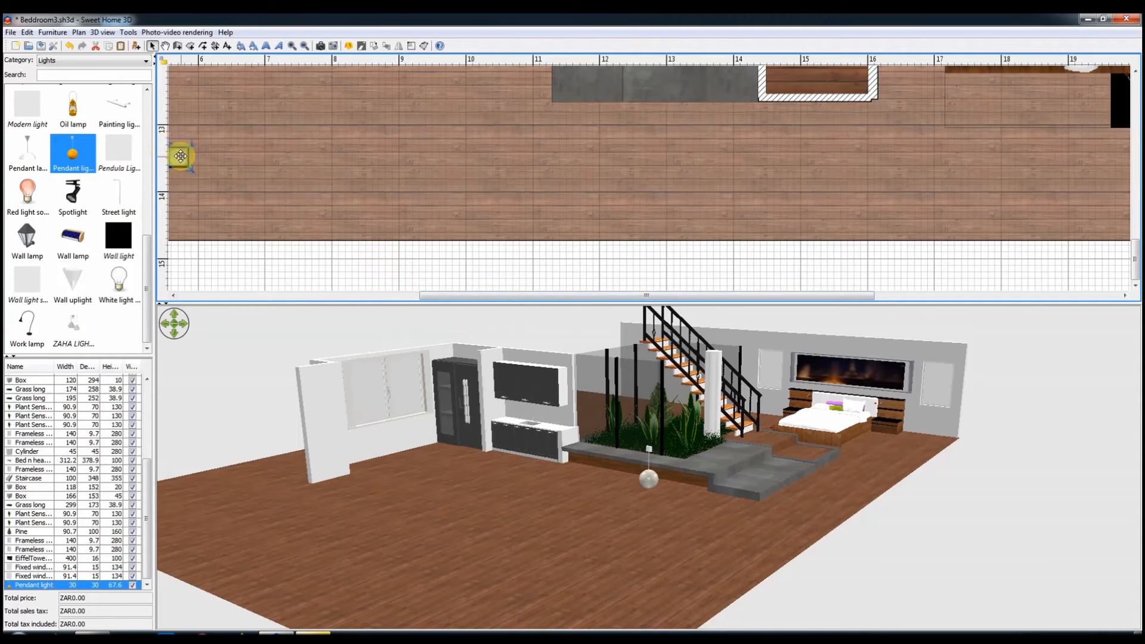
left_click_drag(929, 102, 1132, 98)
left_click_drag(553, 297, 646, 297)
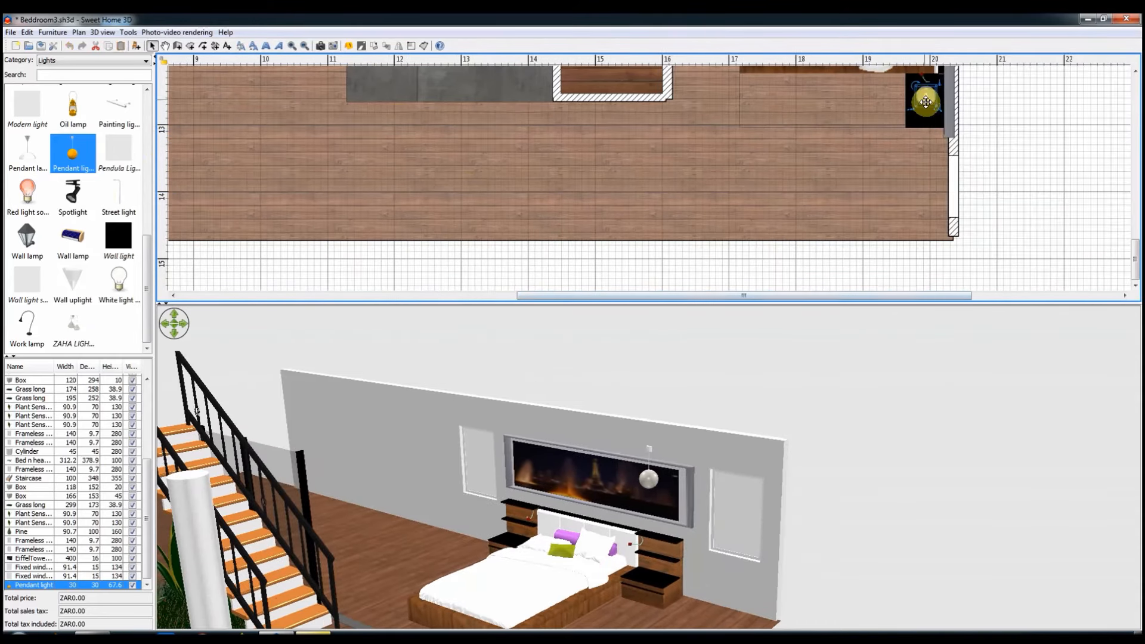
left_click_drag(925, 100, 928, 107)
Step: Duplicate the pendant light and place the copy over the bedside table on the other side of the bed
scroll(916, 134, "up", 2)
key("ctrl+c")
key("ctrl+v")
left_click_drag(942, 247, 922, 93)
scroll(920, 184, "up", 1)
scroll(926, 171, "down", 2)
Step: Set both pendant lights to a height of 120 cm and a width and depth of 45 cm
right_click(926, 167)
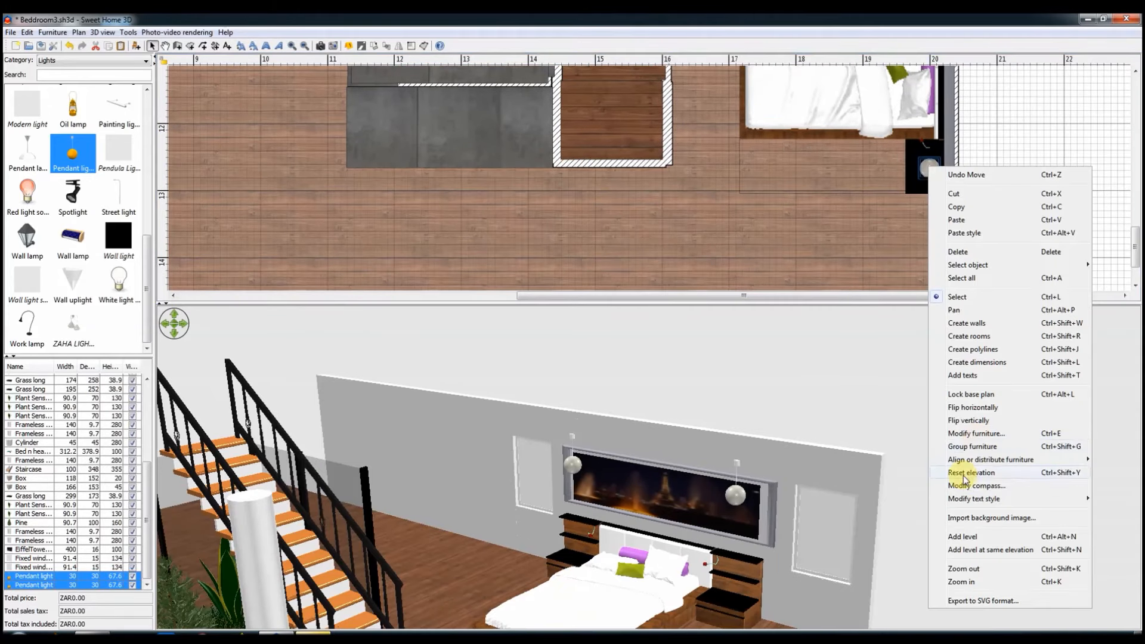
left_click(960, 471)
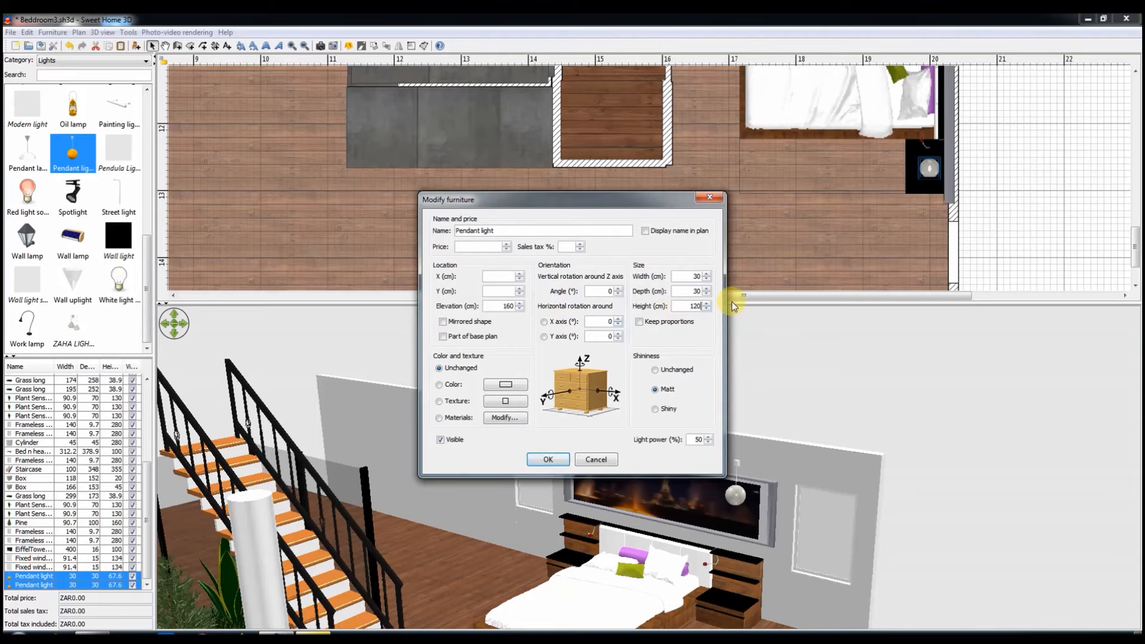
key("Return")
left_click_drag(763, 534, 756, 509)
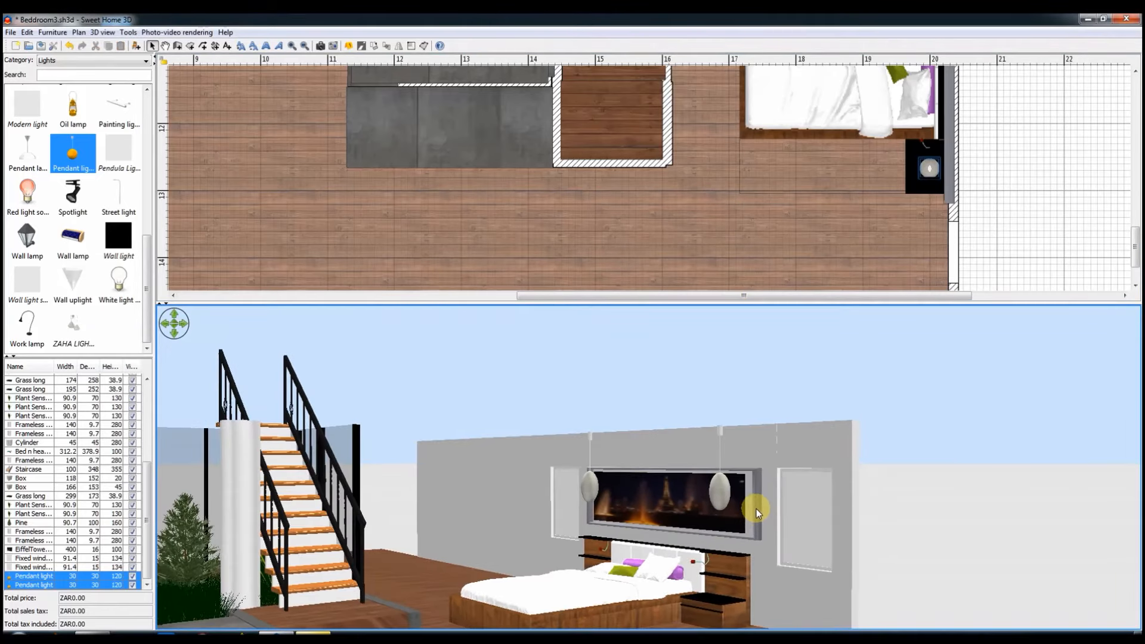
right_click(1000, 184)
left_click(1017, 444)
left_click(678, 323)
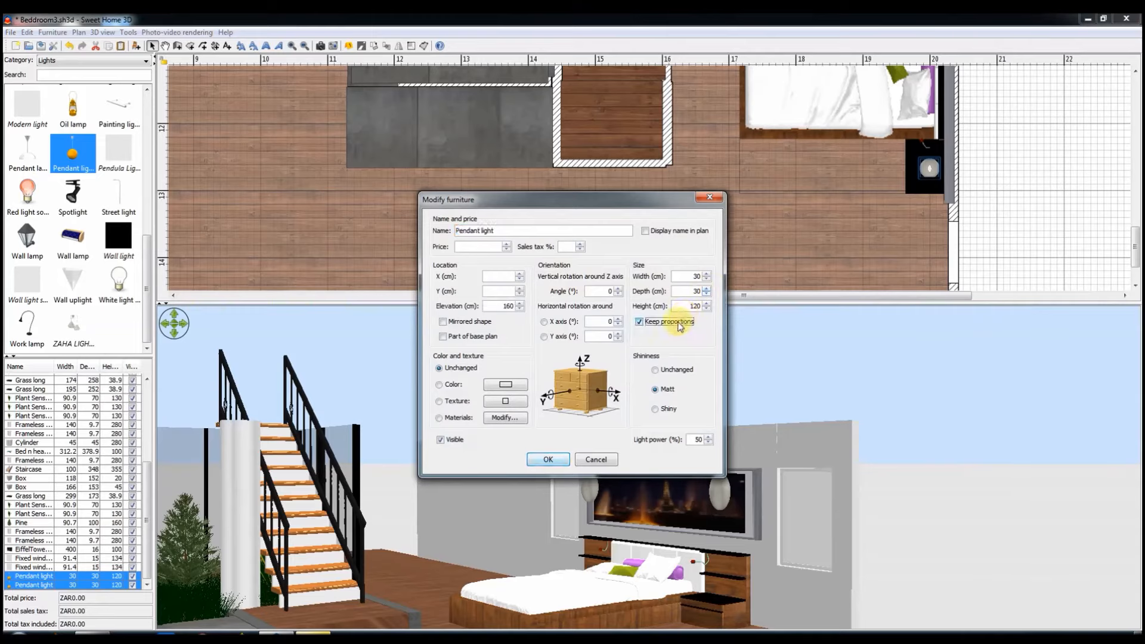
left_click(557, 460)
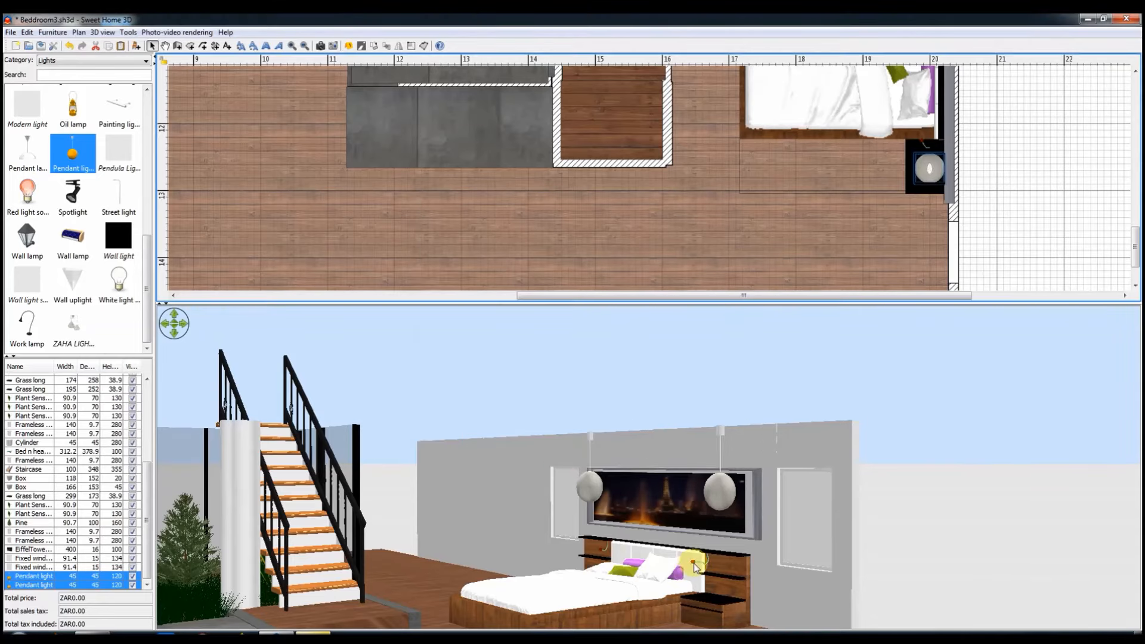
Step: Check the pendant lights beside the bed in the 3D view and save the project
left_click_drag(713, 553, 675, 531)
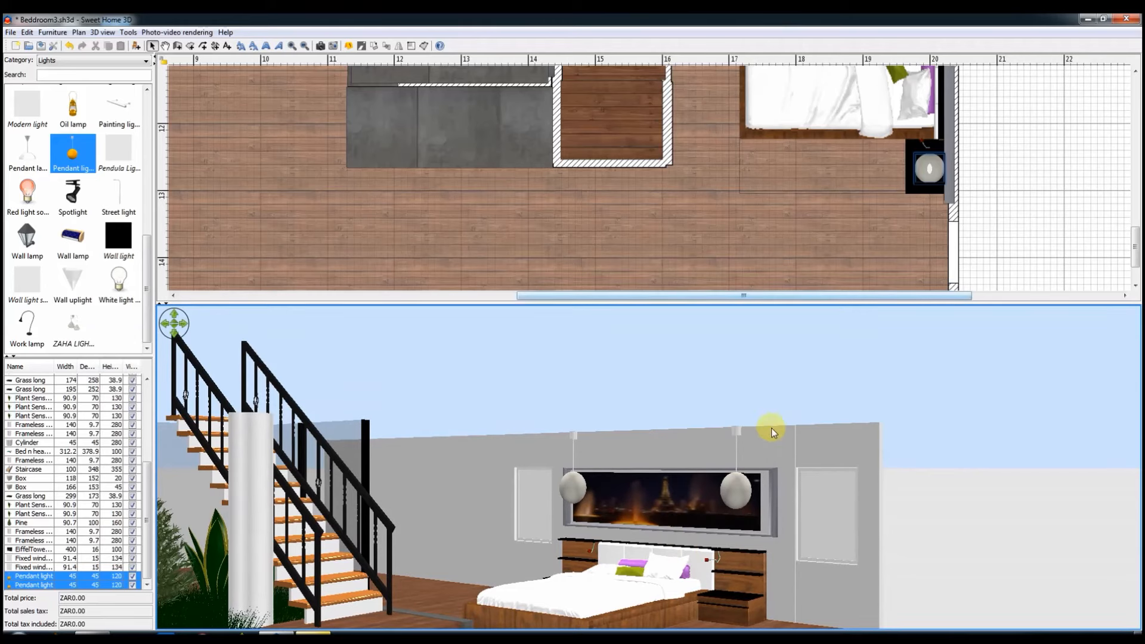
left_click_drag(815, 429, 815, 456)
key("ctrl+s")
Step: Enlarge the plan area and add a new level above the current floor
scroll(728, 145, "up", 2)
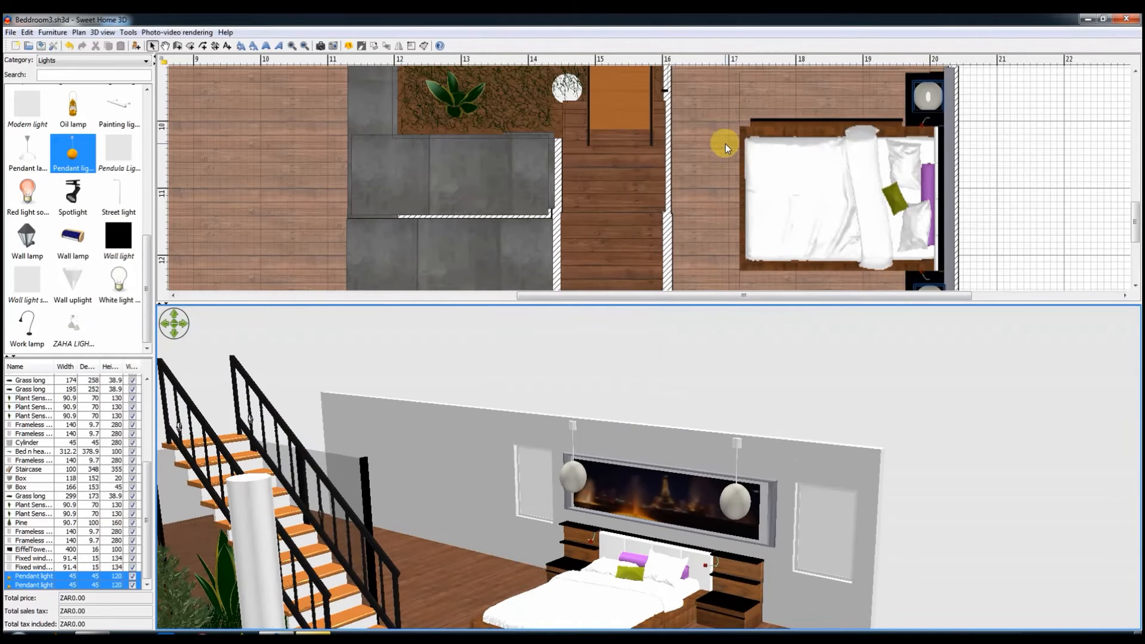
left_click_drag(652, 302, 662, 433)
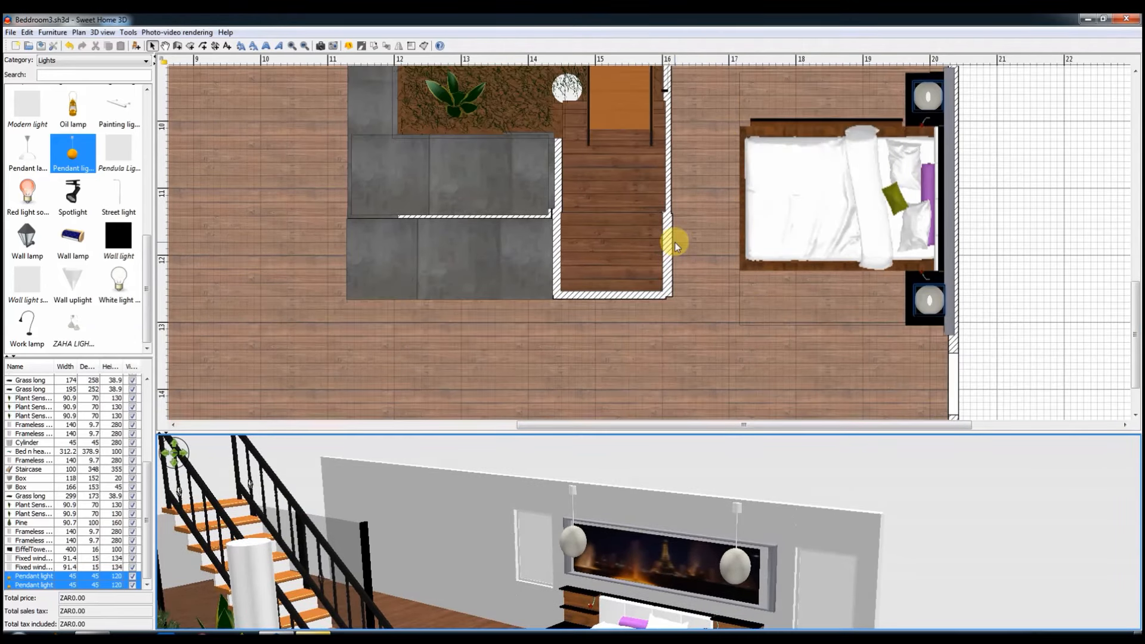
left_click(80, 33)
left_click(105, 396)
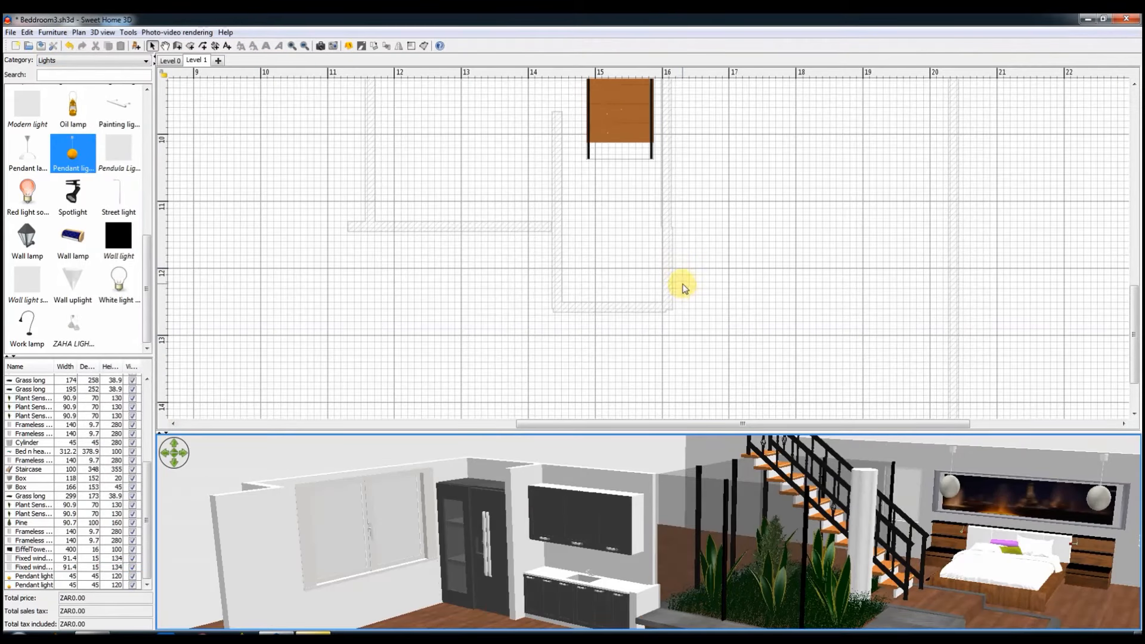
Step: Draw connected 15 cm thick walls on the upper level around three sides of the staircase, tracing the lower-floor walls and extending along the bedroom side
scroll(665, 207, "up", 3)
left_click(177, 46)
scroll(665, 307, "down", 3)
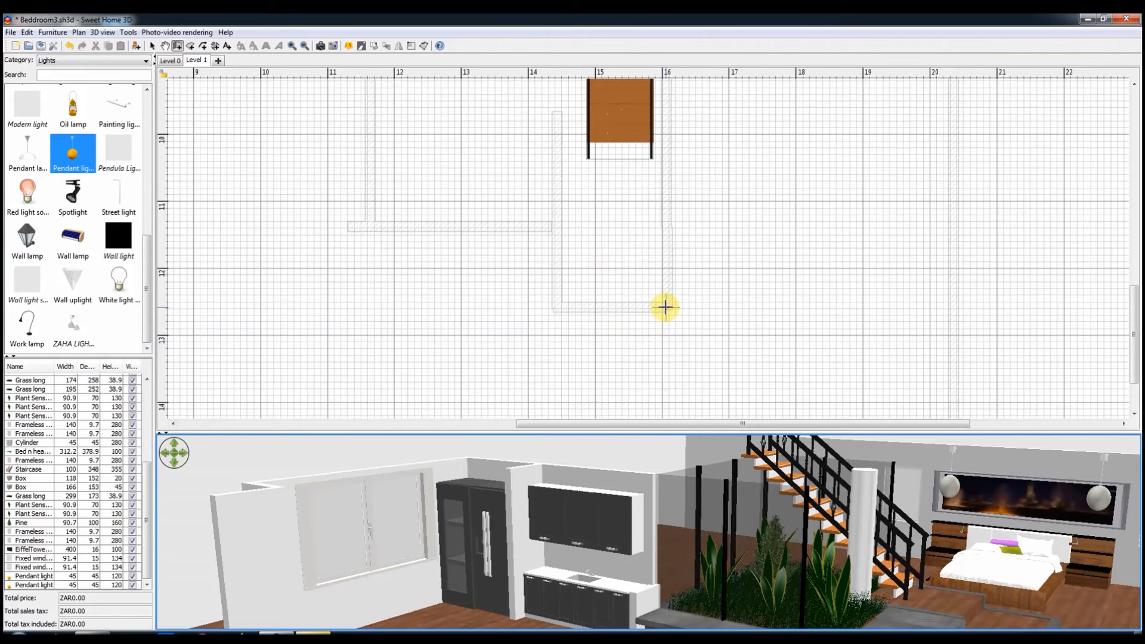
scroll(665, 303, "up", 3)
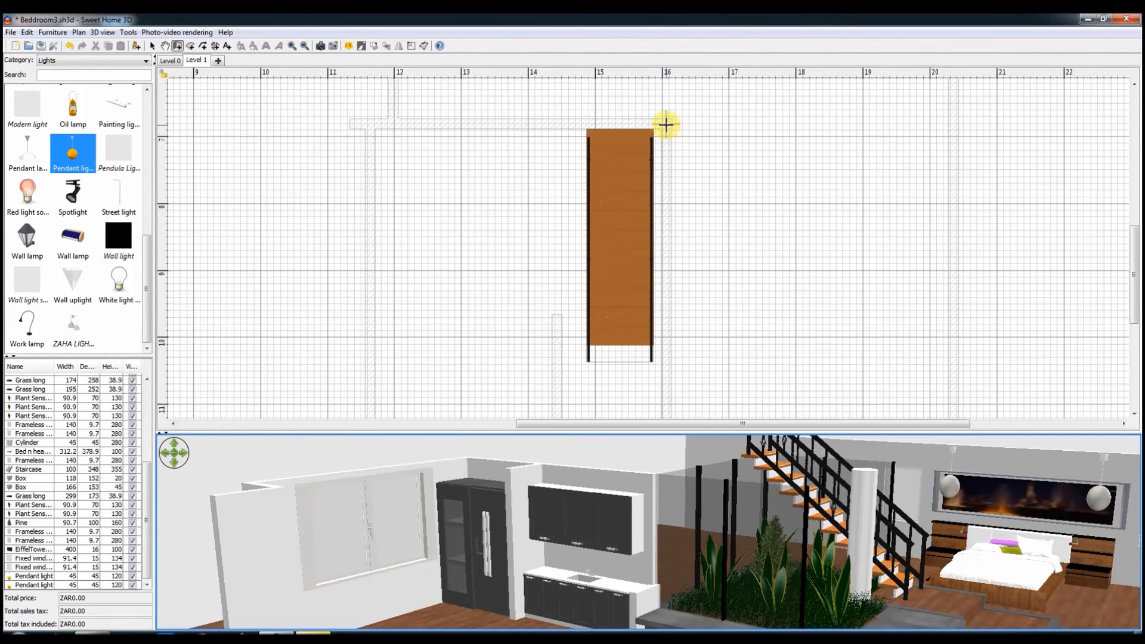
left_click(666, 124)
key("Escape")
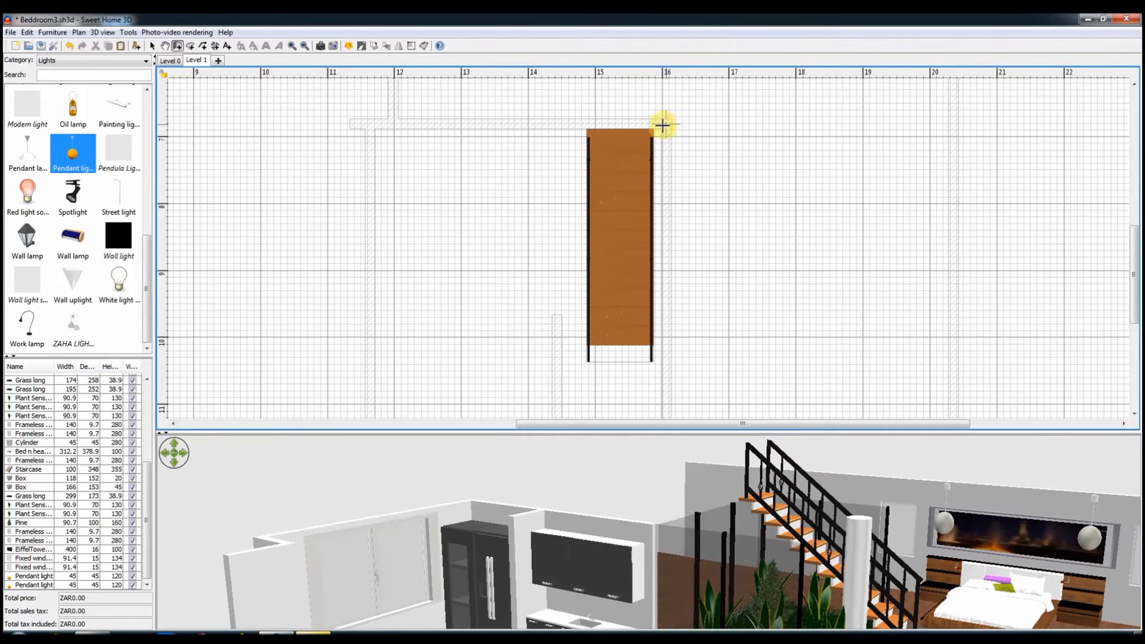
scroll(459, 329, "down", 2)
left_click(370, 328)
scroll(370, 327, "up", 3)
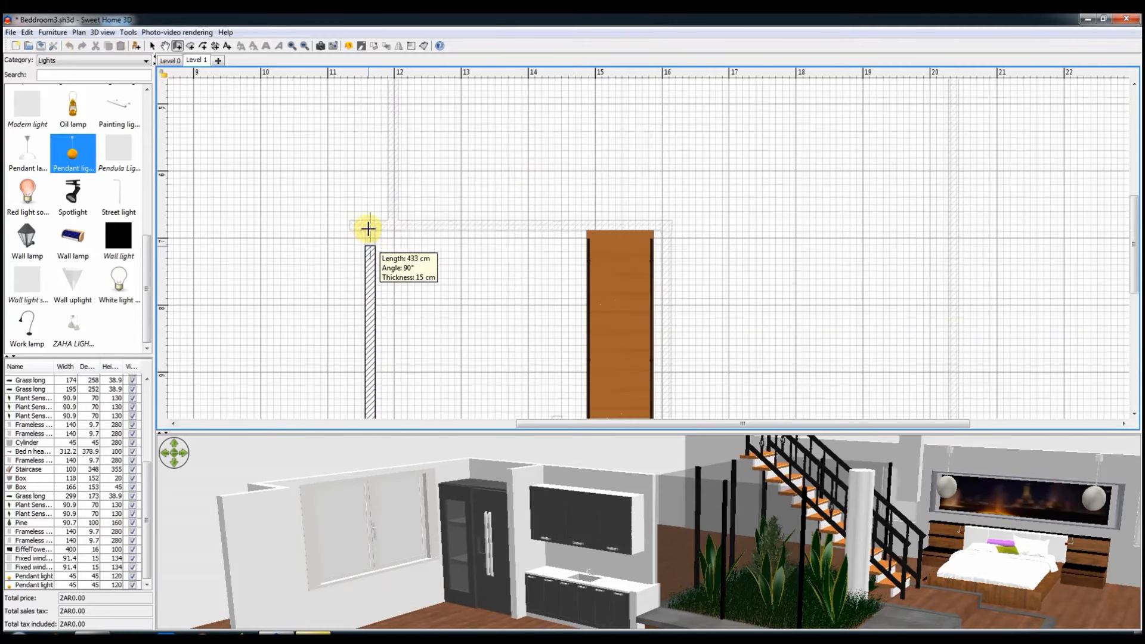
left_click(370, 227)
left_click(667, 228)
scroll(659, 286, "down", 5)
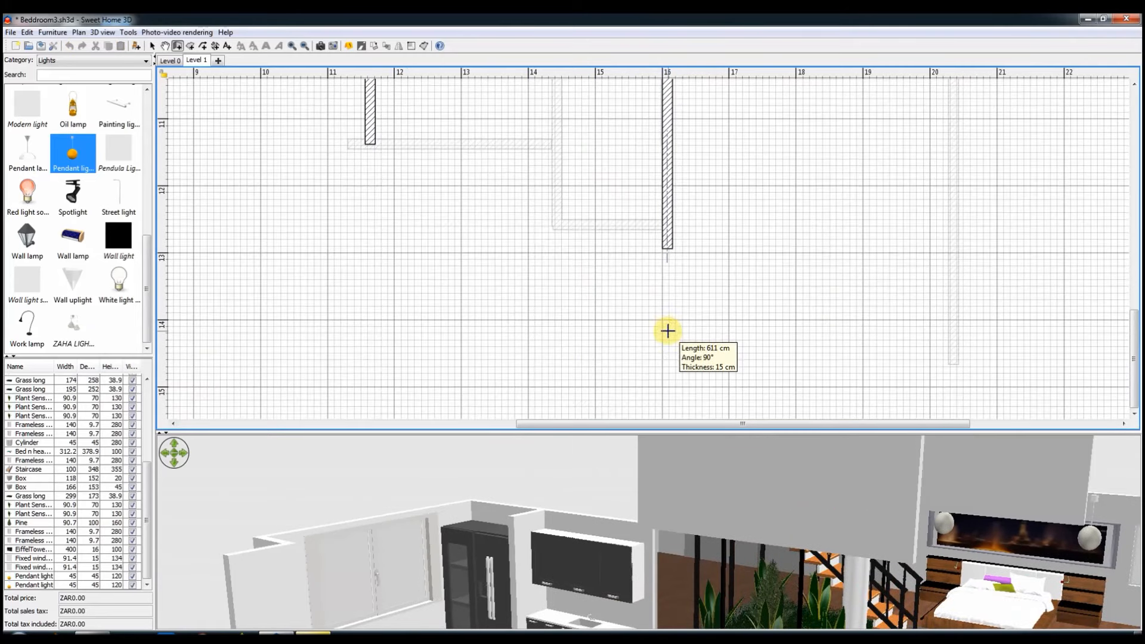
left_click(667, 362)
Step: Continue the upper-level walls around the outer perimeter of the floor below, ending with the long wall on the kitchen side
left_click(952, 363)
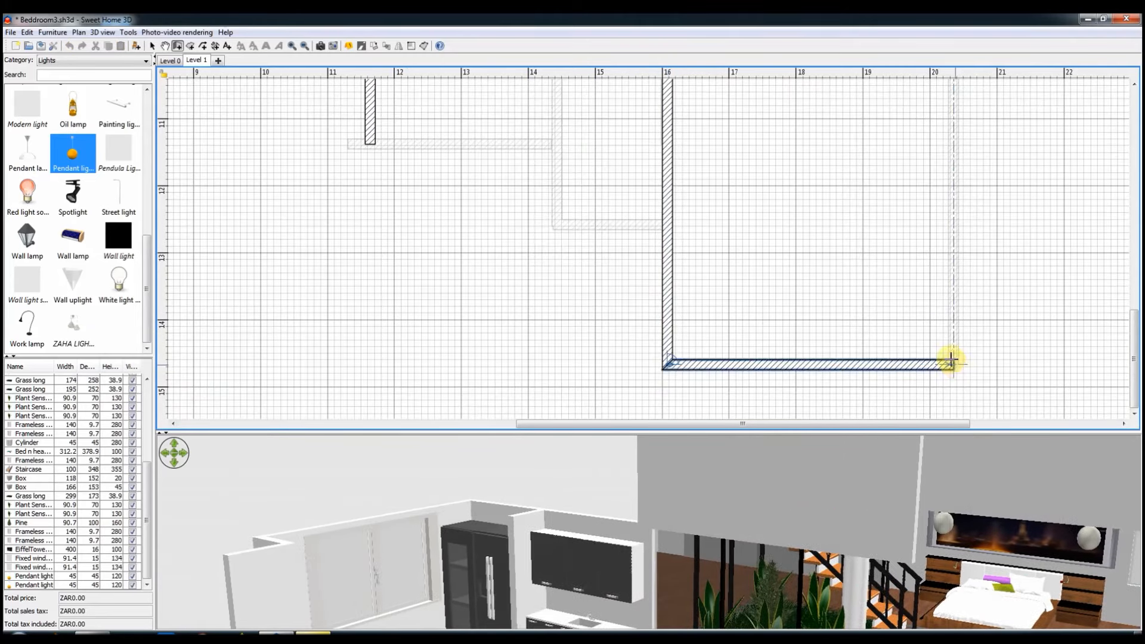
scroll(948, 310, "up", 8)
scroll(945, 176, "down", 1)
left_click(953, 136)
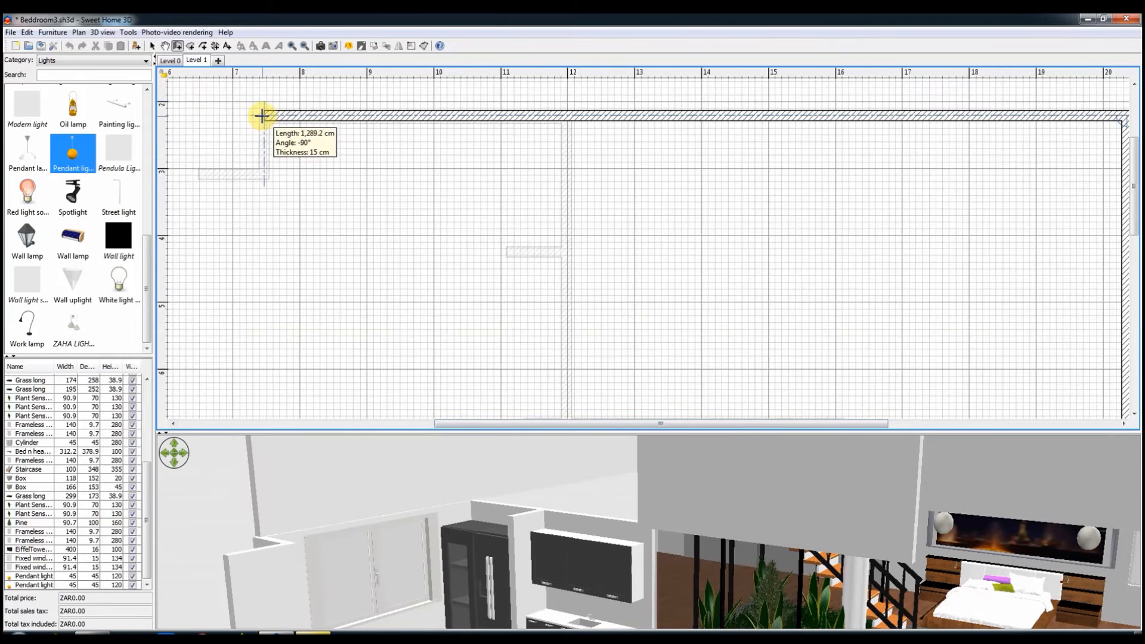
left_click(262, 115)
scroll(258, 192, "down", 7)
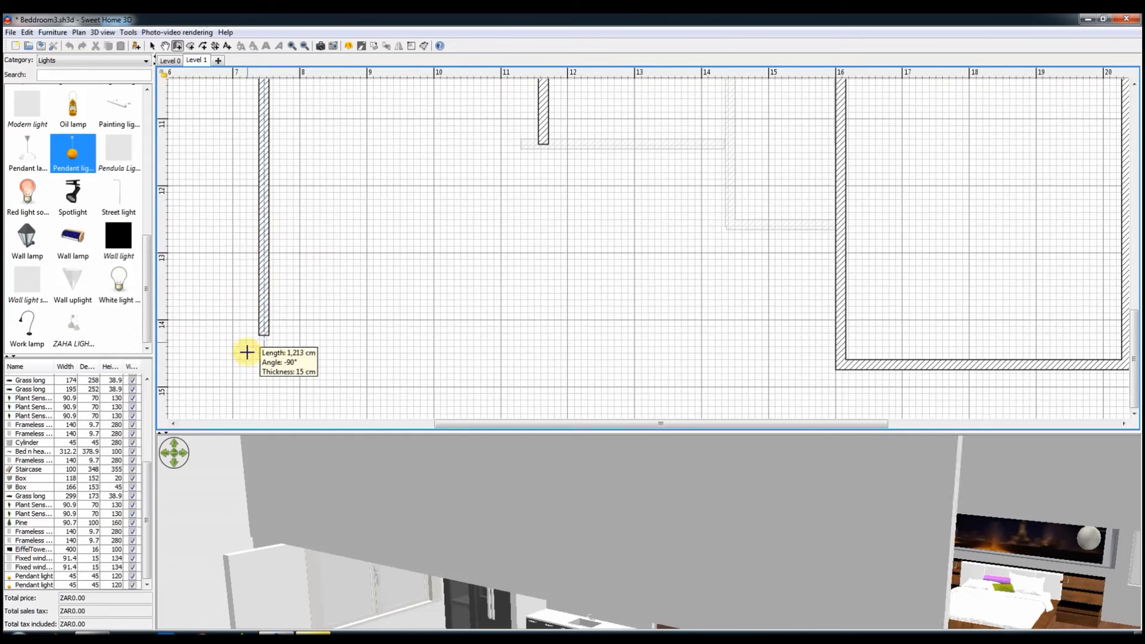
left_click(269, 373)
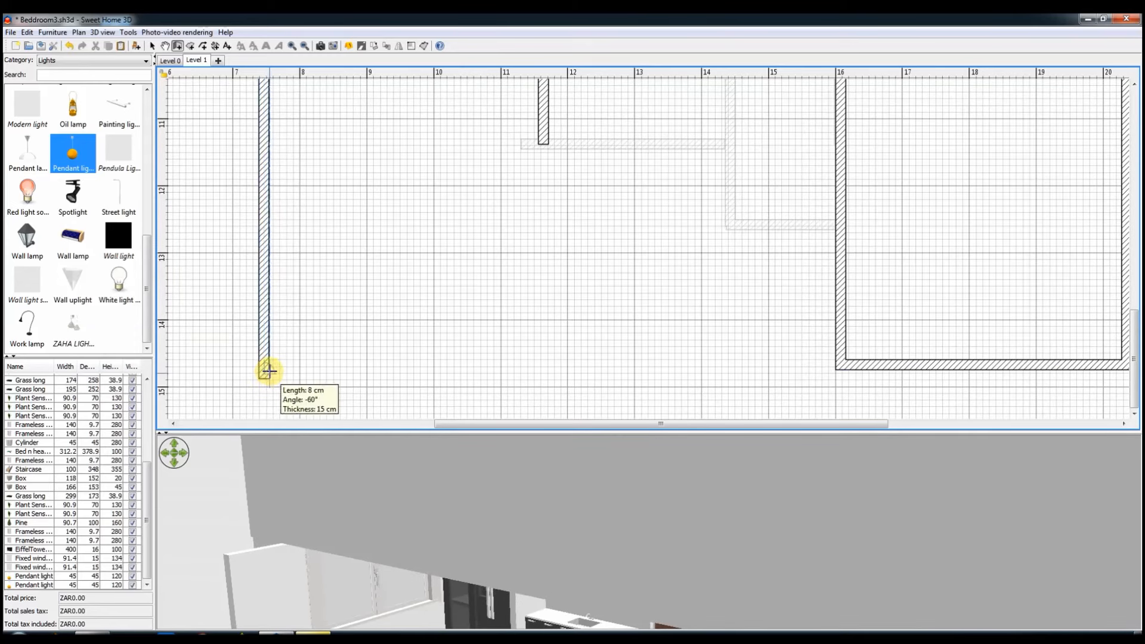
right_click(269, 374)
Step: Enclose a strip about 104 cm wide outside the kitchen-side wall with three more walls, and save the project
scroll(186, 87, "up", 6)
left_click(192, 136)
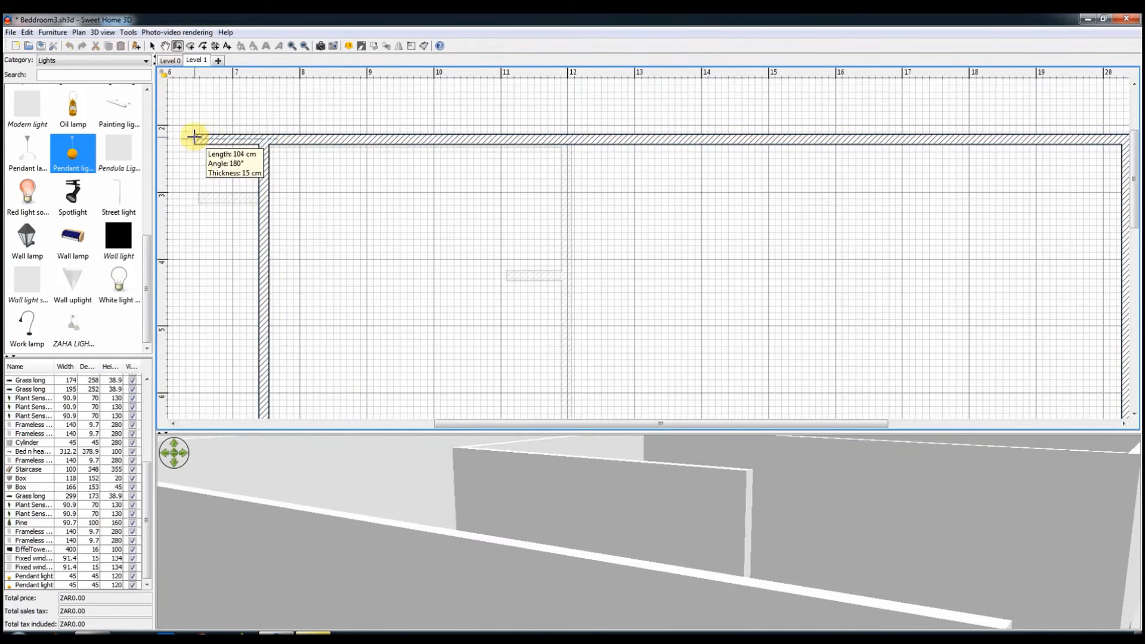
scroll(179, 301, "down", 8)
left_click(193, 372)
left_click(264, 372)
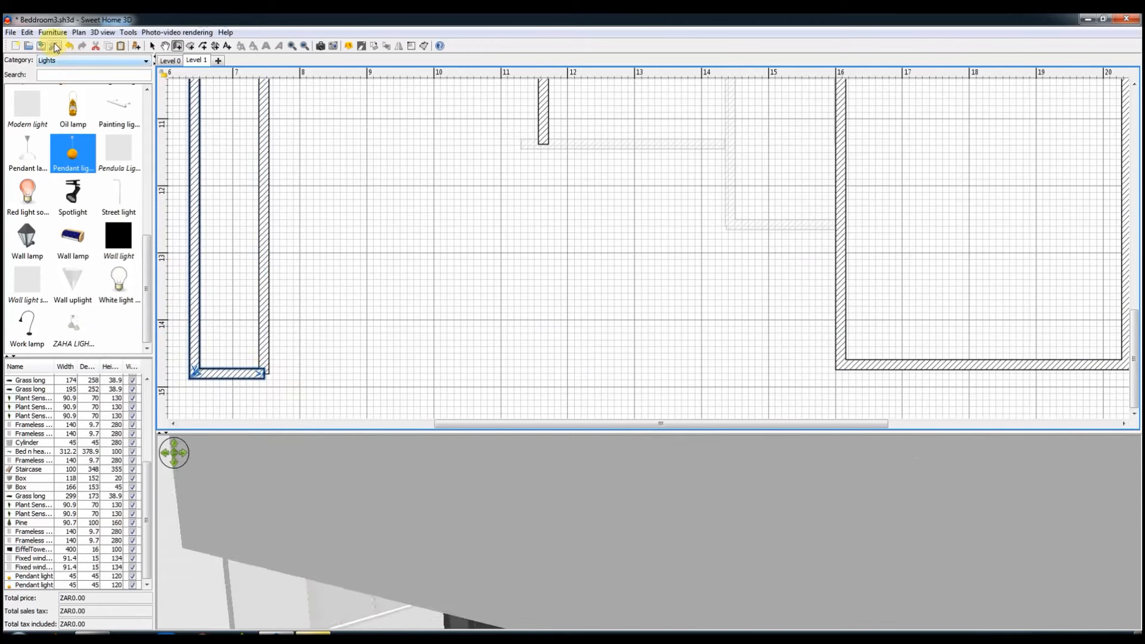
left_click(42, 46)
Step: Create a room filling the narrow walled strip along the kitchen side of the upper level
left_click(190, 46)
double_click(230, 185)
scroll(963, 263, "up", 8)
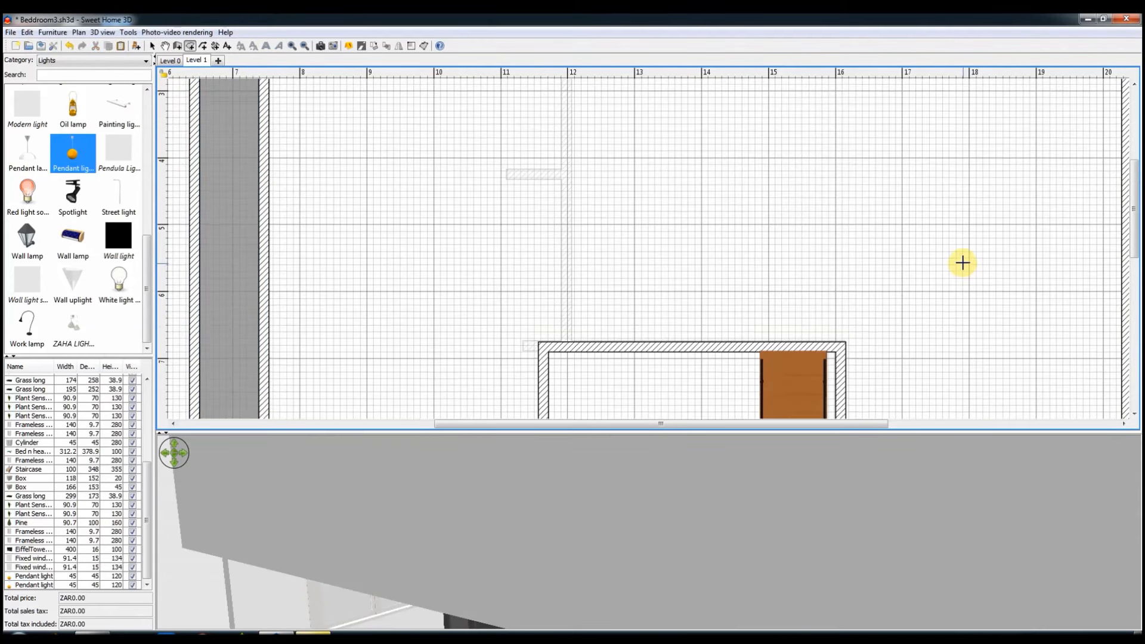
Step: Draw a wall from the strip's lower corner and join it to the open end of the stairwell wall
scroll(198, 243, "down", 8)
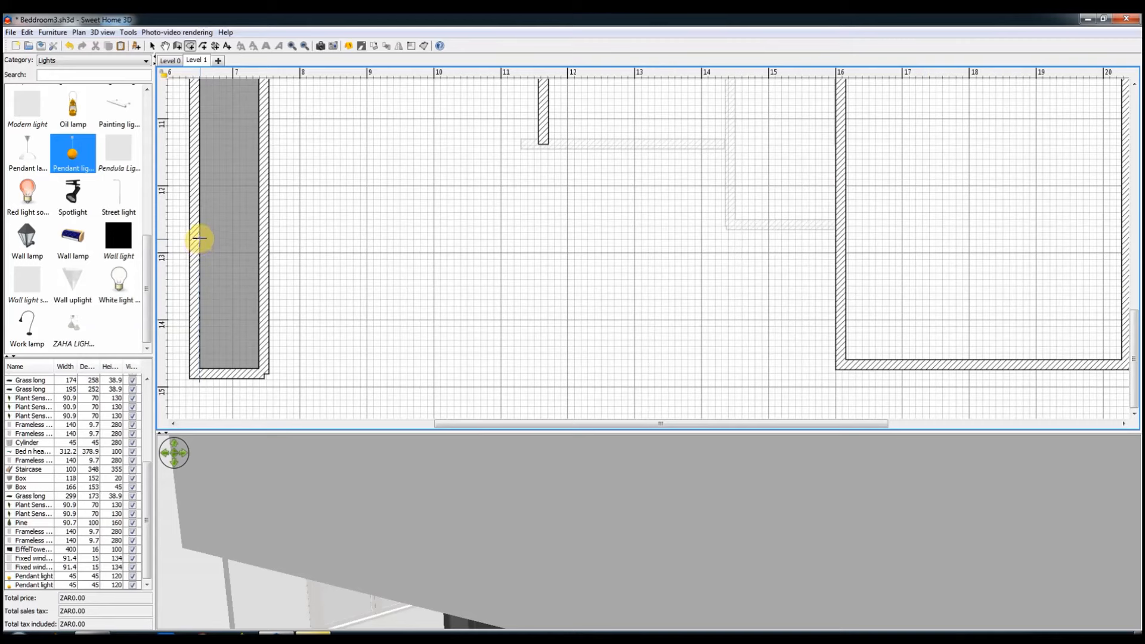
left_click(264, 368)
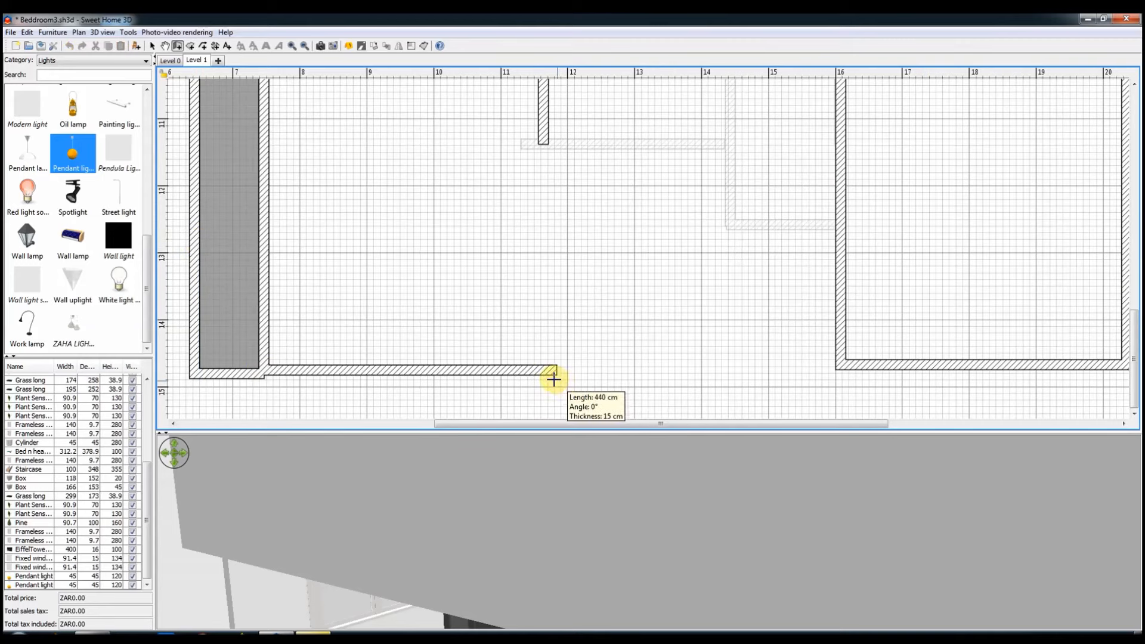
left_click(542, 371)
double_click(545, 141)
right_click(545, 141)
left_click(148, 46)
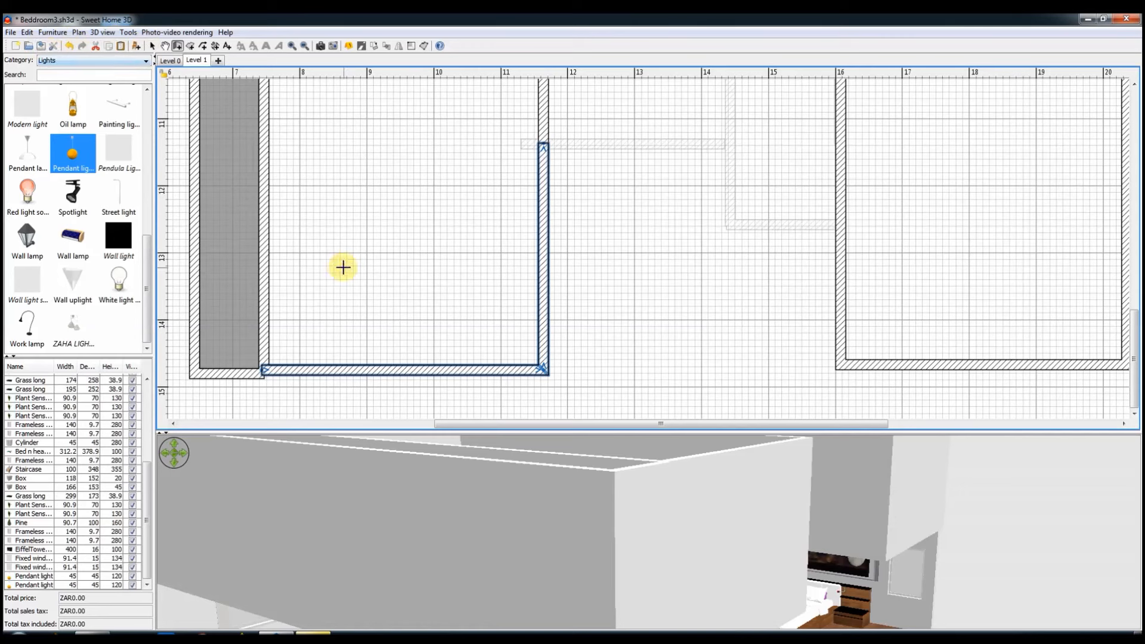
Step: Select everything on the upper level and change the height of all its walls
left_click(583, 270)
key("ctrl+a")
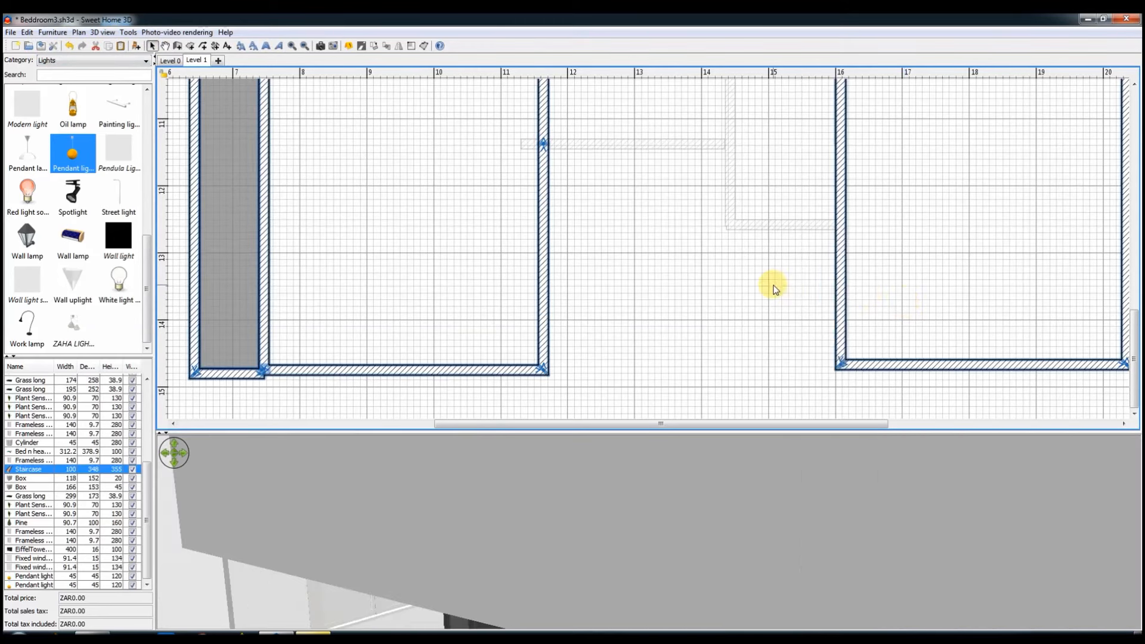
right_click(771, 287)
left_click(808, 537)
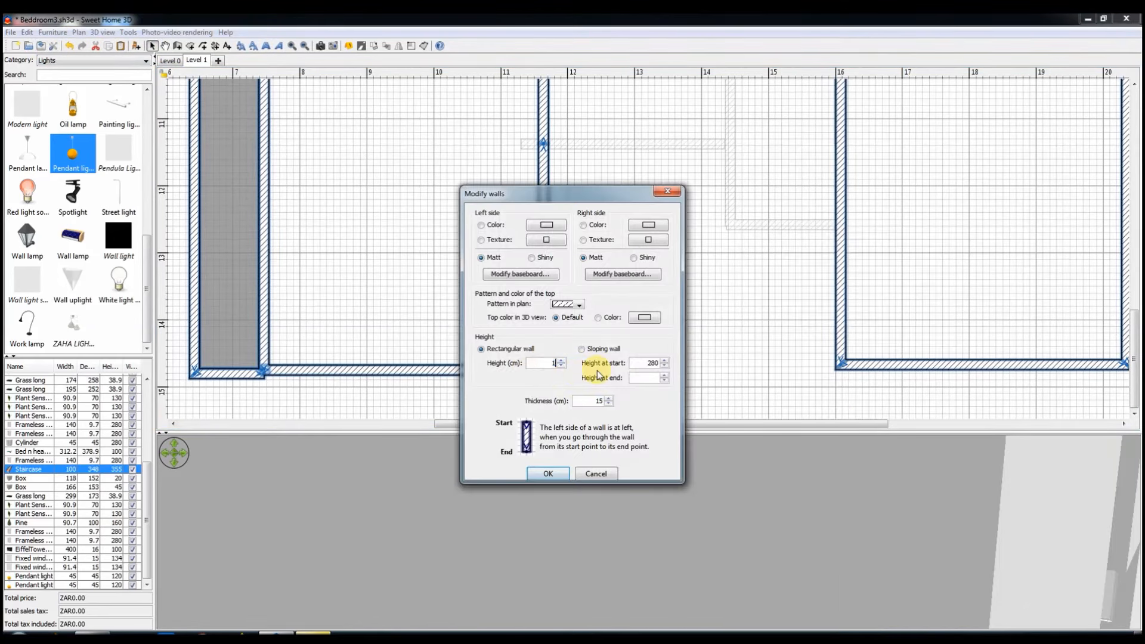
left_click(552, 470)
left_click(411, 292)
Step: Switch the 3D view to a virtual visit and change the visitor's eyes elevation
left_click(102, 33)
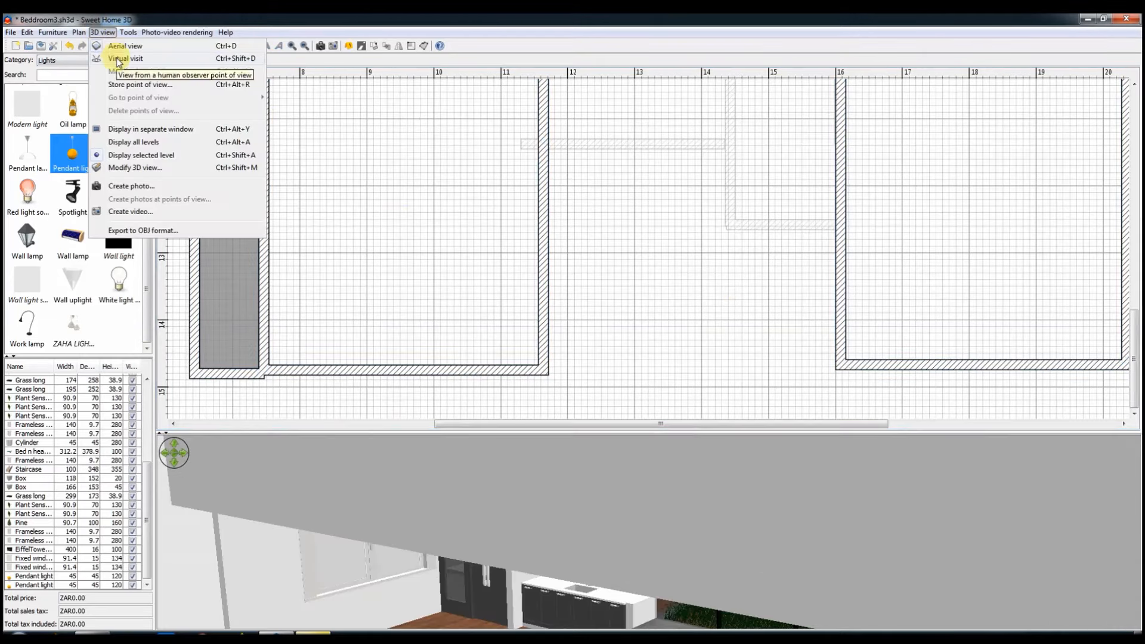
left_click(117, 57)
double_click(183, 94)
left_click(543, 363)
double_click(555, 337)
type("40")
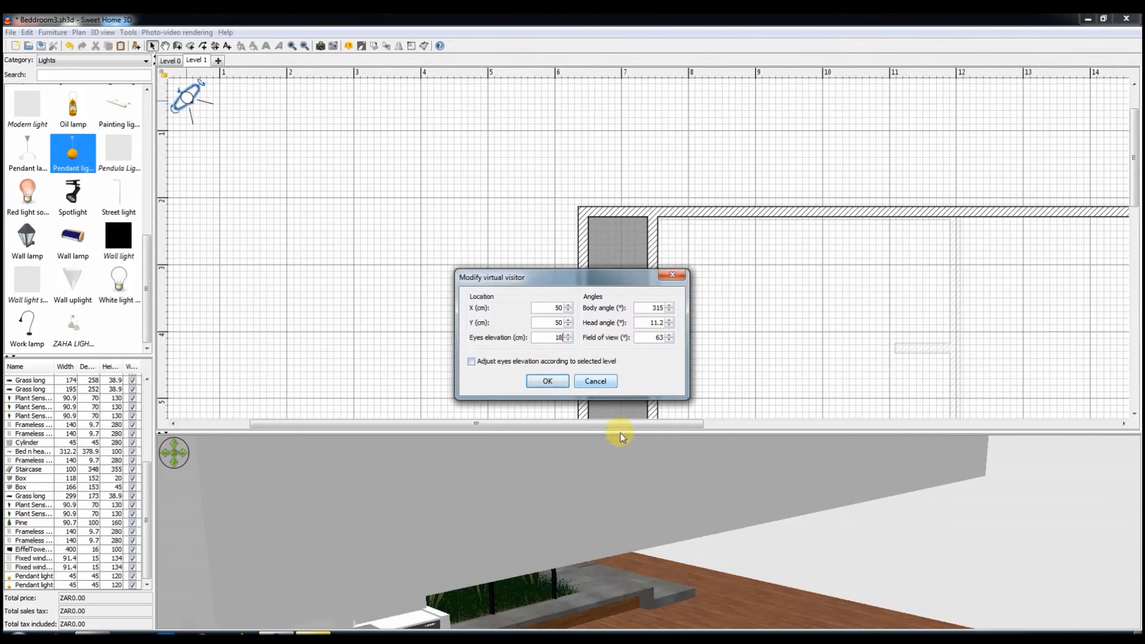
left_click(548, 381)
Step: Move the virtual visitor in front of the building and enlarge the 3D view to look at the interior
left_click_drag(183, 94, 611, 415)
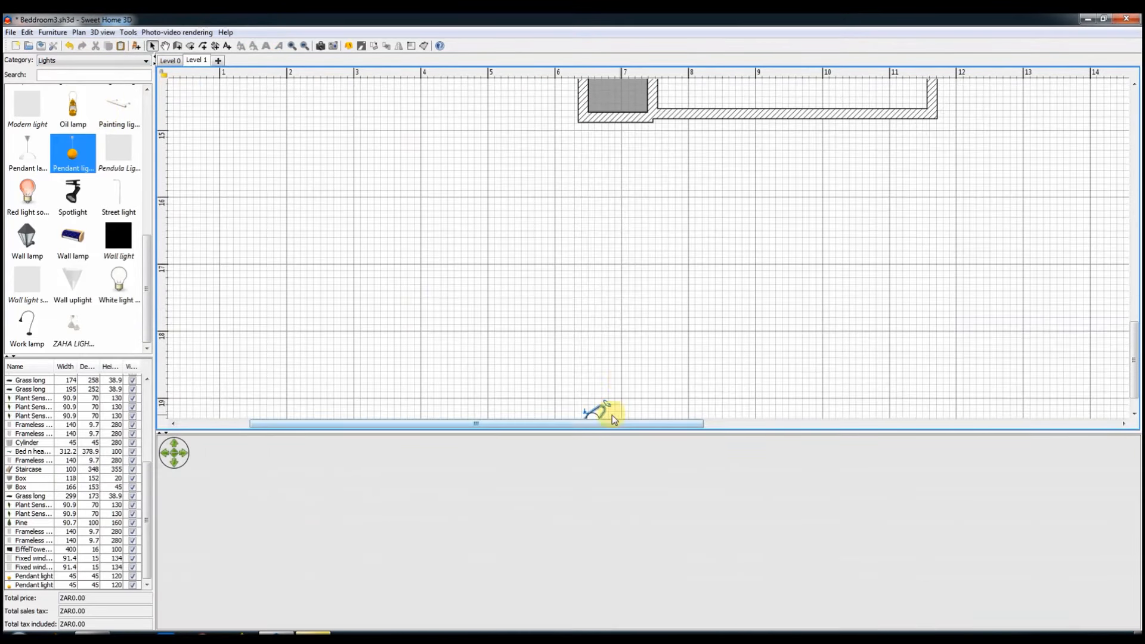
left_click_drag(636, 502, 546, 555)
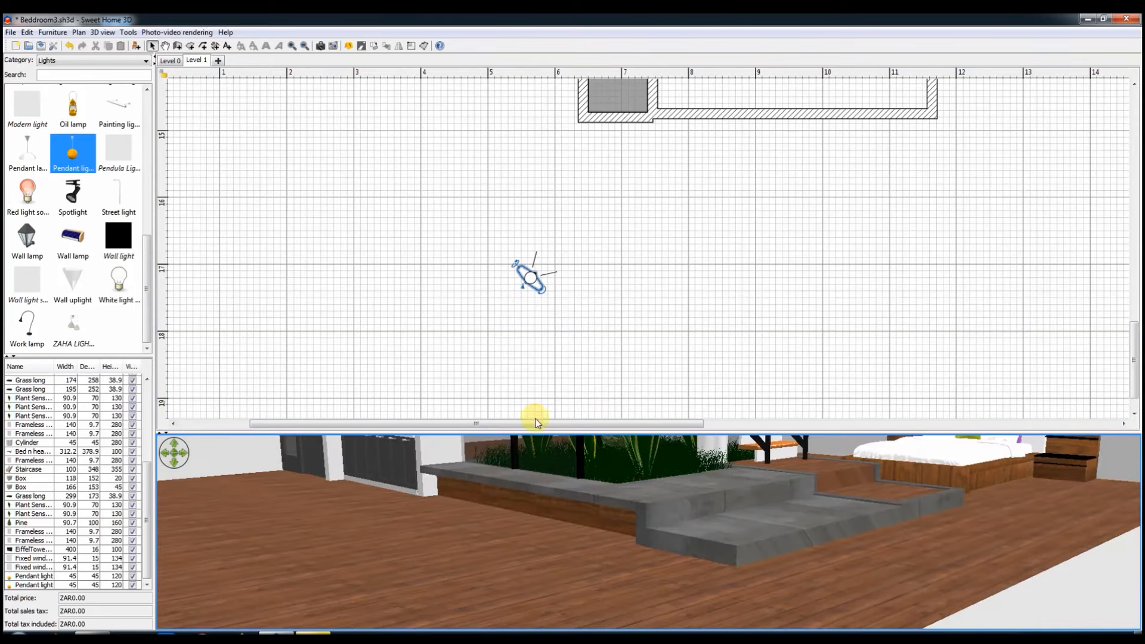
left_click_drag(536, 432, 560, 112)
left_click_drag(642, 369, 680, 370)
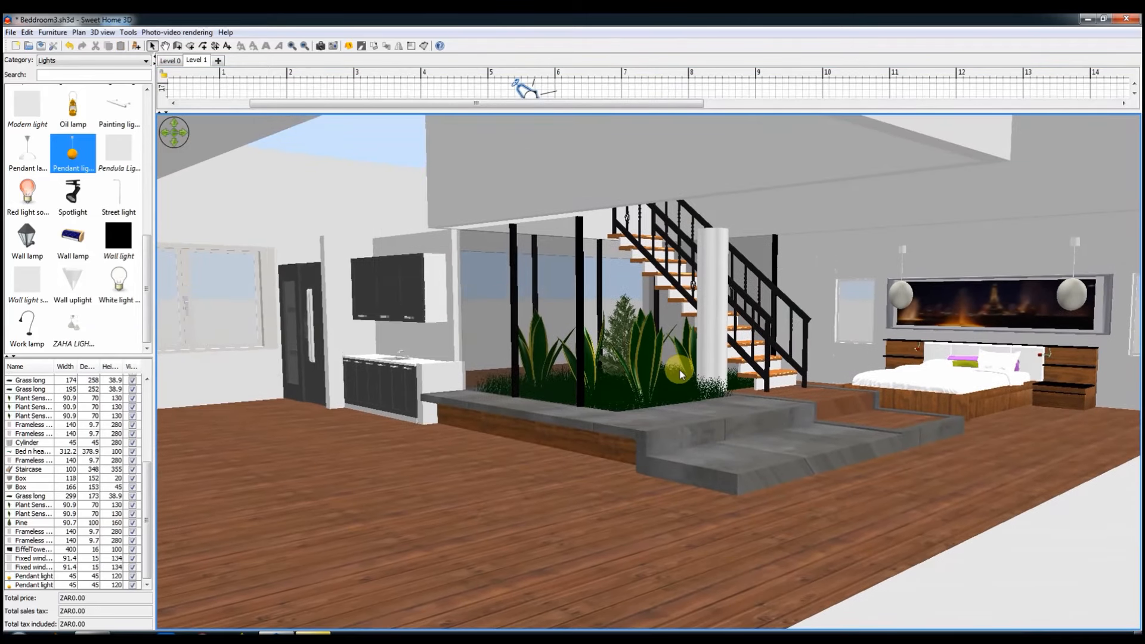
left_click(172, 60)
left_click(197, 60)
Step: Create a room in the enclosed area between the narrow strip and the stairwell wall on the upper level
left_click_drag(263, 112, 322, 190)
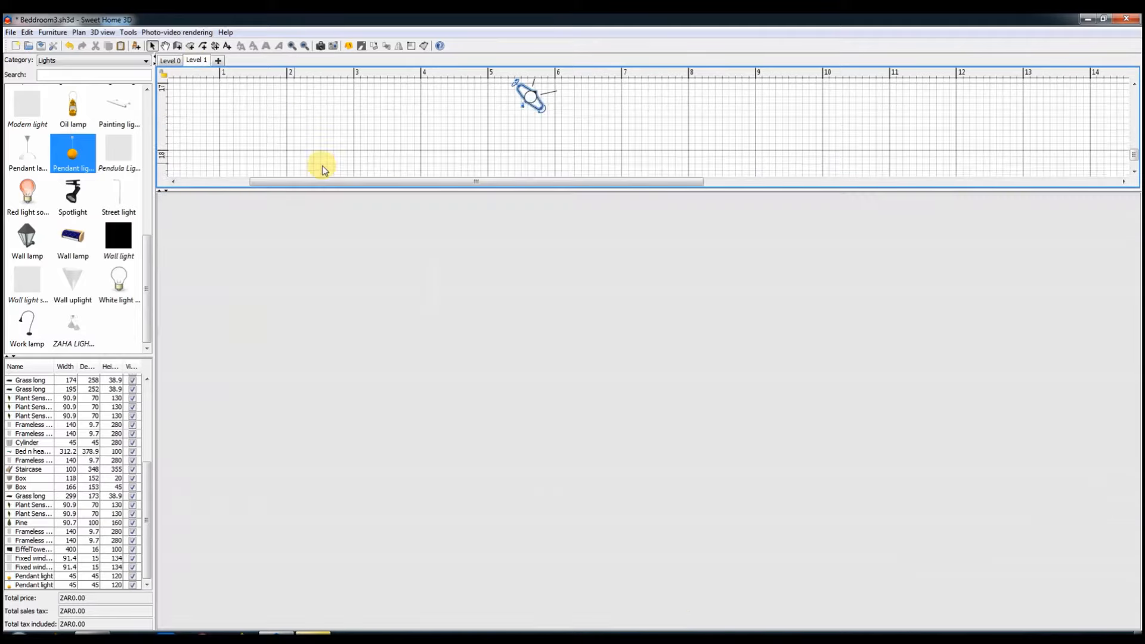
scroll(493, 156, "down", 4)
scroll(489, 150, "up", 15)
left_click(190, 46)
double_click(713, 132)
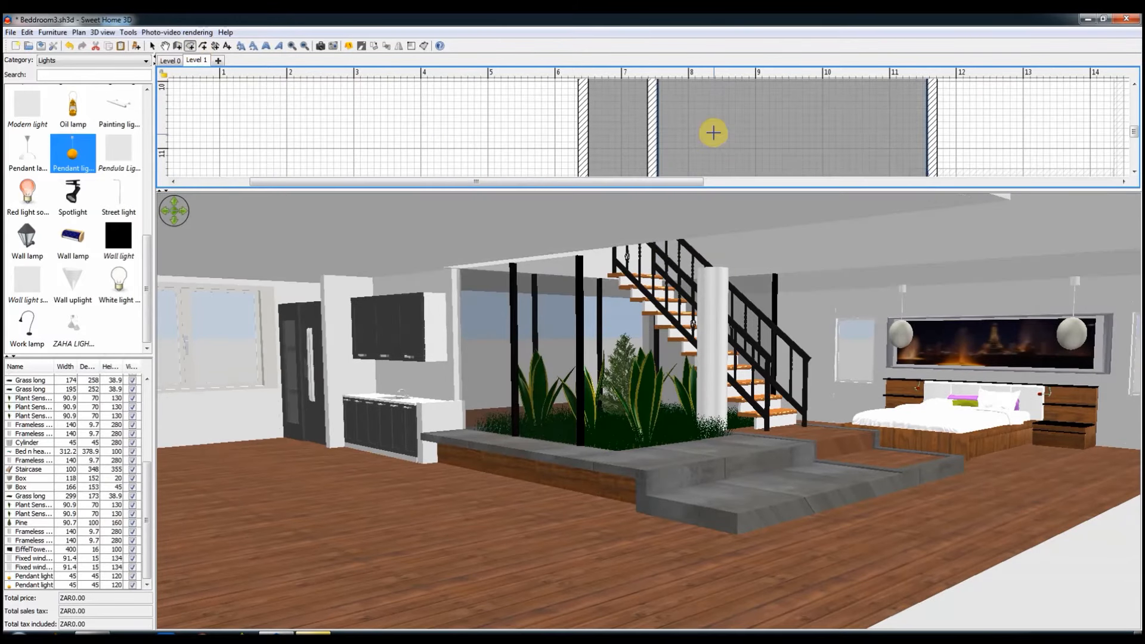
Step: Set the floor colour of the new upper-level room to white
double_click(762, 144)
left_click(468, 340)
left_click(301, 415)
left_click(401, 433)
left_click(548, 399)
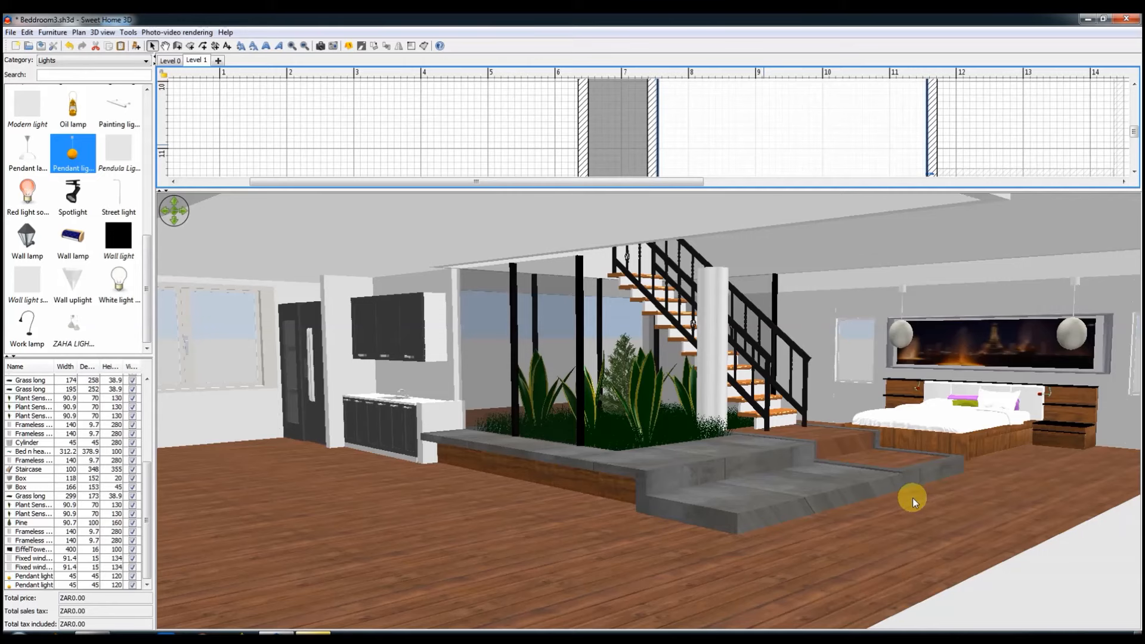
Step: Apply a dark wood texture to both sides of the upper-level wall running between the staircase and the bedroom area
mouse_move(1017, 521)
left_mouse_down()
mouse_move(999, 527)
mouse_move(1009, 517)
left_mouse_up()
left_click_drag(540, 160, 671, 169)
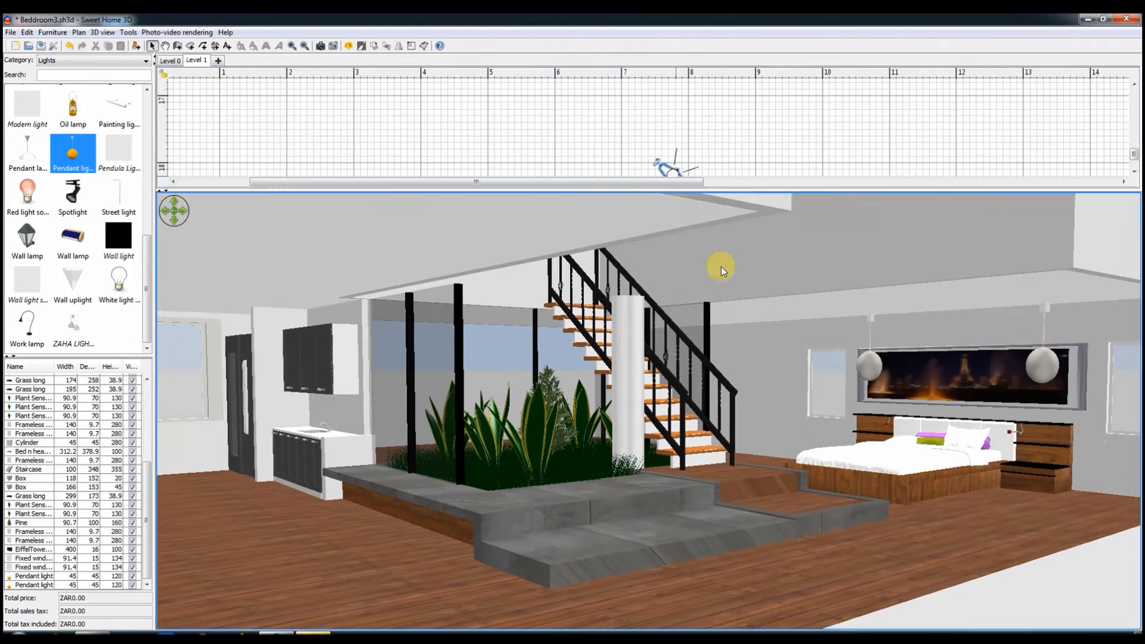
right_click(721, 267)
left_click(737, 273)
double_click(1120, 120)
left_click(556, 280)
left_click(530, 440)
left_click(522, 440)
left_click(553, 462)
left_click(648, 276)
left_click(500, 440)
left_click(553, 463)
left_click(556, 511)
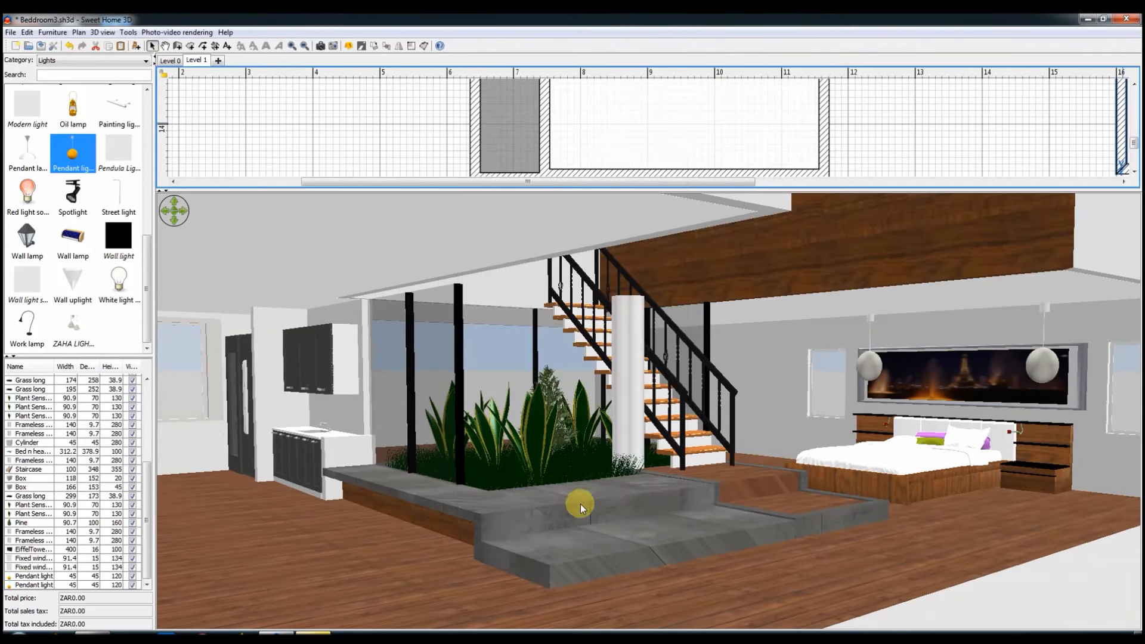
Step: Reposition the virtual visitor and examine the wood-textured wall, garden, staircase and bedroom in an enlarged 3D view
scroll(837, 485, "up", 1)
left_click_drag(753, 181, 876, 181)
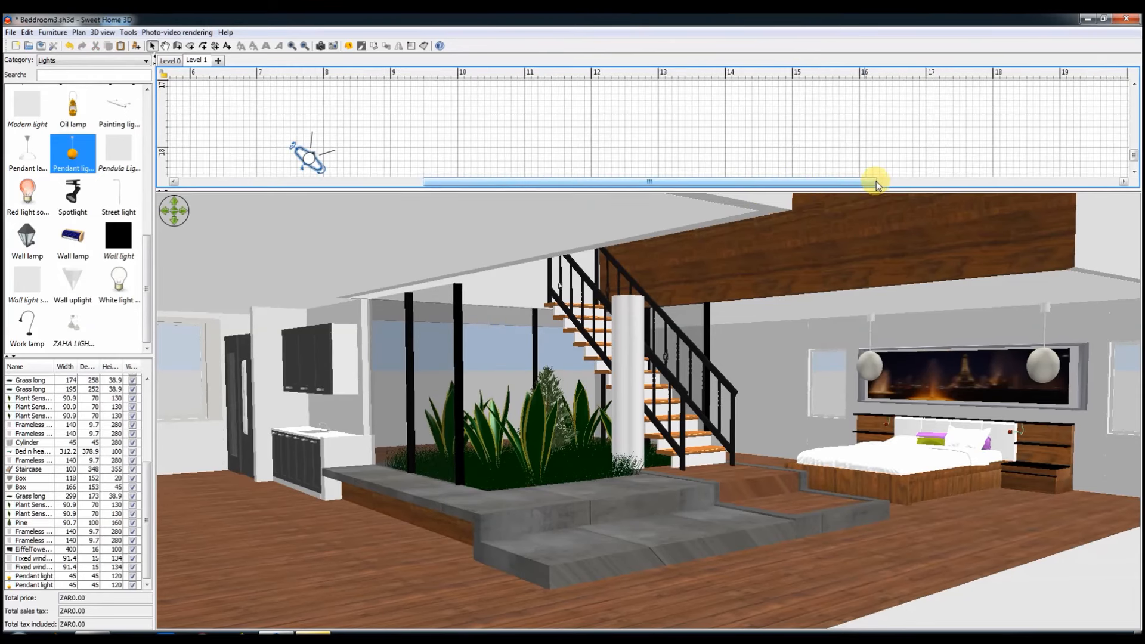
left_click_drag(306, 156, 263, 96)
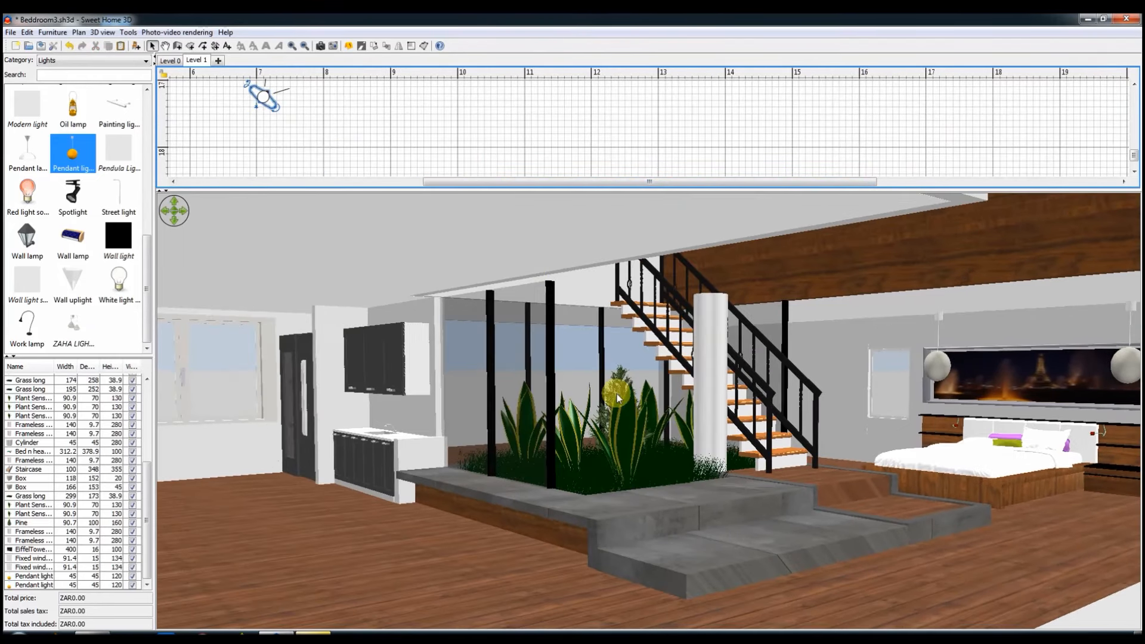
left_click_drag(616, 393, 616, 359)
left_click_drag(796, 181, 1030, 181)
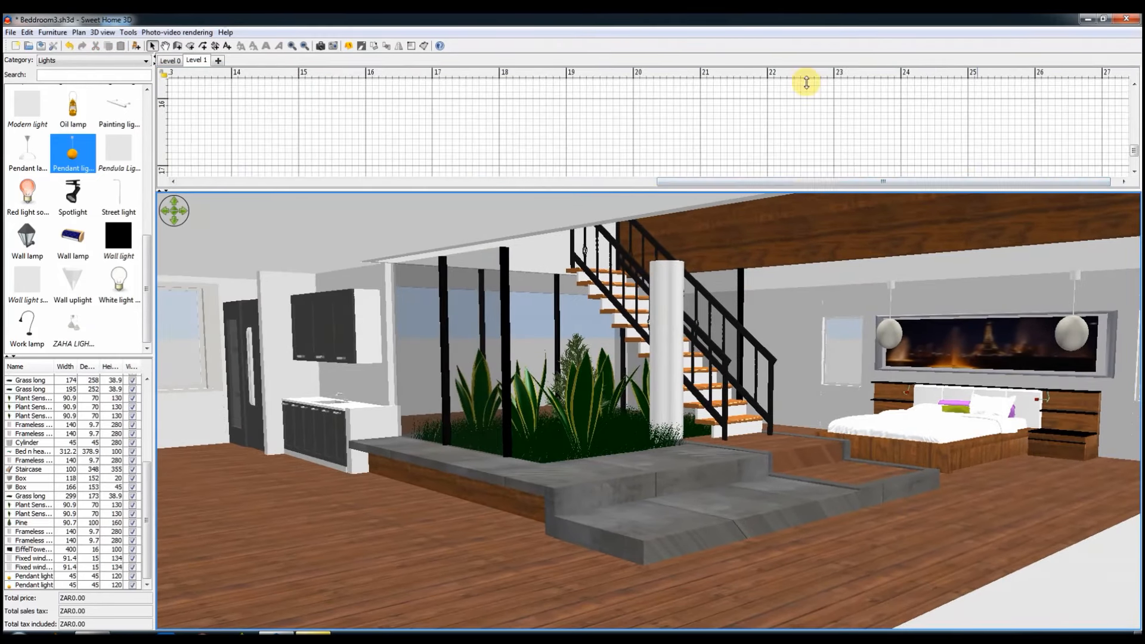
left_click_drag(806, 82, 807, 76)
scroll(738, 353, "up", 5)
left_click_drag(815, 323, 807, 322)
left_click_drag(181, 78, 190, 115)
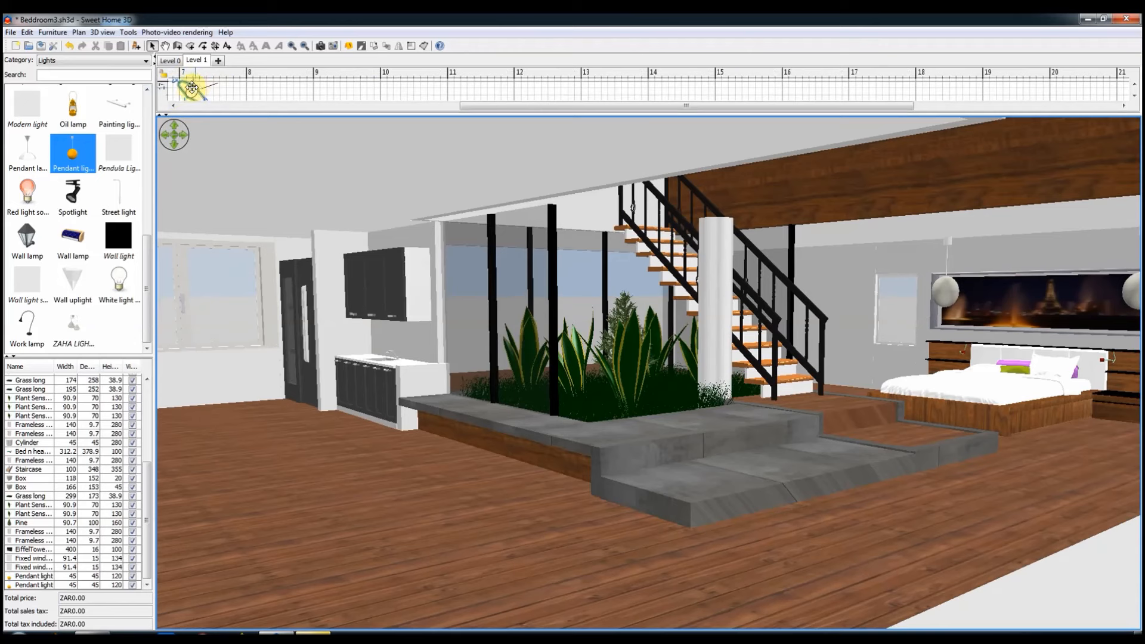
double_click(192, 87)
left_click(555, 371)
left_click_drag(766, 422, 771, 423)
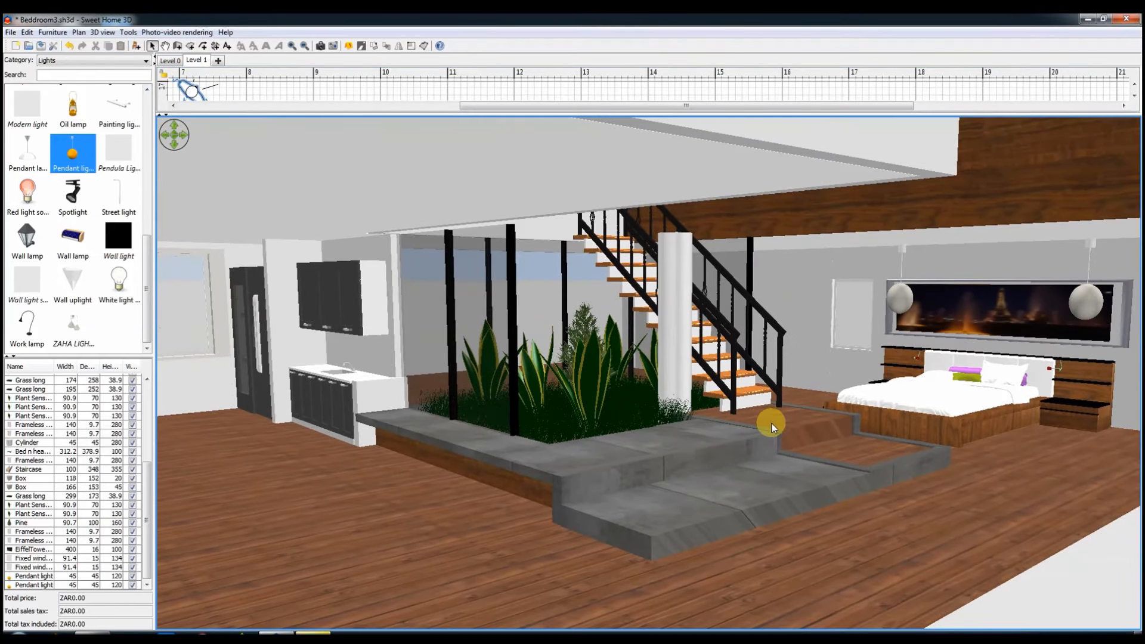
Step: Open the staircase's materials and change the lighttan material to a black colour
left_click(739, 88)
double_click(739, 88)
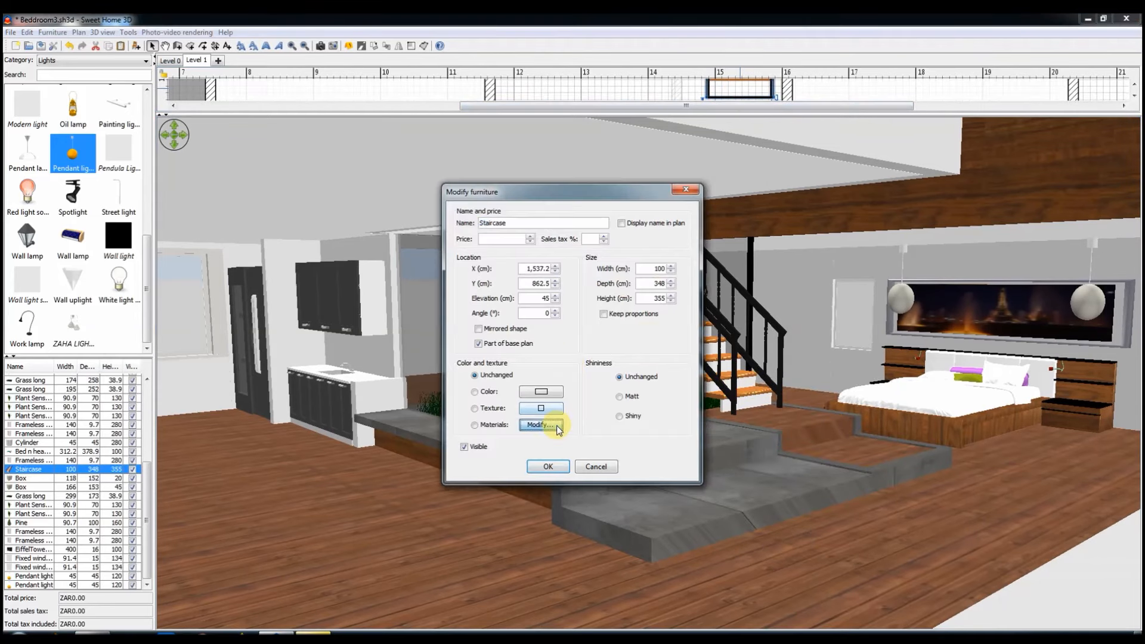
left_click(551, 423)
left_click(587, 292)
left_click(712, 369)
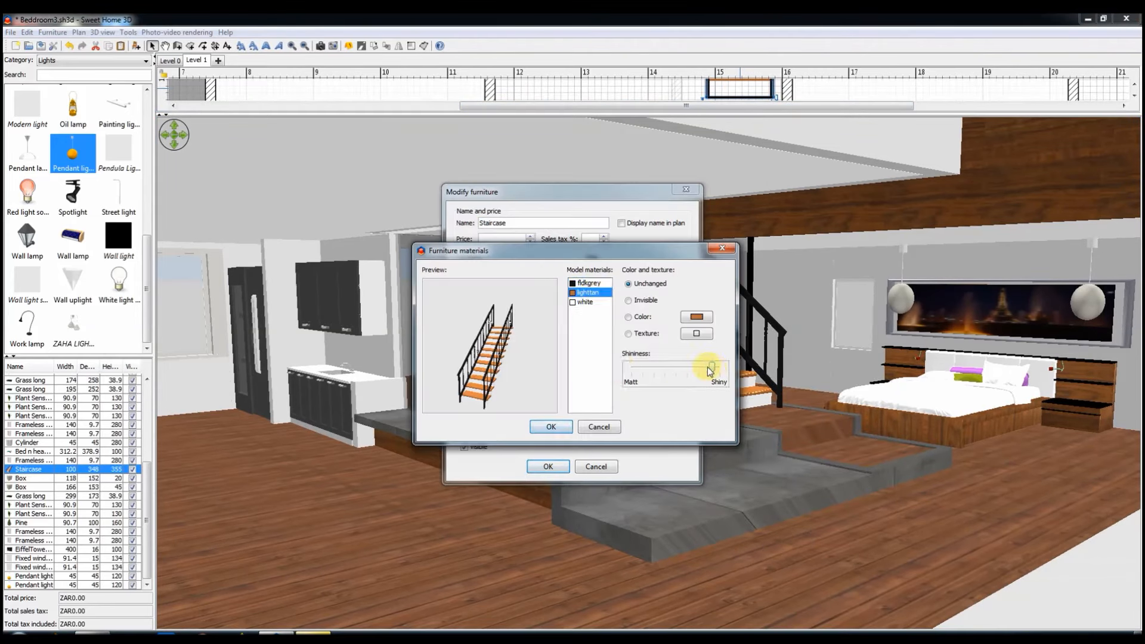
left_click(696, 317)
left_click(575, 408)
left_click(535, 428)
Step: Make the staircase's white material invisible and apply the material changes
left_click(584, 302)
left_click_drag(494, 350, 510, 375)
left_click(628, 300)
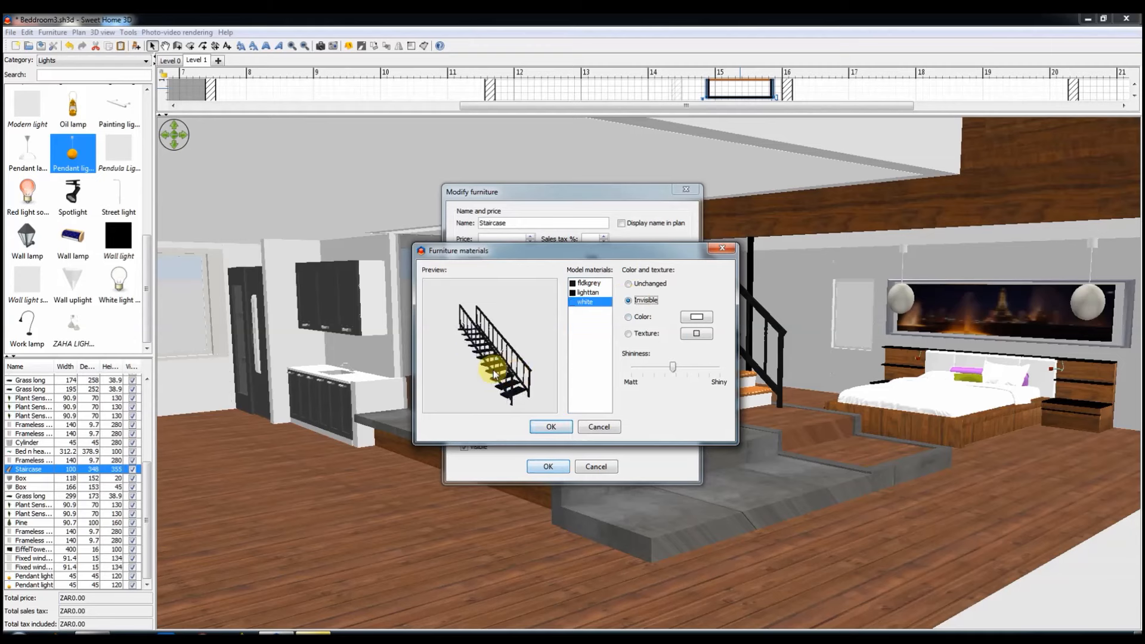
left_click(551, 427)
left_click(548, 465)
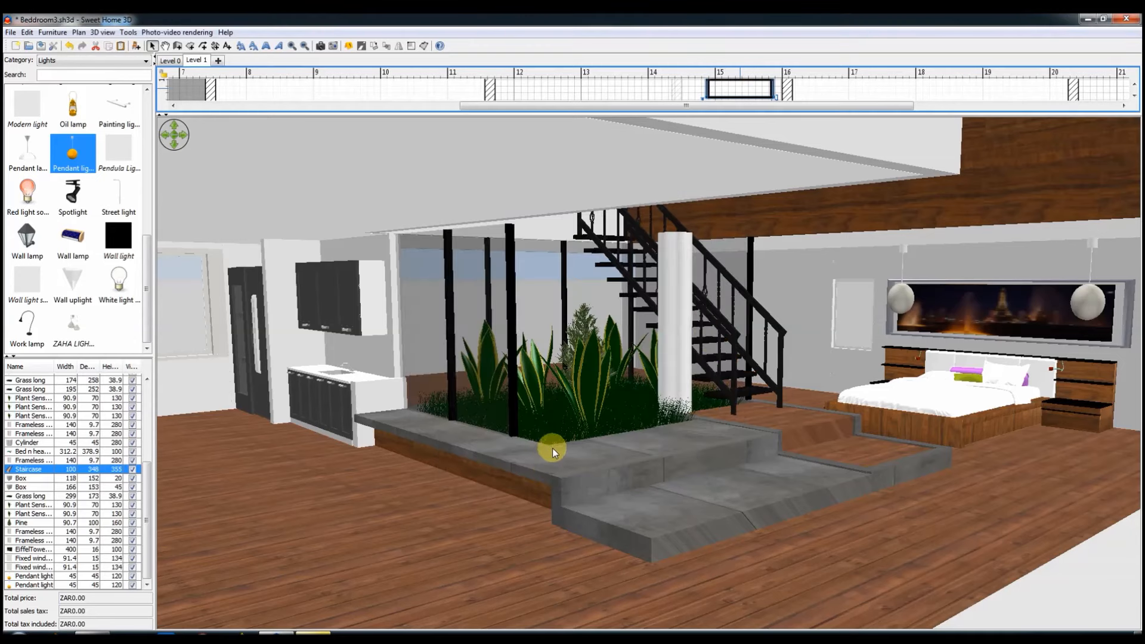
Step: Replace the invisible setting of the staircase's white material with a dark texture
double_click(717, 88)
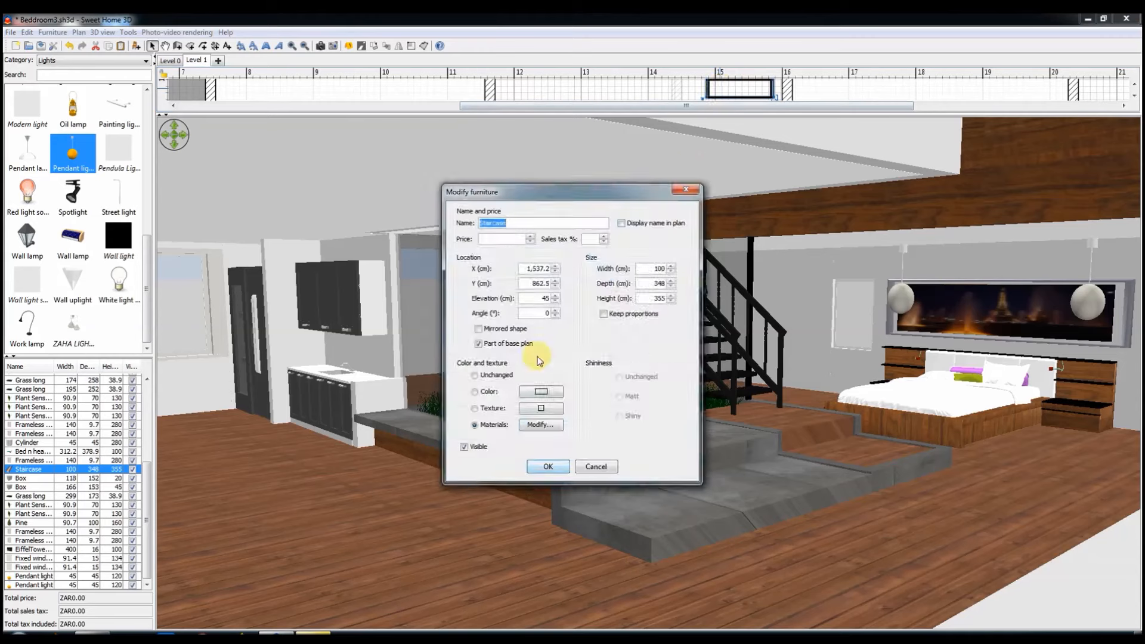
left_click(542, 424)
left_click(584, 302)
left_click(689, 333)
left_click(552, 469)
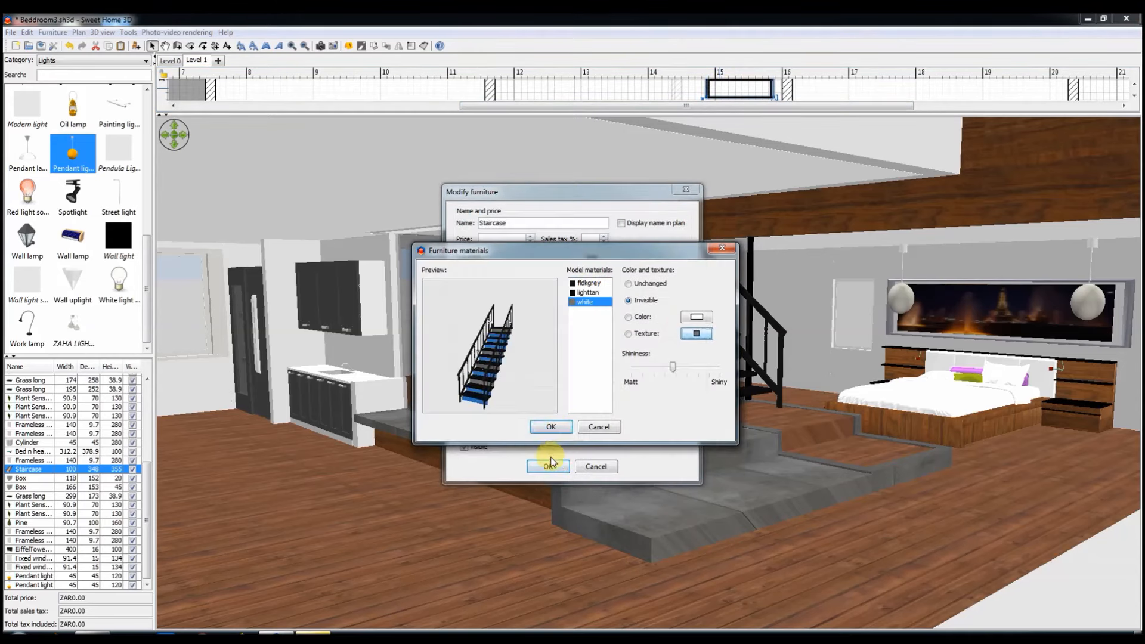
left_click(551, 427)
left_click(549, 465)
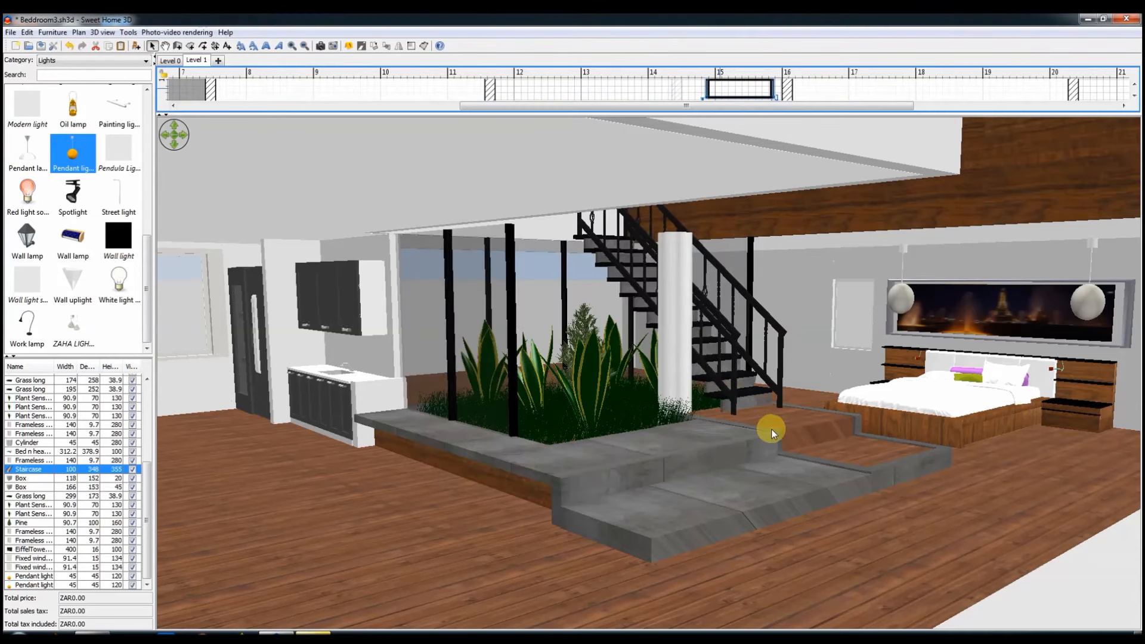